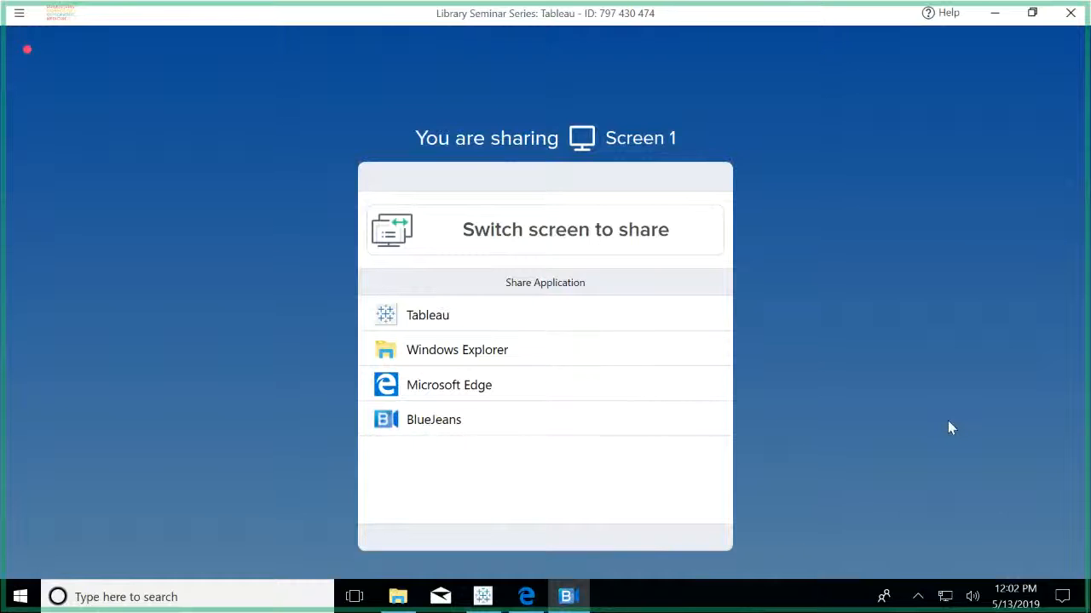
# Switch to Tableau and go from the hints5_cycle1_public data source to the start page
pyautogui.click(483, 601)
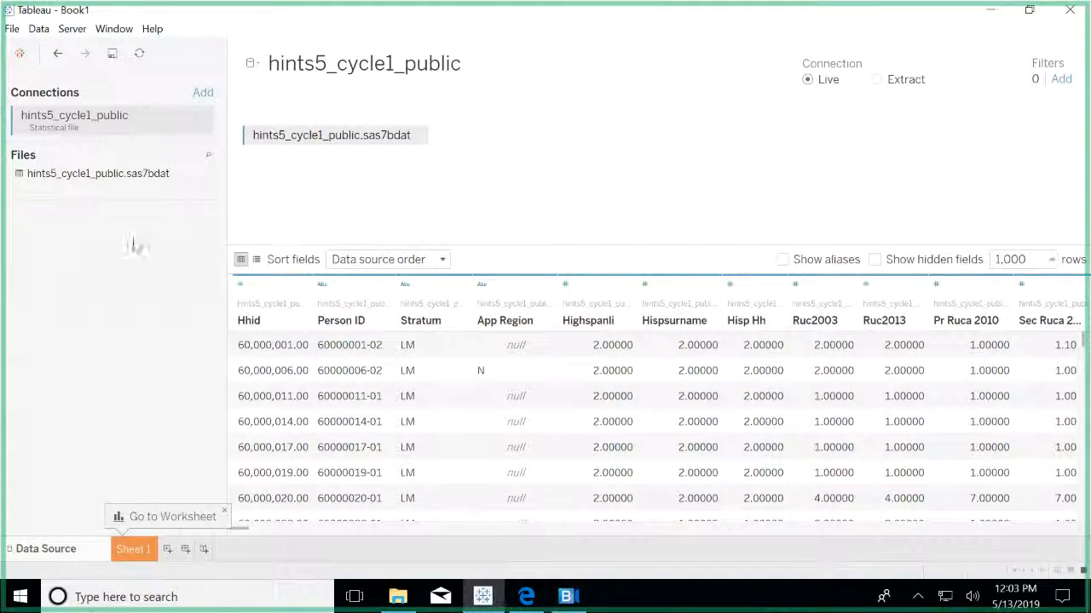
pyautogui.click(13, 32)
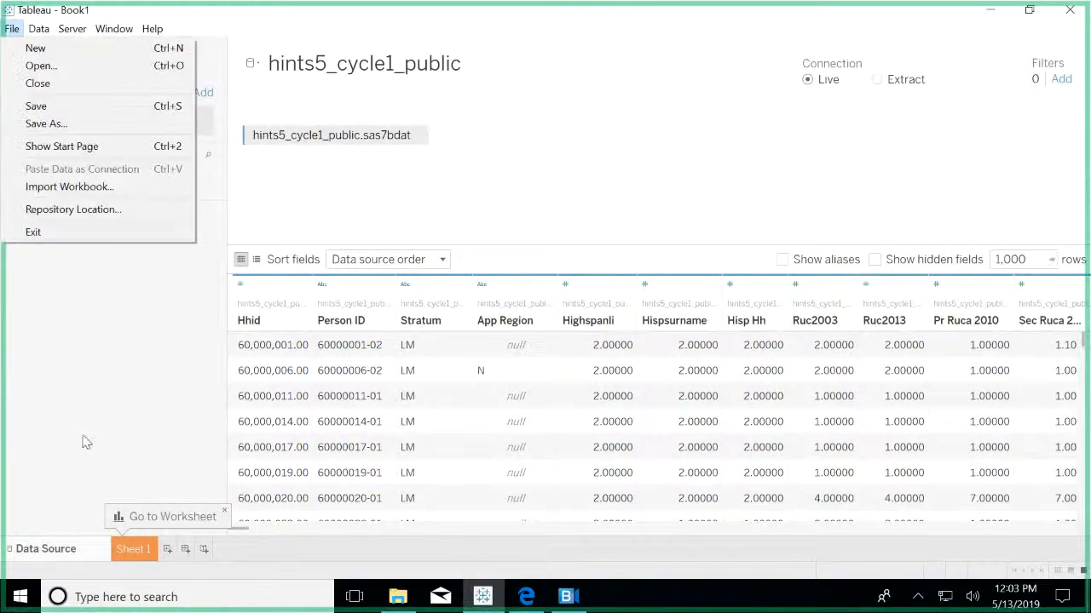
pyautogui.click(83, 439)
pyautogui.click(18, 53)
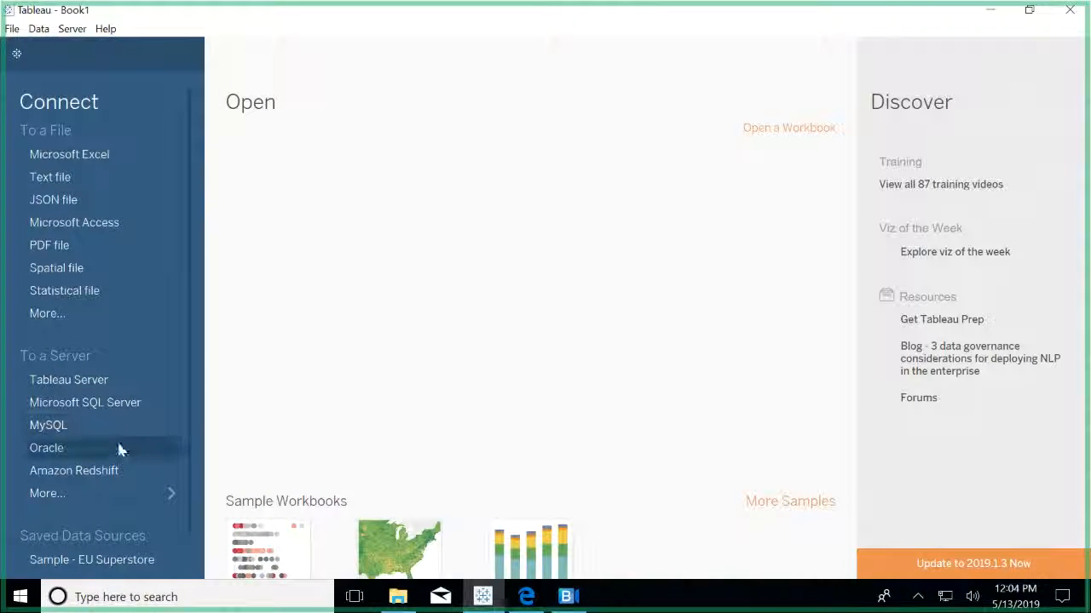
# Review the full list of server connectors available for data connections, and close the list
pyautogui.click(126, 495)
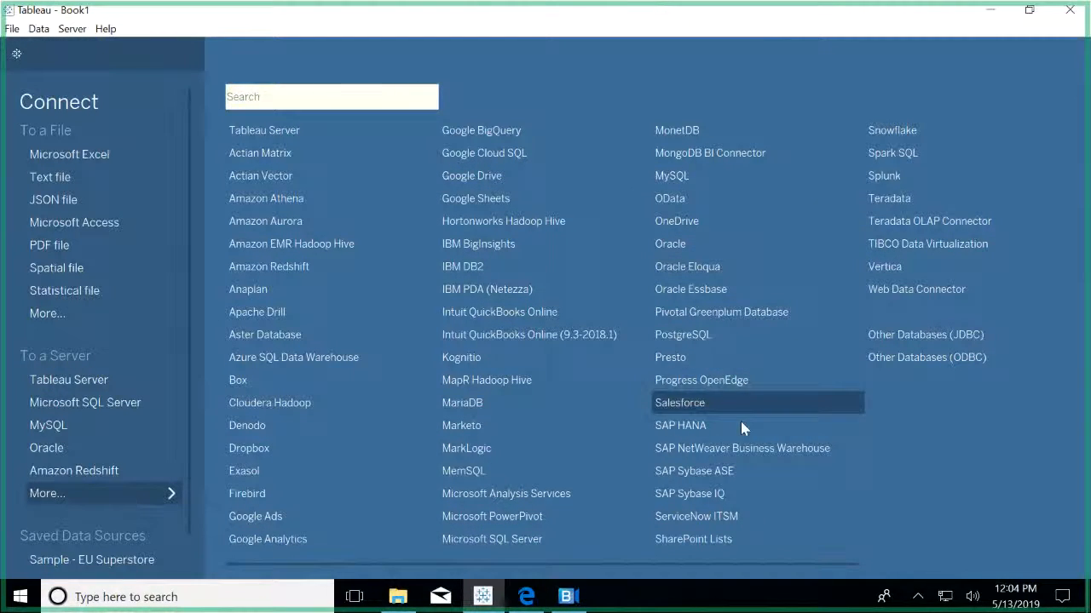
pyautogui.hscroll(3, 854, 445)
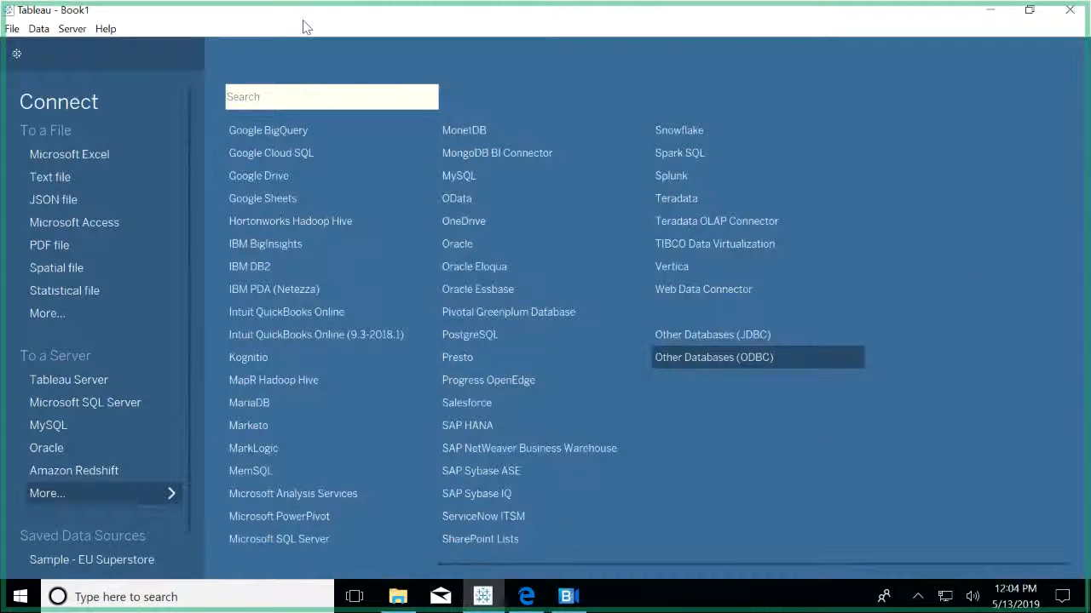
pyautogui.click(120, 495)
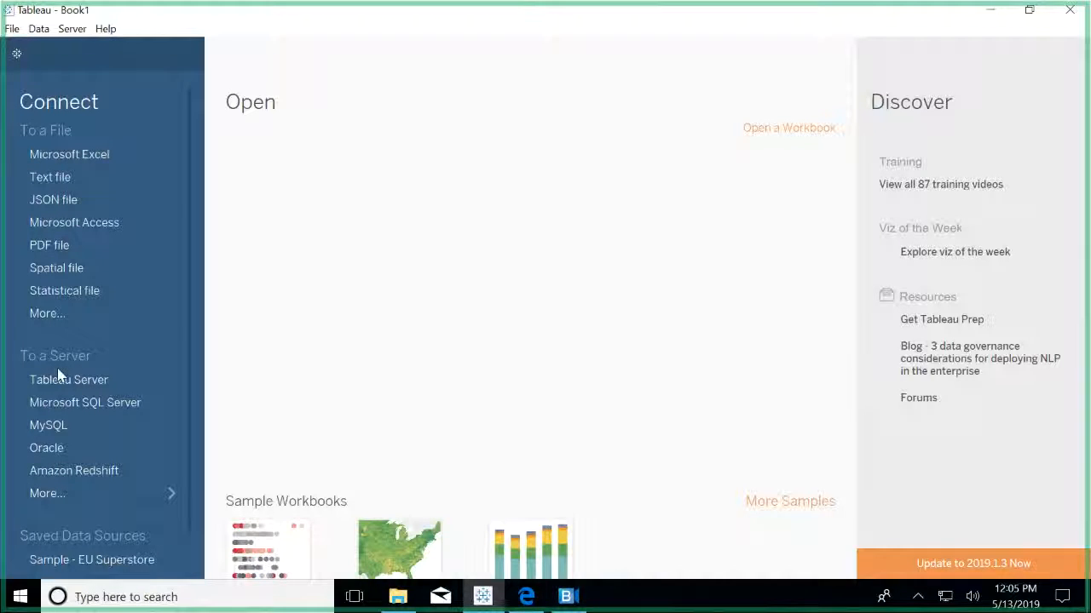
# Check which additional file types can be opened as a data source, and cancel without opening a file
pyautogui.click(61, 314)
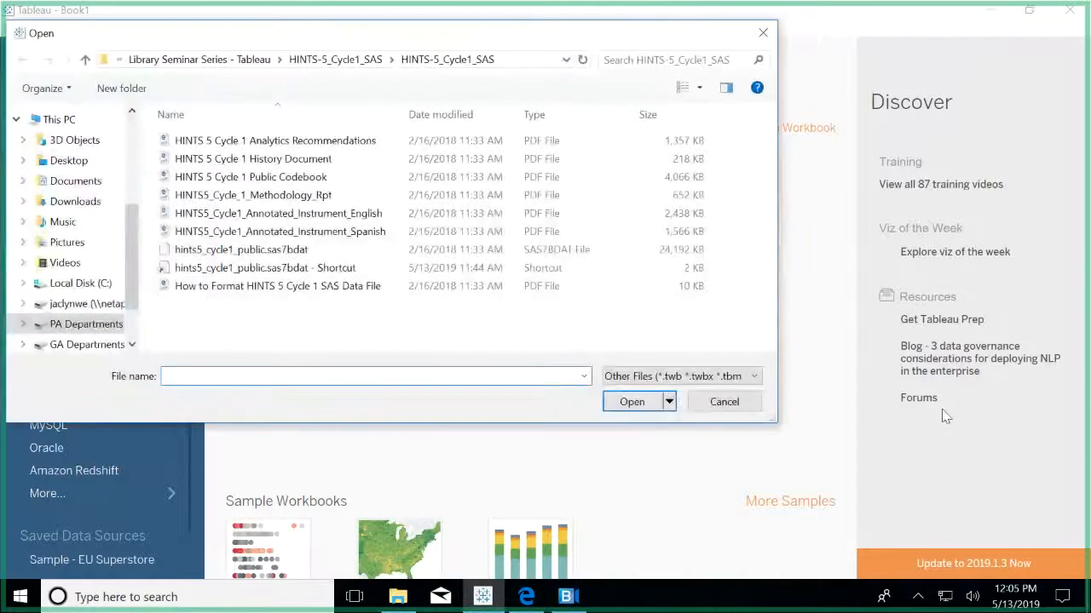
pyautogui.click(752, 381)
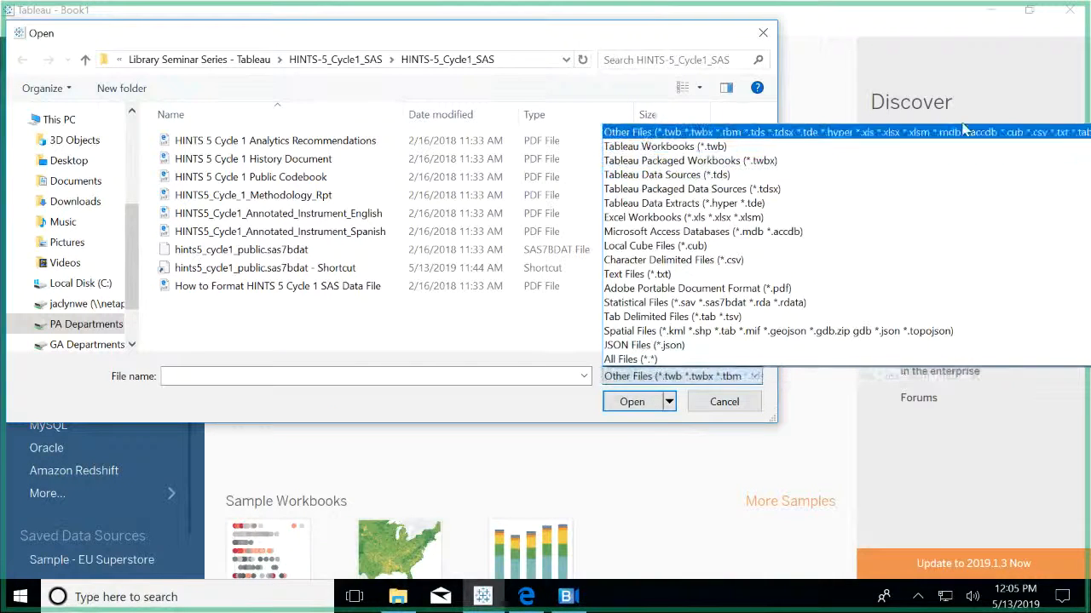
pyautogui.click(743, 422)
pyautogui.click(724, 402)
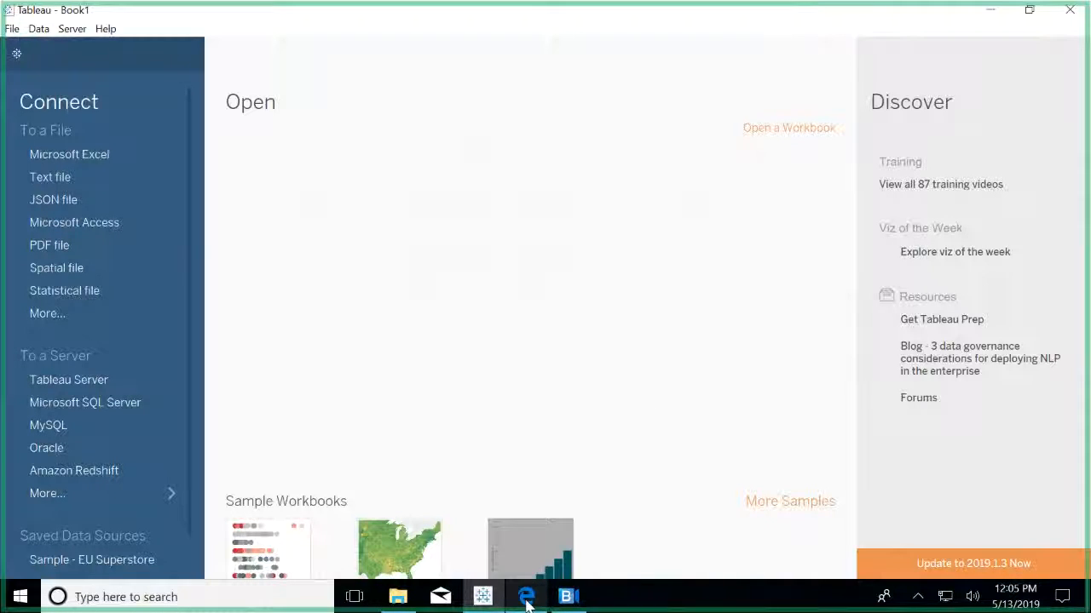
# Switch to the Edge browser and search the HealthData.gov datasets for "cancer"
pyautogui.moveTo(528, 603)
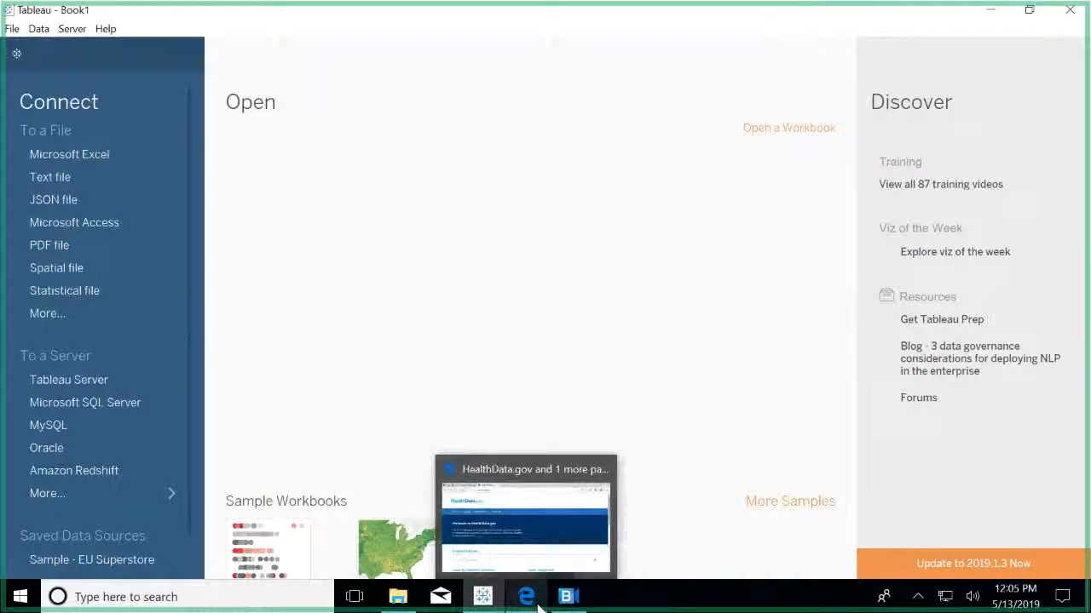
pyautogui.click(539, 604)
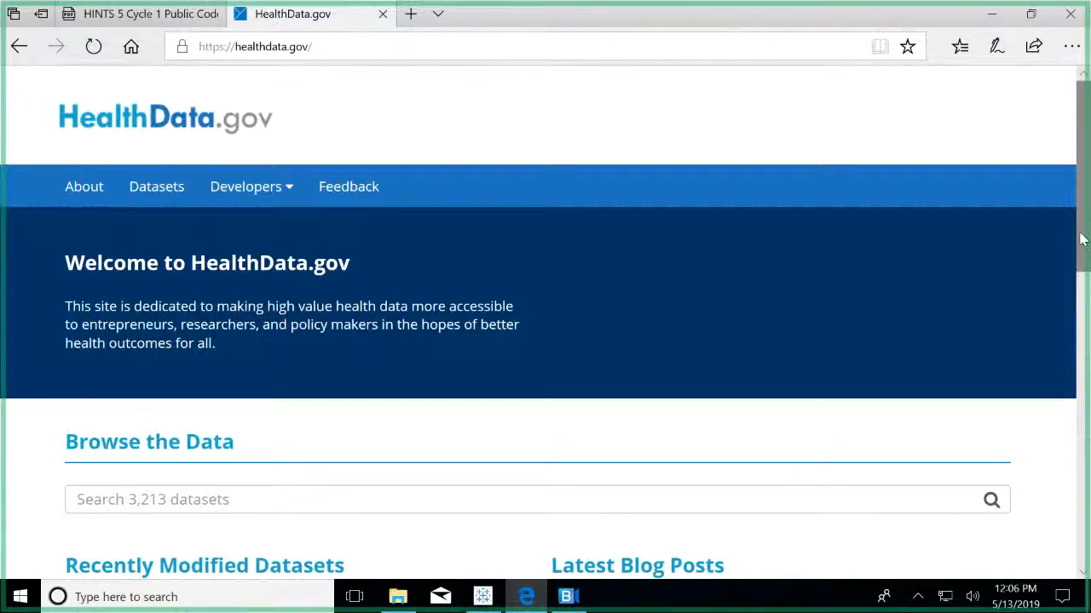
pyautogui.moveTo(1080, 240); pyautogui.dragTo(1080, 423)
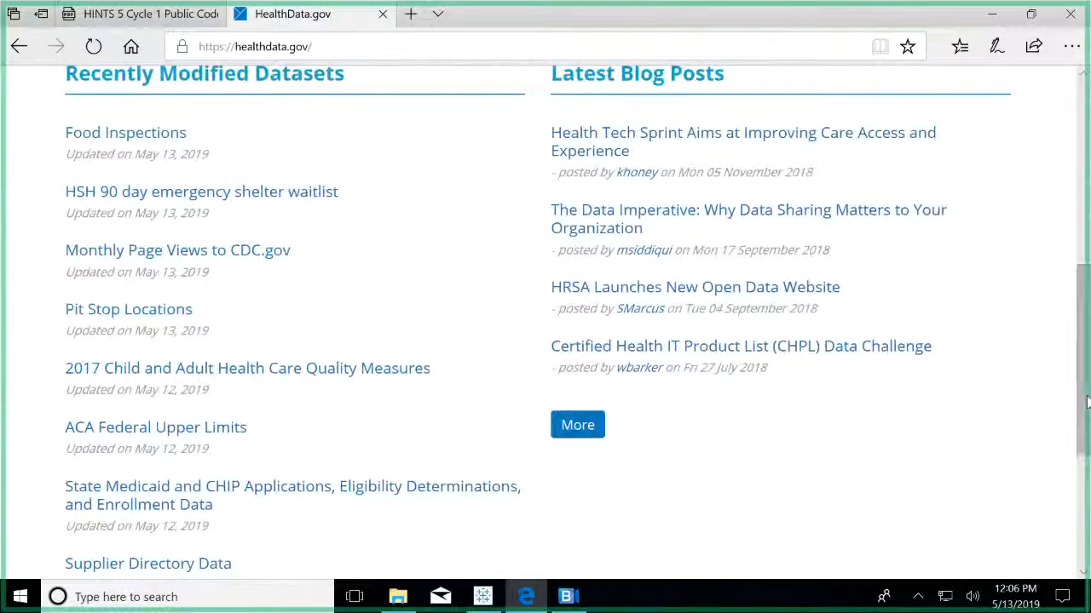
pyautogui.moveTo(1081, 401); pyautogui.dragTo(577, 265)
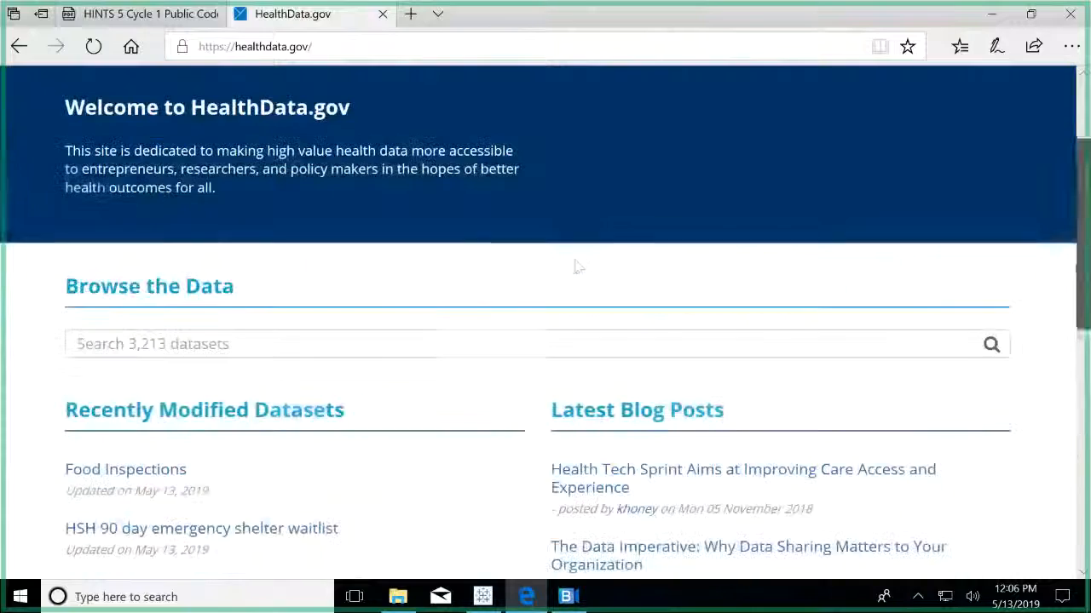
pyautogui.click(547, 344)
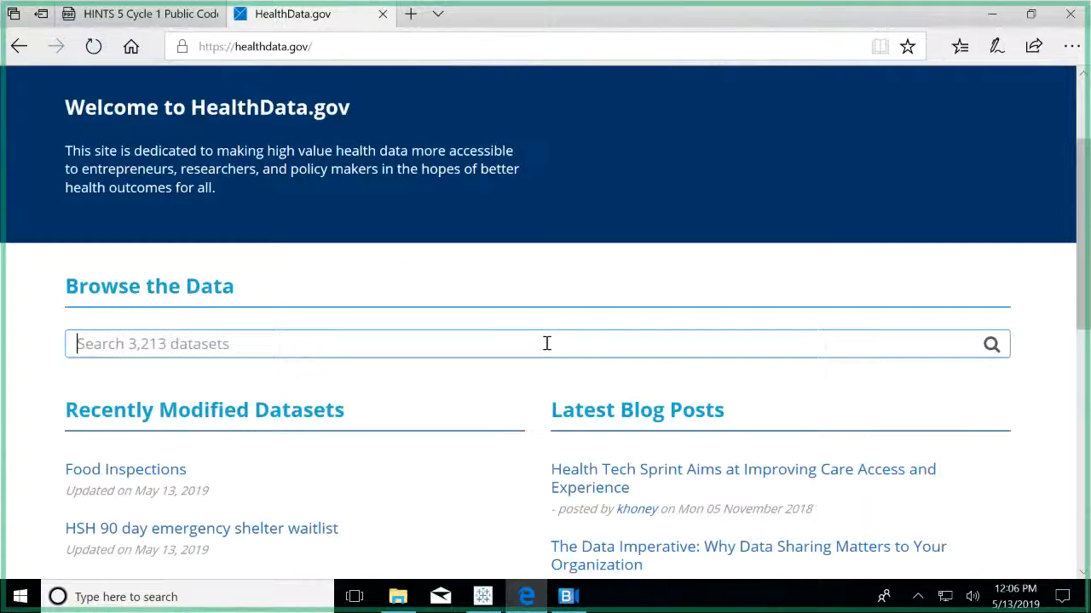
pyautogui.write('cancer')
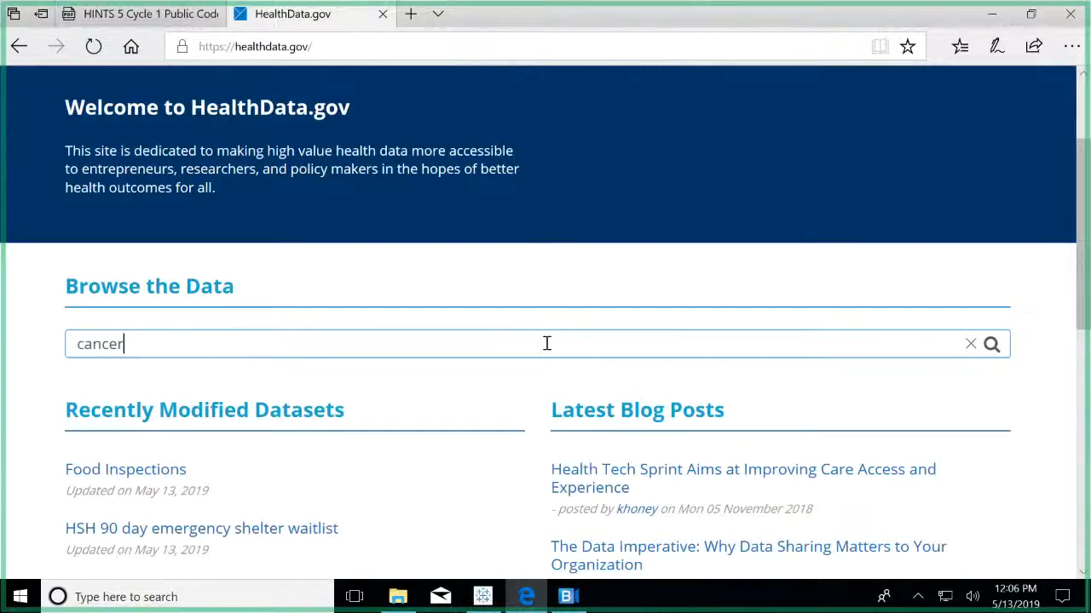
pyautogui.press('Return')
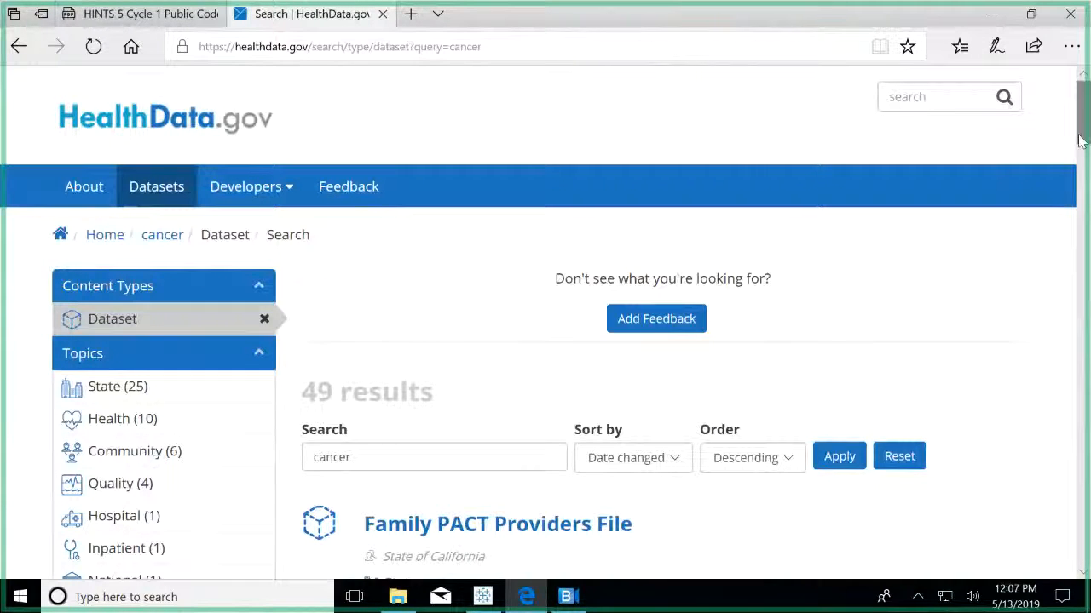
# Filter the cancer dataset results by the publisher National Institutes of Health (NIH)
pyautogui.moveTo(1080, 140); pyautogui.dragTo(1080, 178)
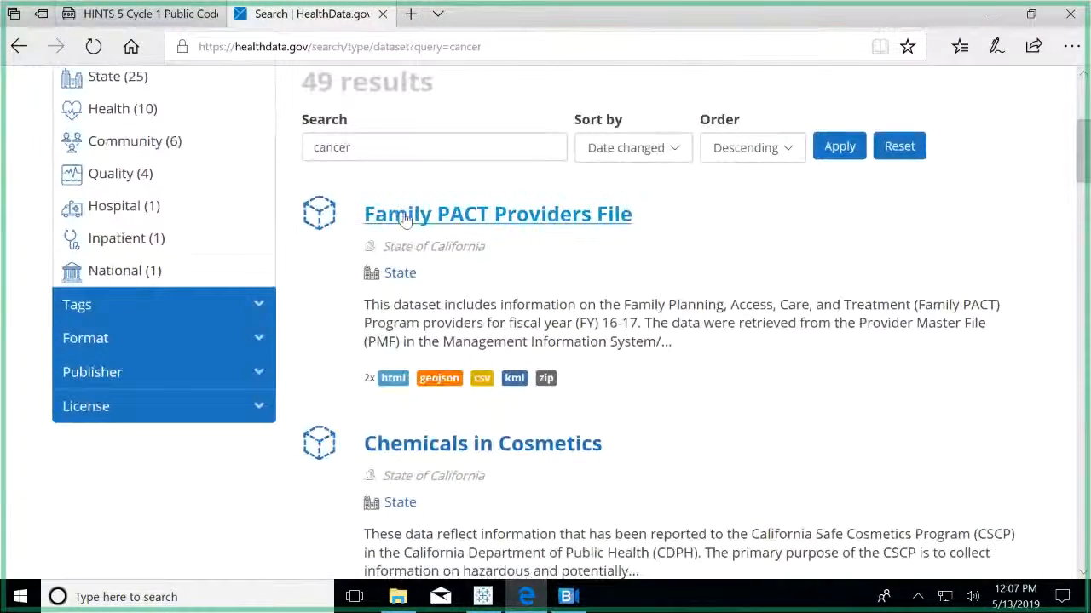
pyautogui.click(154, 375)
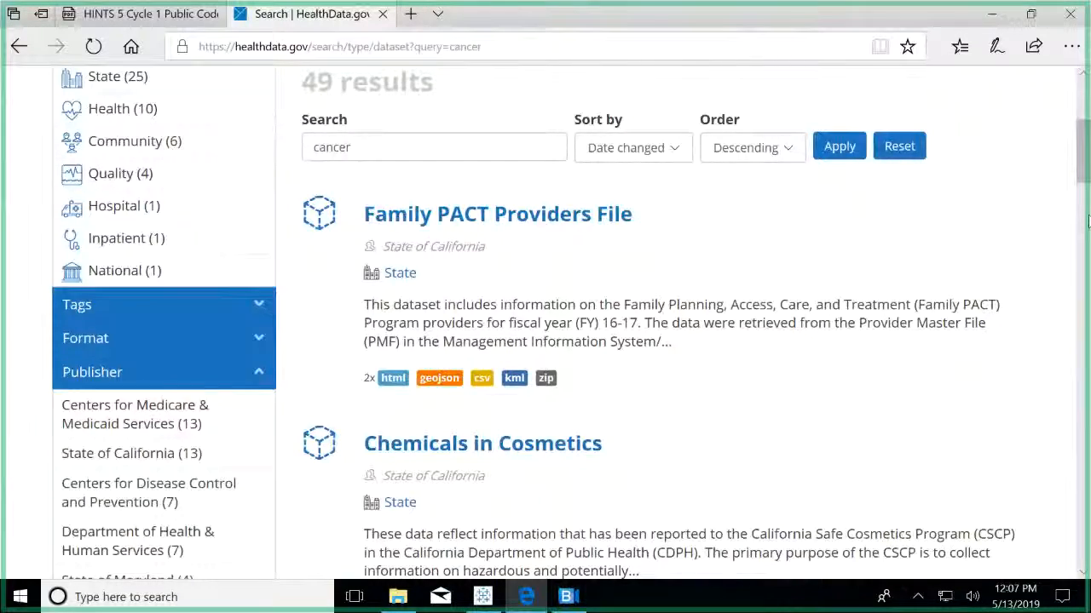
pyautogui.scroll(-3, 1087, 221)
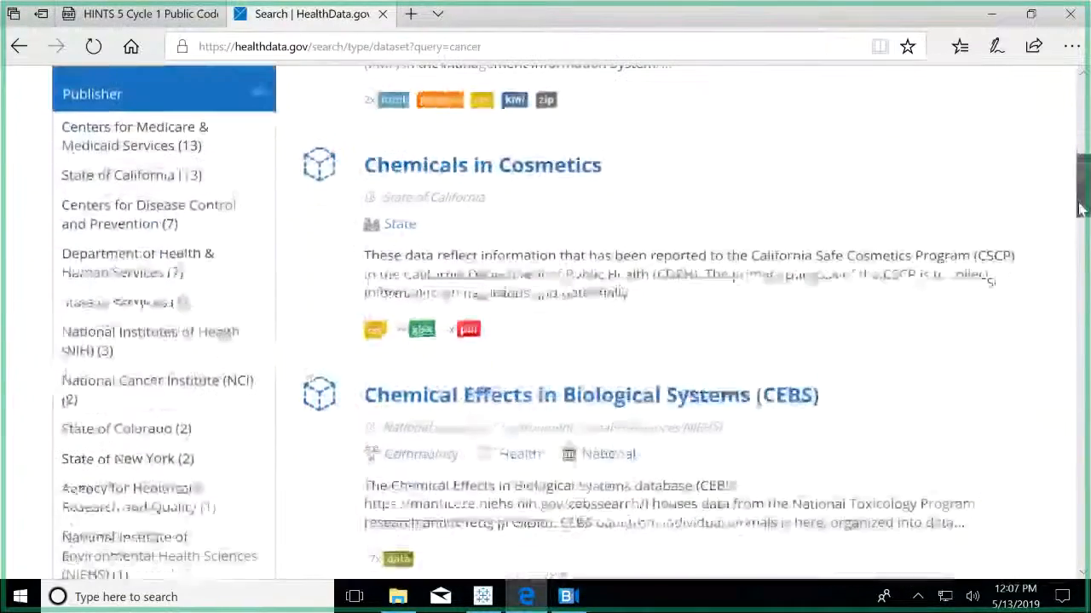
pyautogui.click(140, 353)
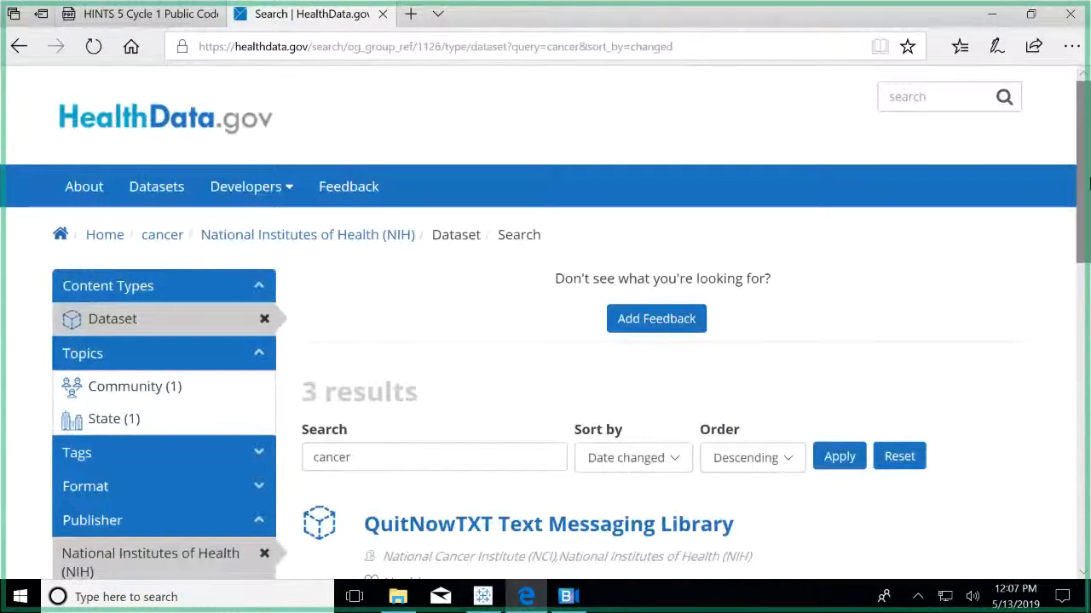
# Expand the Tags and Format filters to see the options for the NIH results
pyautogui.moveTo(1080, 183); pyautogui.dragTo(1069, 263)
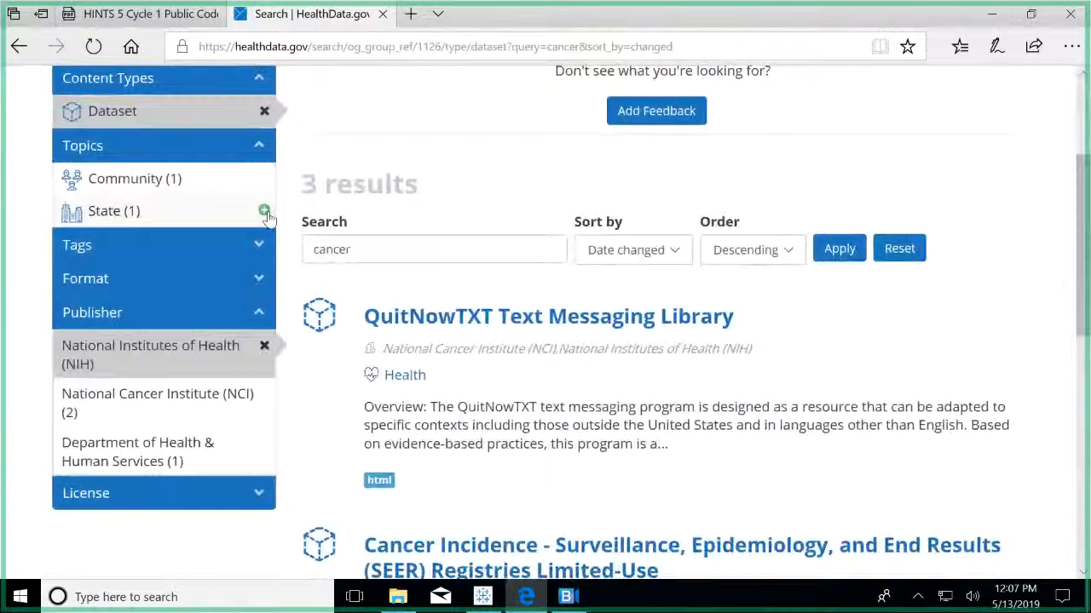
pyautogui.click(184, 251)
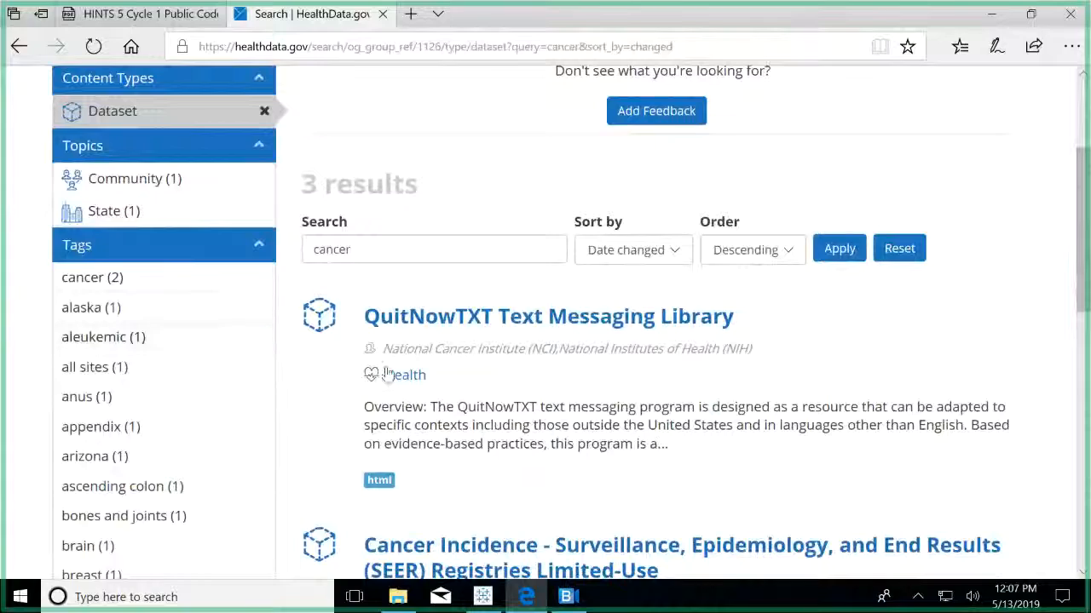
pyautogui.moveTo(1081, 310); pyautogui.dragTo(1058, 502)
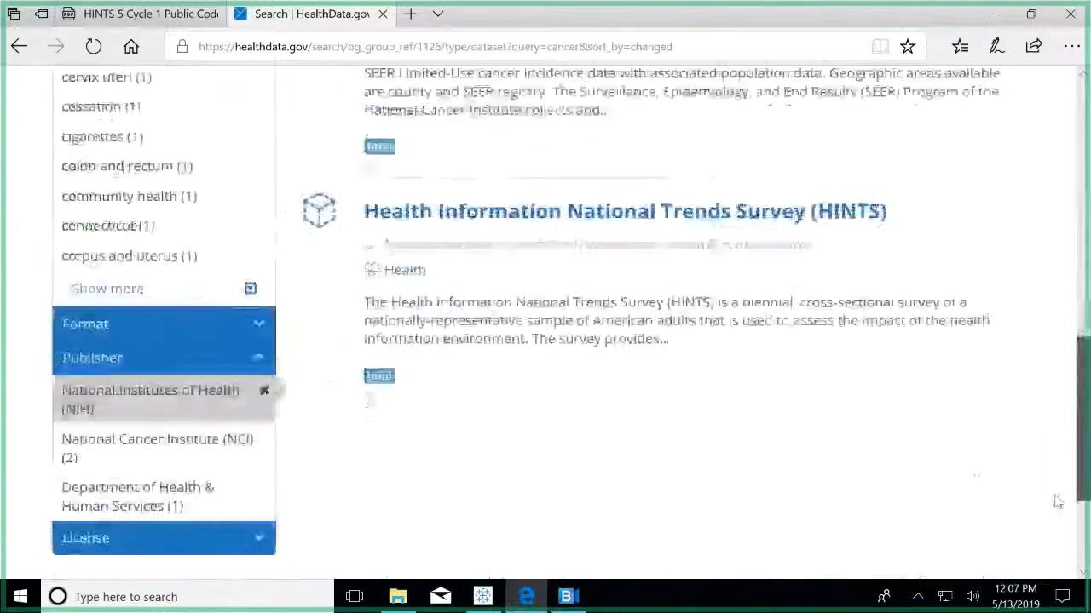
pyautogui.click(213, 320)
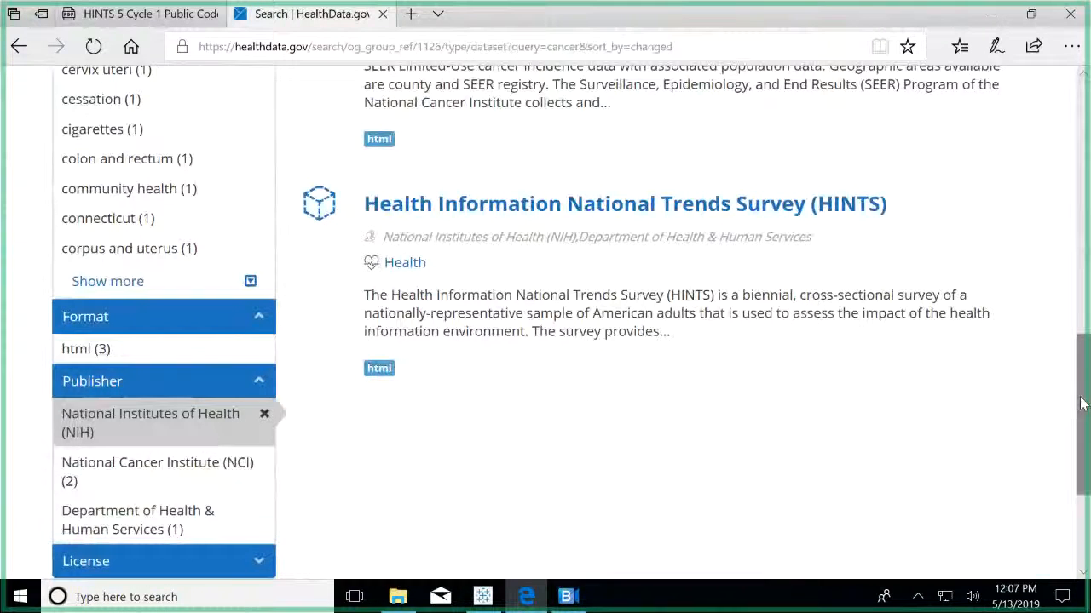
# Look through the filtered datasets and open Health Information National Trends Survey (HINTS)
pyautogui.scroll(-2, 1082, 404)
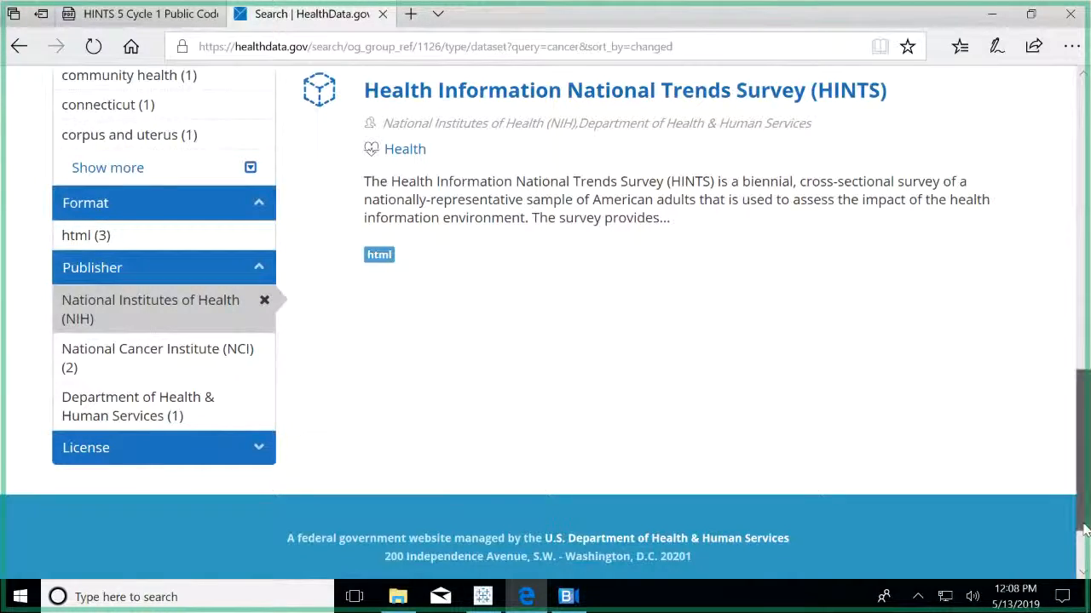
pyautogui.scroll(4, 1084, 529)
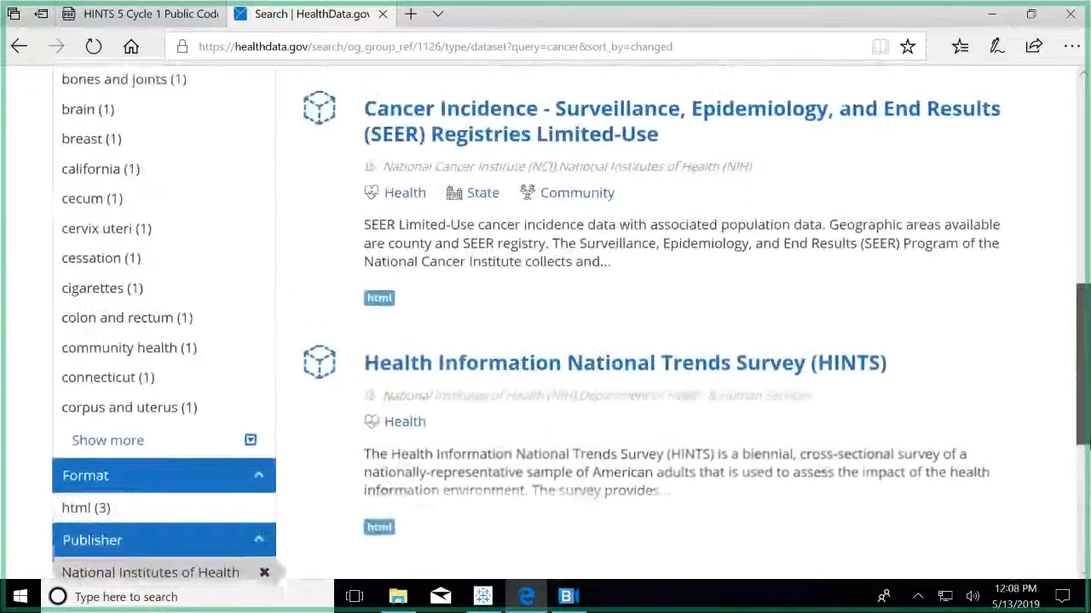
pyautogui.scroll(-2, 1083, 477)
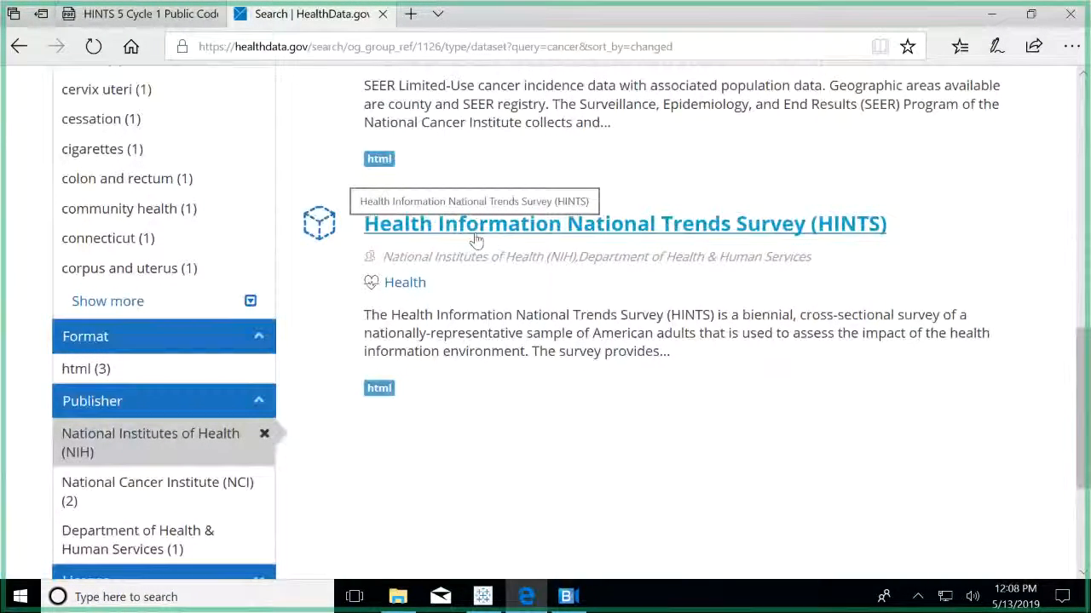
pyautogui.click(476, 241)
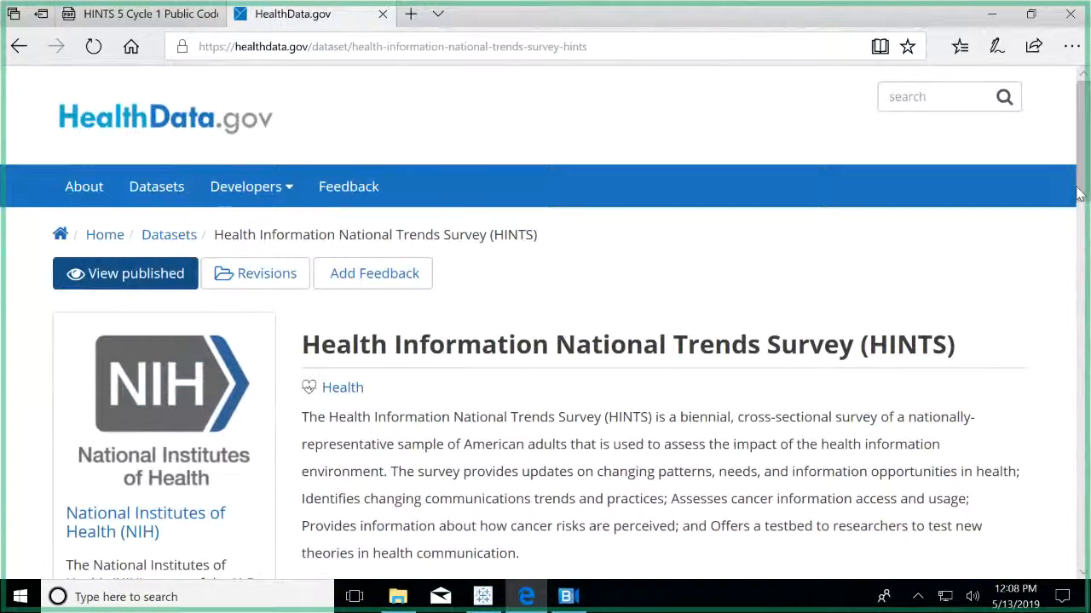
# View the dataset's Open Data Commons Open Database License (ODbL), and return to the HINTS dataset page
pyautogui.moveTo(1083, 195); pyautogui.dragTo(1054, 316)
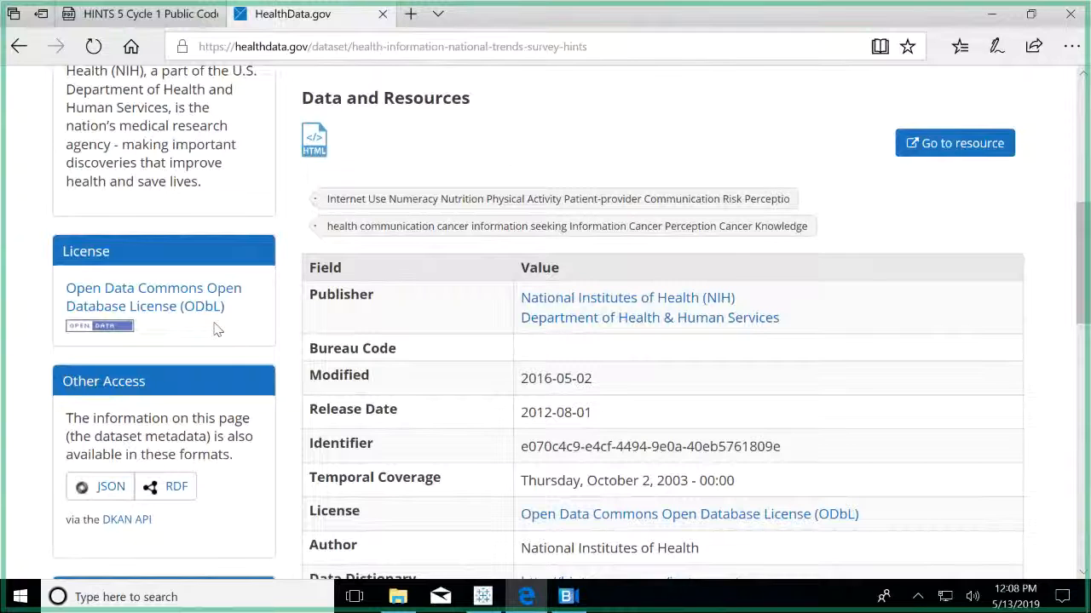
pyautogui.click(148, 298)
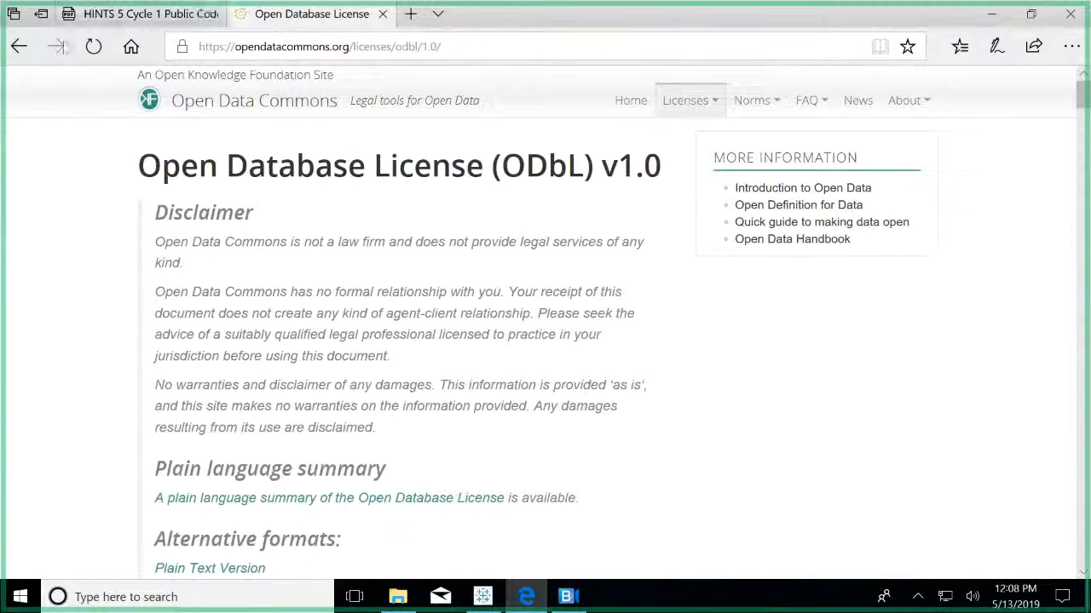
pyautogui.click(26, 46)
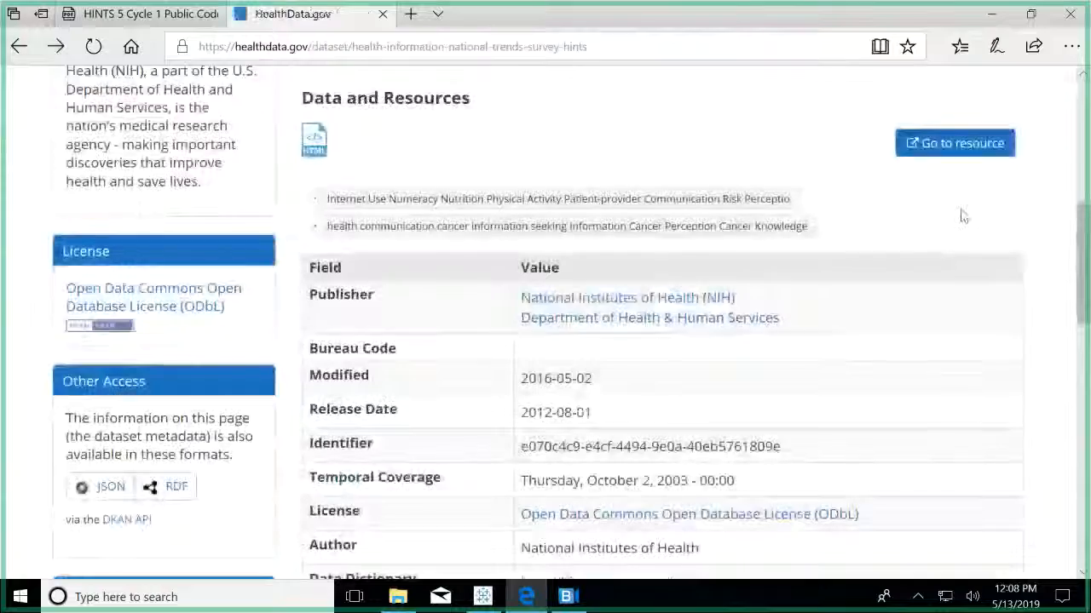
# Follow the HINTS dataset's data dictionary link, and go to the HINTS Data page on that site
pyautogui.moveTo(1082, 262); pyautogui.dragTo(1082, 195)
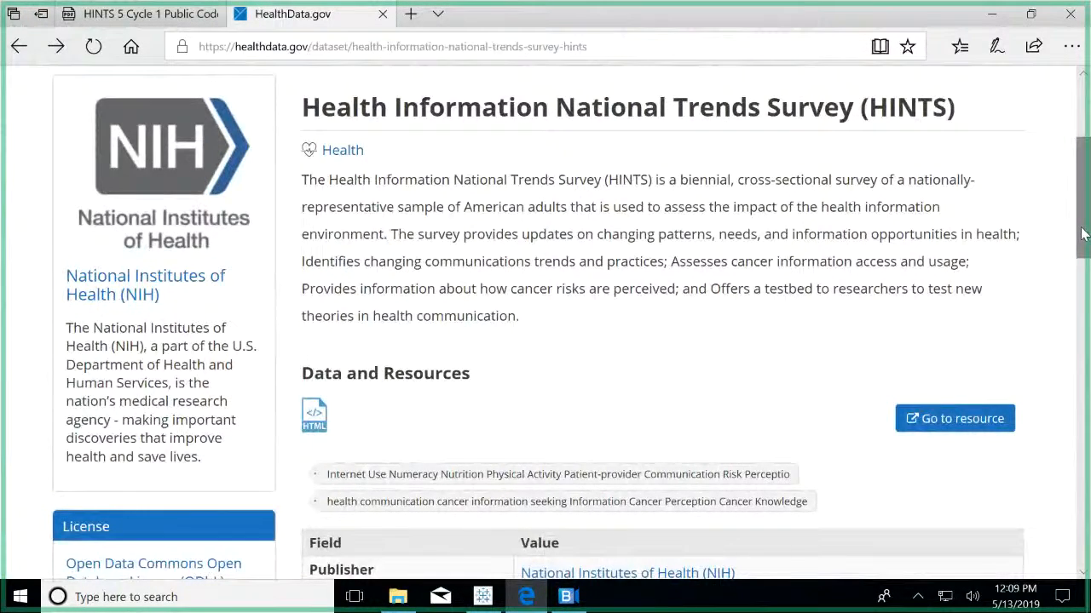
pyautogui.moveTo(1084, 235); pyautogui.dragTo(1071, 327)
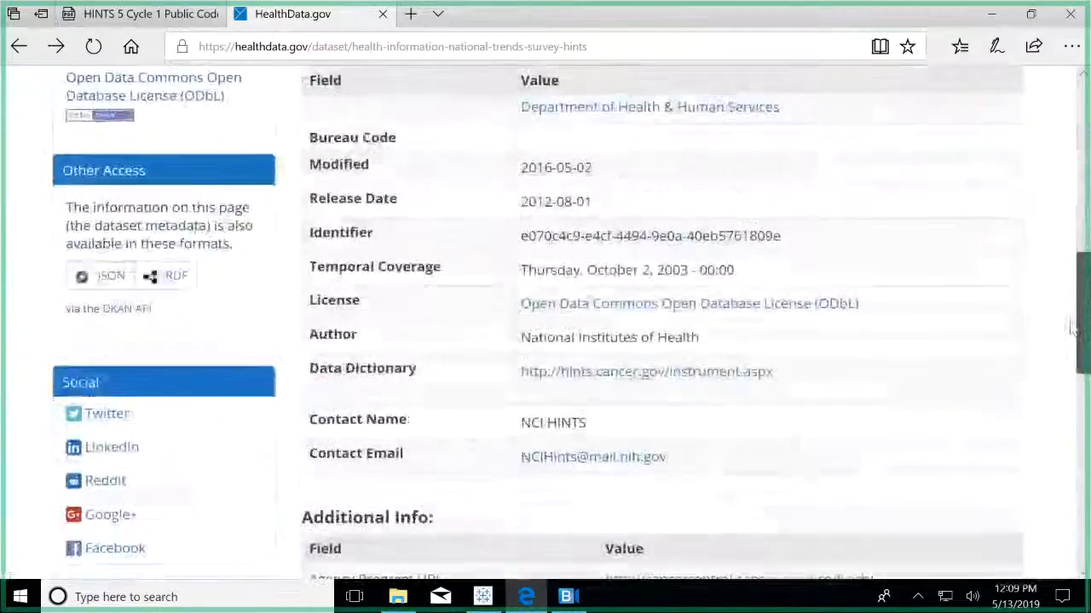
pyautogui.click(633, 377)
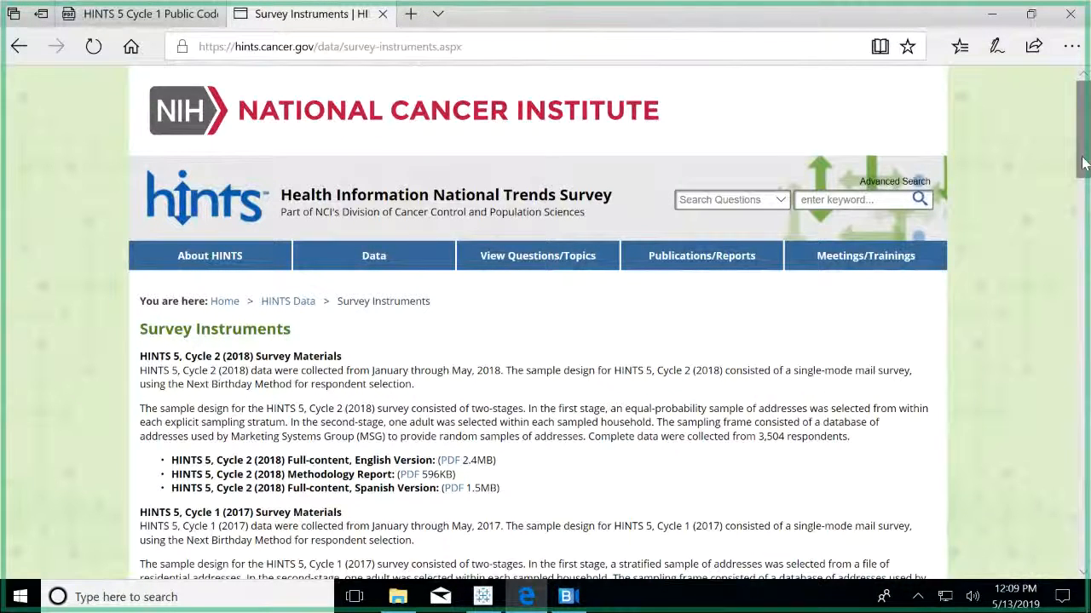
pyautogui.click(288, 301)
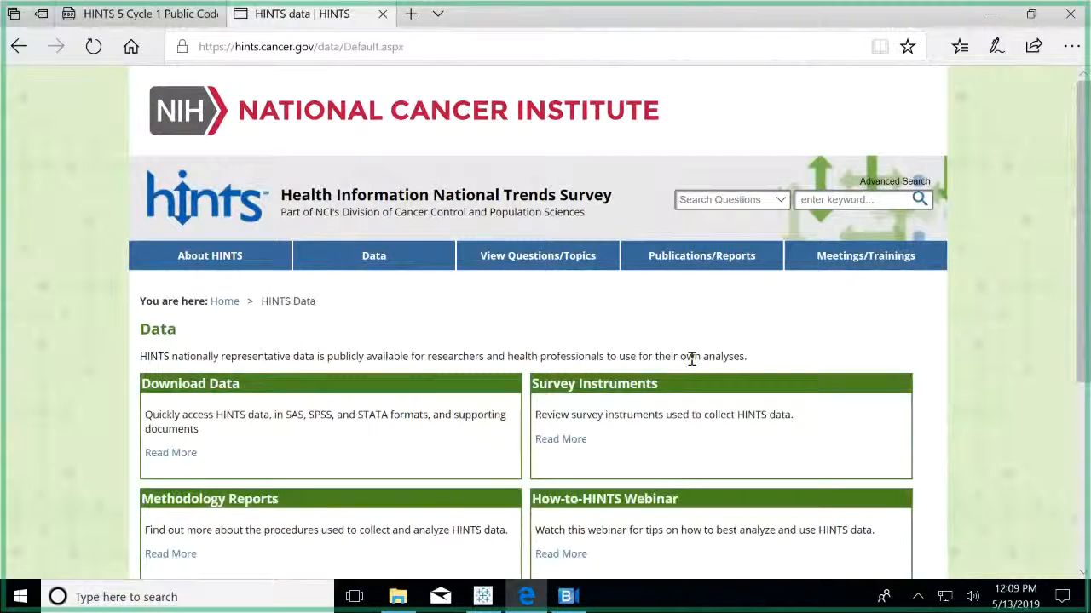
# Review the sections of the HINTS Data page and show the HINTS-5_Cycle1_SAS folder in File Explorer
pyautogui.moveTo(1082, 317); pyautogui.dragTo(1071, 415)
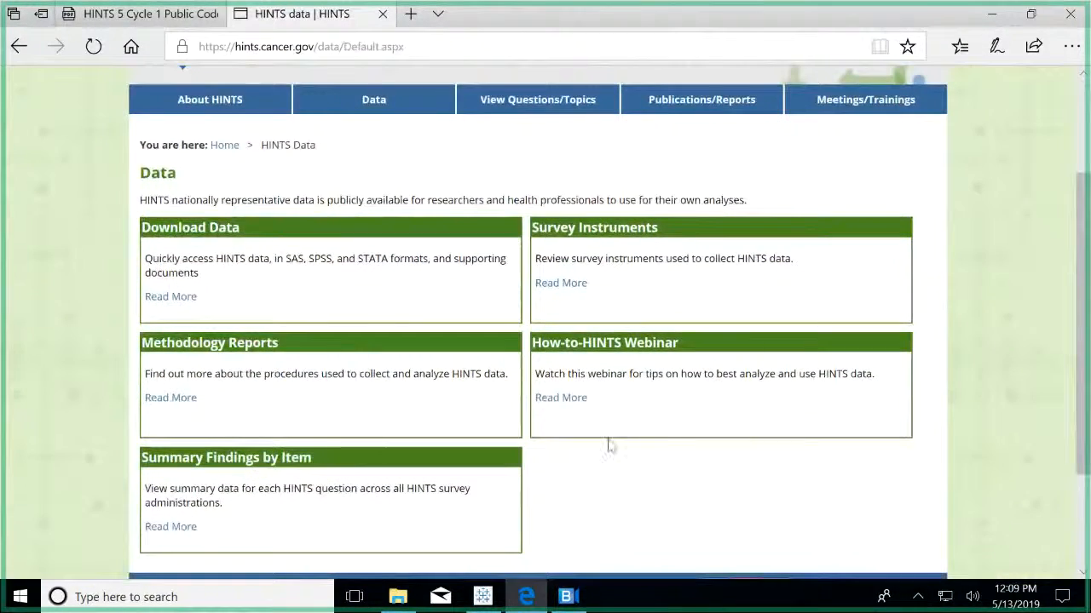
pyautogui.click(395, 598)
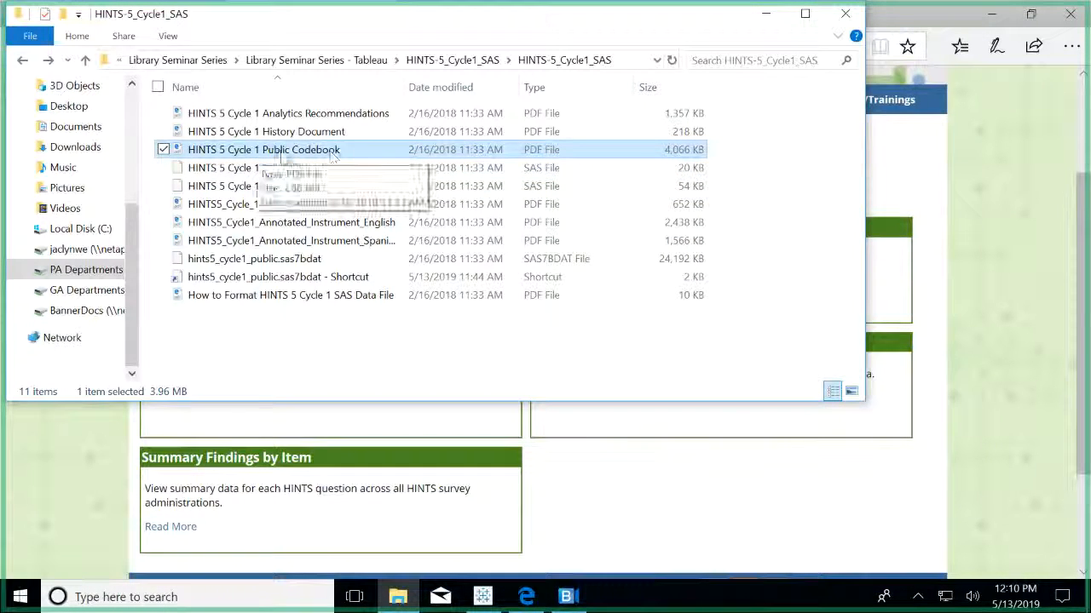
# Switch to Edge and browse the HINTS 5 Cycle 1 Public Codebook to the RegularProvider variable on page 99
pyautogui.click(533, 603)
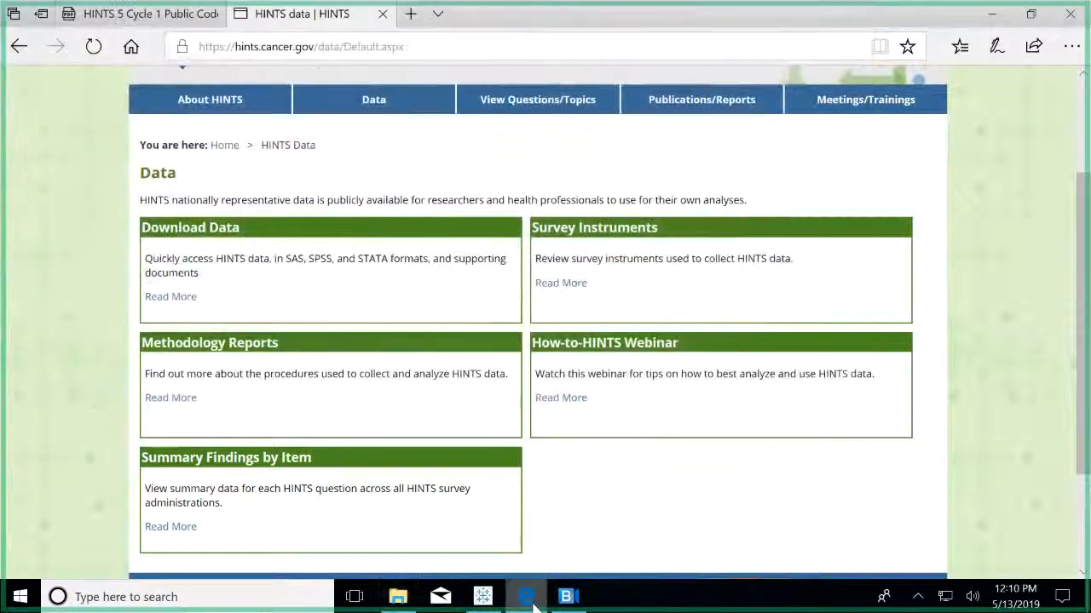
pyautogui.click(153, 19)
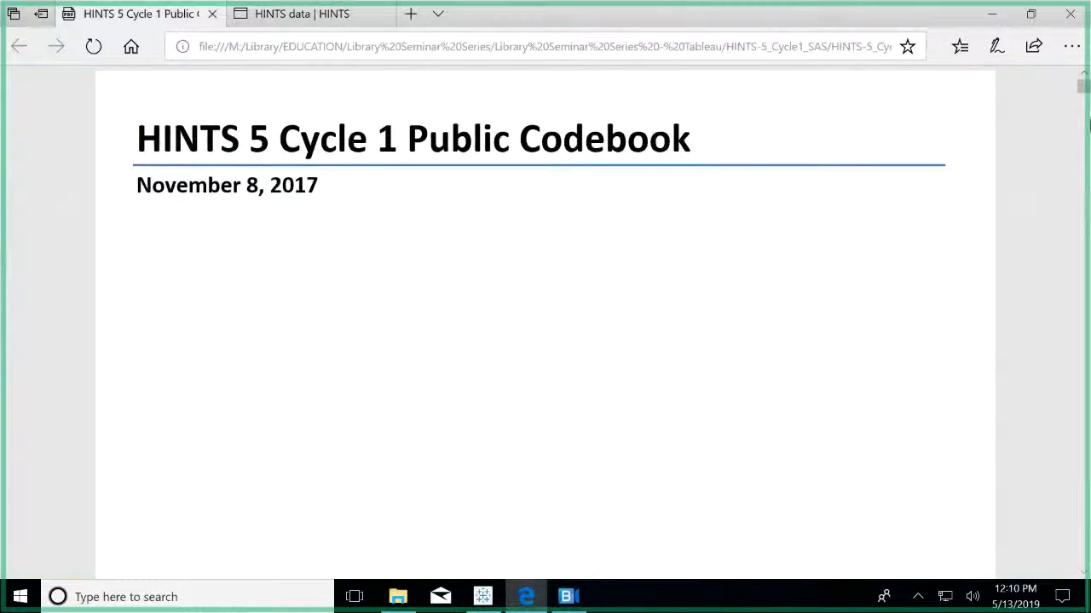
pyautogui.moveTo(1080, 85); pyautogui.dragTo(1073, 212)
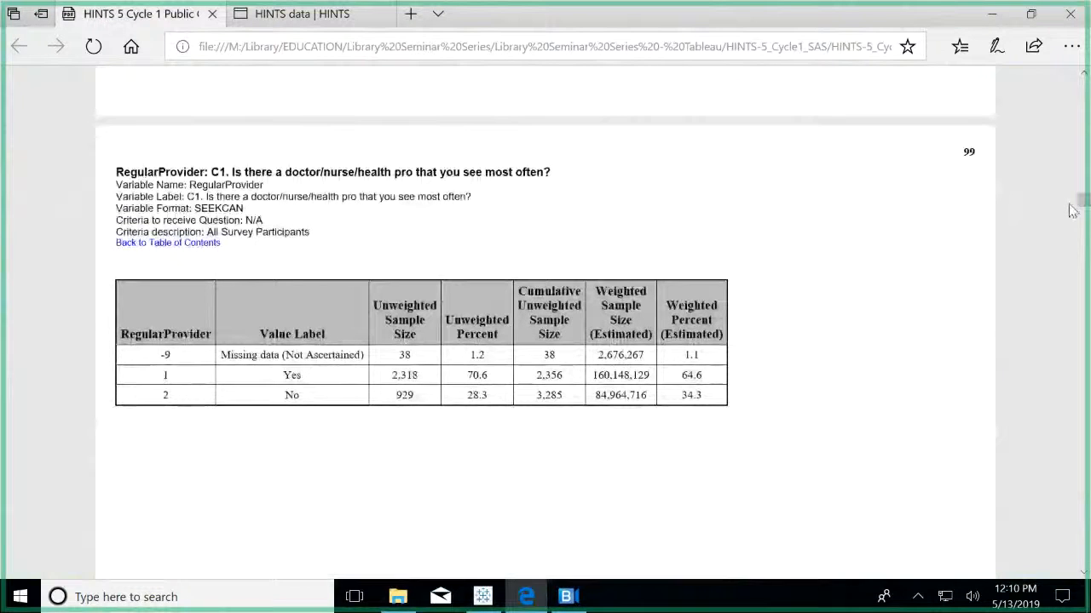
# Switch to Tableau and connect to the data file hints5_cycle1_public.sas7bdat from the HINTS-5_Cycle1_SAS folder
pyautogui.click(479, 600)
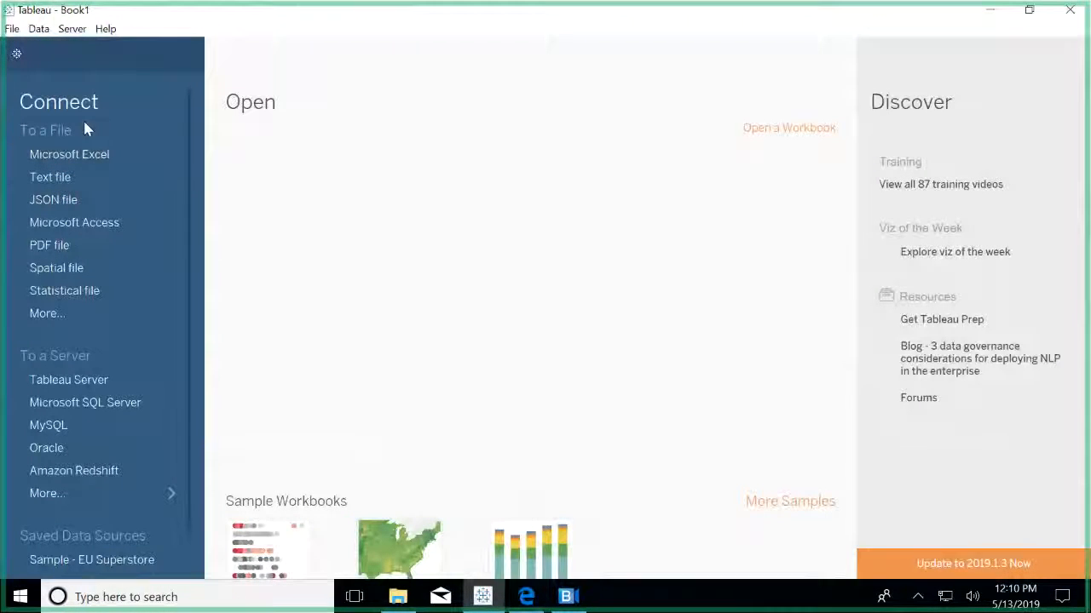
pyautogui.click(62, 322)
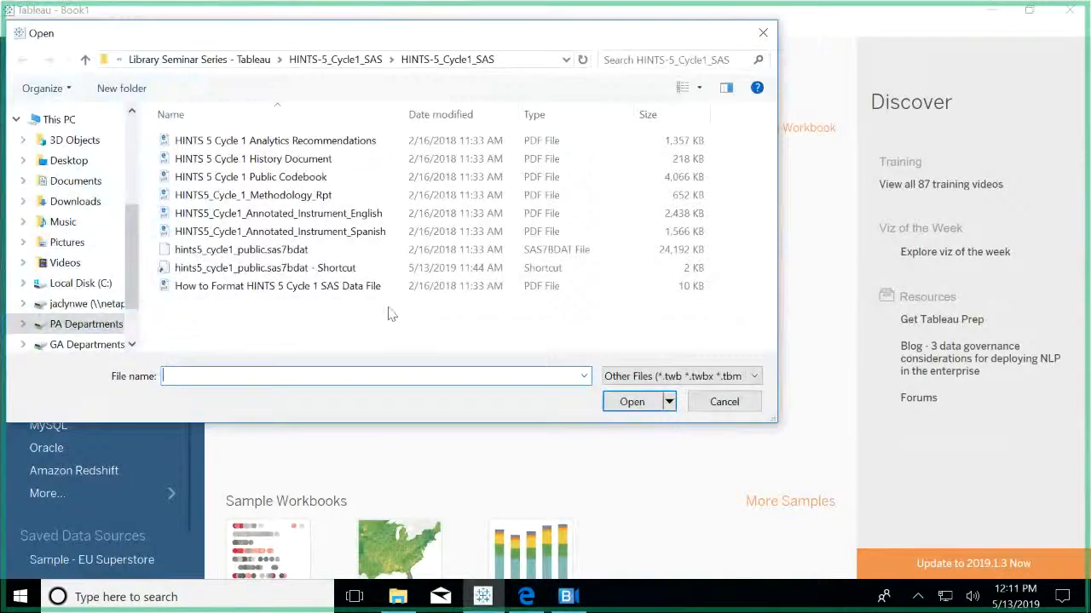
pyautogui.click(280, 251)
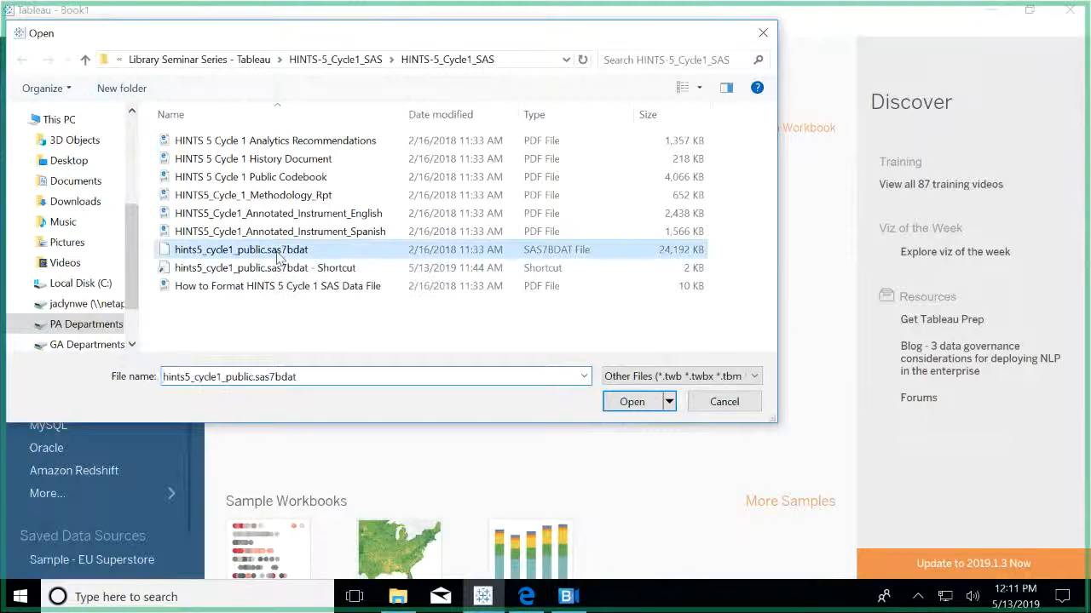
pyautogui.doubleClick(279, 256)
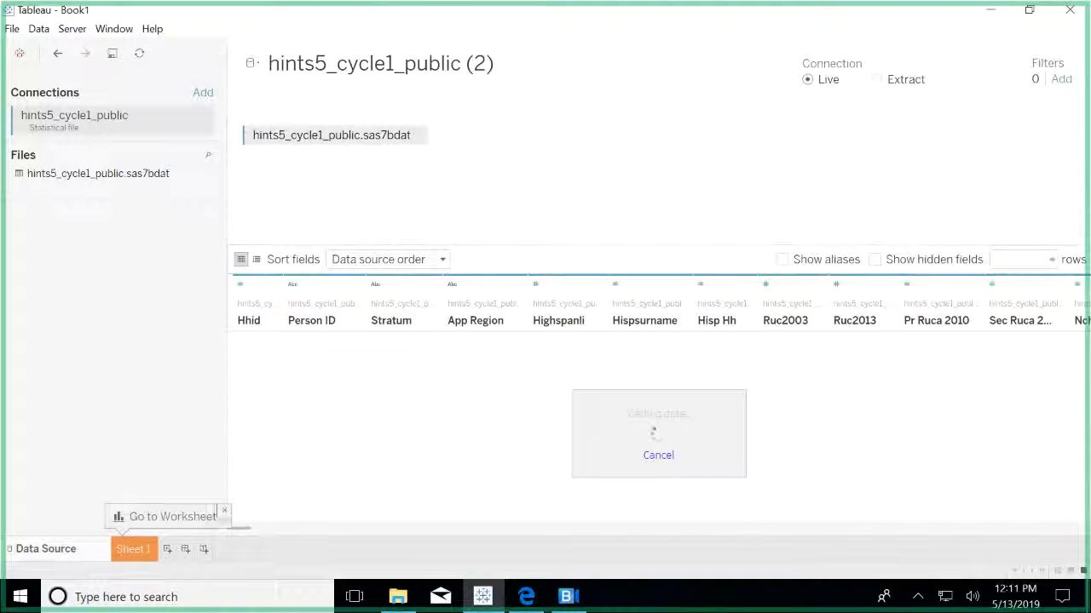
# Dismiss the worksheet tip and look through the data preview's fields as far as the Self Gender column
pyautogui.click(224, 517)
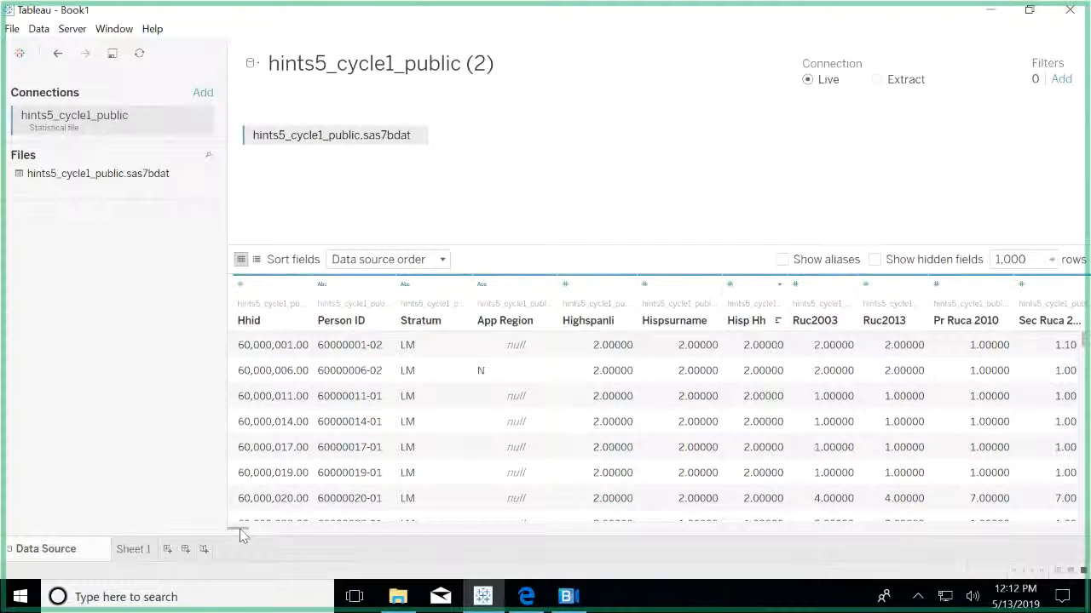
pyautogui.moveTo(238, 533); pyautogui.dragTo(815, 513)
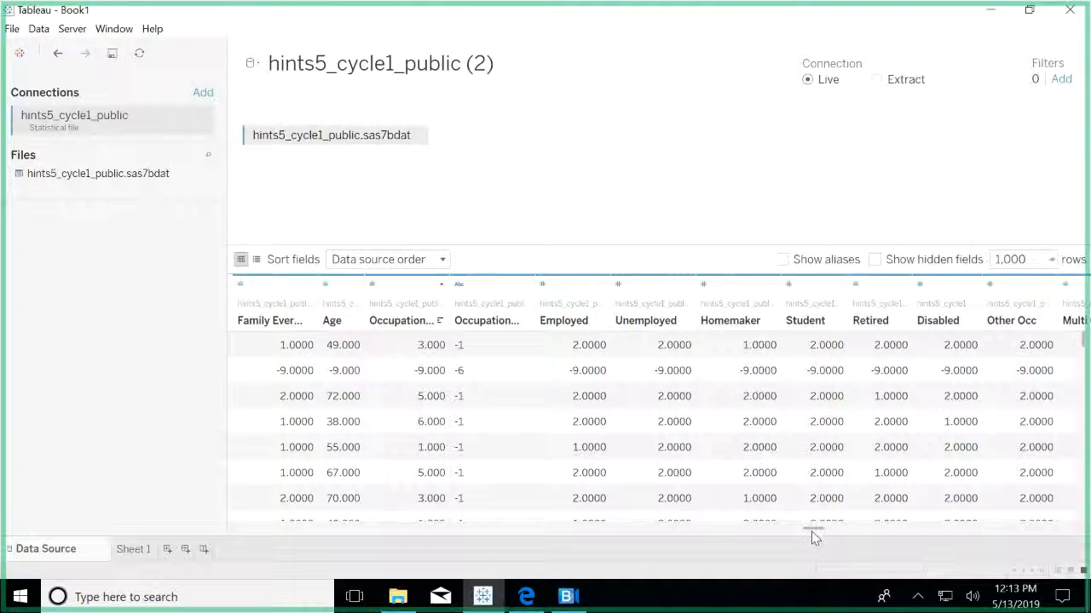
pyautogui.moveTo(812, 535); pyautogui.dragTo(893, 537)
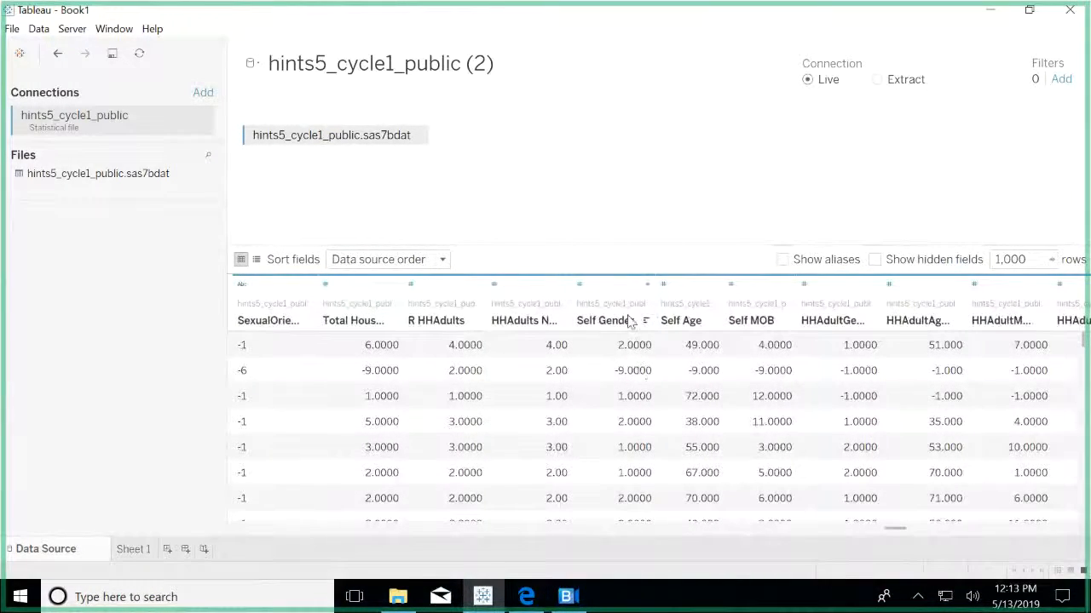
# Switch to the codebook in Edge and search it for "gender"
pyautogui.moveTo(566, 596)
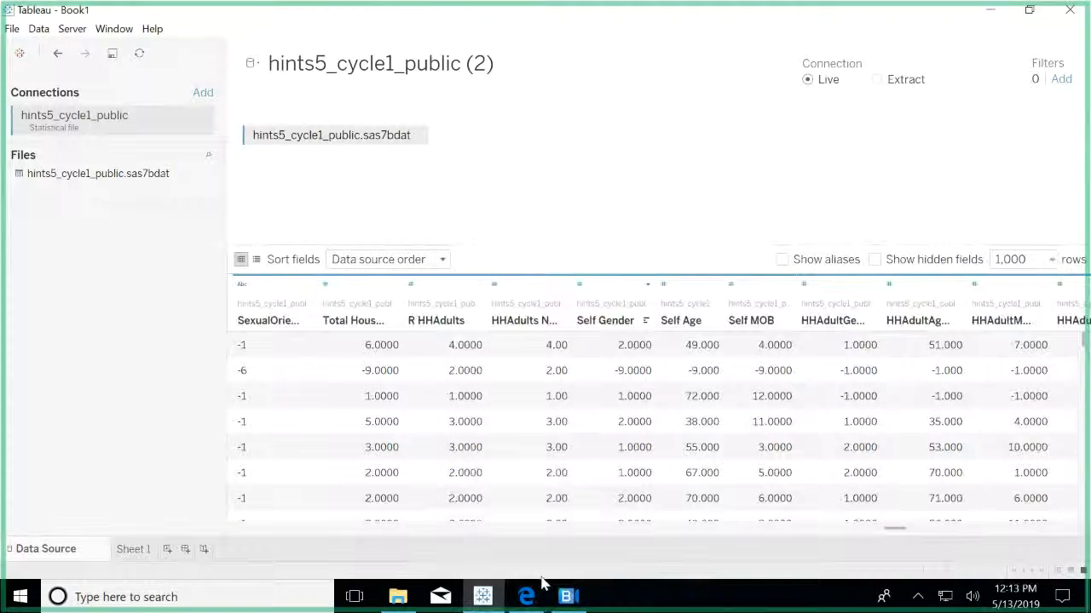
pyautogui.click(527, 598)
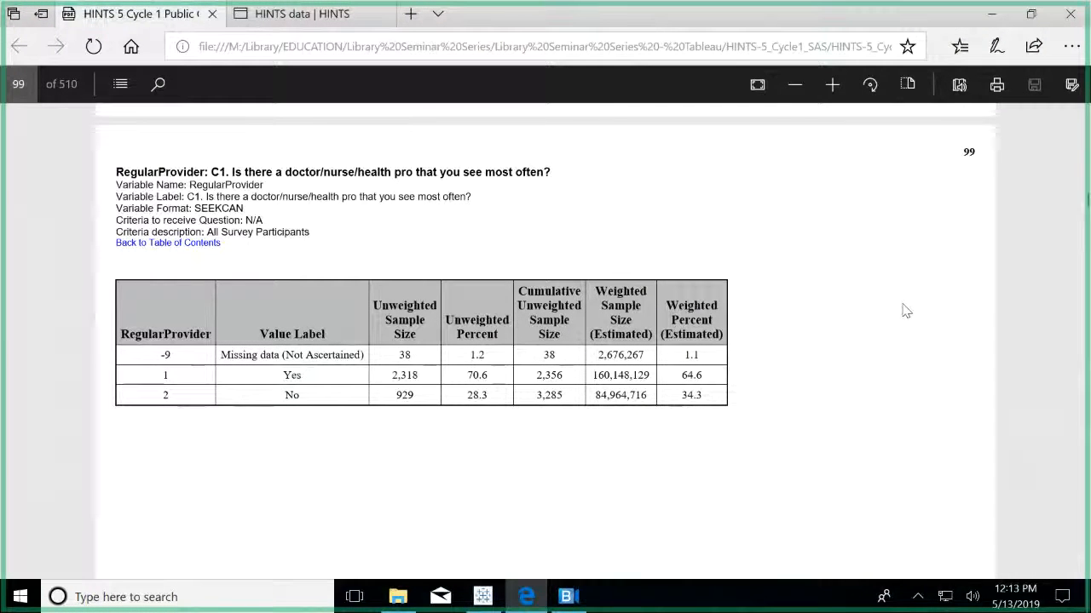
pyautogui.hotkey('ctrl', 'f')
pyautogui.write('gender')
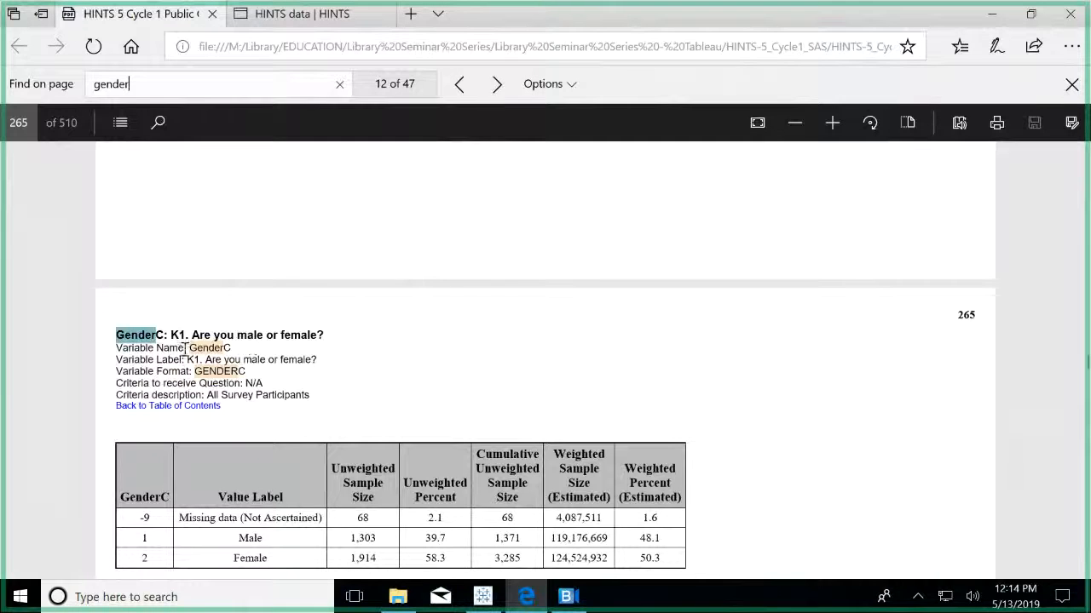
# Search the codebook for "selfgender" to read the variable's value labels
pyautogui.doubleClick(135, 85)
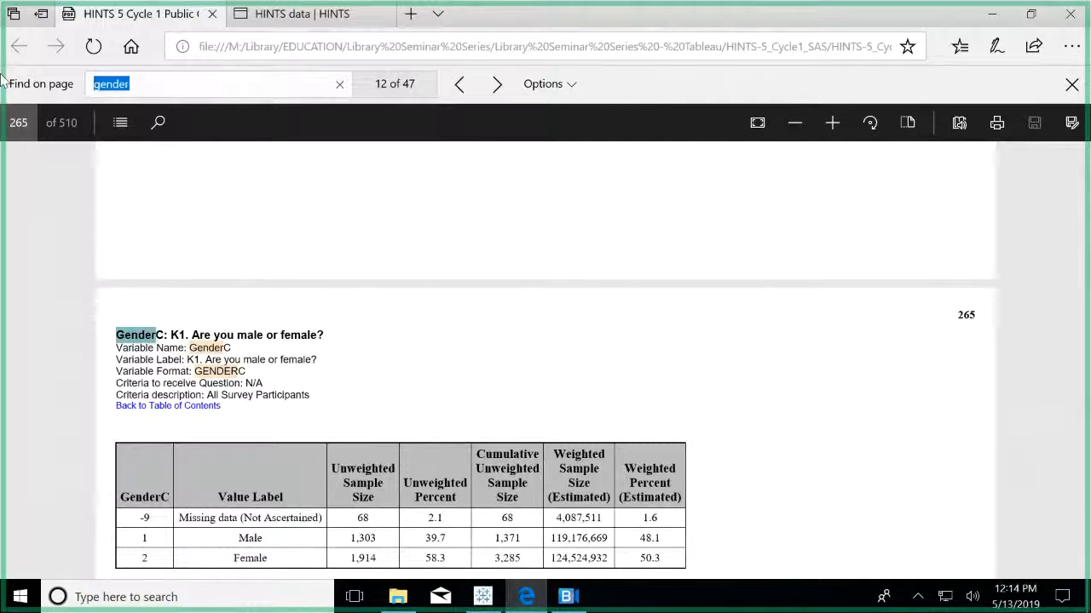
pyautogui.write('selfgen')
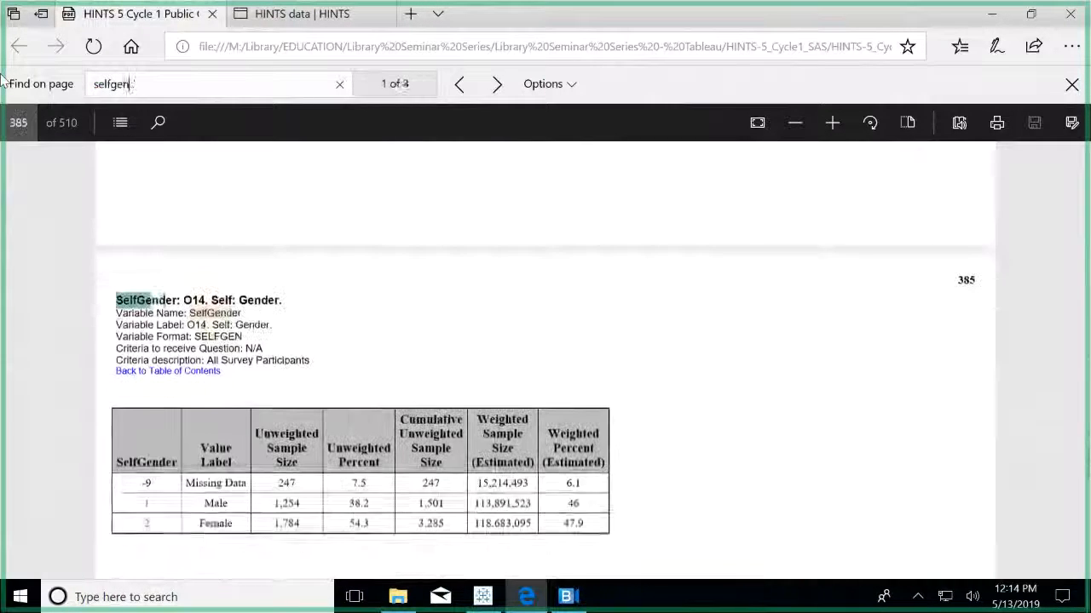
pyautogui.write('der')
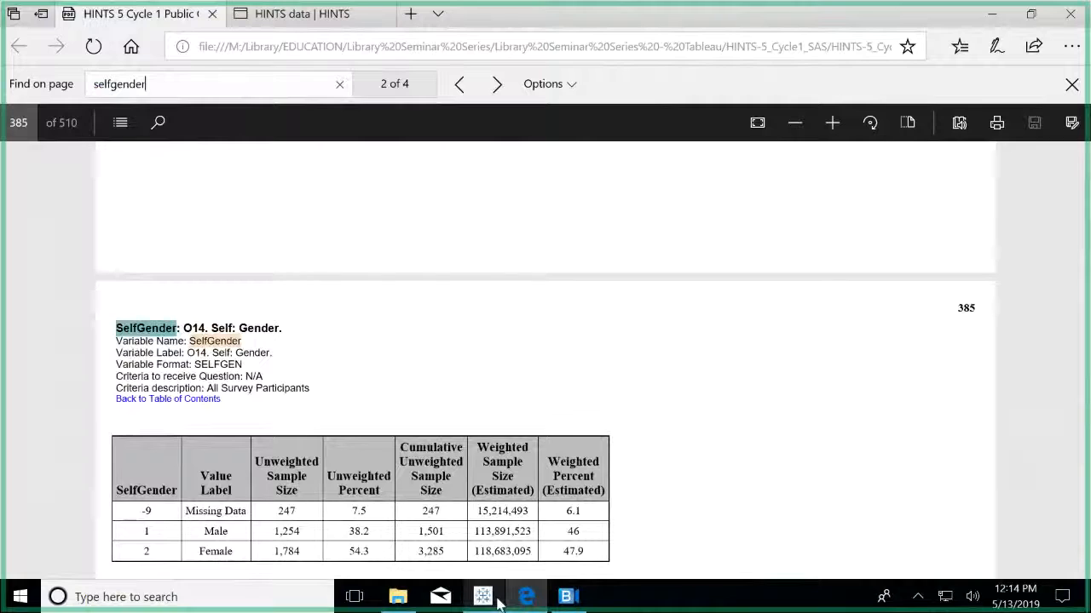
pyautogui.click(338, 372)
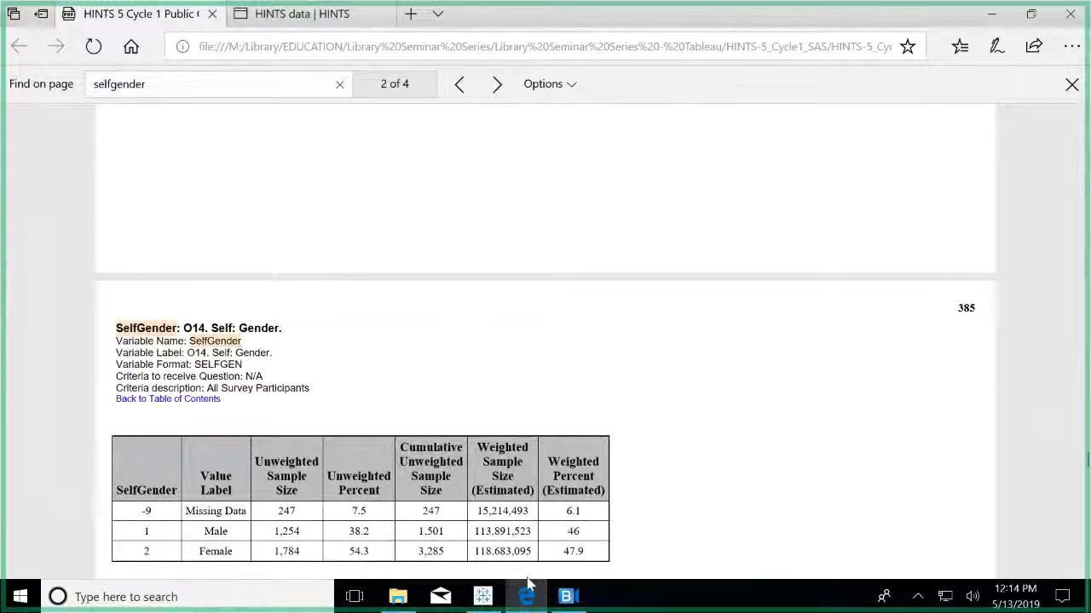
# Switch to Tableau and change the data type of the Self Gender and Self Age fields to Number (whole)
pyautogui.click(483, 597)
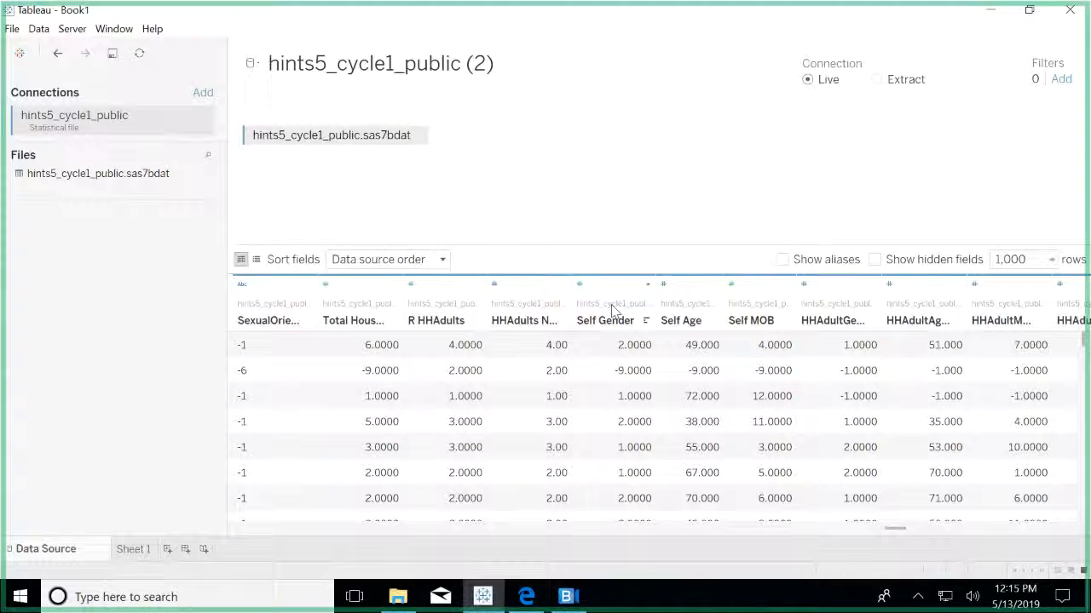
pyautogui.click(581, 285)
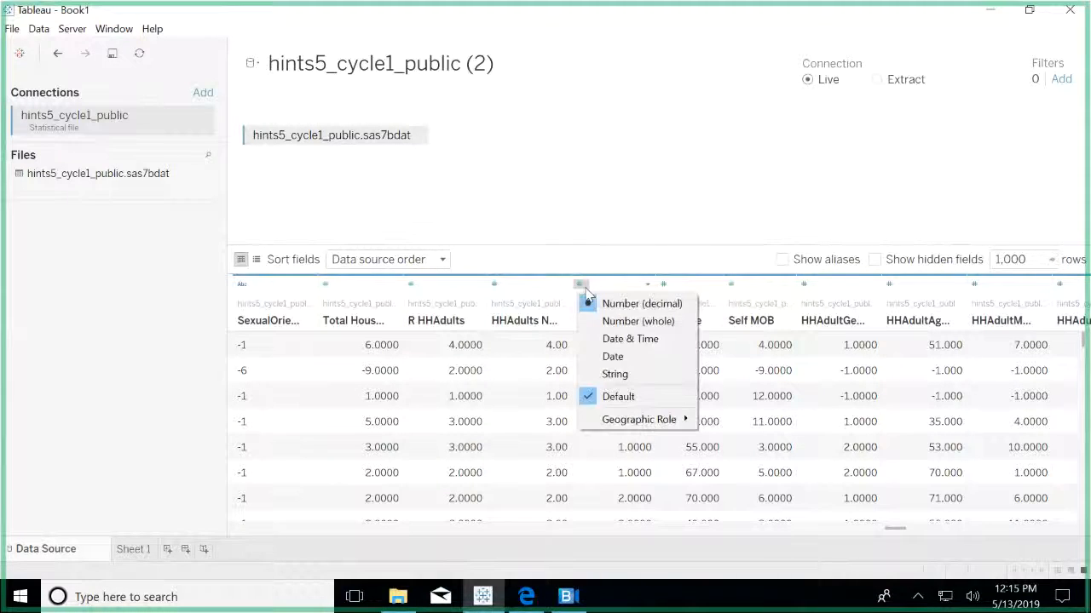
pyautogui.click(625, 324)
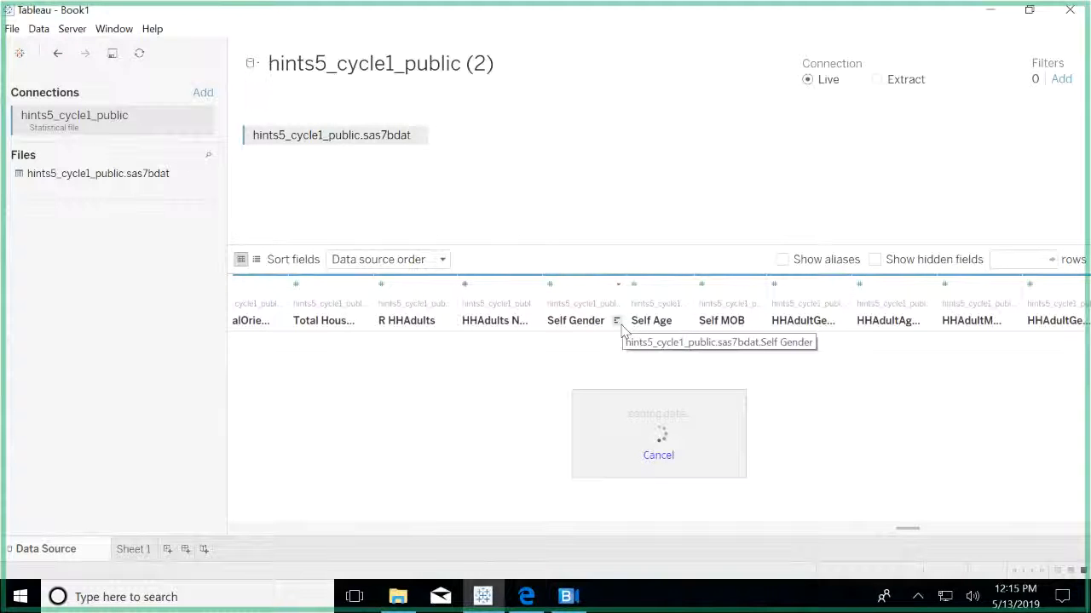
pyautogui.click(665, 290)
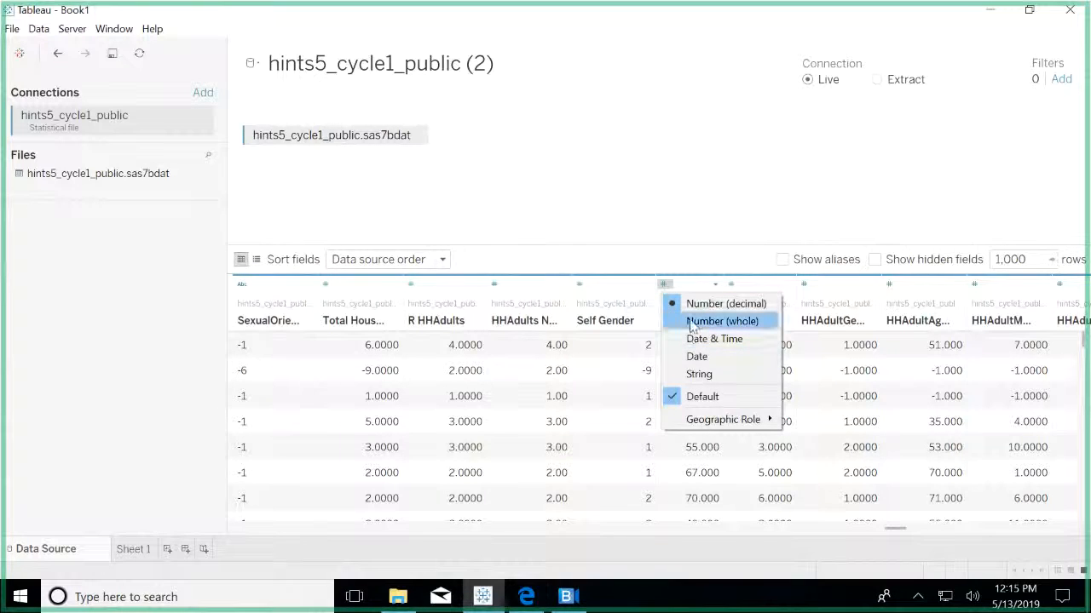
pyautogui.click(690, 320)
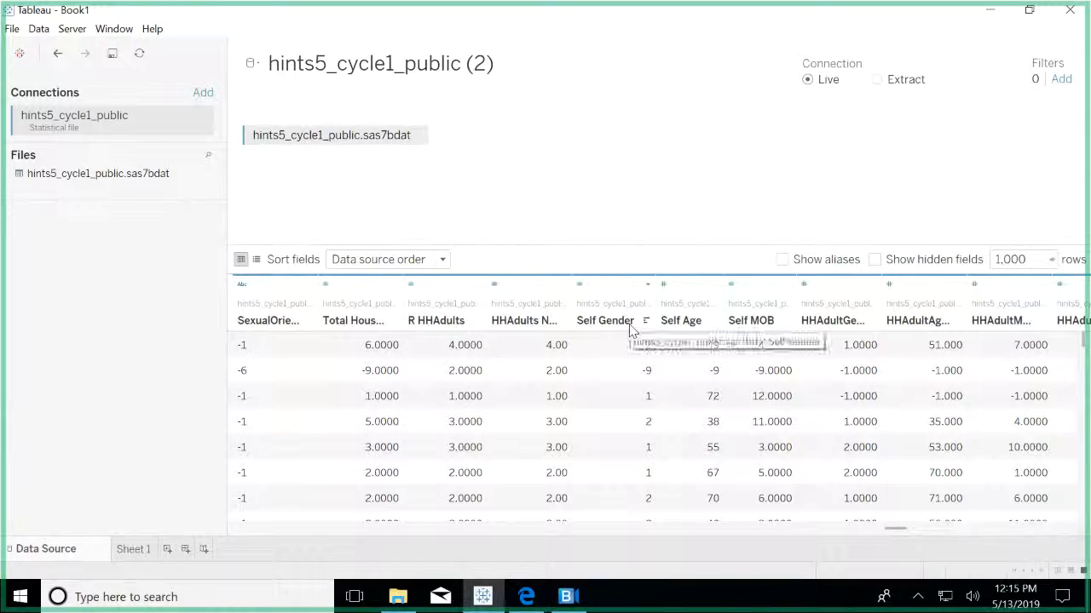
# Change the Self Gender field's data type to String and rename the field to Gender
pyautogui.click(579, 285)
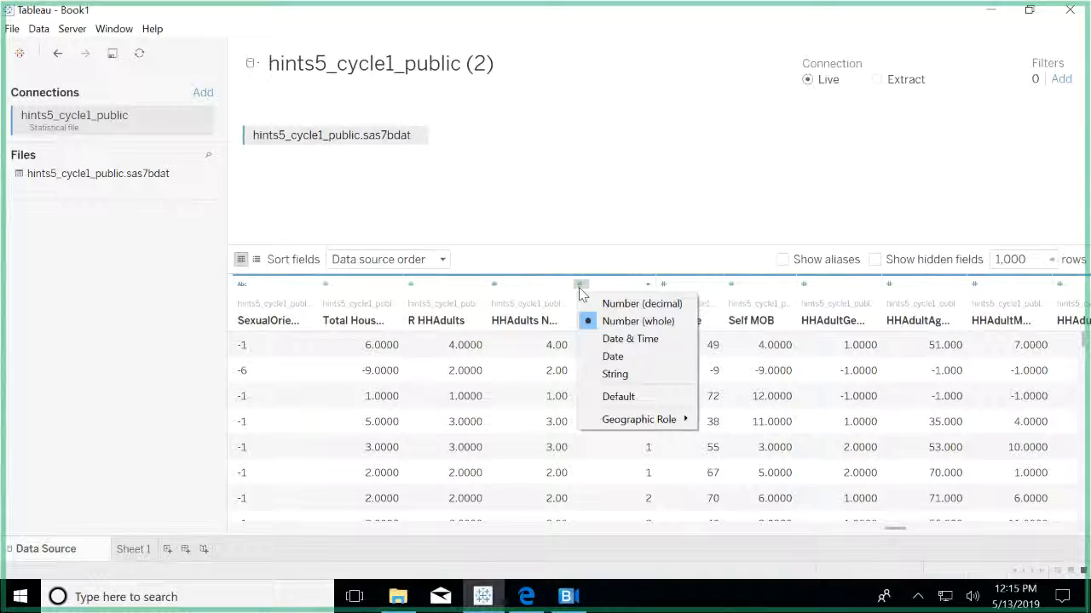
pyautogui.click(633, 375)
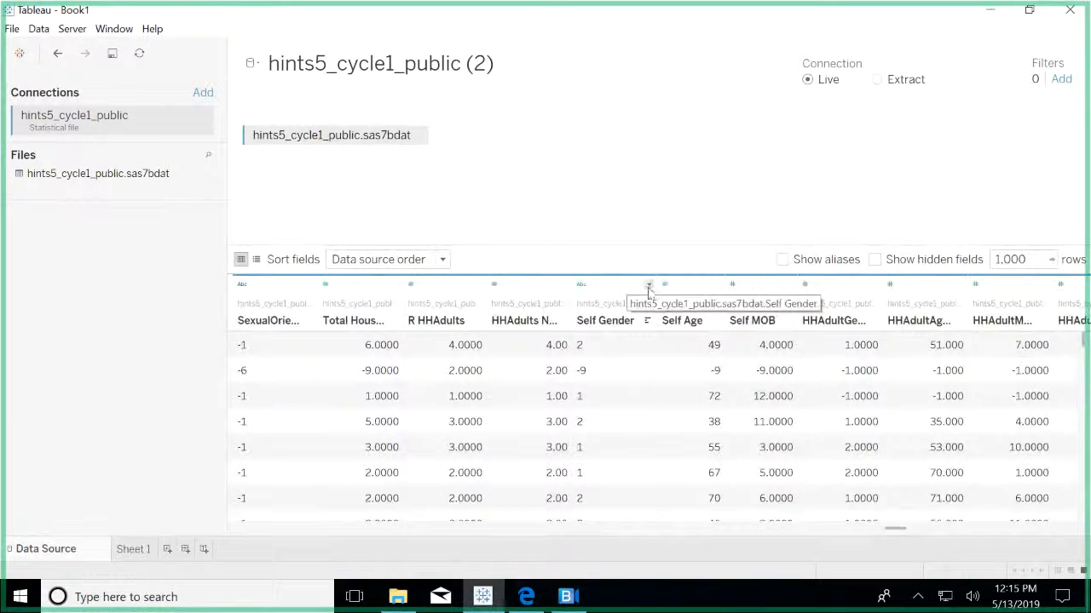
pyautogui.click(649, 285)
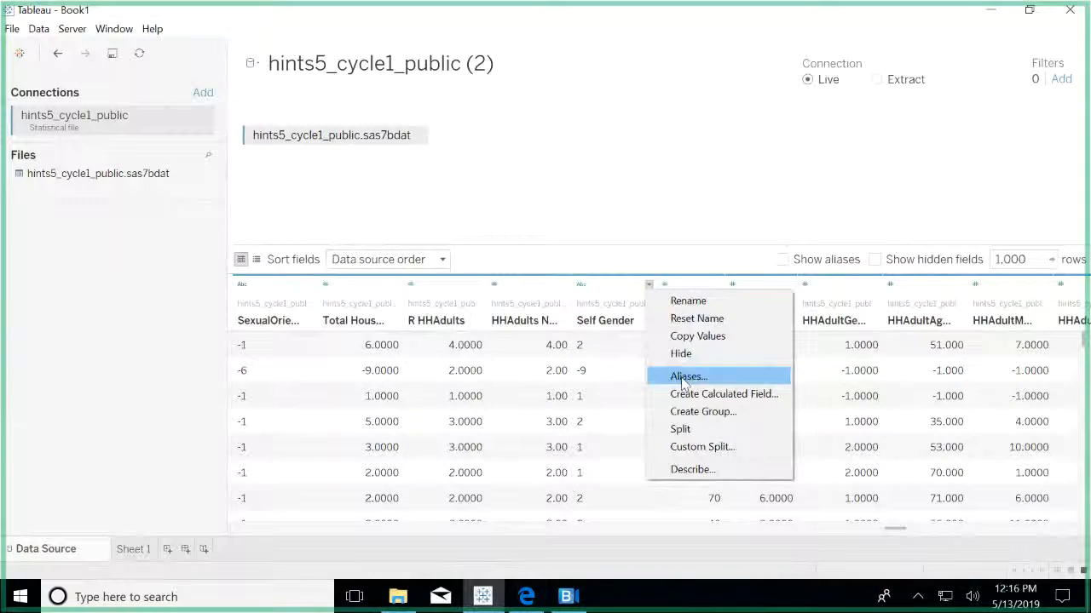
pyautogui.click(701, 303)
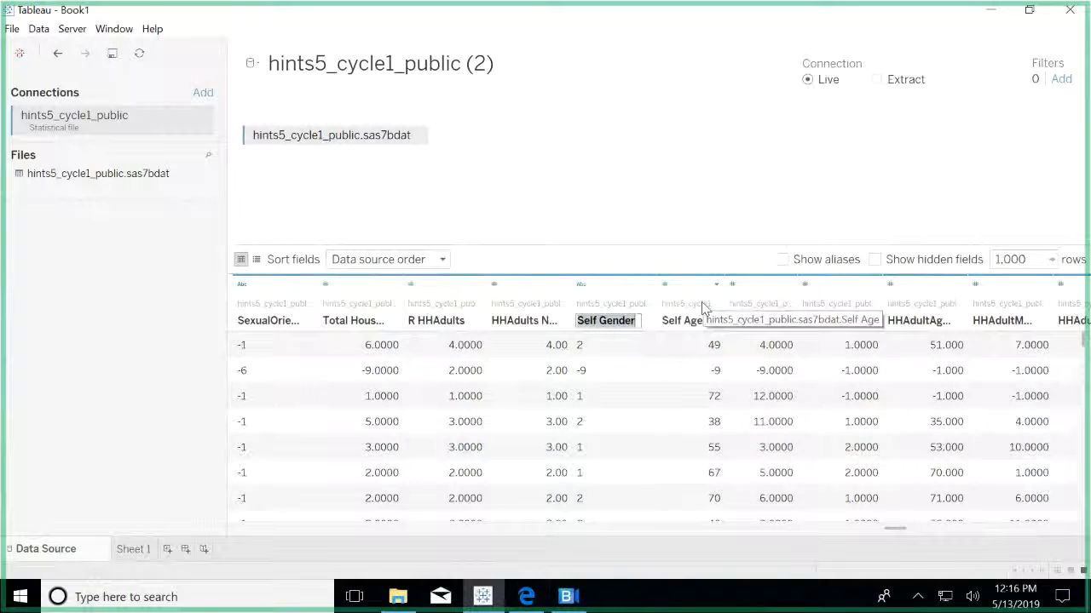
pyautogui.write('Ger')
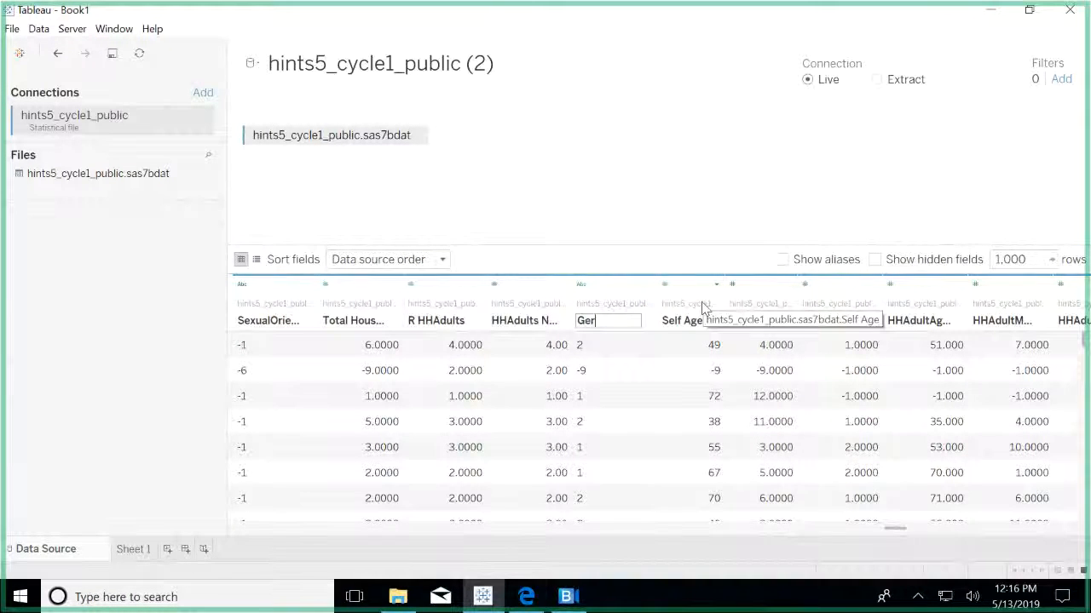
pyautogui.press('BackSpace')
pyautogui.write('nde')
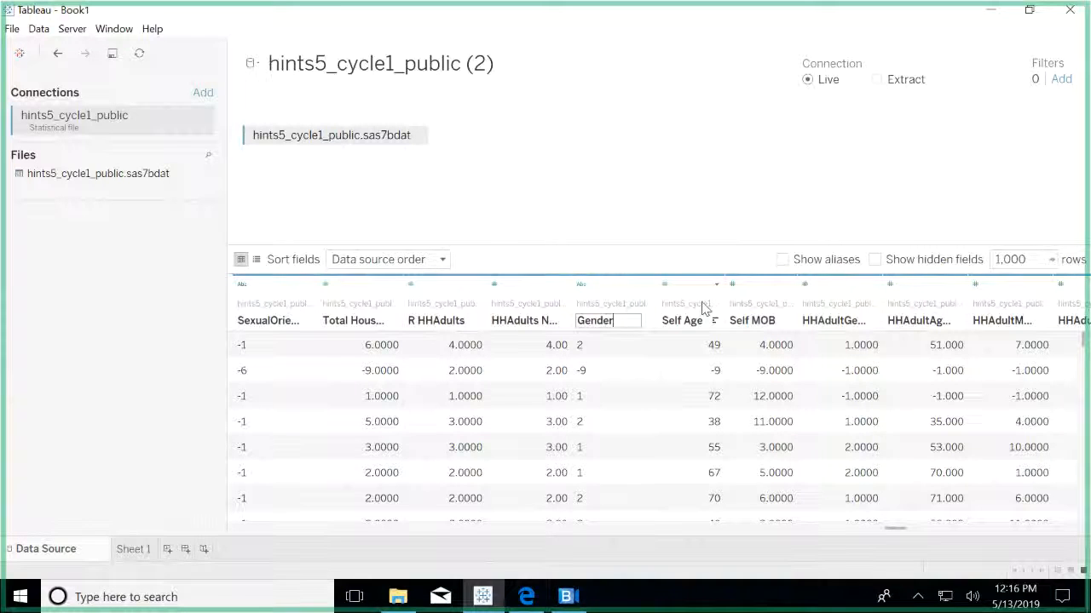
pyautogui.press('Return')
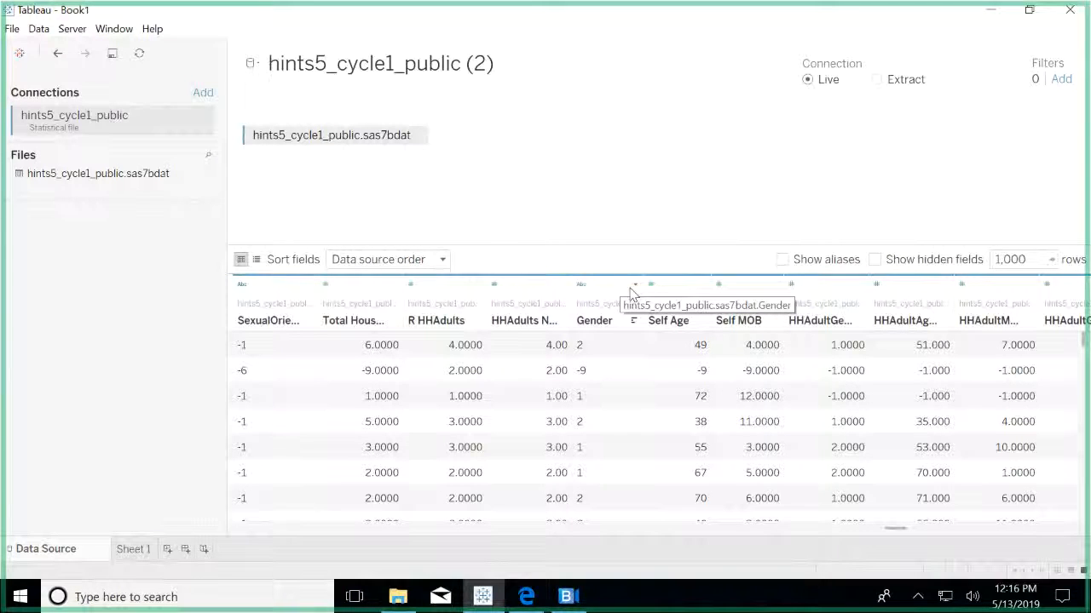
# Edit the Gender field's aliases: Missing Data for -9, Male for 1 and Female for 2
pyautogui.click(635, 285)
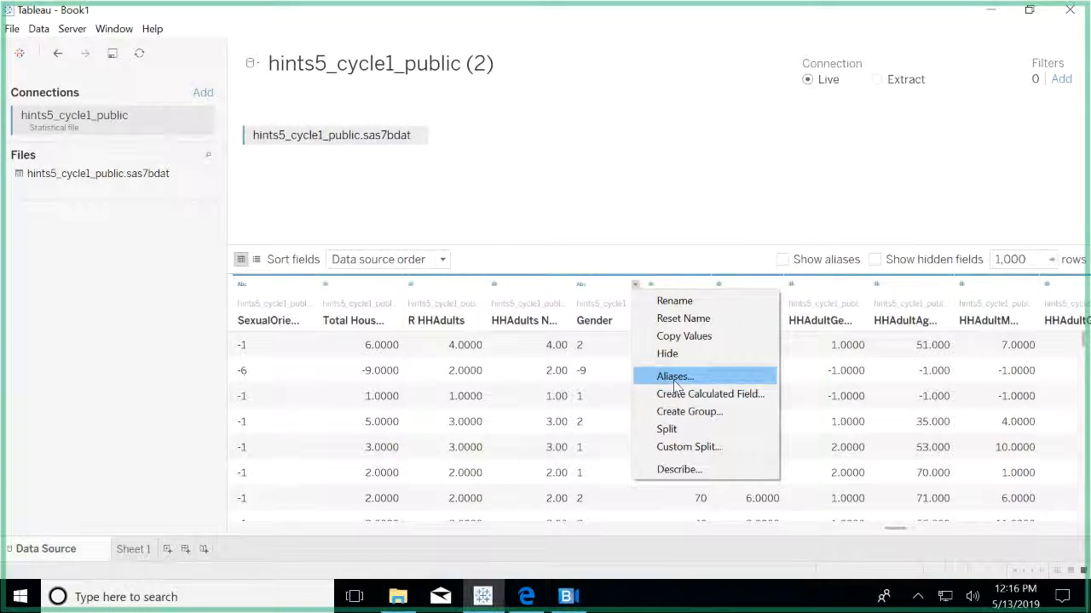
pyautogui.click(675, 378)
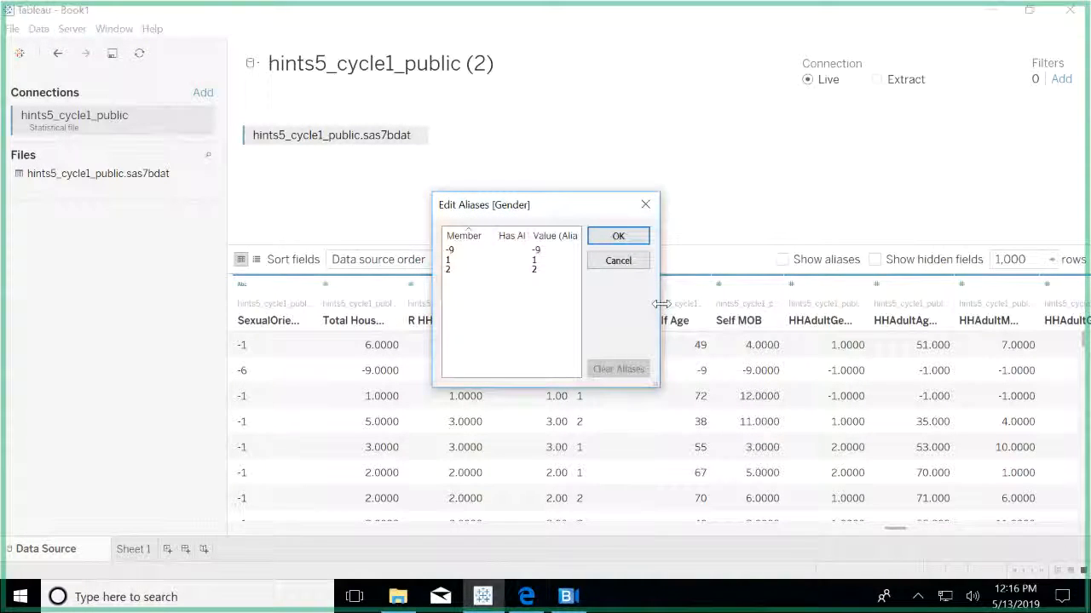
pyautogui.moveTo(660, 308); pyautogui.dragTo(895, 309)
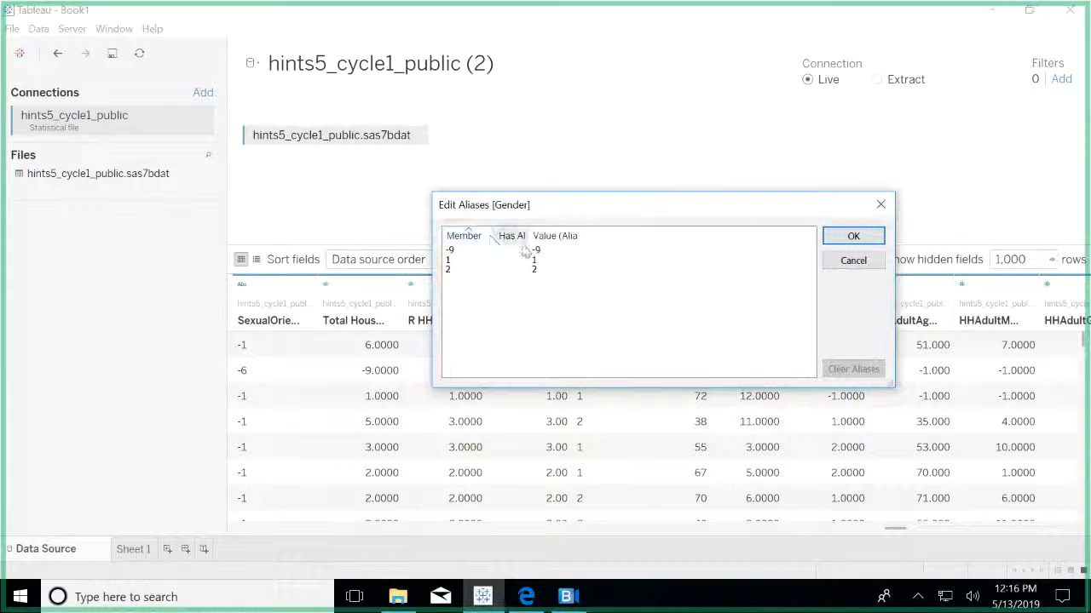
pyautogui.click(536, 250)
pyautogui.write('Missing Data')
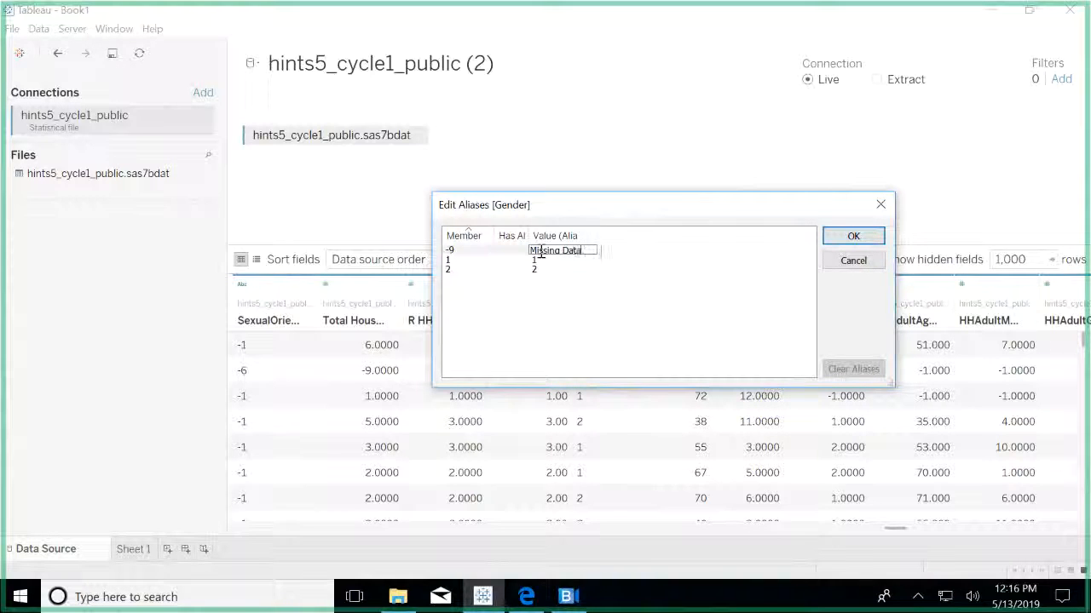
pyautogui.press('Return')
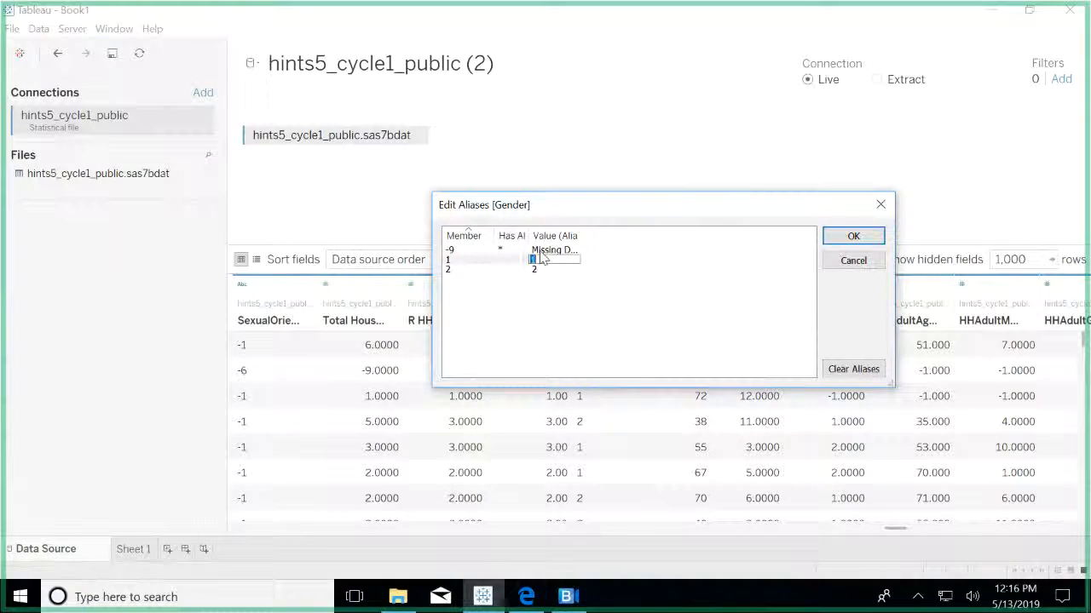
pyautogui.write('Male')
pyautogui.press('Return')
pyautogui.write('Female')
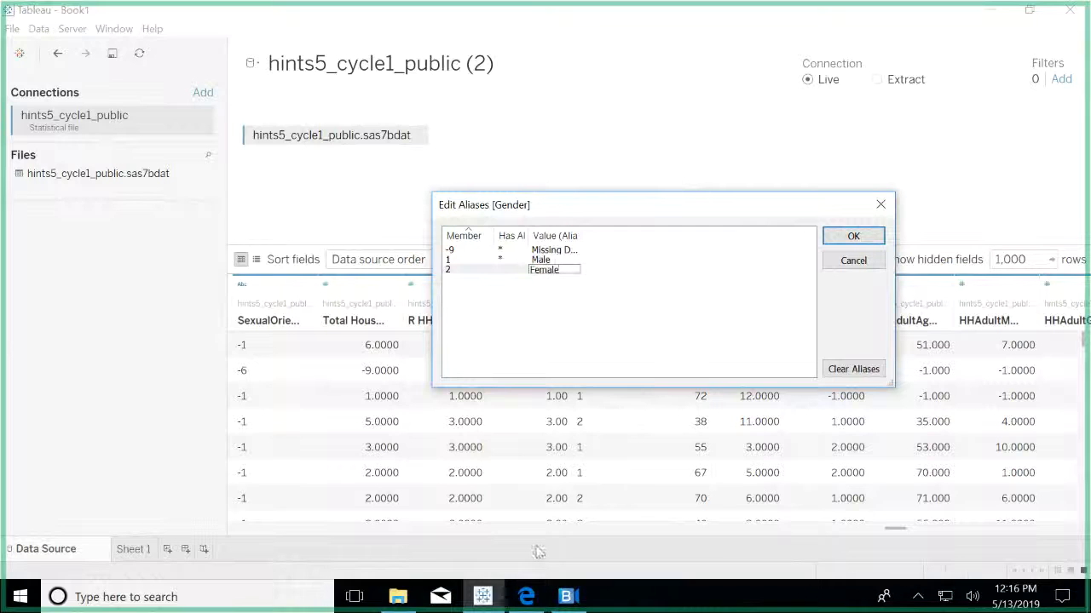
# Check the Gender aliases against the SelfGender value labels in the Edge codebook, and return to Tableau to accept them
pyautogui.click(525, 597)
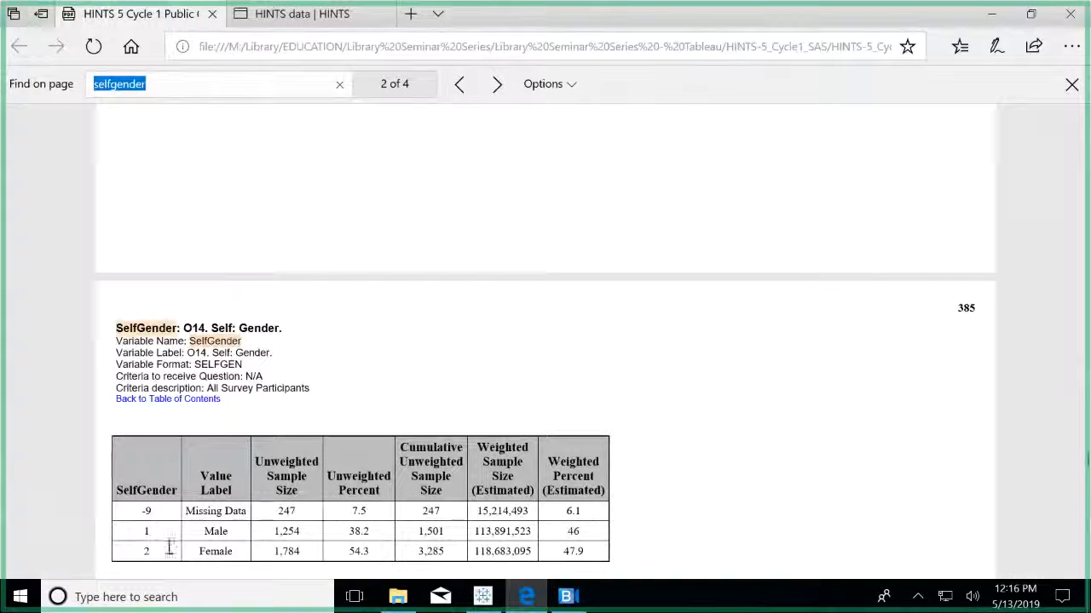
pyautogui.click(483, 597)
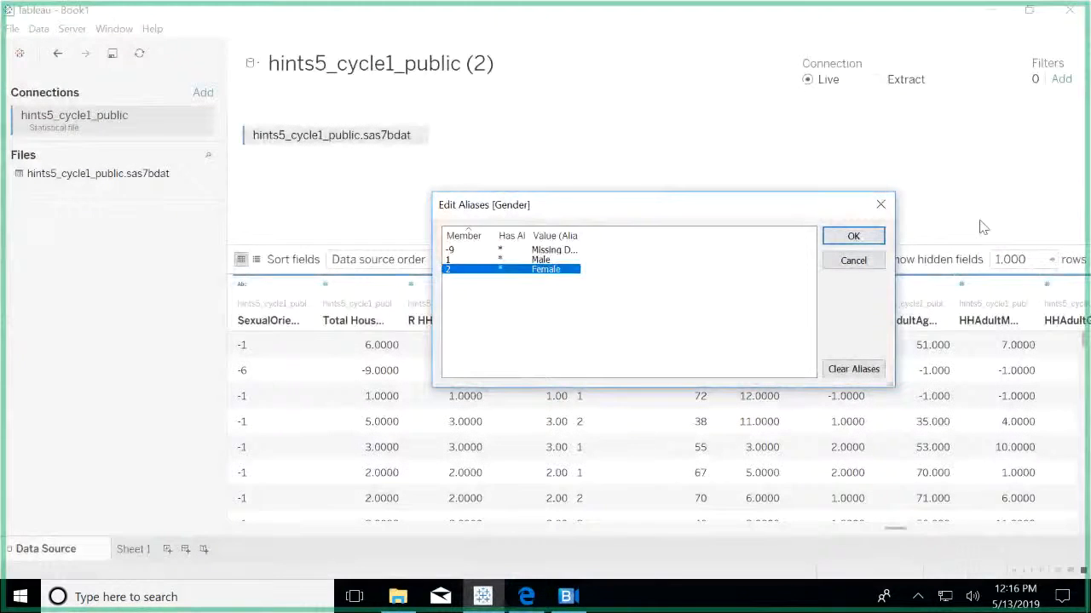
pyautogui.click(853, 237)
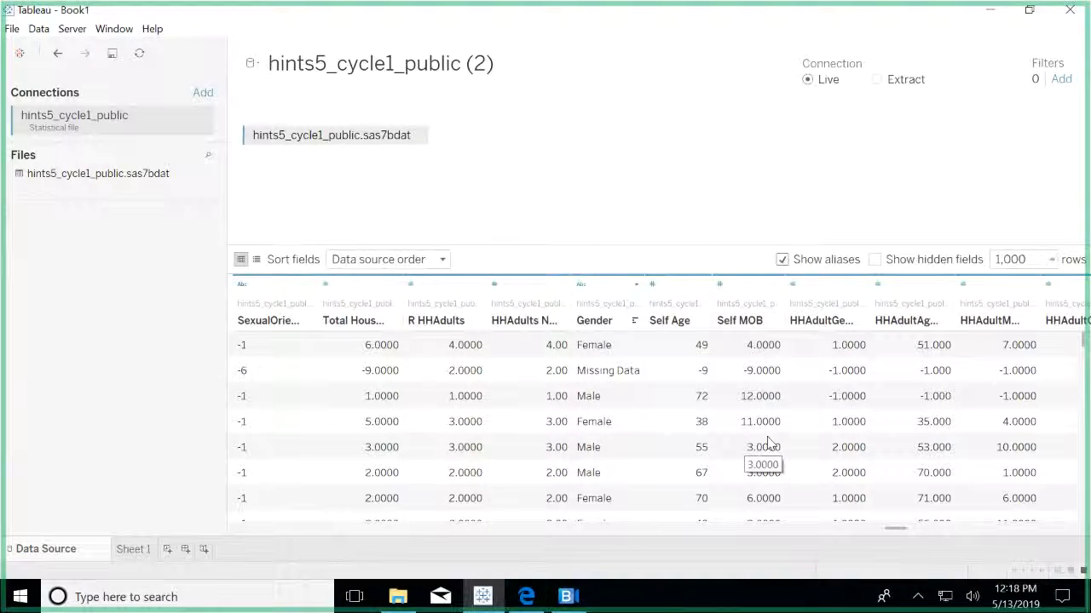
# Go to Sheet 1 and close the redundant hints5_cycle1_public data source, keeping hints5_cycle1_public (2)
pyautogui.click(133, 550)
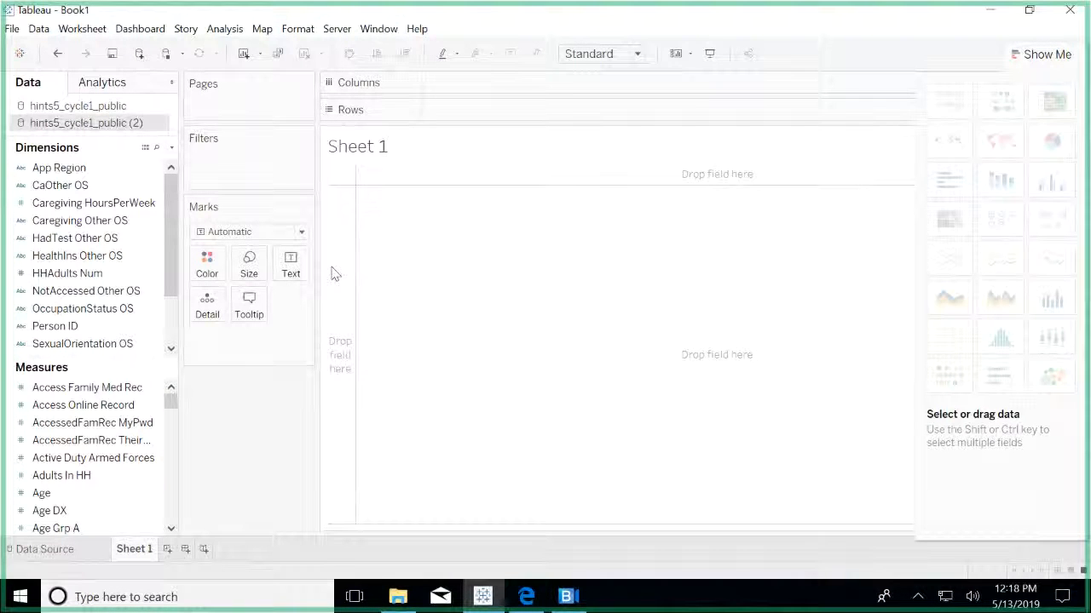
pyautogui.click(109, 106)
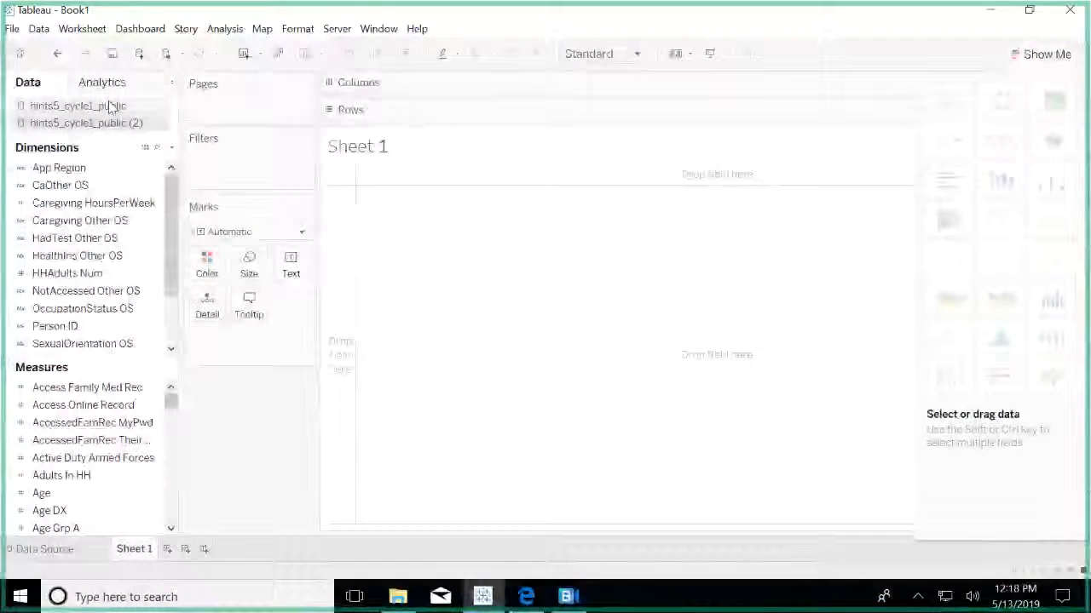
pyautogui.rightClick(109, 105)
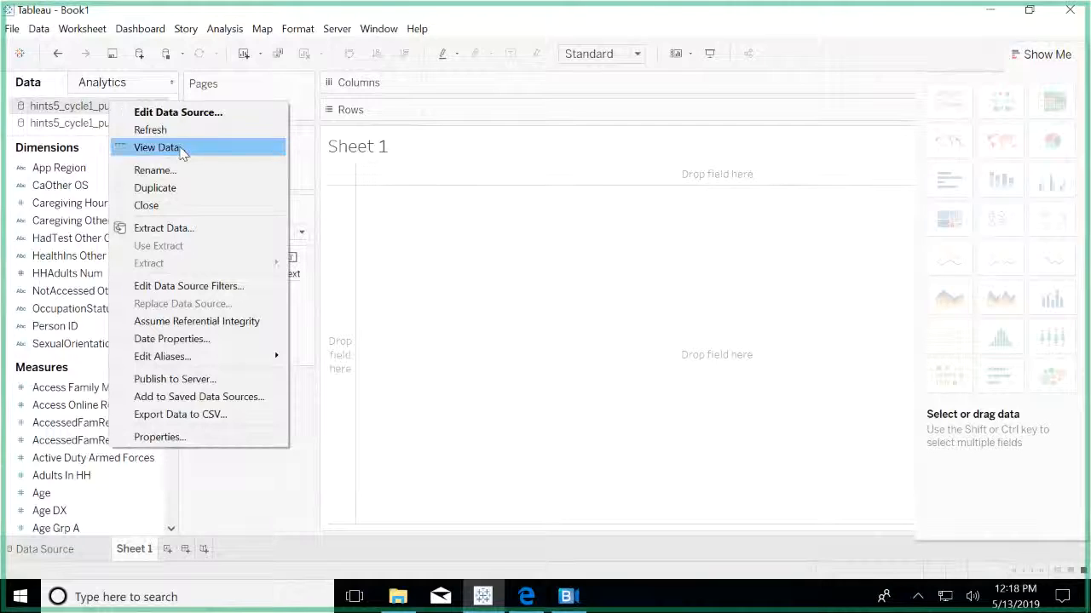
pyautogui.click(163, 206)
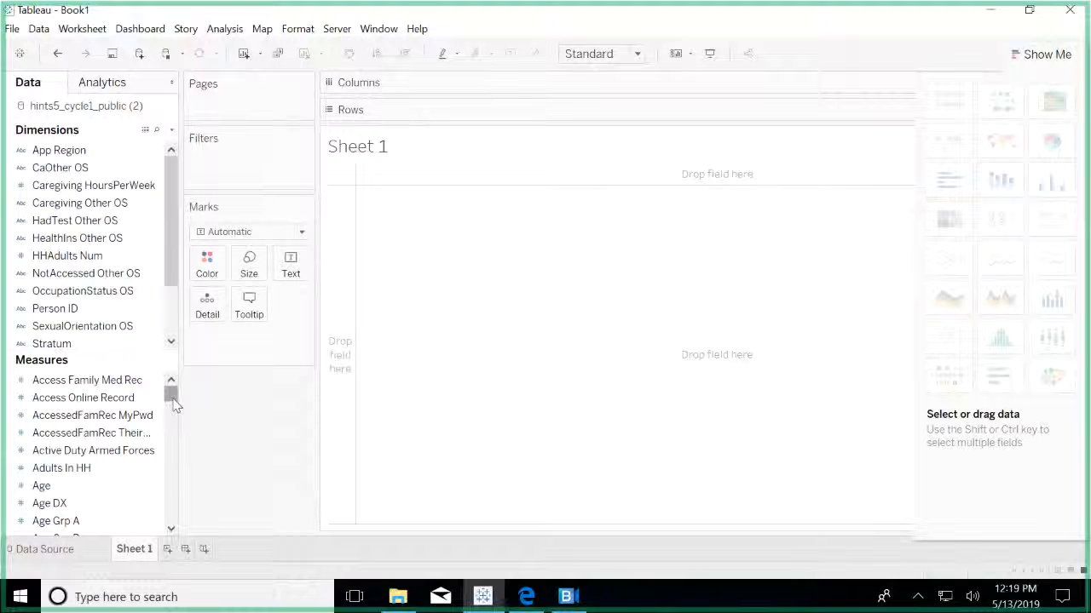
# Find the Gender (Count) field among the measures and convert it to a dimension
pyautogui.moveTo(173, 403)
pyautogui.mouseDown()
pyautogui.moveTo(174, 444)
pyautogui.moveTo(172, 431)
pyautogui.mouseUp()
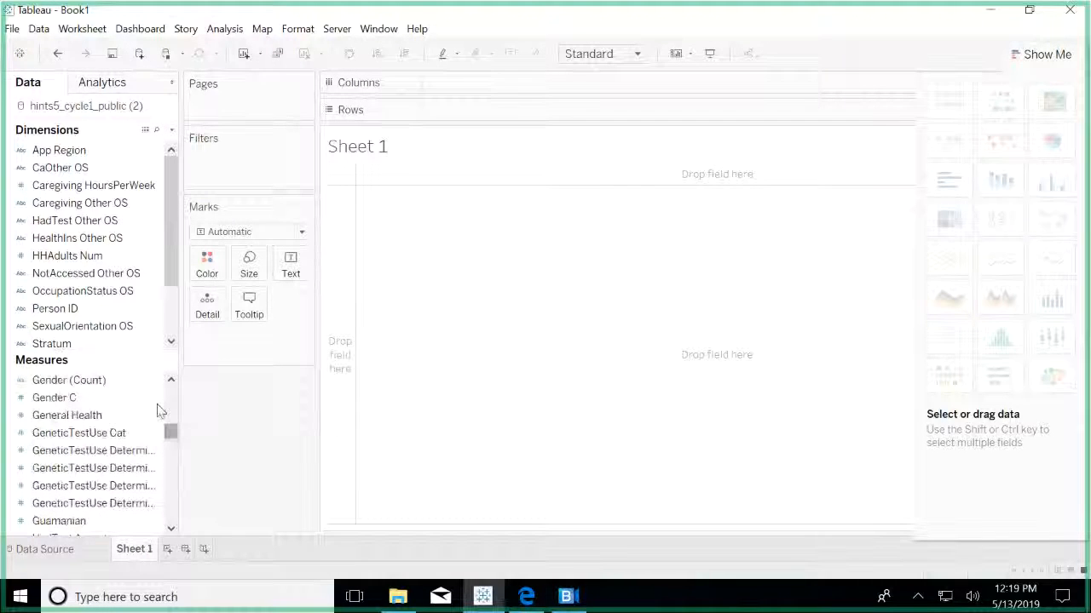
pyautogui.click(171, 380)
pyautogui.click(171, 380)
pyautogui.click(171, 380)
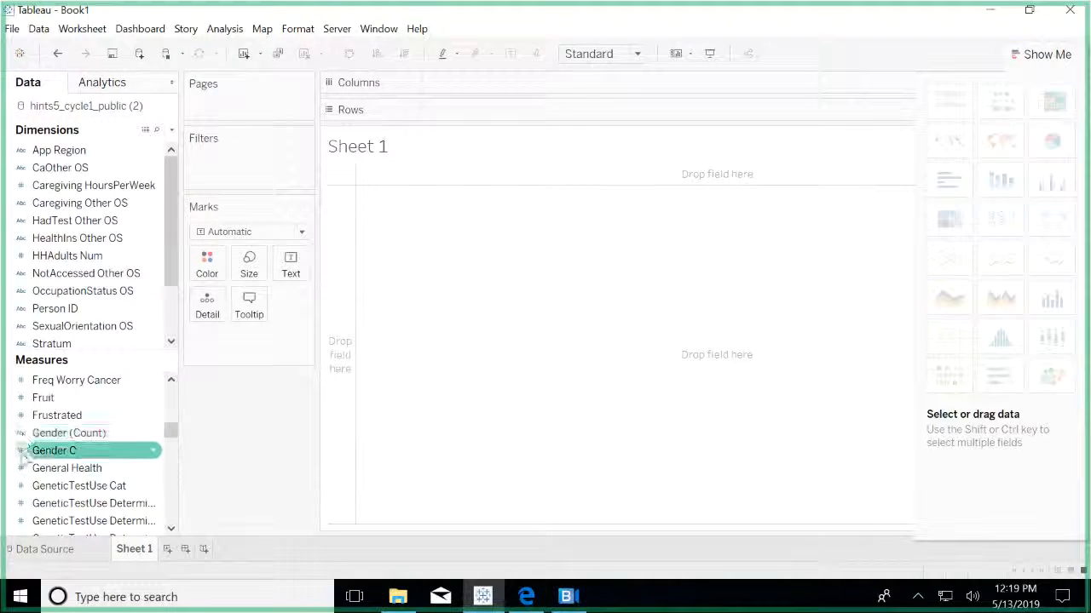
pyautogui.click(154, 436)
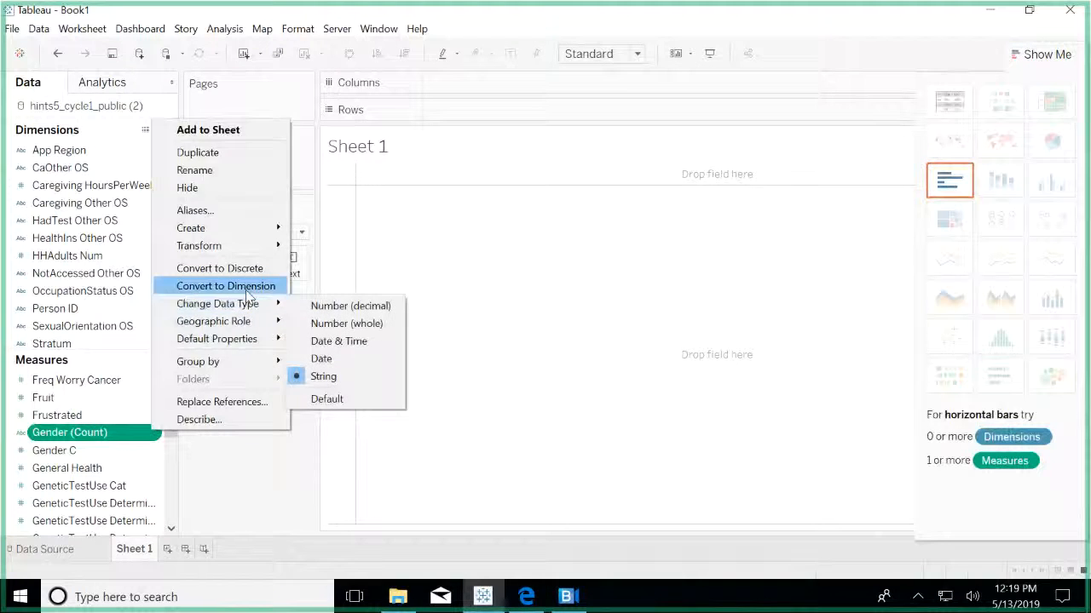
pyautogui.click(246, 291)
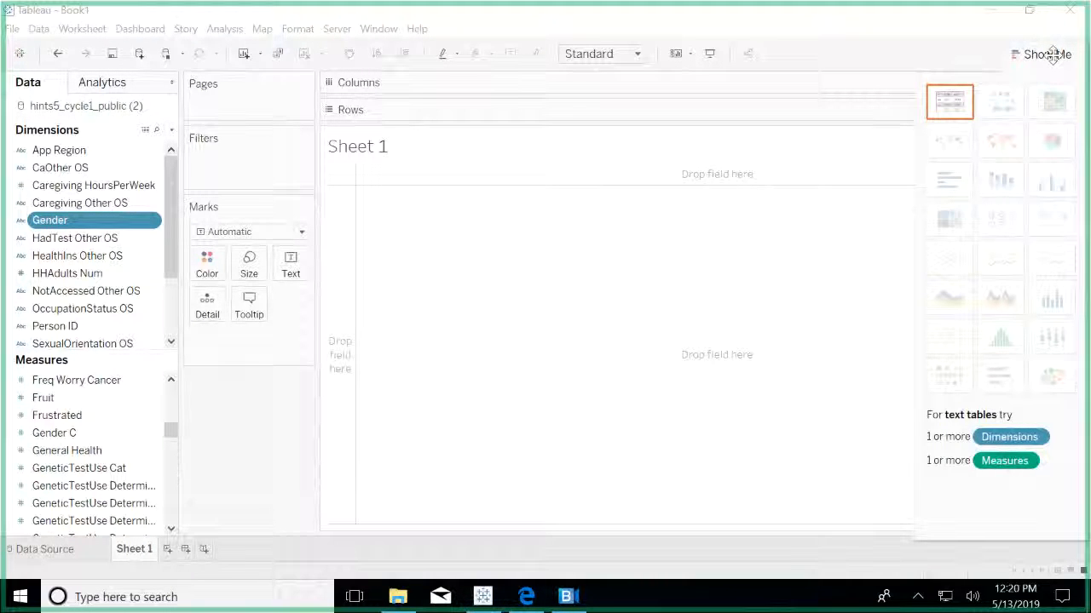
# Hide the Show Me chart suggestions and add the Gender dimension to the rows of Sheet 1
pyautogui.click(1050, 54)
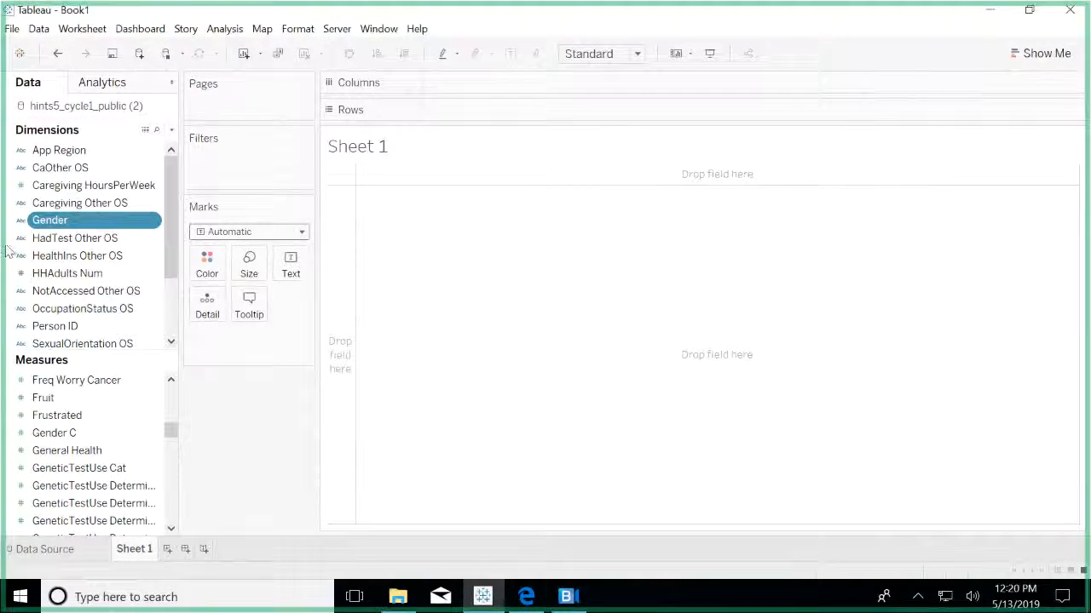
pyautogui.doubleClick(51, 224)
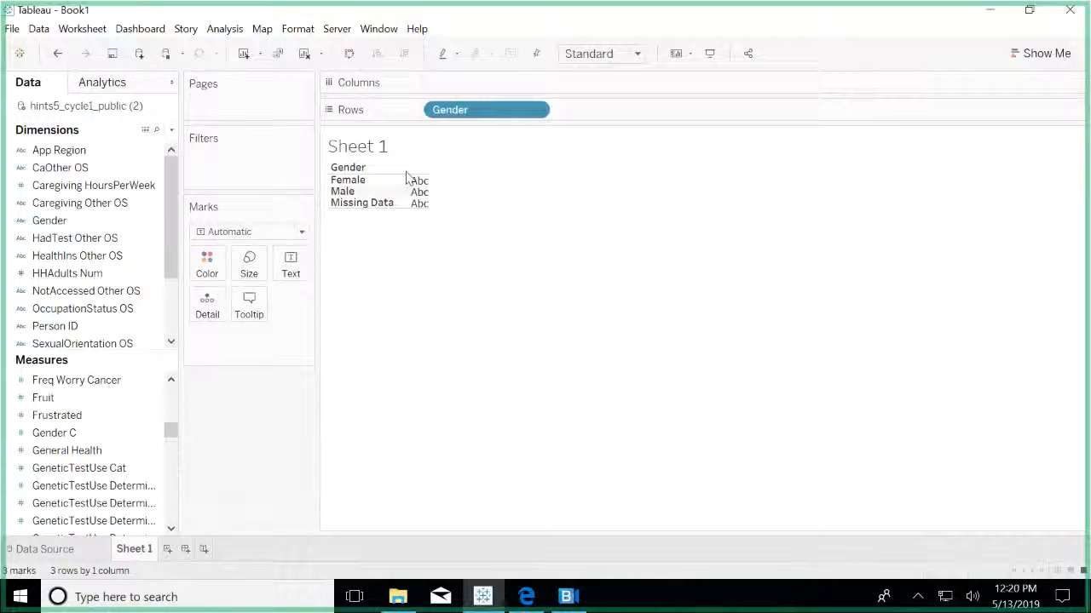
pyautogui.click(379, 181)
# Add the Number of Records measure to the Gender table to show a count for each gender
pyautogui.moveTo(43, 398); pyautogui.dragTo(170, 431)
pyautogui.moveTo(171, 433); pyautogui.dragTo(175, 530)
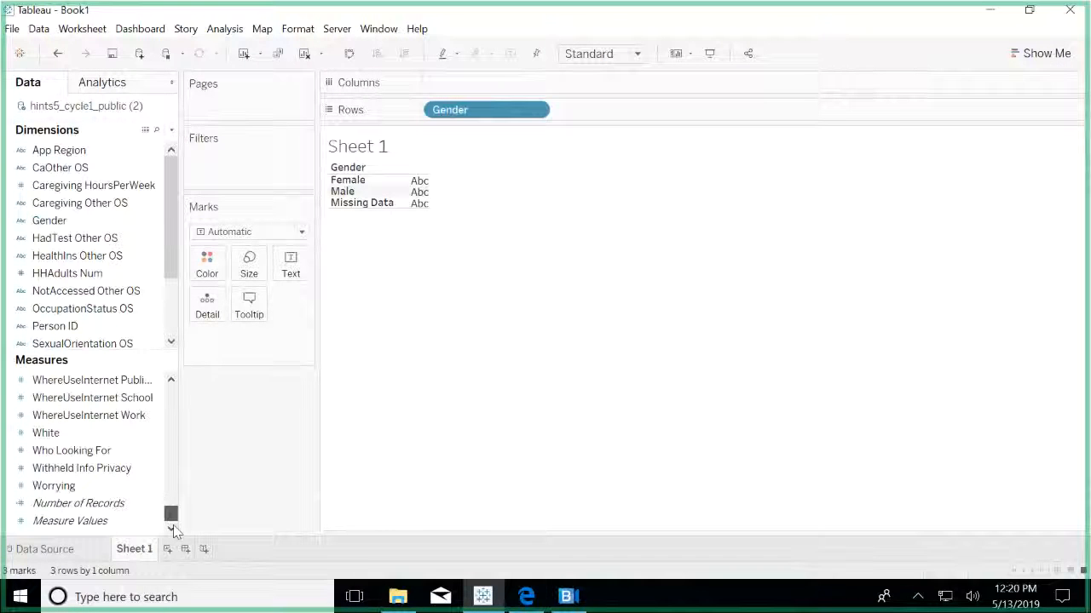
pyautogui.click(81, 503)
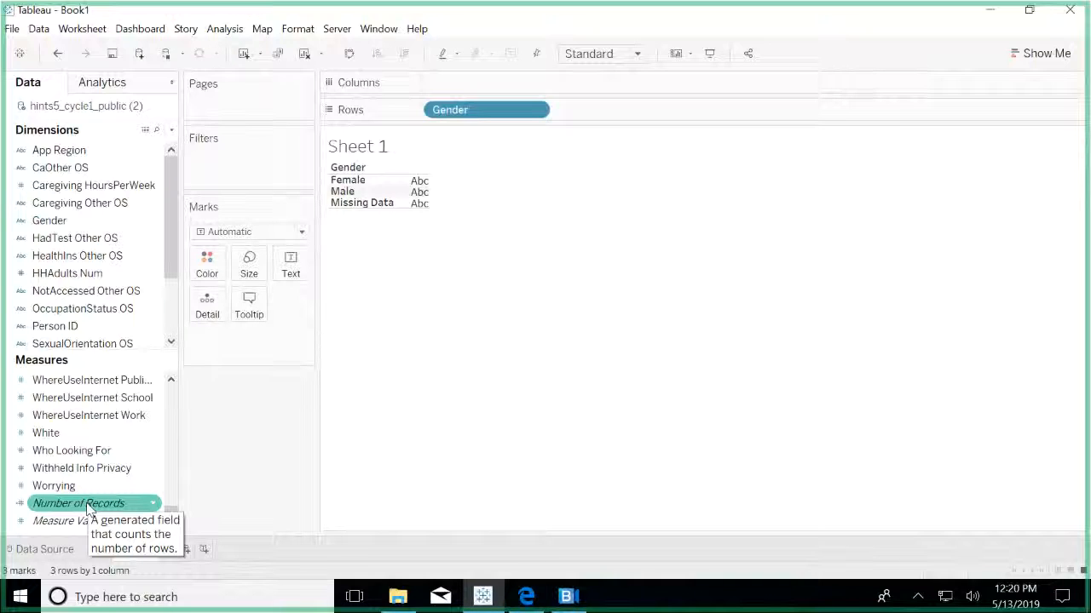
pyautogui.click(88, 504)
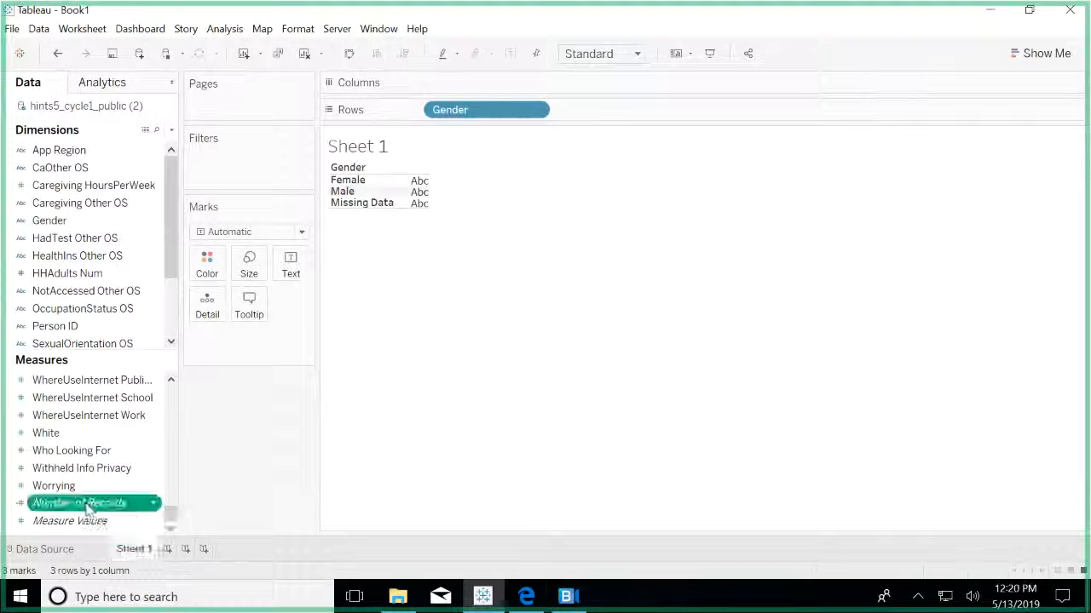
pyautogui.doubleClick(88, 505)
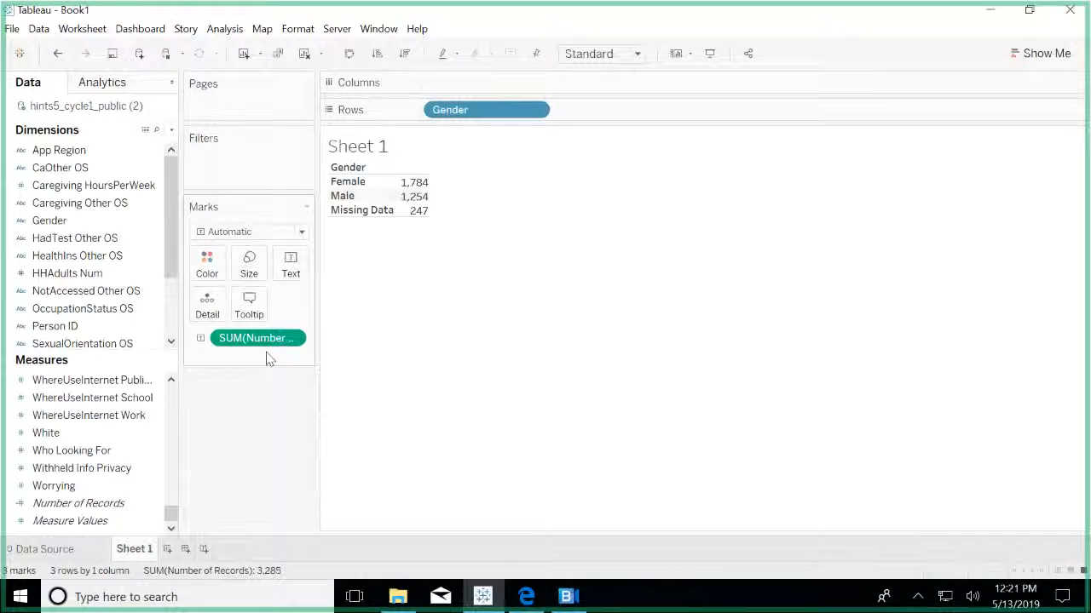
pyautogui.click(85, 506)
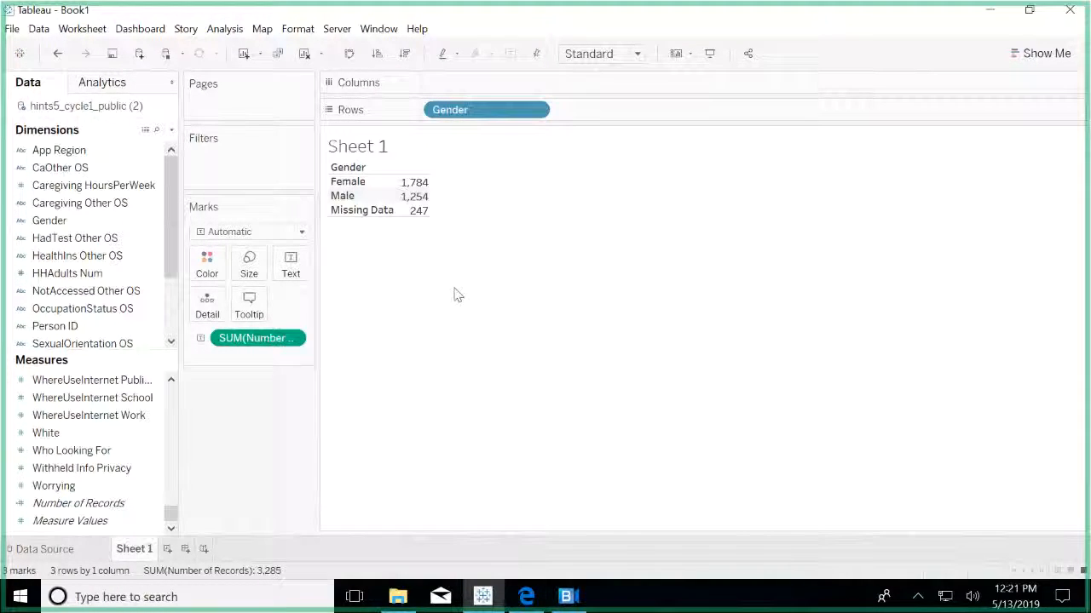
# Convert the Gender table to a pie chart with Show Me, and hide the chart suggestions again
pyautogui.click(1046, 55)
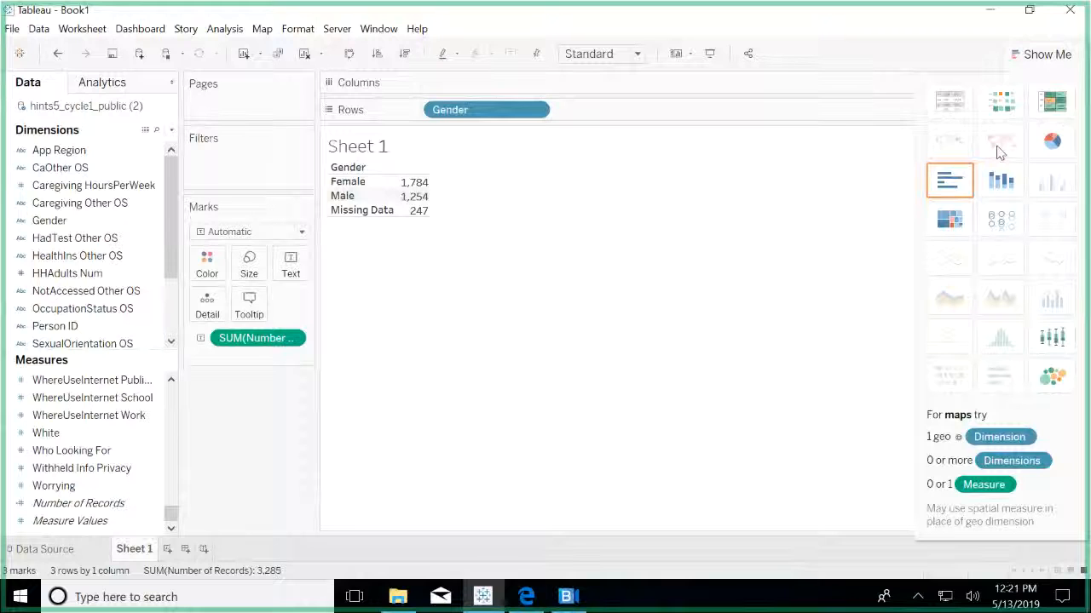
pyautogui.click(1052, 143)
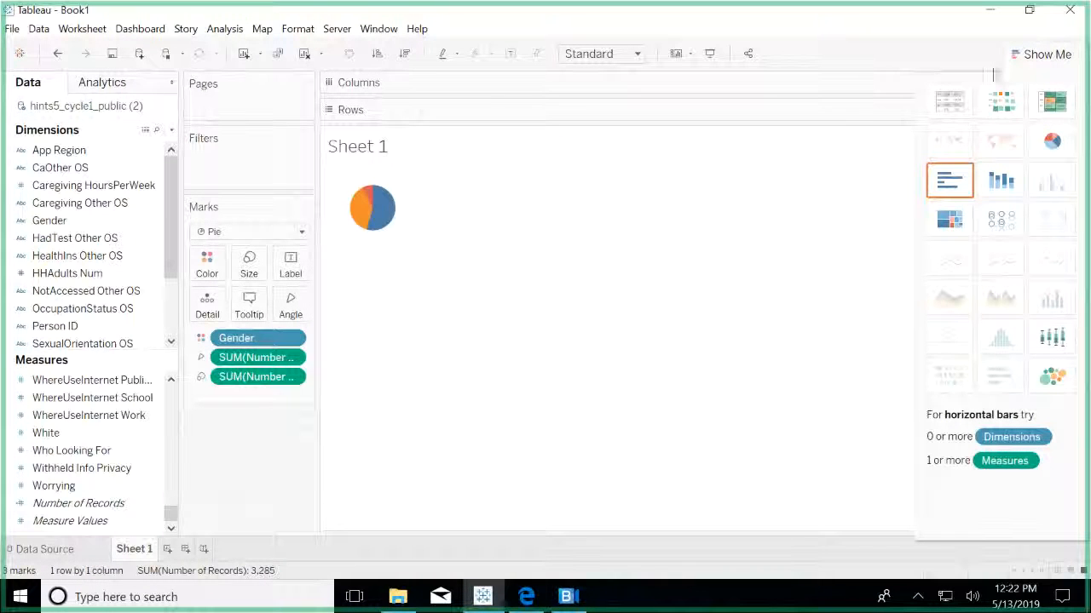
pyautogui.click(1034, 59)
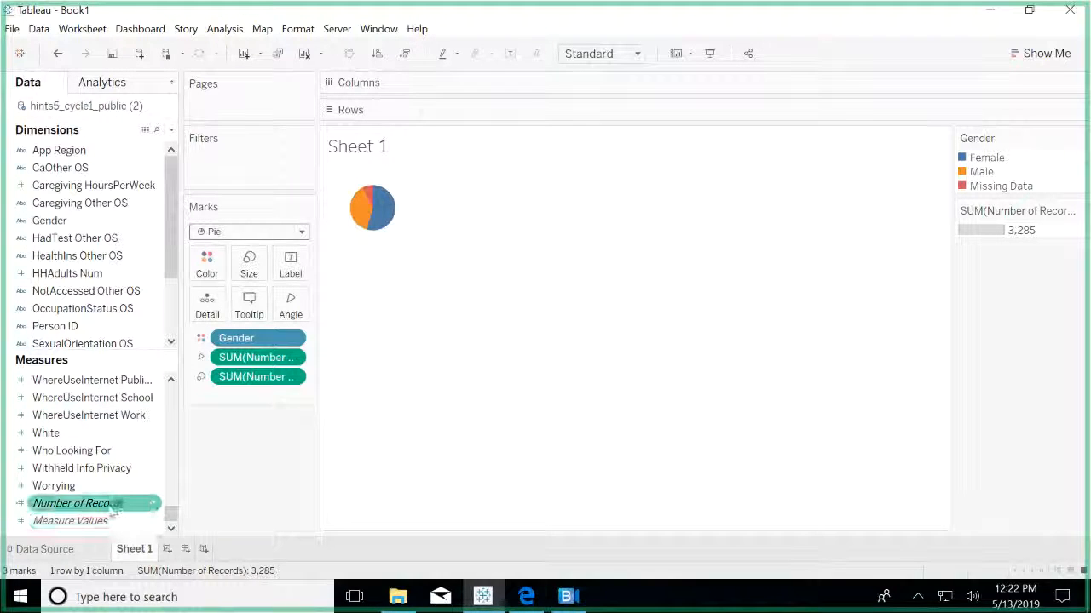
# Try to label the pie slices with Number of Records and to reassign its existing angle mark to label and detail
pyautogui.moveTo(111, 509); pyautogui.dragTo(296, 271)
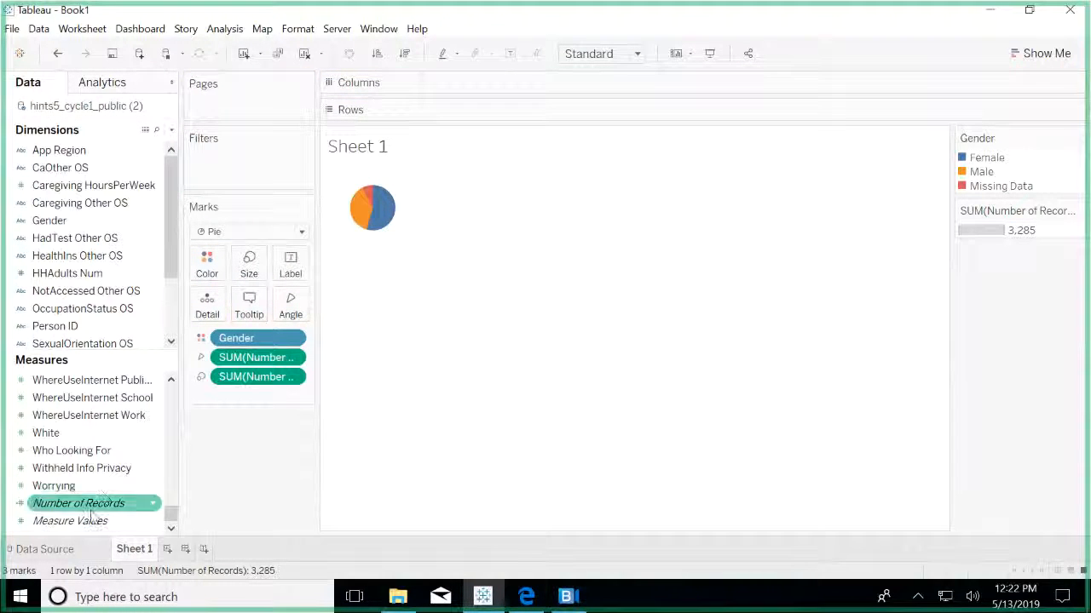
pyautogui.moveTo(85, 503); pyautogui.dragTo(290, 271)
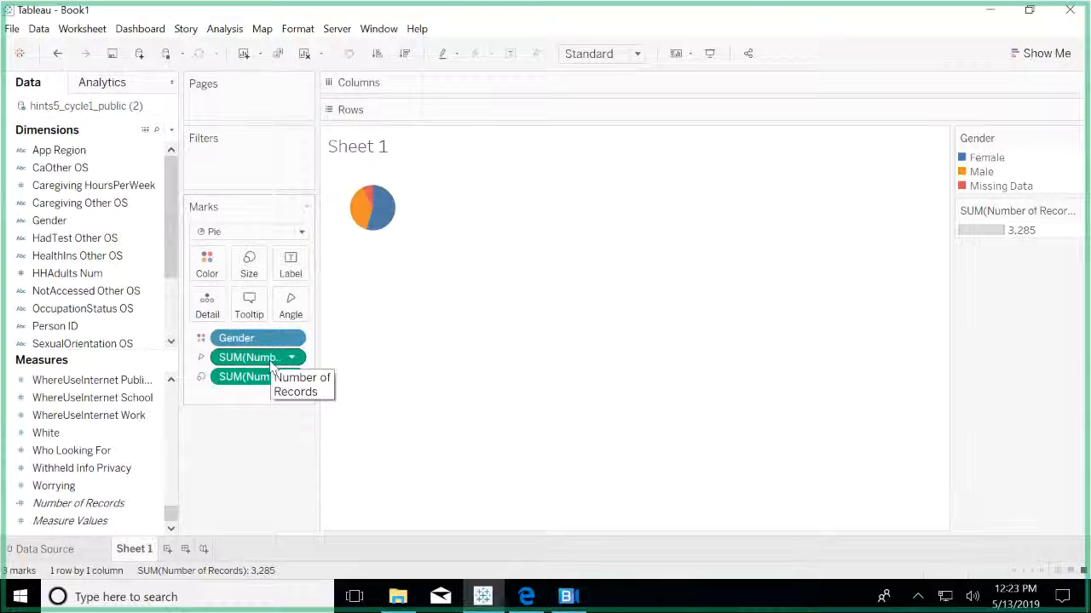
pyautogui.moveTo(271, 365); pyautogui.dragTo(292, 273)
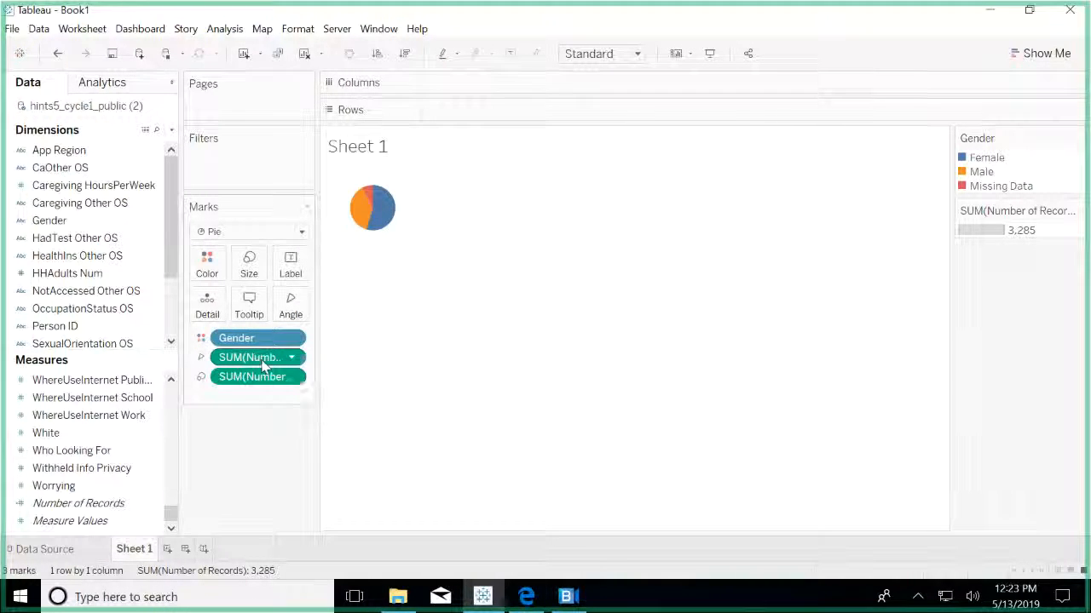
pyautogui.moveTo(261, 359); pyautogui.dragTo(217, 307)
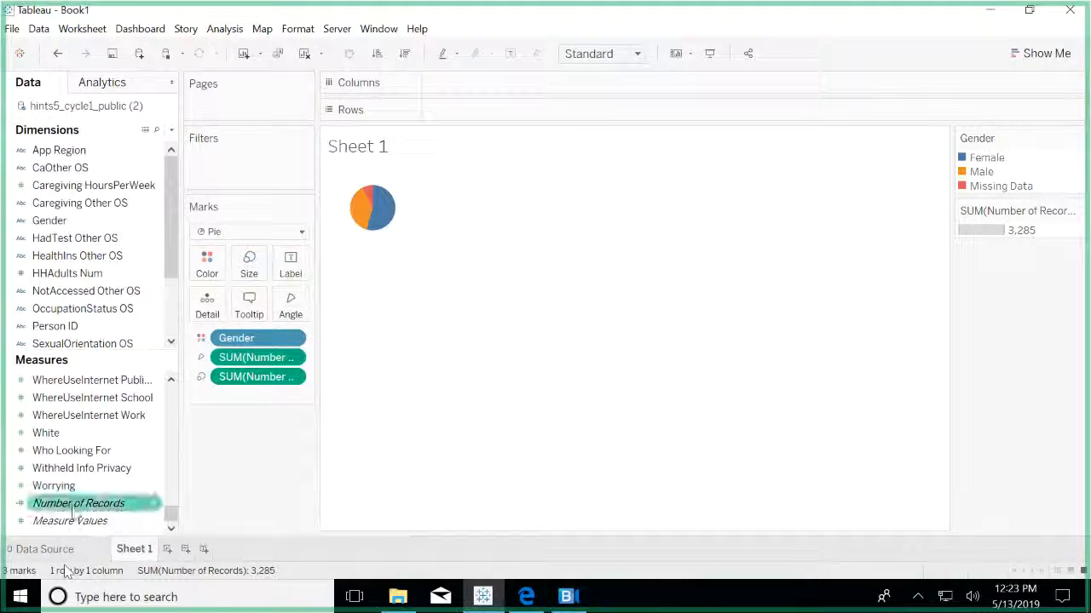
pyautogui.moveTo(75, 511); pyautogui.dragTo(292, 272)
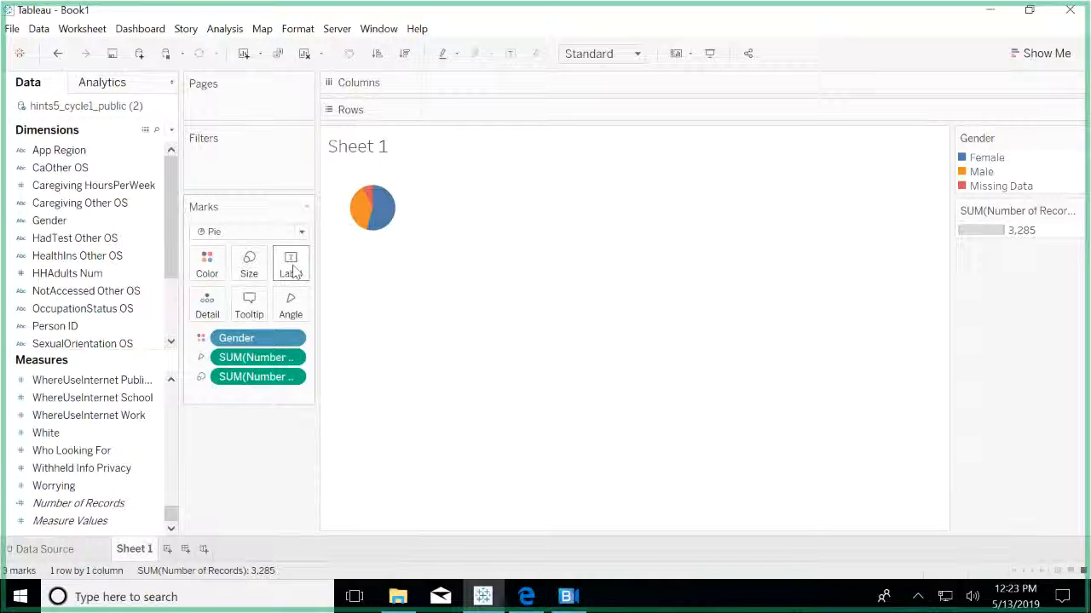
# Try to label the pie slices with the Gender dimension
pyautogui.click(132, 258)
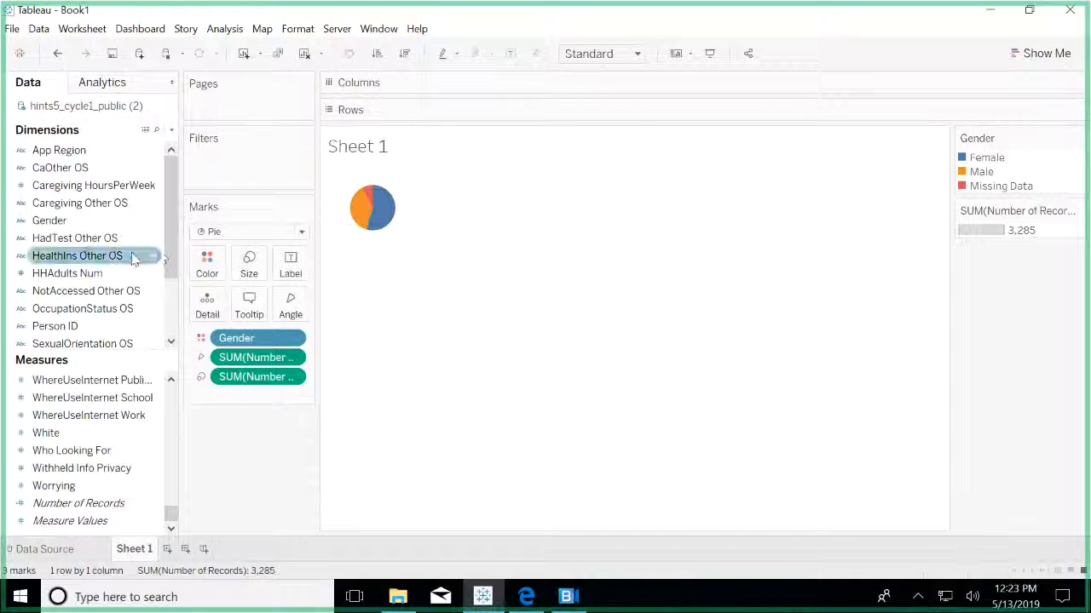
pyautogui.click(75, 238)
pyautogui.click(70, 221)
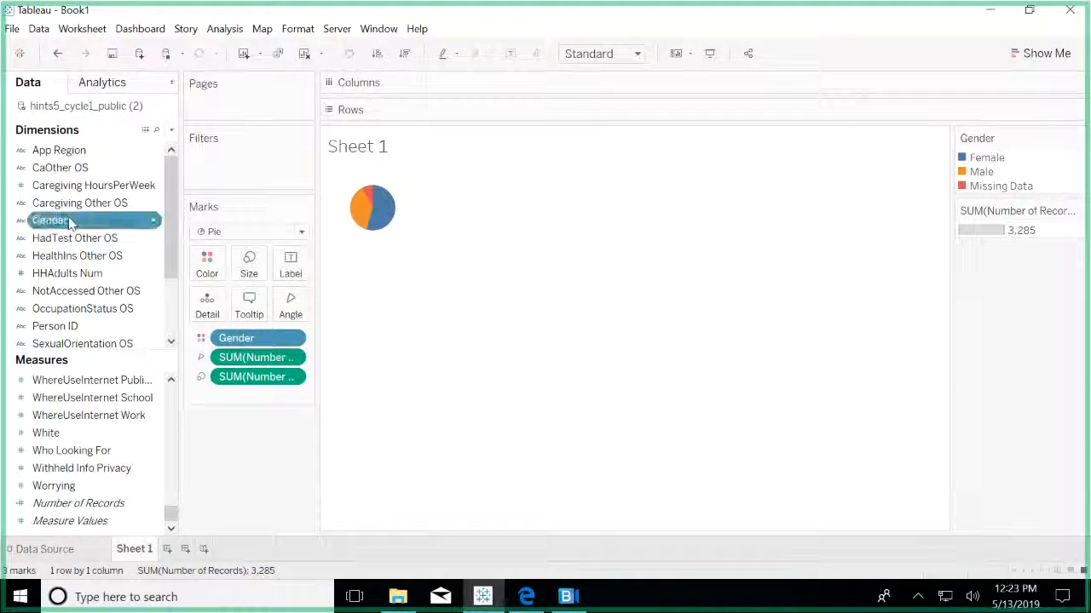
pyautogui.moveTo(70, 223); pyautogui.dragTo(298, 267)
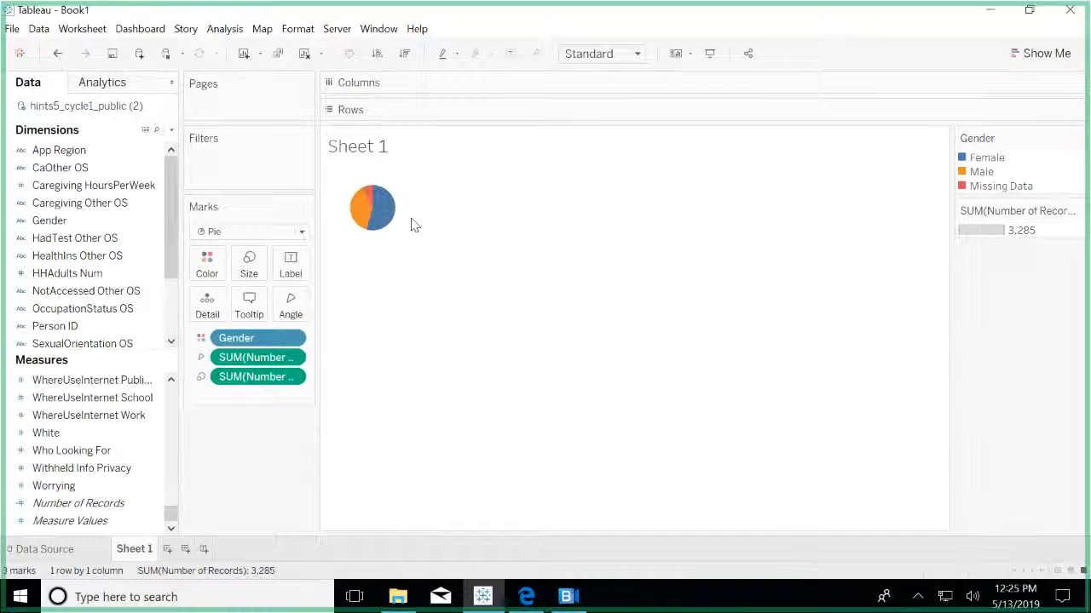
# Highlight the Female, Male and Missing Data slices one at a time from the Gender legend, and clear the highlight
pyautogui.click(990, 159)
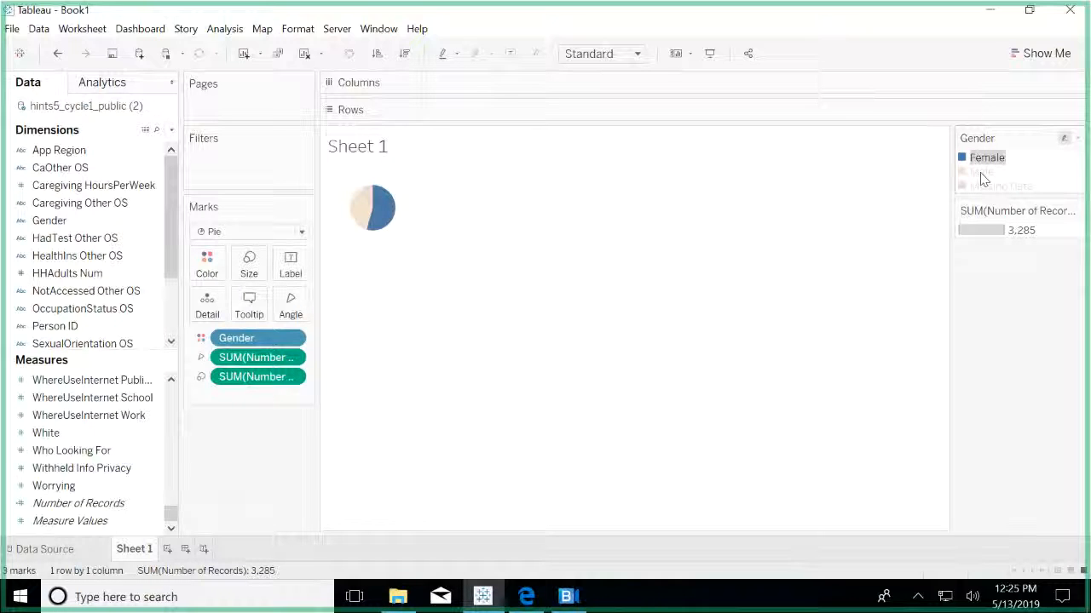
pyautogui.click(982, 173)
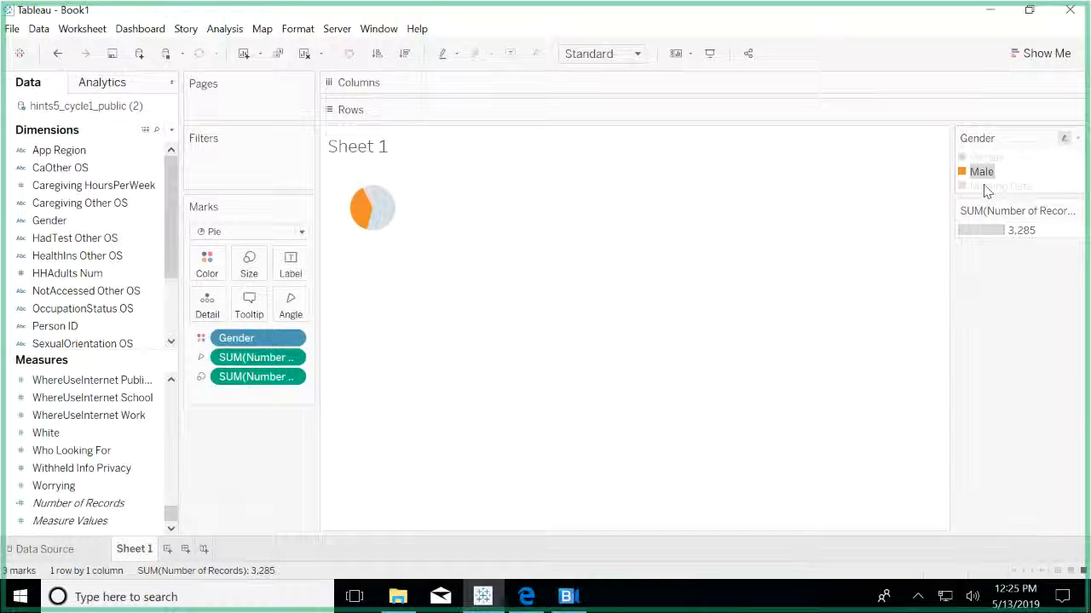
pyautogui.click(986, 186)
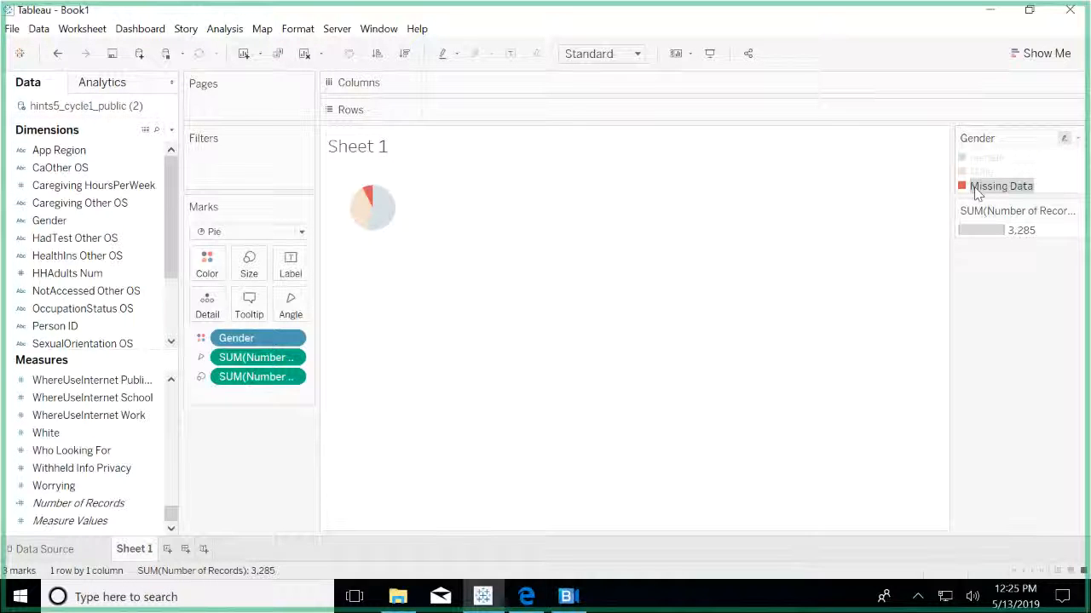
pyautogui.click(740, 295)
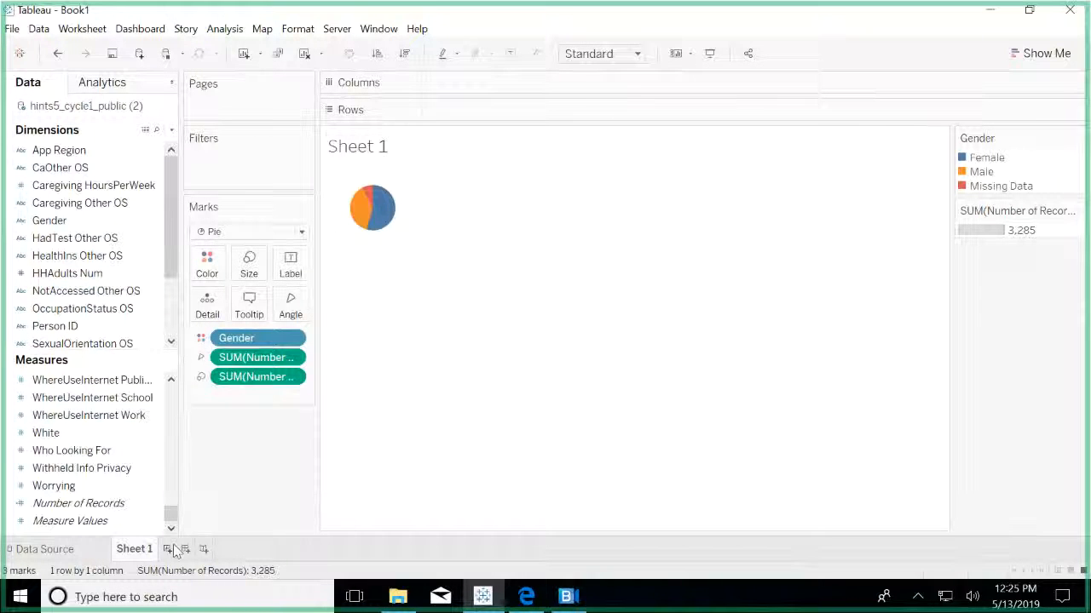
# Try to filter the pie chart by the Gender dimension
pyautogui.click(75, 222)
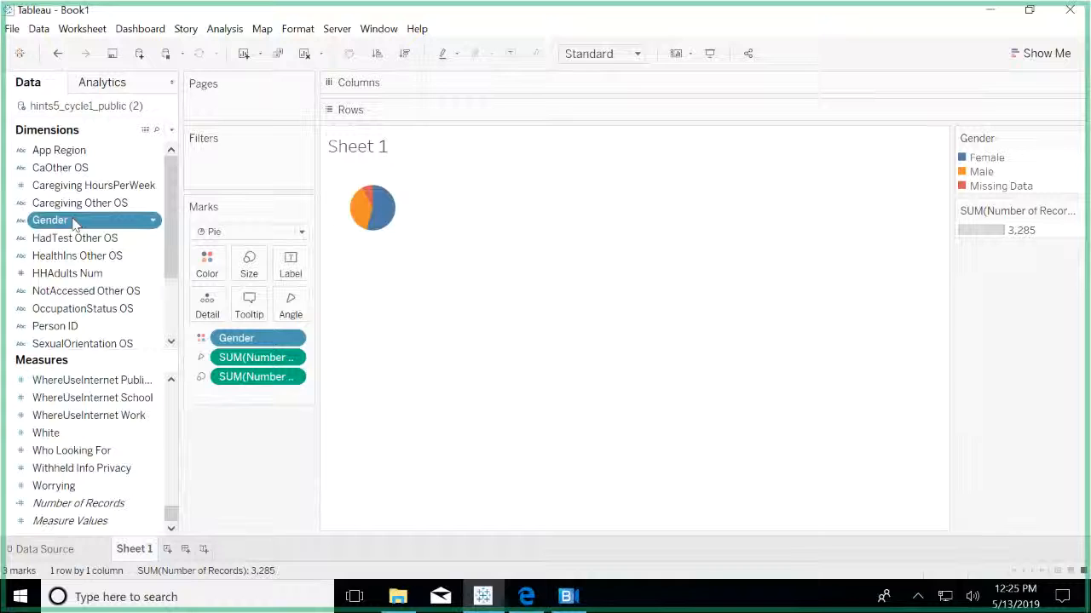
pyautogui.moveTo(75, 222); pyautogui.dragTo(237, 158)
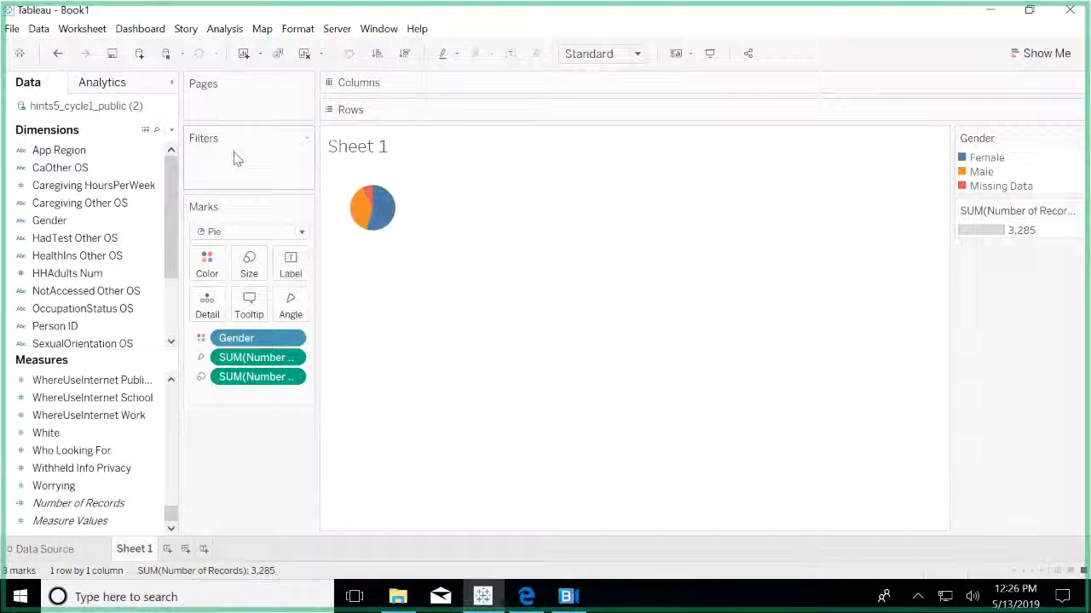
pyautogui.click(51, 222)
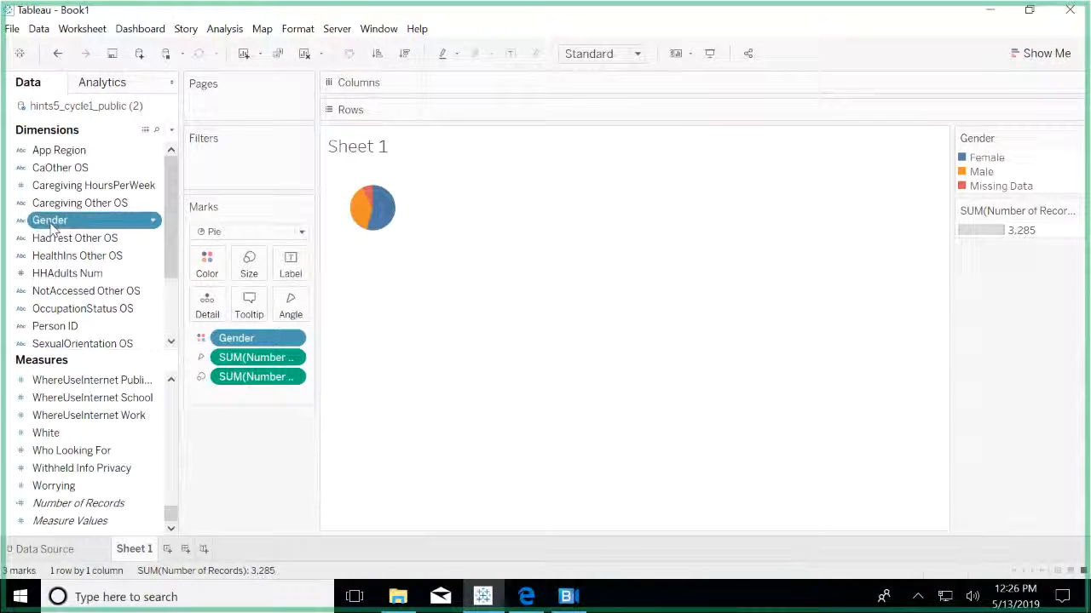
pyautogui.moveTo(51, 226); pyautogui.dragTo(233, 178)
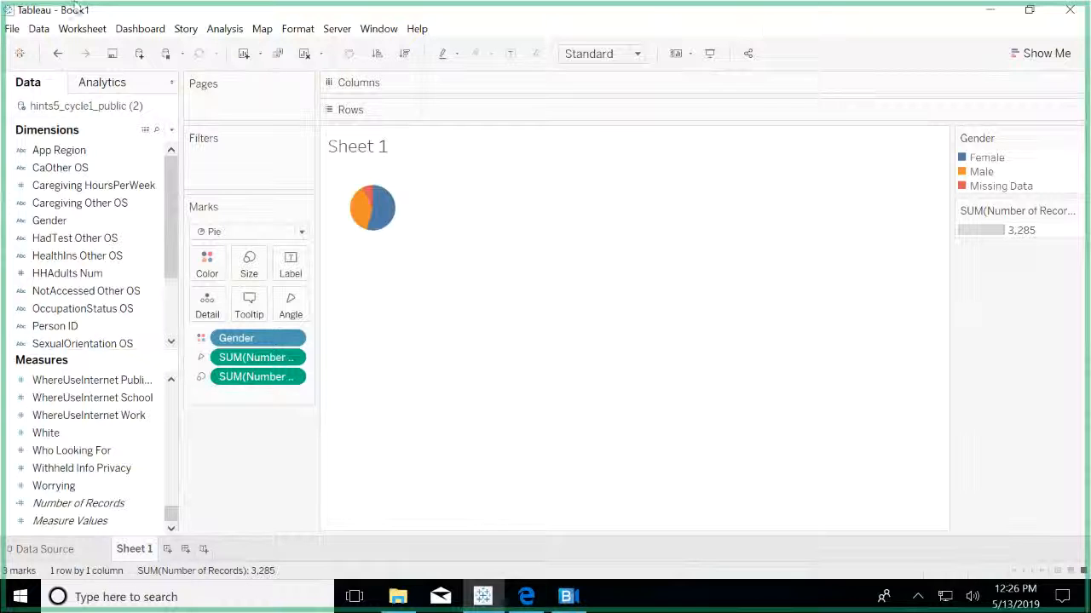
pyautogui.click(13, 29)
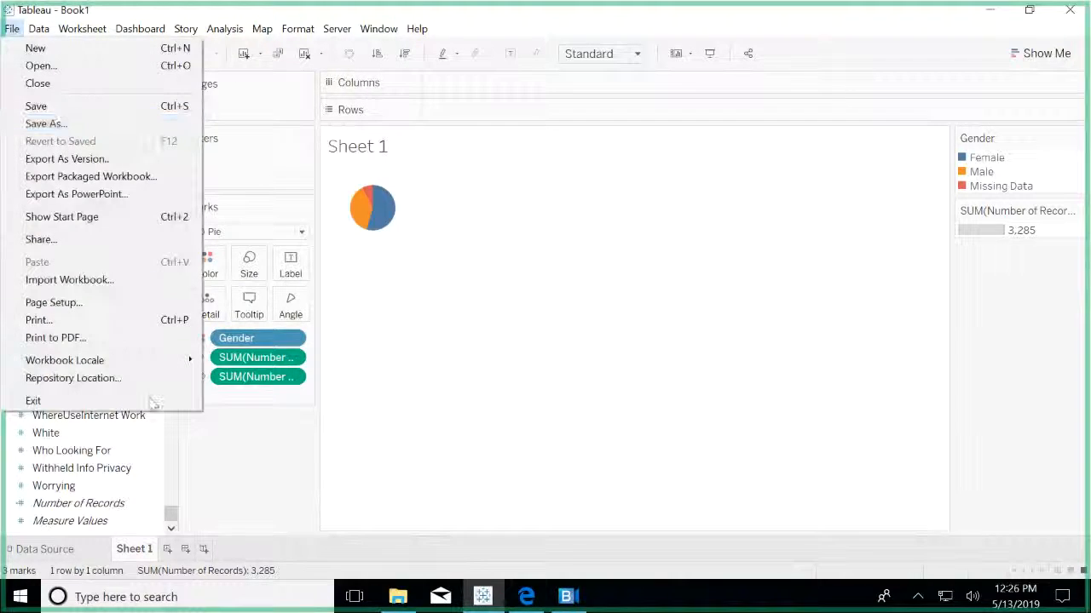
pyautogui.click(147, 441)
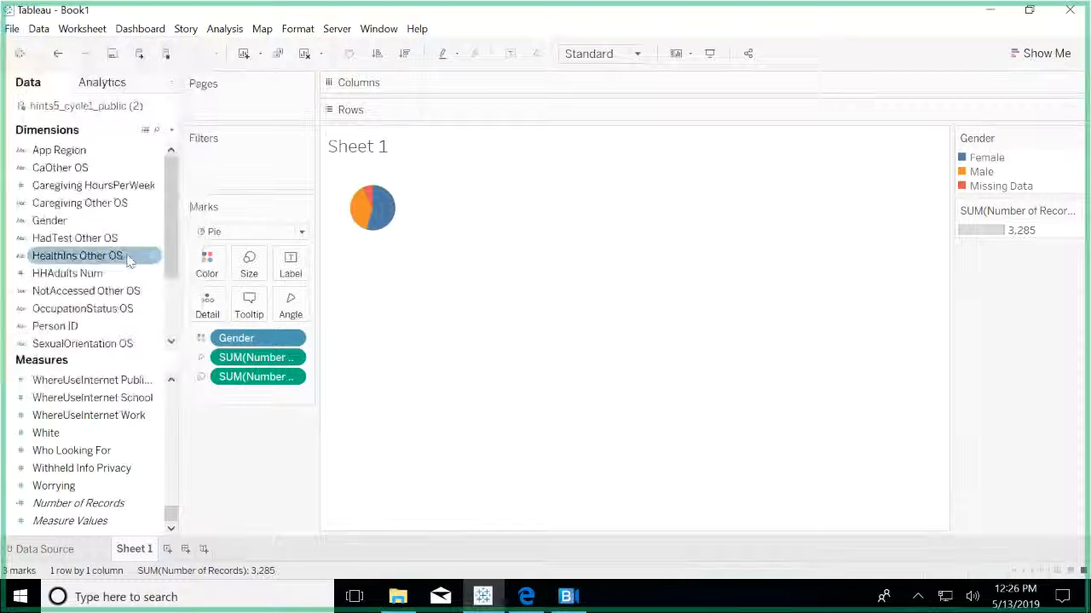
pyautogui.moveTo(173, 208); pyautogui.dragTo(172, 164)
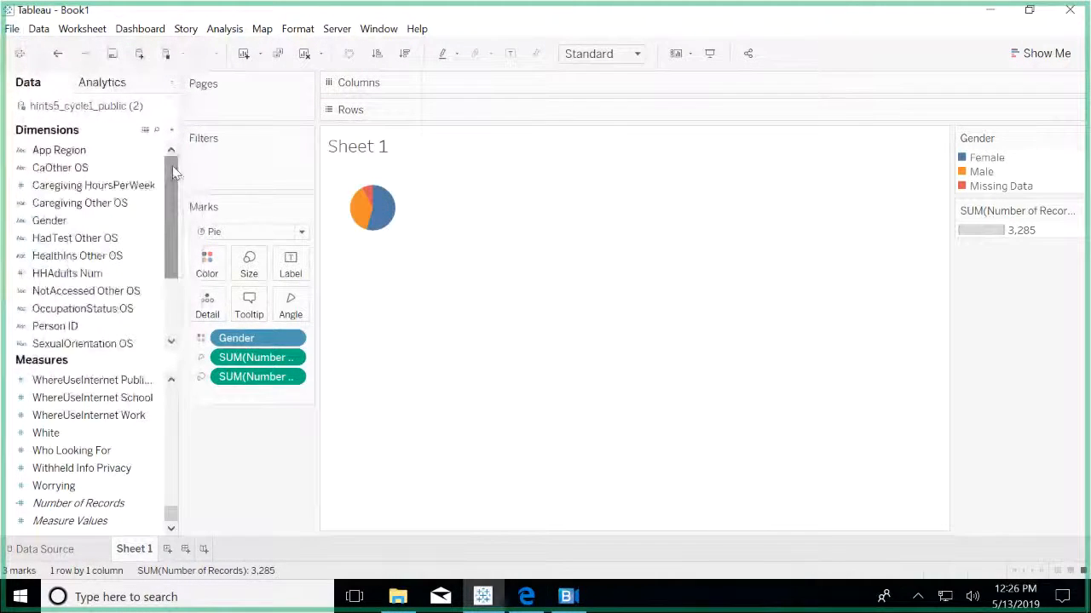
pyautogui.click(51, 549)
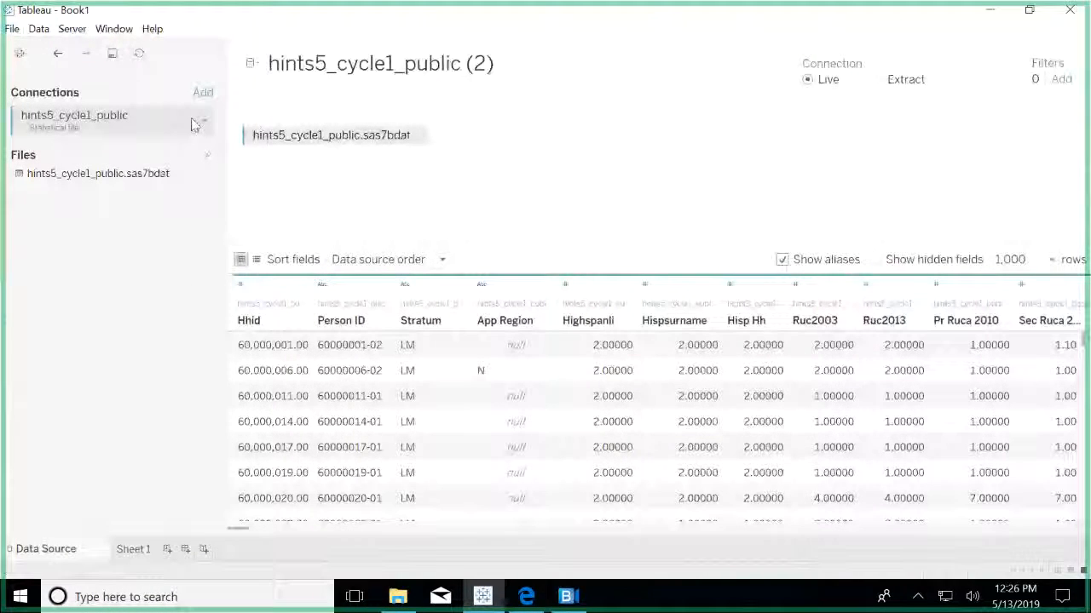
pyautogui.click(203, 122)
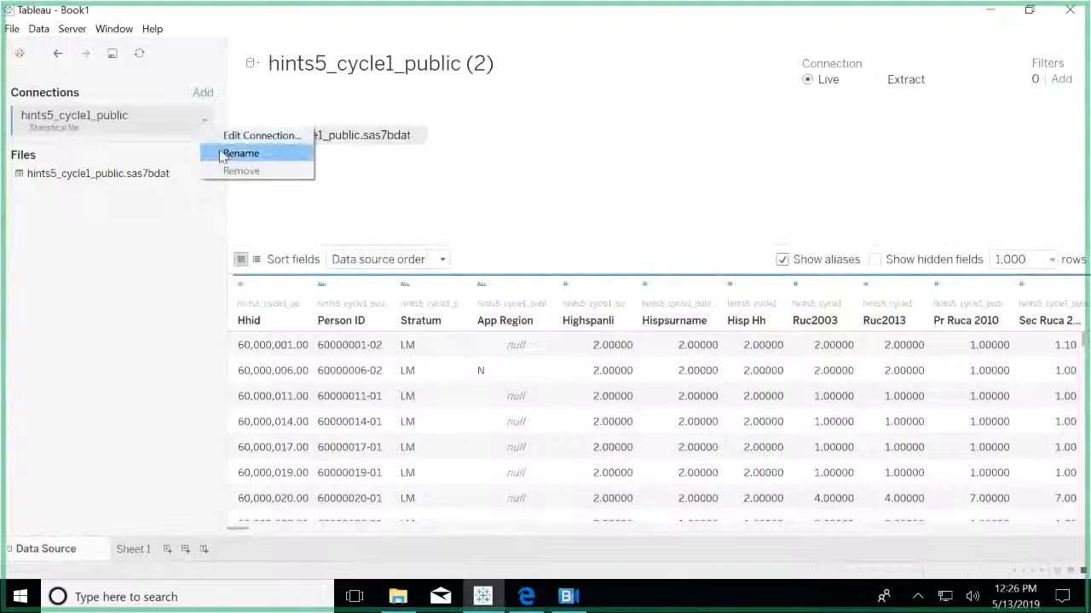
pyautogui.click(354, 182)
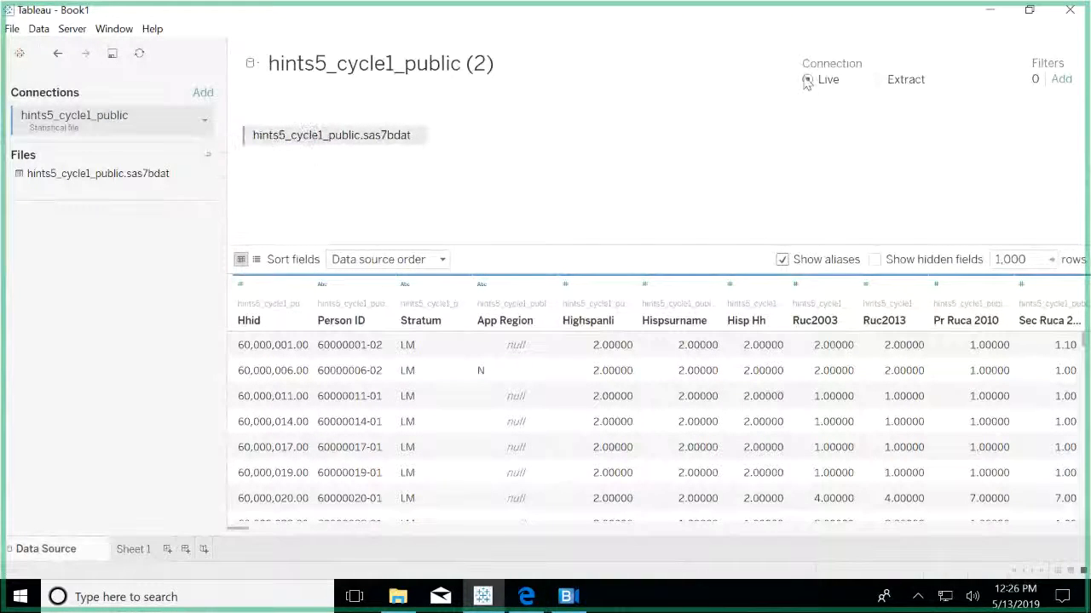
# Close Tableau and save the workbook to the Desktop as a Tableau Workbook named help
pyautogui.click(1072, 8)
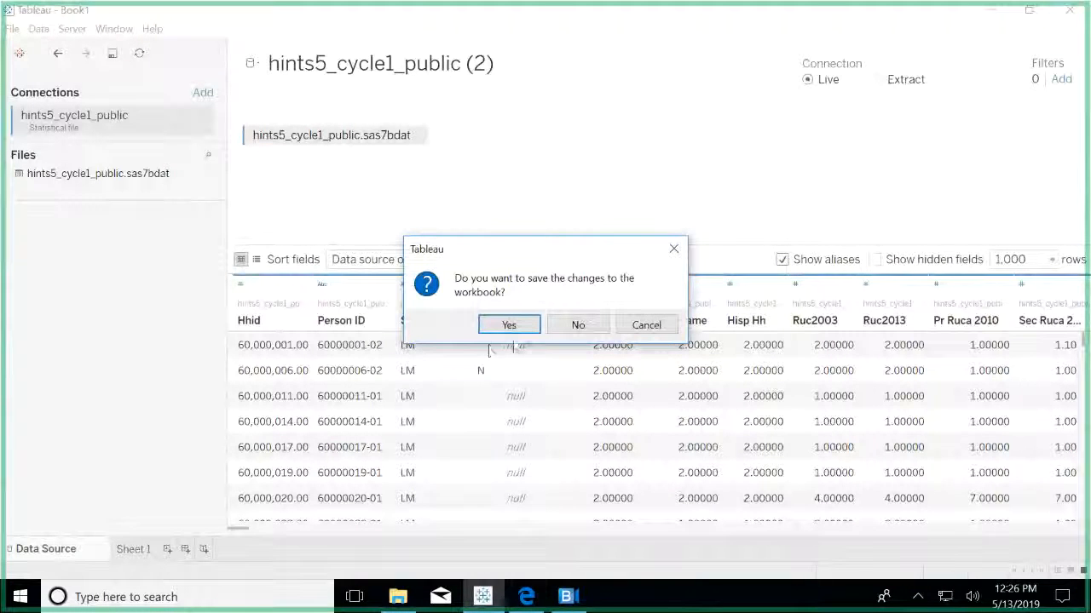
pyautogui.click(522, 333)
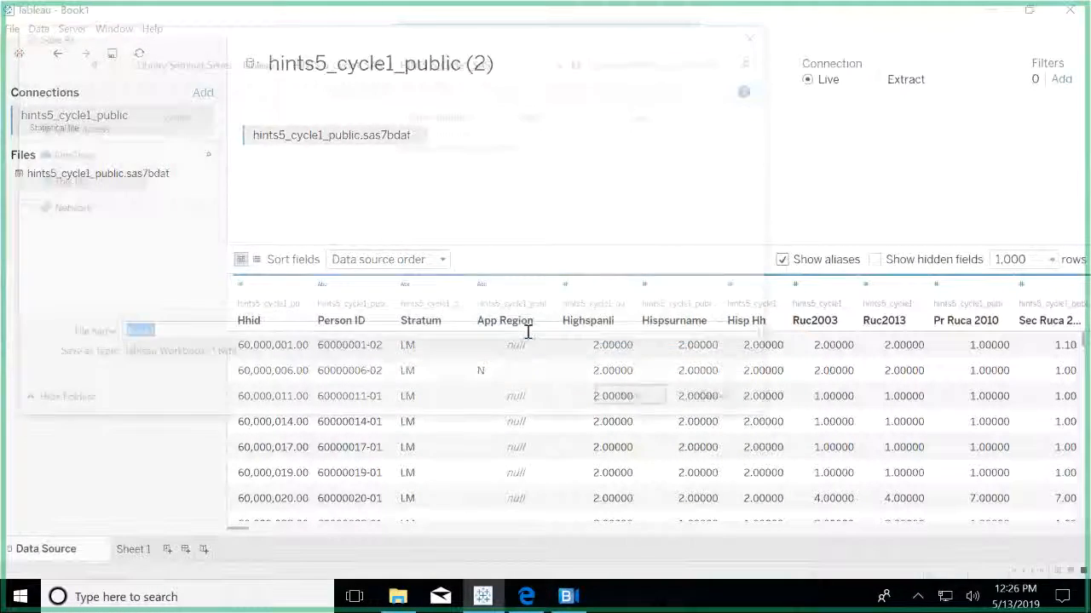
pyautogui.click(86, 133)
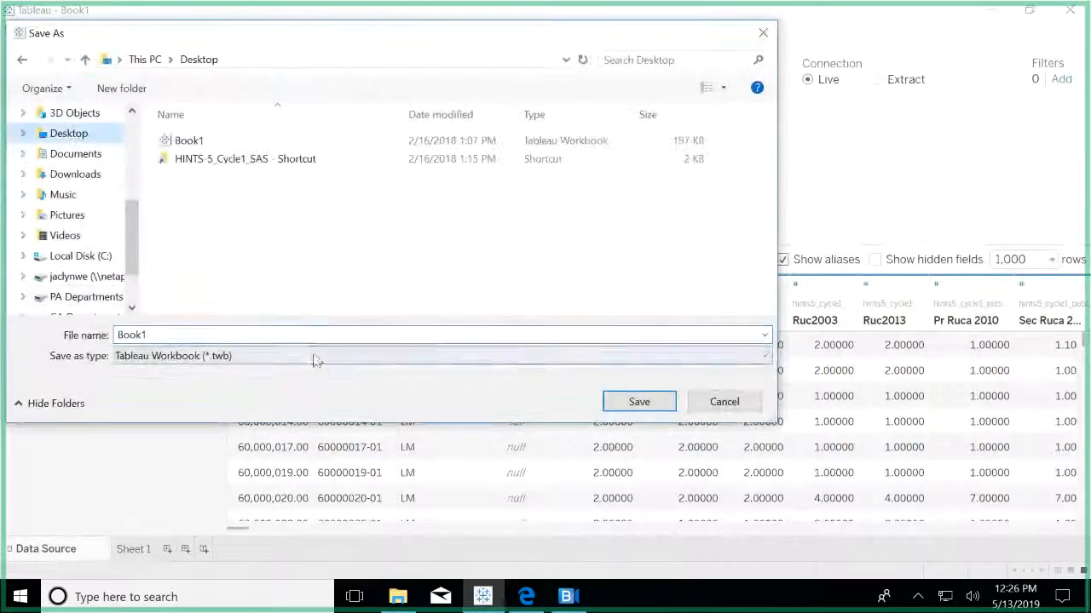
pyautogui.click(315, 339)
pyautogui.write('help')
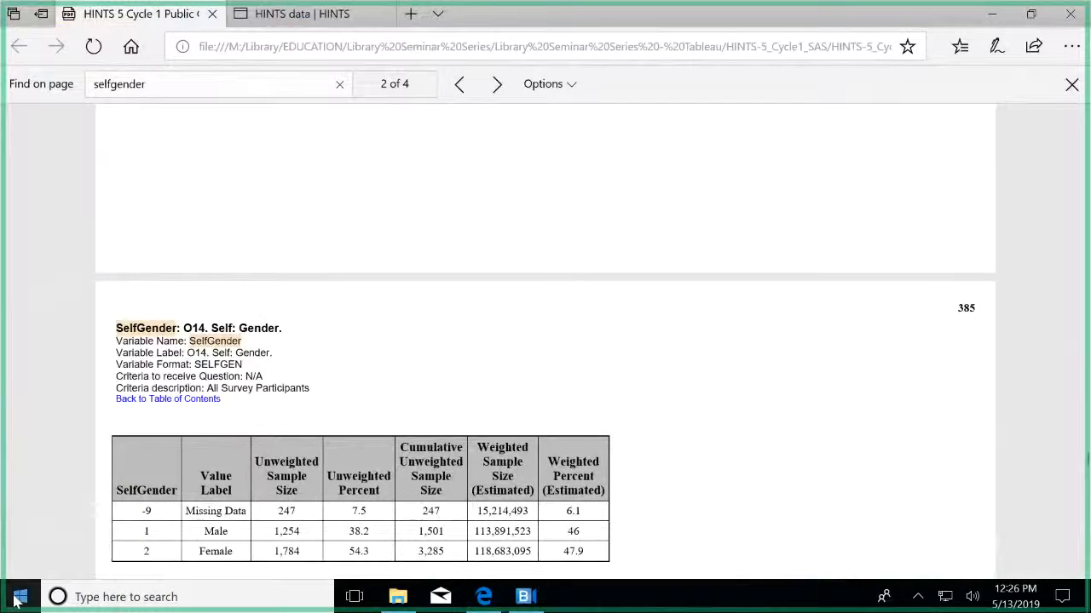
# Start Tableau 2019.1 again, connect to the hints5_cycle1_public.sas7bdat file and look through its data columns
pyautogui.press('super')
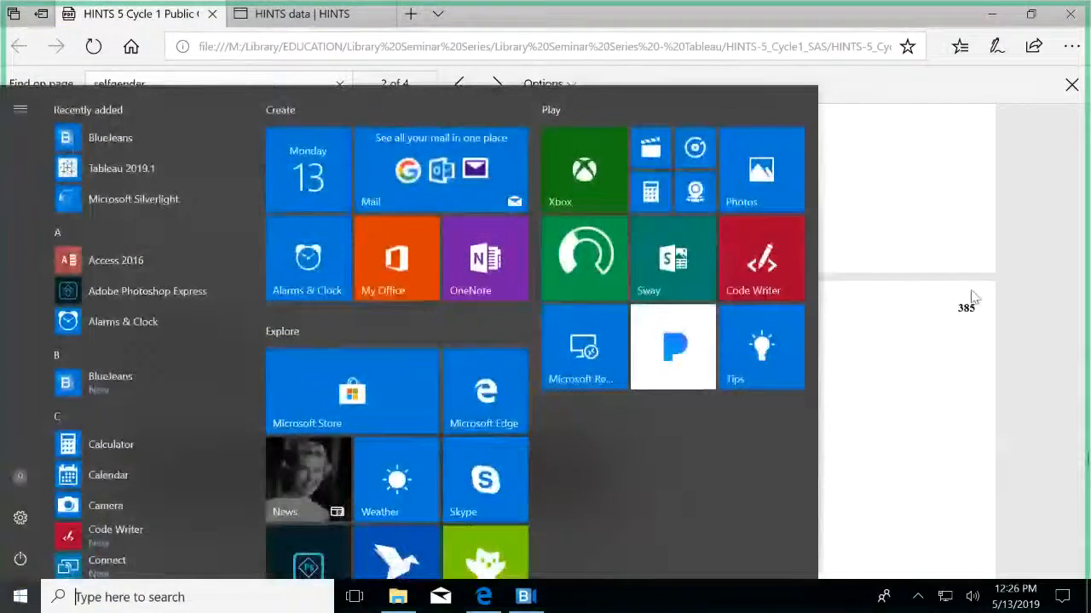
pyautogui.click(171, 177)
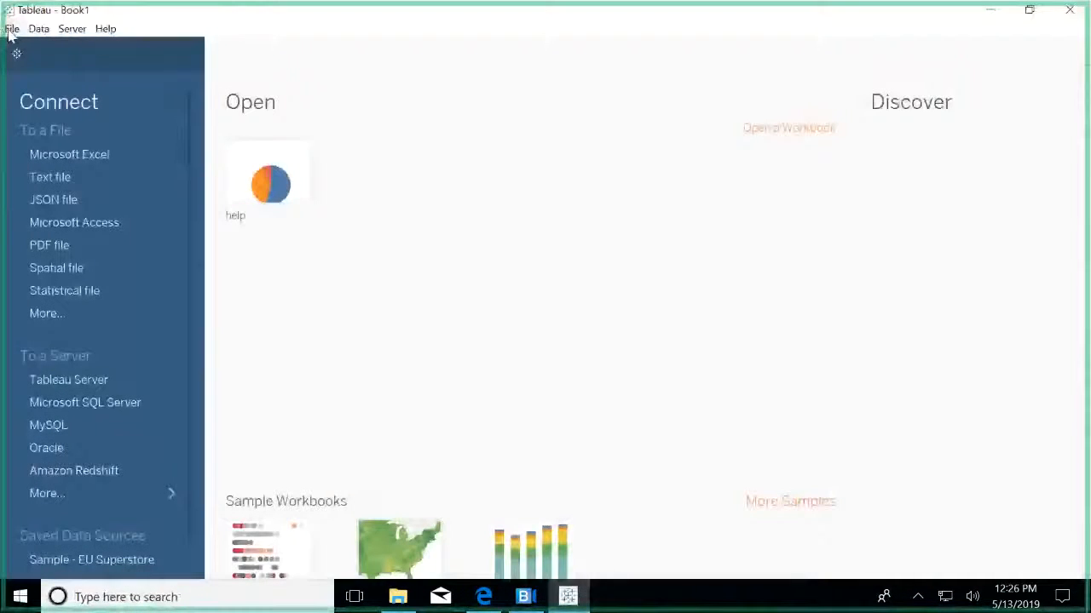
pyautogui.click(45, 314)
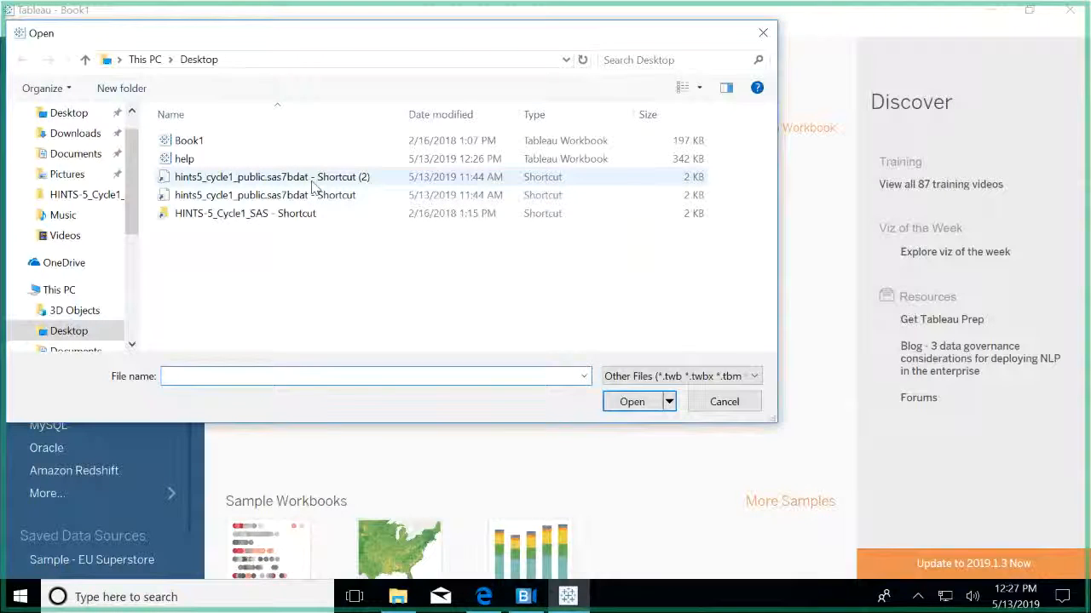
pyautogui.press('Escape')
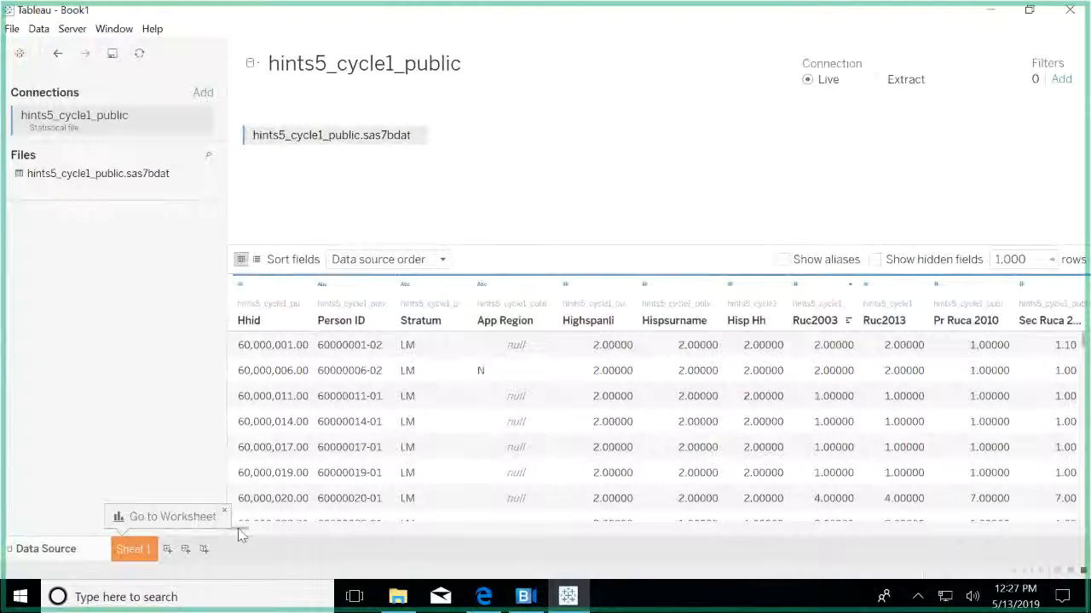
pyautogui.moveTo(237, 536); pyautogui.dragTo(1047, 565)
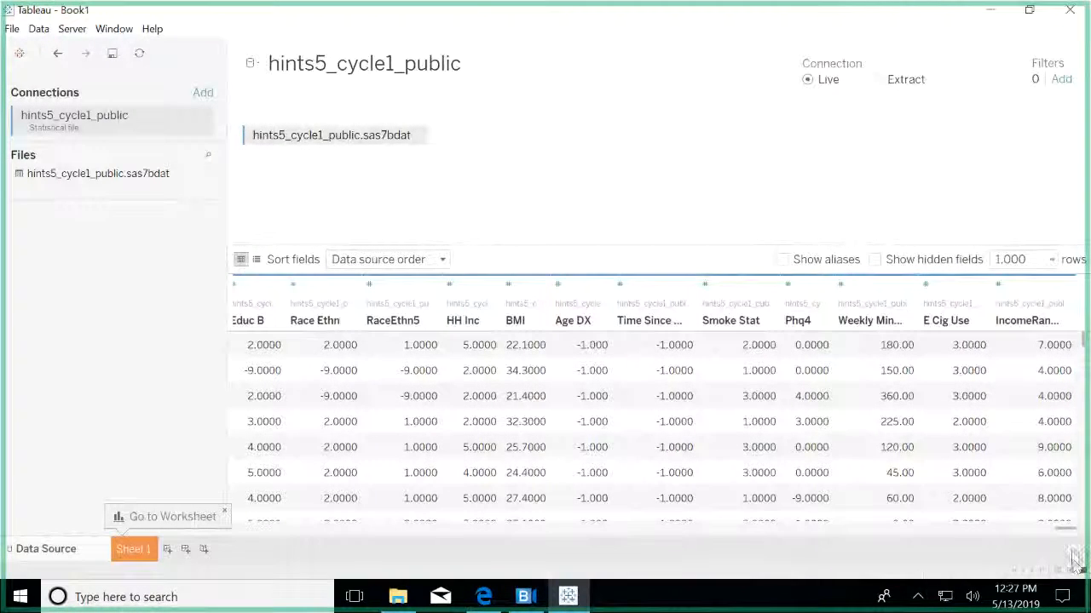
# On Sheet 1, convert the Self Gender measure to a dimension and change its data type to String
pyautogui.click(136, 549)
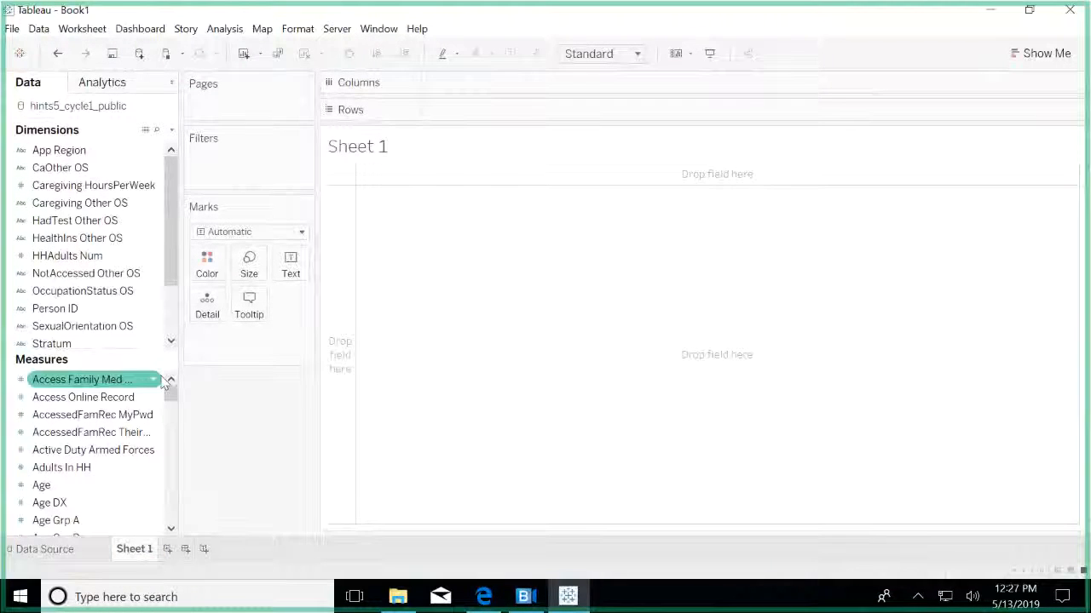
pyautogui.moveTo(171, 392); pyautogui.dragTo(170, 497)
pyautogui.click(53, 379)
pyautogui.click(94, 398)
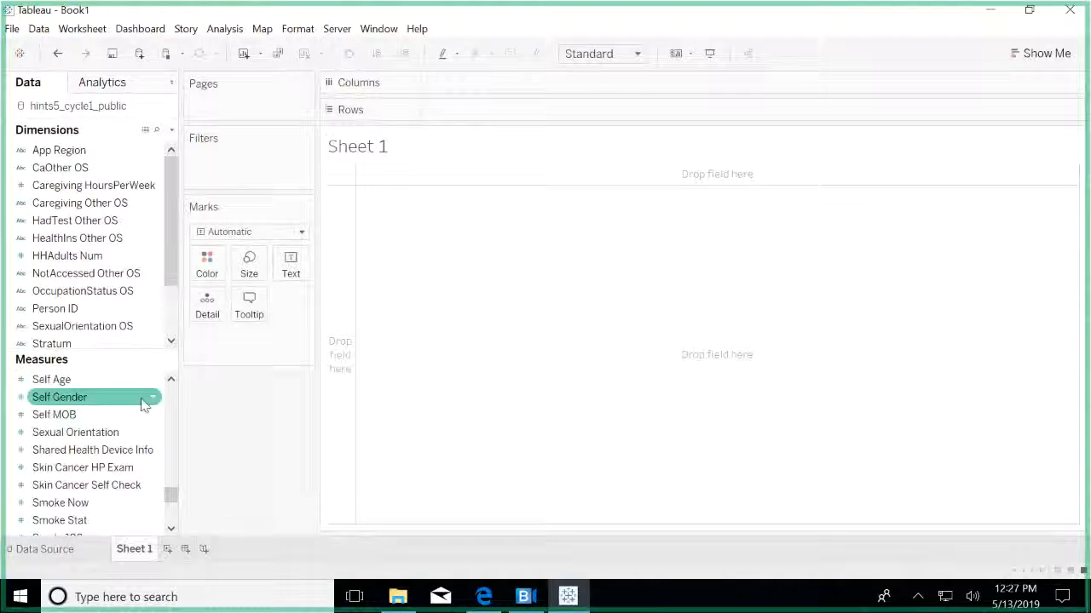
pyautogui.click(155, 400)
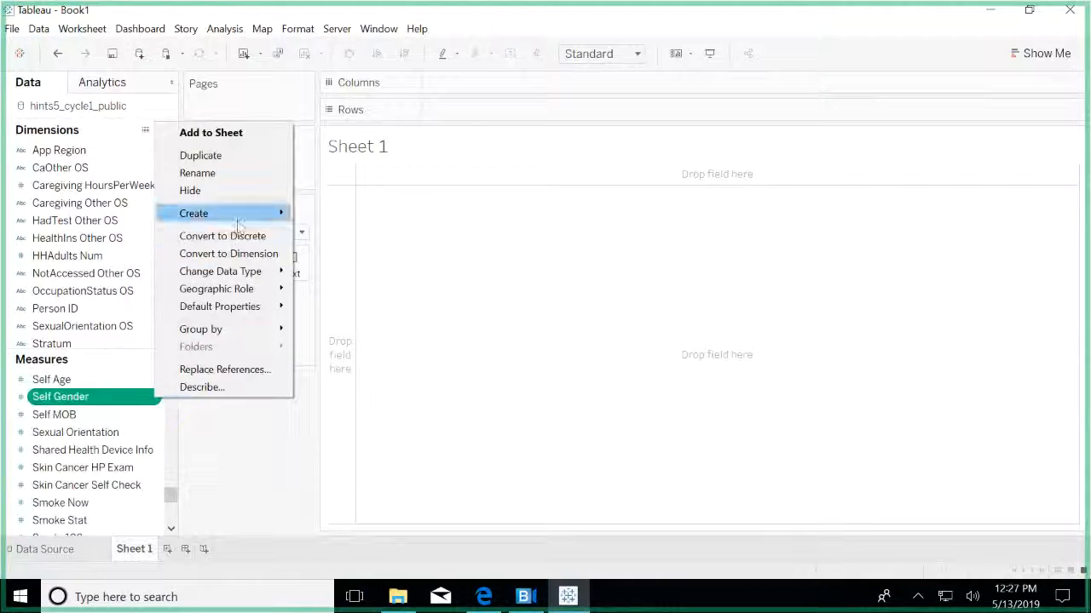
pyautogui.moveTo(239, 217)
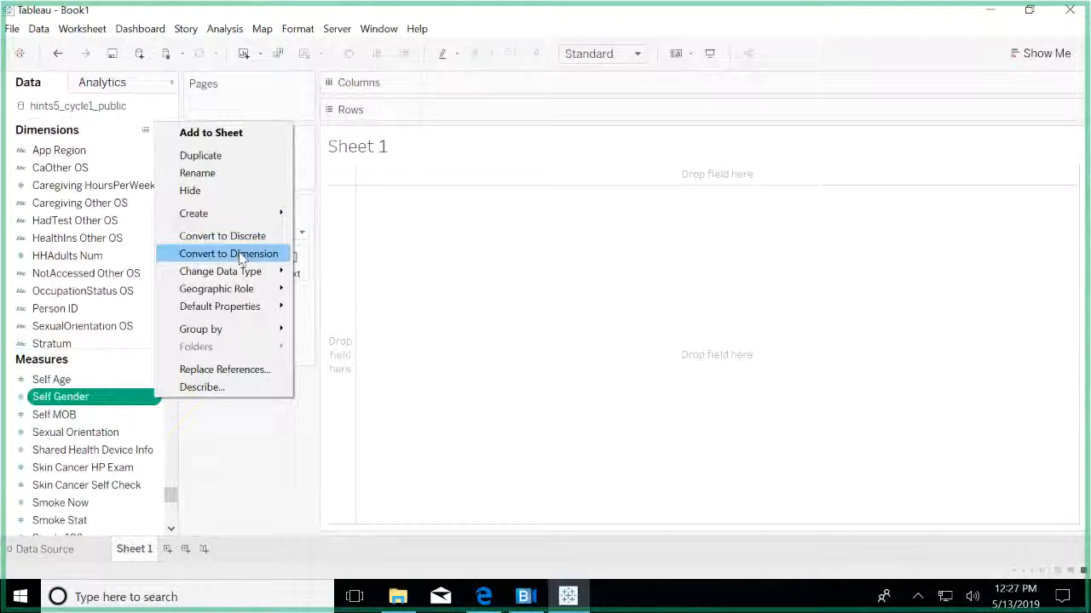
pyautogui.click(241, 259)
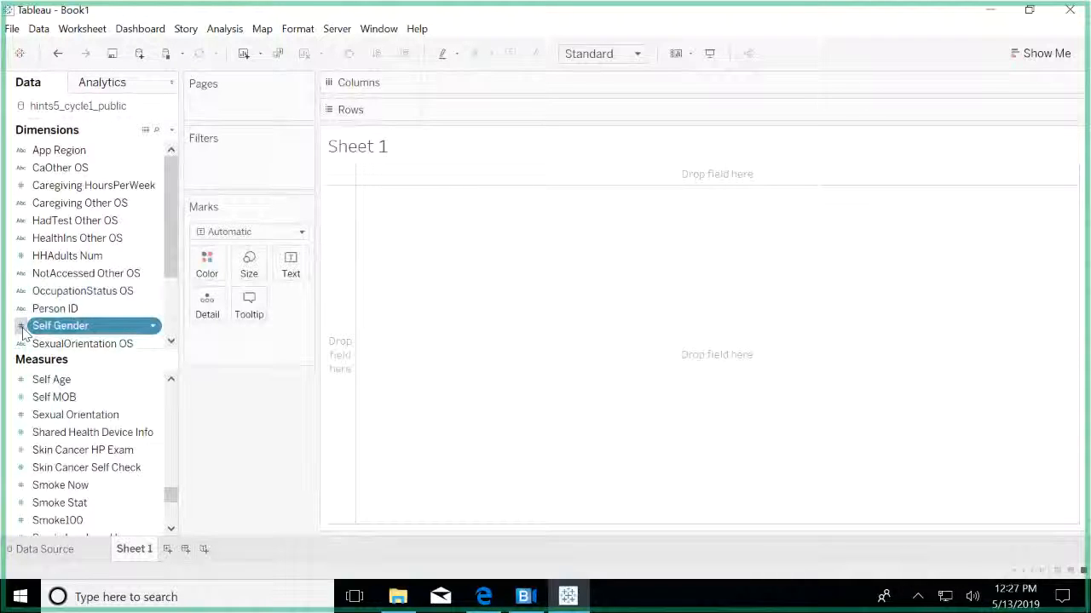
pyautogui.click(21, 327)
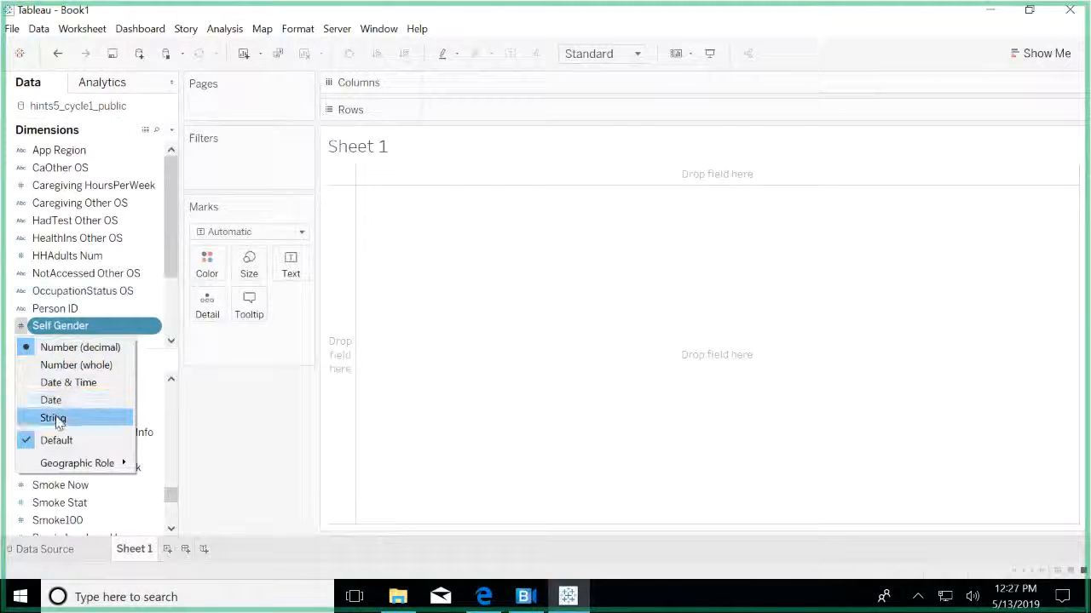
pyautogui.click(53, 418)
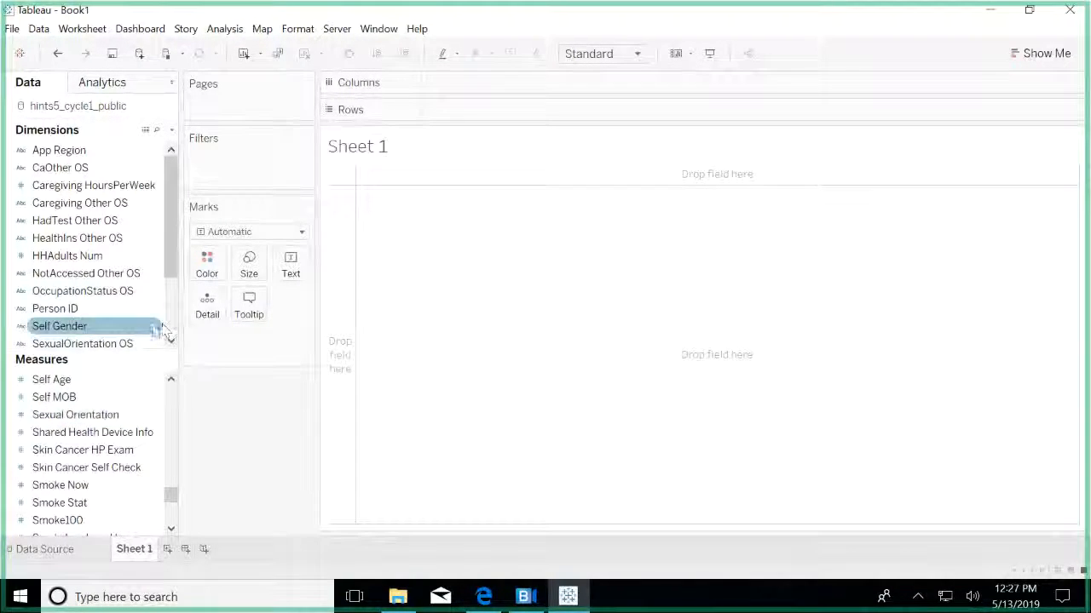
# Edit the Self Gender aliases so that -9 reads No Information, 1 reads Male and 2 reads Female
pyautogui.click(159, 324)
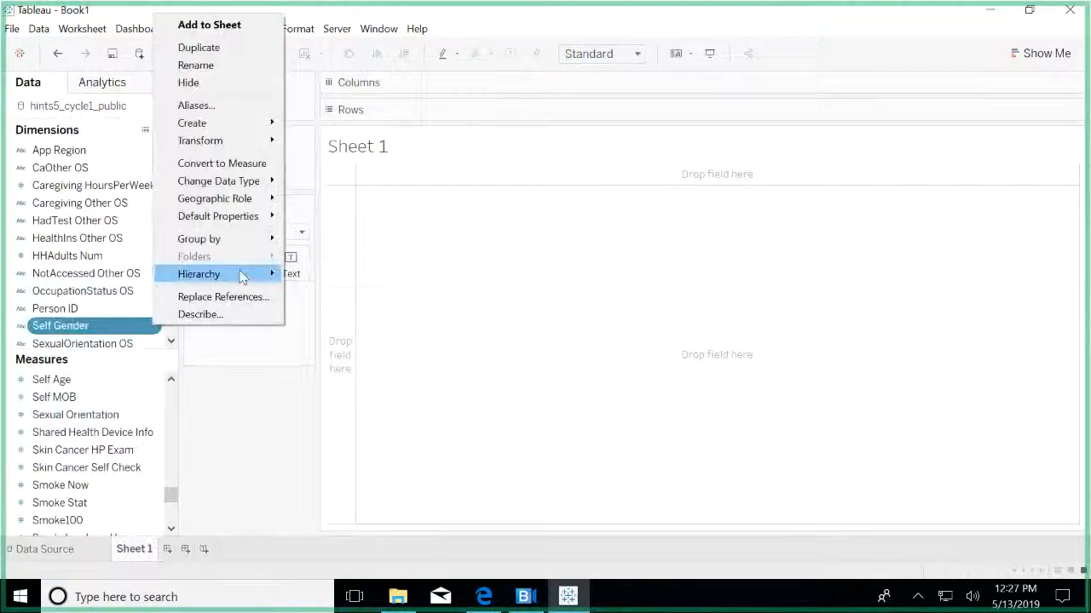
pyautogui.click(224, 107)
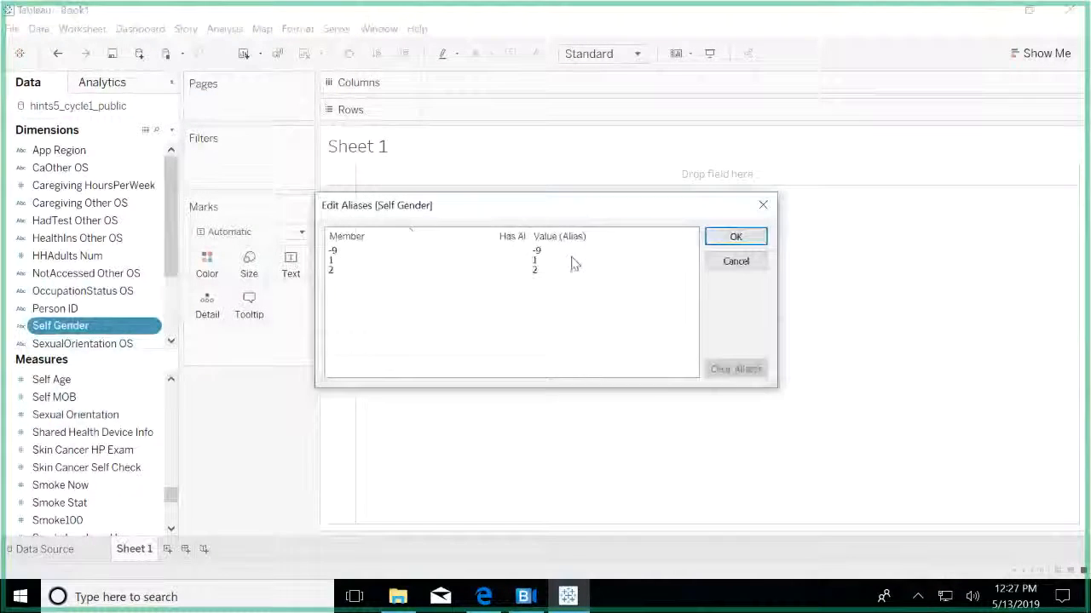
pyautogui.click(547, 251)
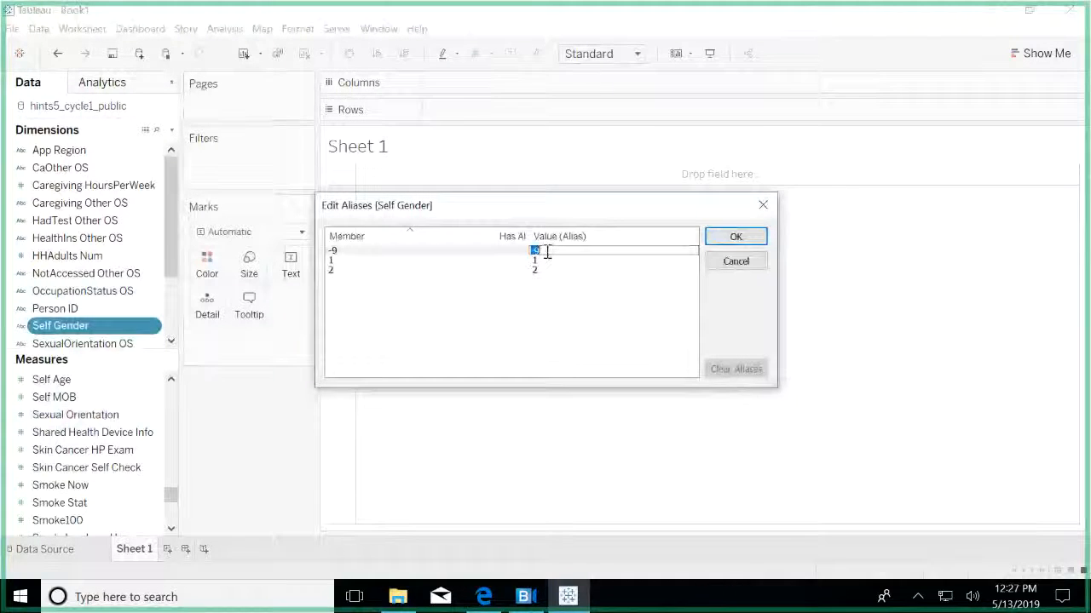
pyautogui.write('No Information')
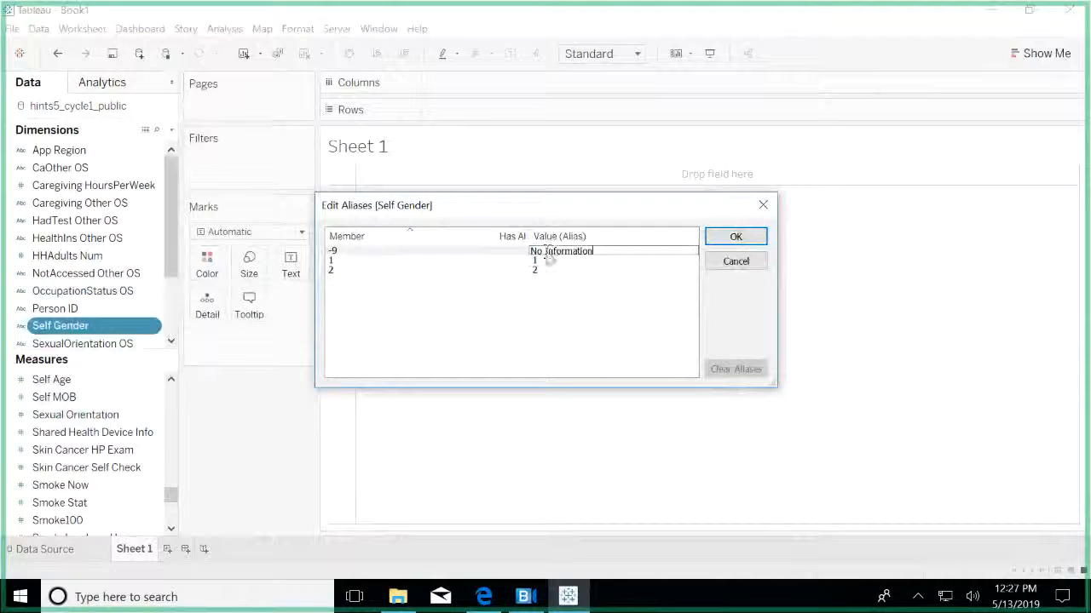
pyautogui.press('Return')
pyautogui.write('Male')
pyautogui.press('Return')
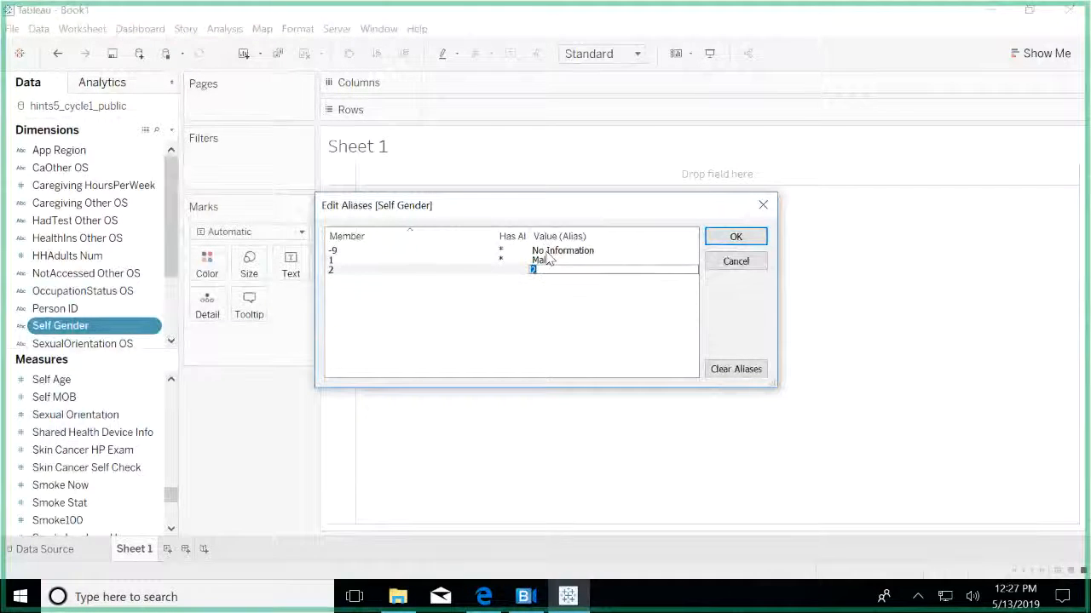
pyautogui.write('Femal')
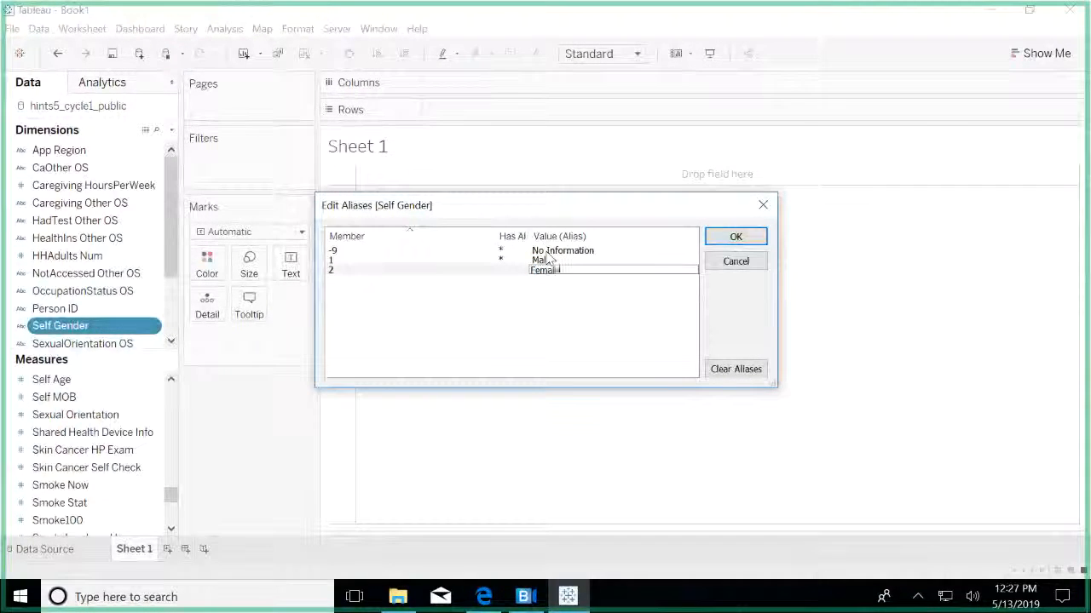
pyautogui.write('e')
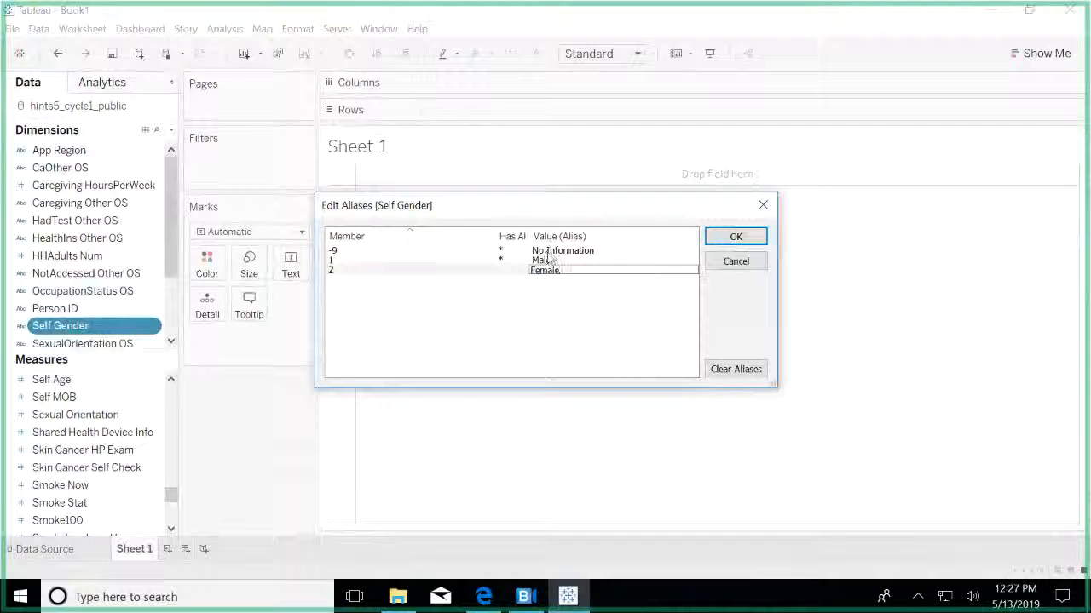
pyautogui.click(726, 238)
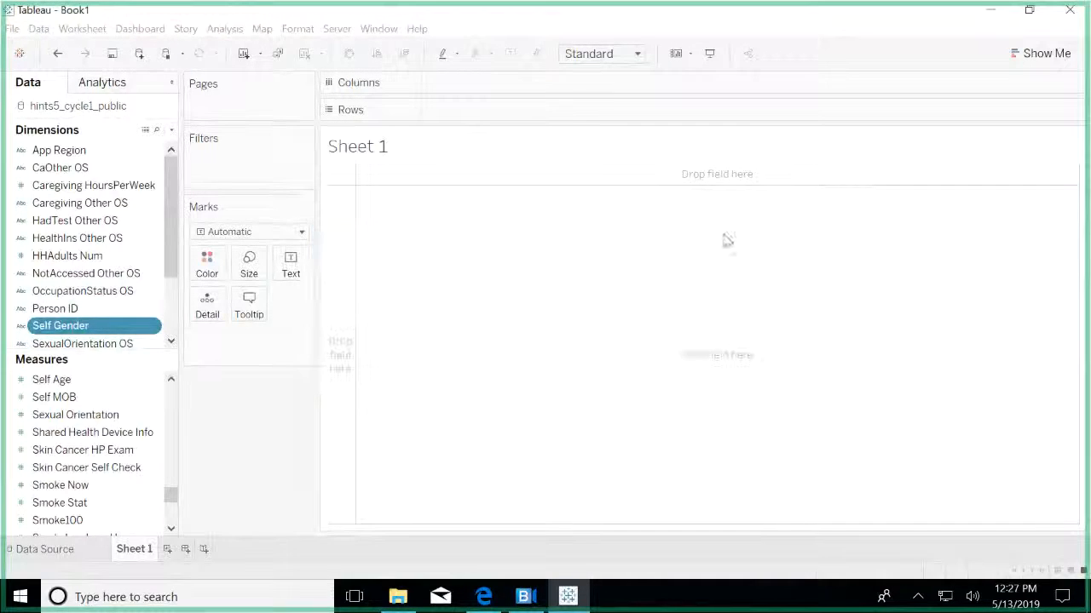
# Build a text table on Sheet 1 showing Number of Records for each Self Gender value
pyautogui.doubleClick(69, 332)
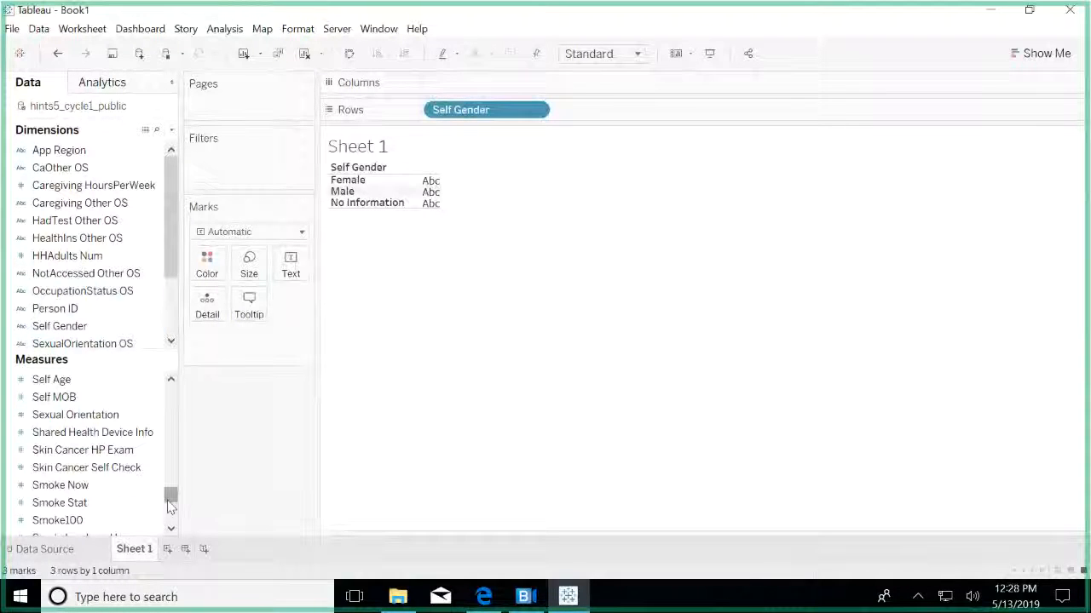
pyautogui.moveTo(168, 506); pyautogui.dragTo(170, 515)
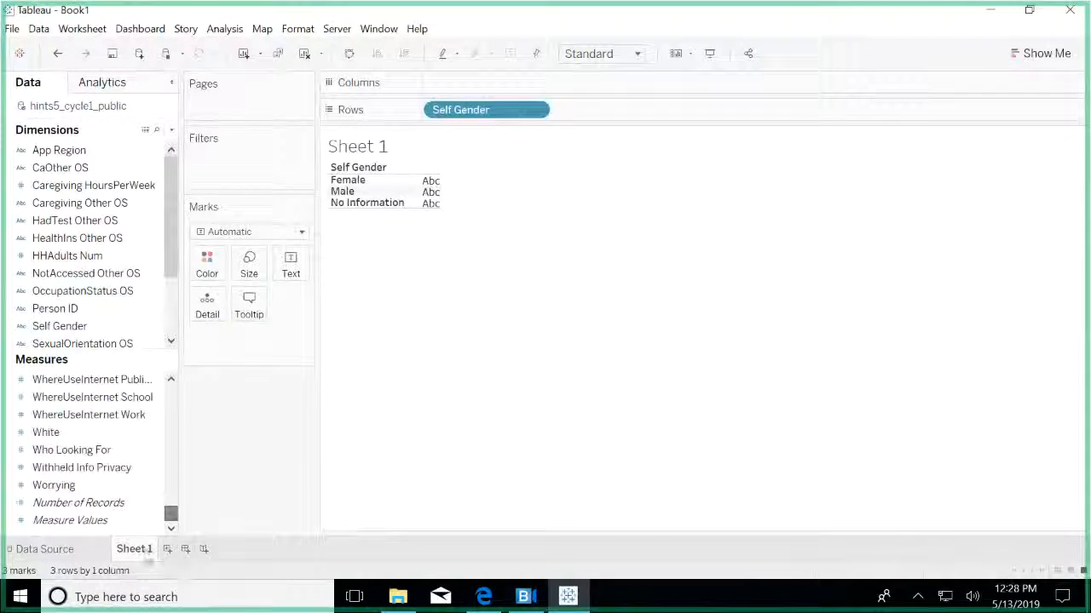
pyautogui.doubleClick(92, 504)
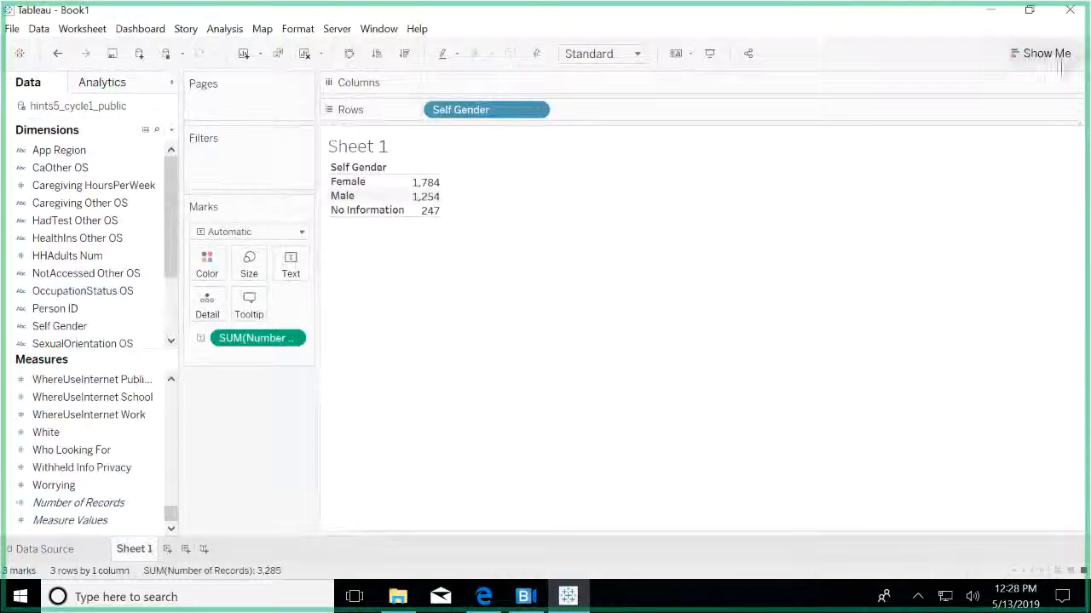
# Try displaying the gender record counts as a pie chart filtered by Number of Records, and undo the chart conversion
pyautogui.click(1056, 54)
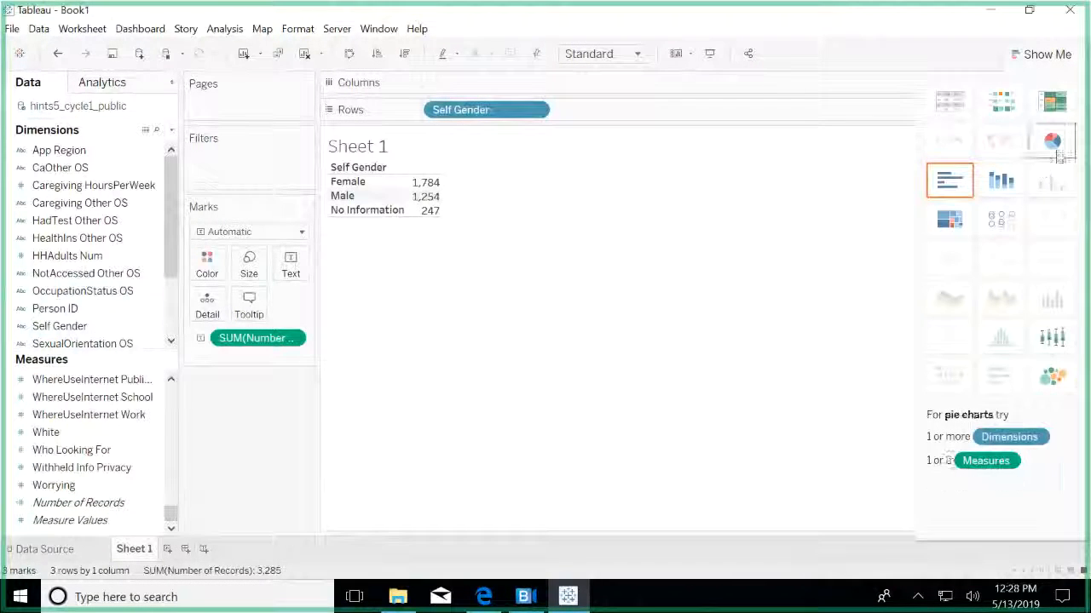
pyautogui.click(1055, 152)
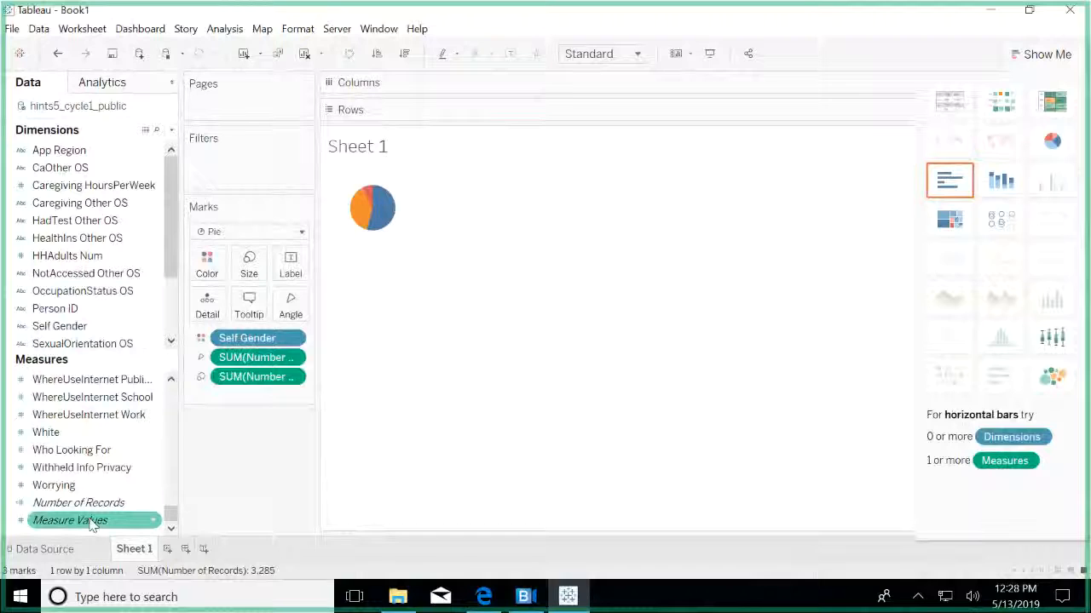
pyautogui.moveTo(77, 503); pyautogui.dragTo(294, 271)
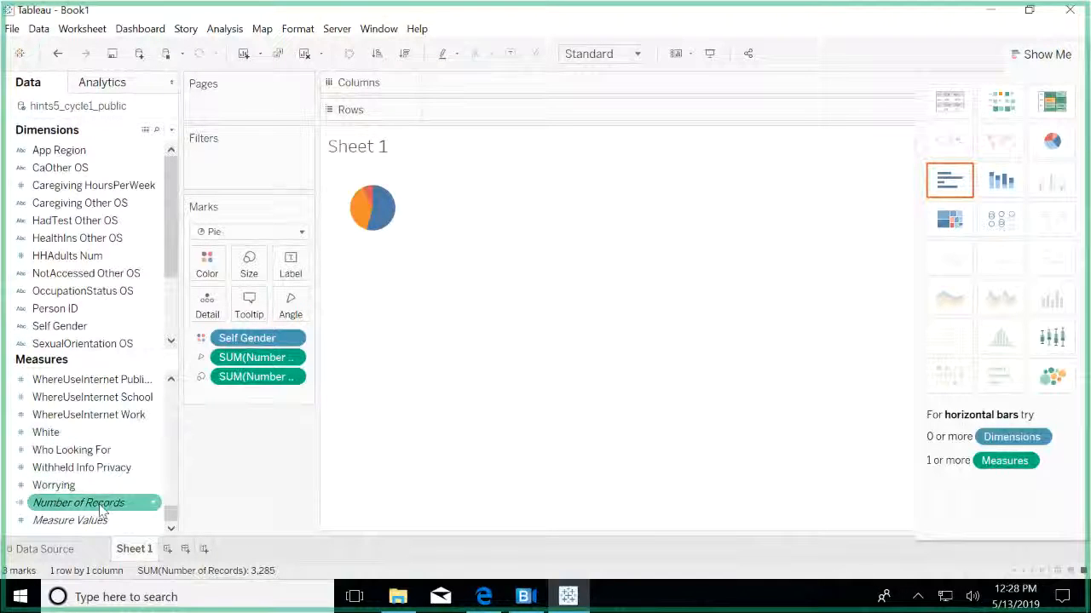
pyautogui.moveTo(102, 510); pyautogui.dragTo(246, 164)
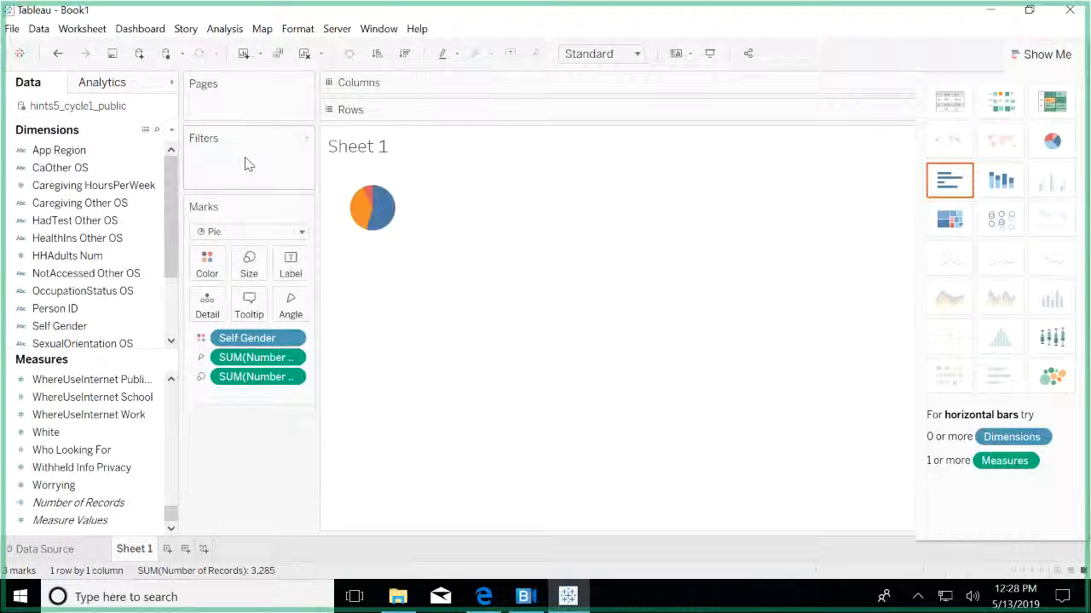
pyautogui.hotkey('ctrl', 'z')
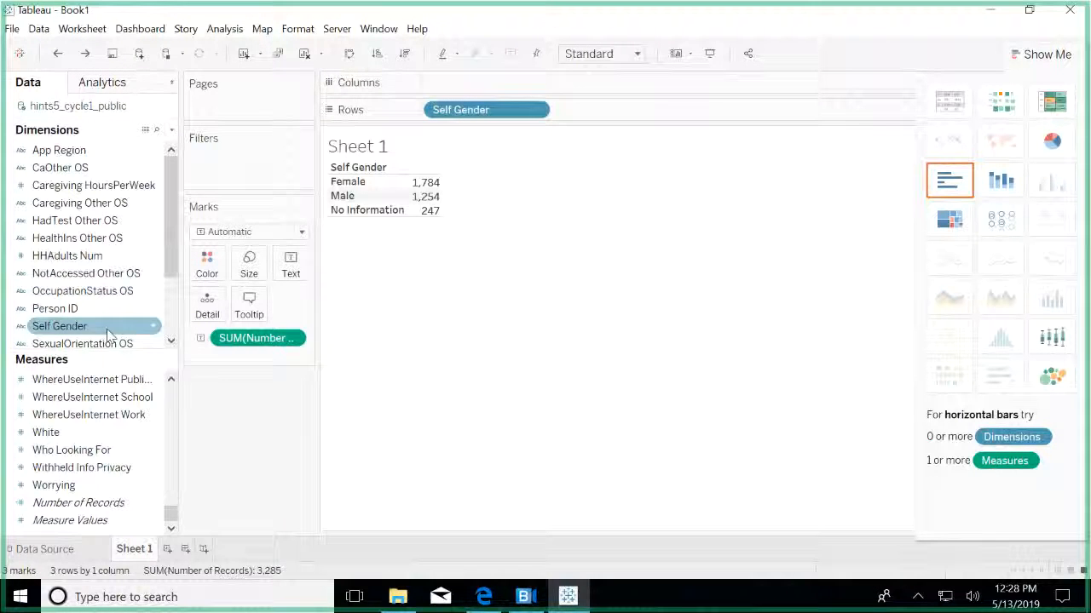
# Try to filter the record count table by the Self Gender dimension
pyautogui.moveTo(86, 326); pyautogui.dragTo(231, 178)
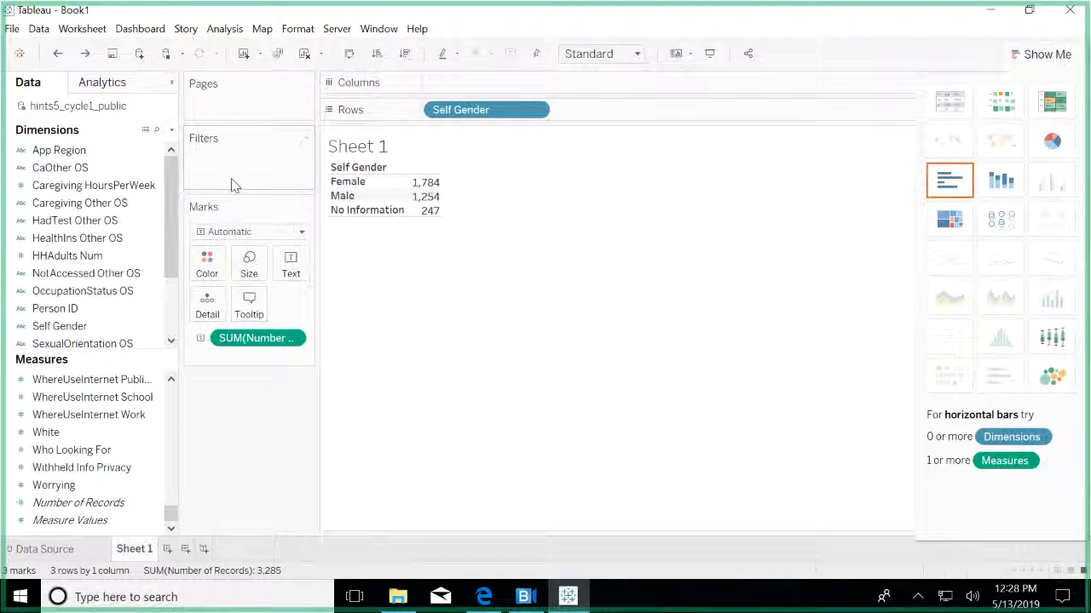
pyautogui.click(82, 472)
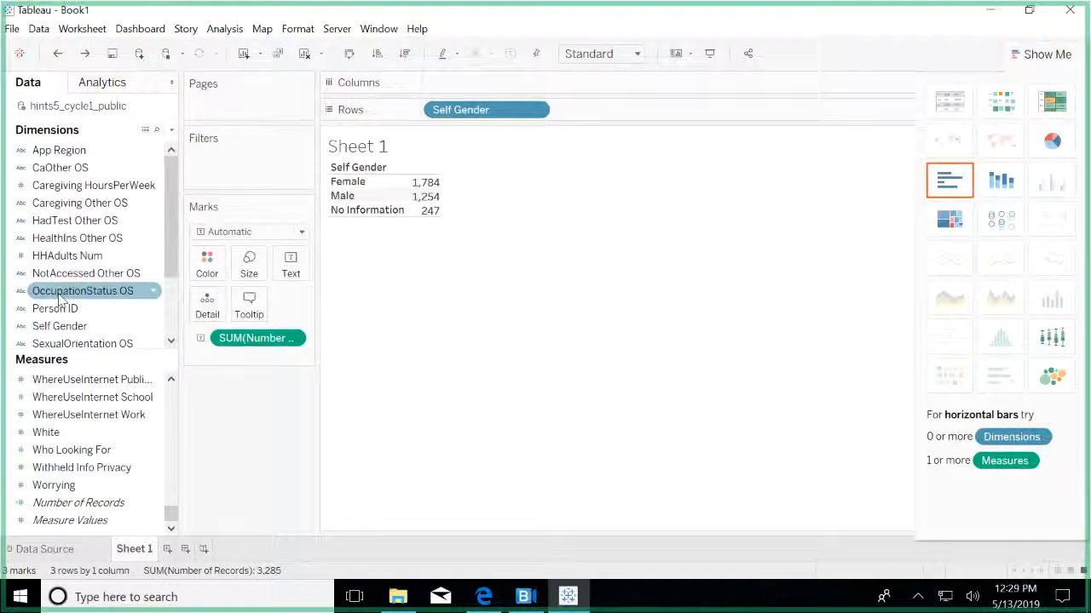
pyautogui.moveTo(51, 333); pyautogui.dragTo(247, 151)
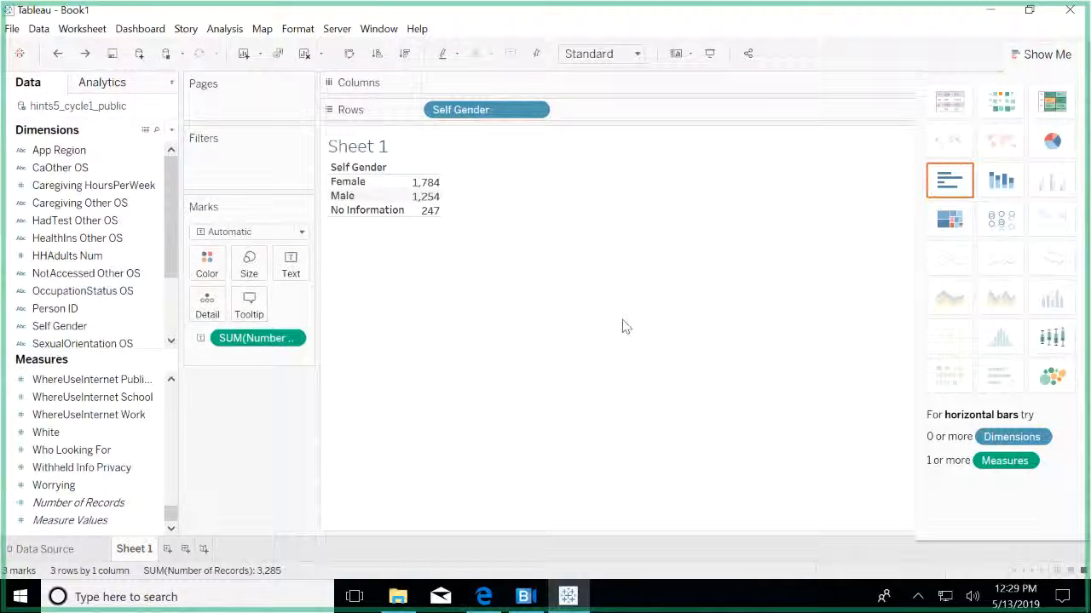
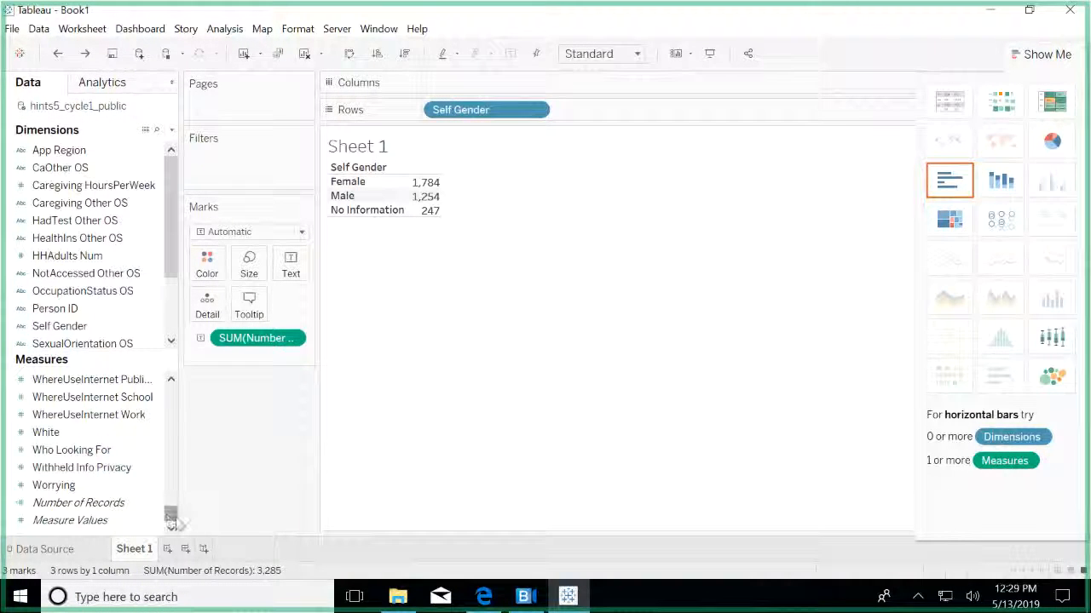
# Switch to the HINTS 5 Cycle 1 codebook in Edge, search for generalhealth and examine its value labels on page 209
pyautogui.moveTo(170, 514); pyautogui.dragTo(170, 506)
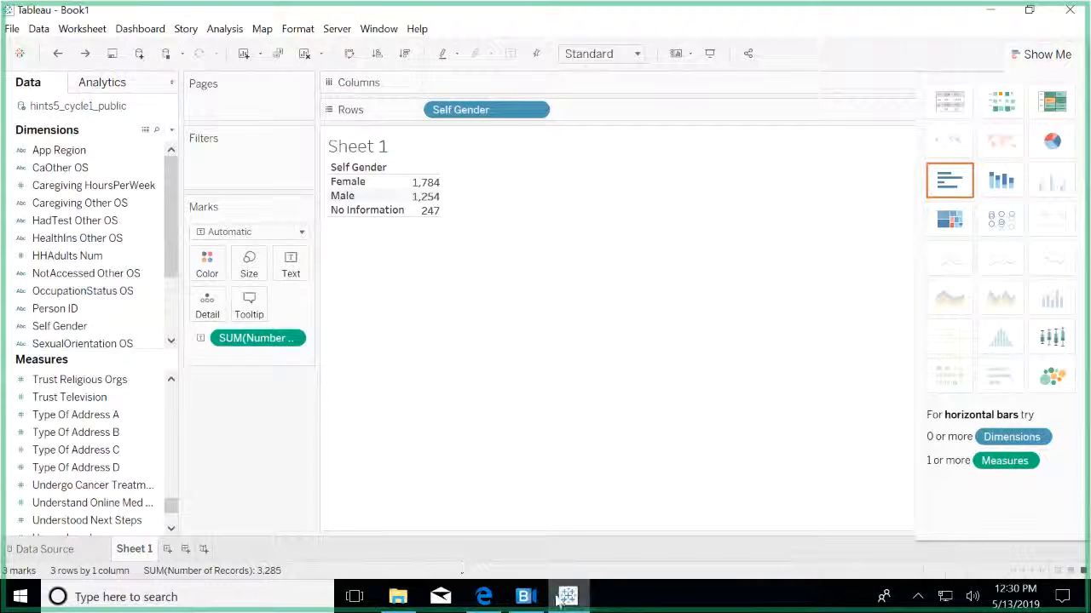
pyautogui.click(483, 597)
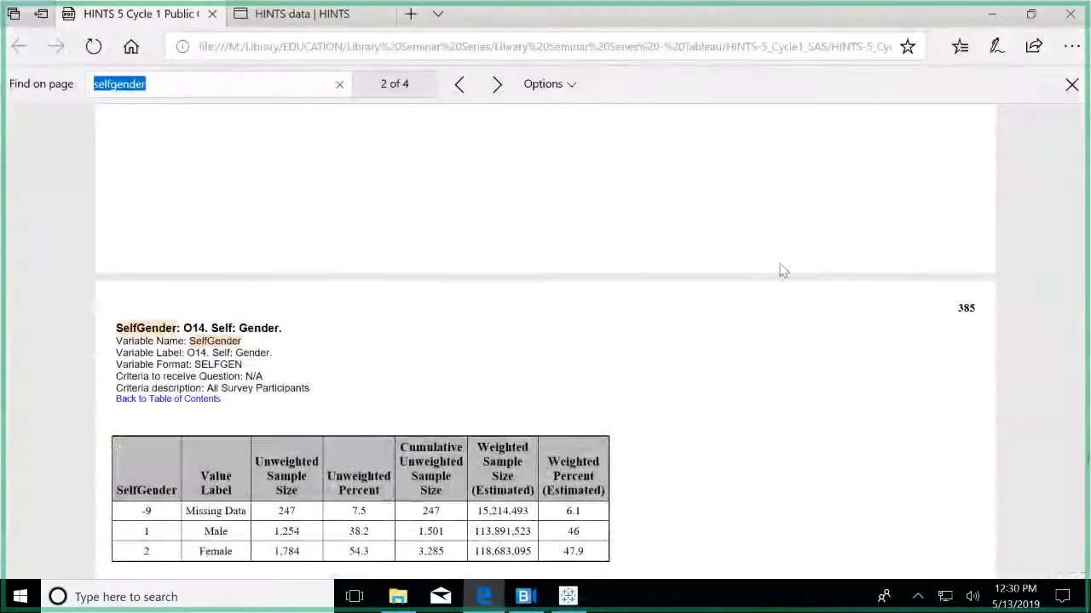
pyautogui.click(686, 235)
pyautogui.hotkey('ctrl', 'f')
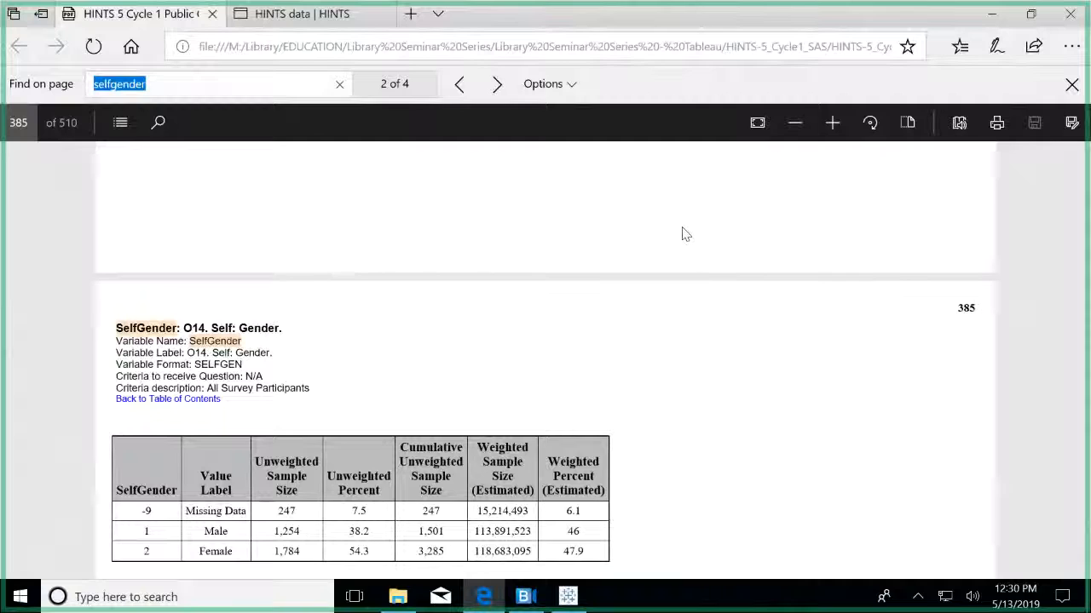
pyautogui.write('generalhealth')
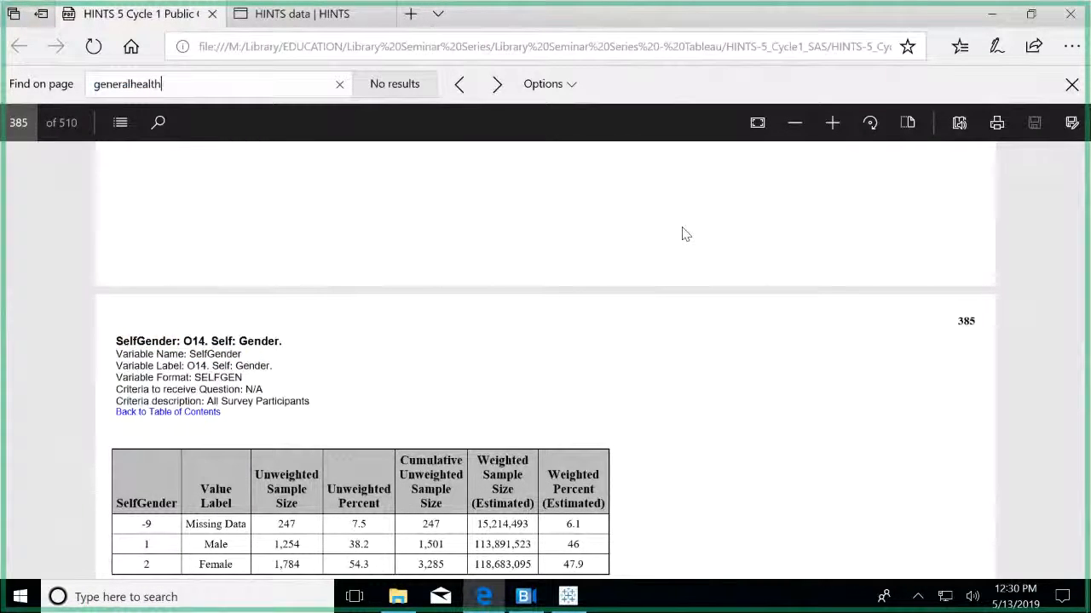
pyautogui.press('Return')
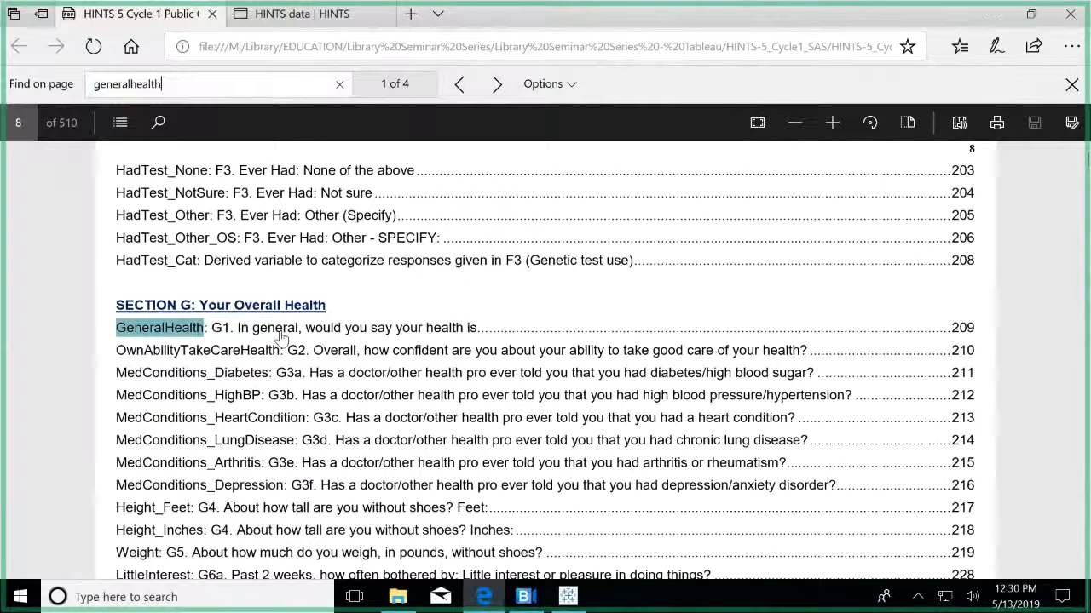
pyautogui.click(498, 84)
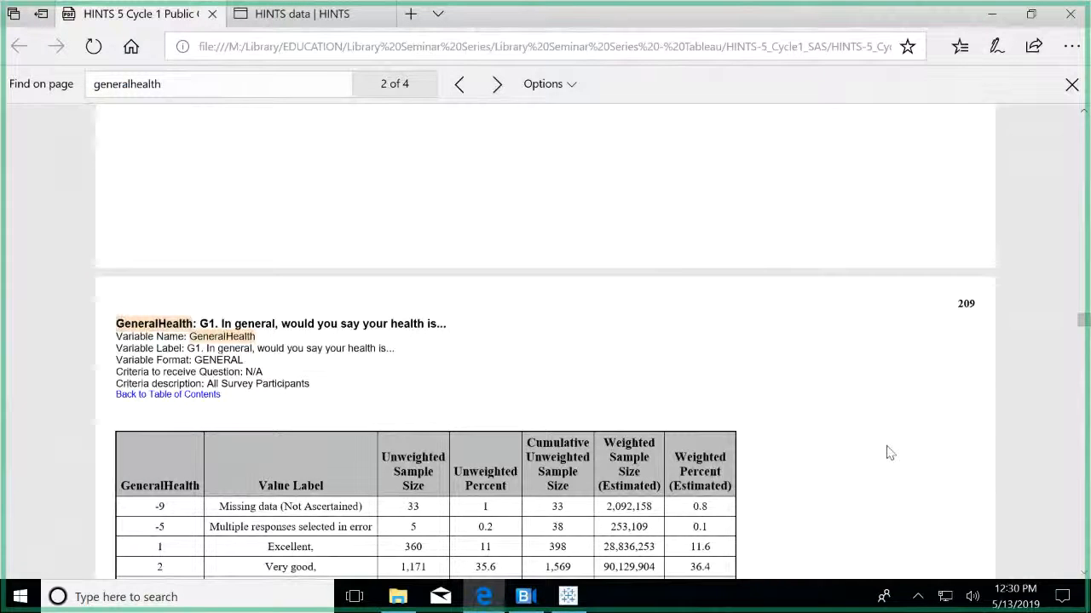
pyautogui.scroll(-2, 888, 452)
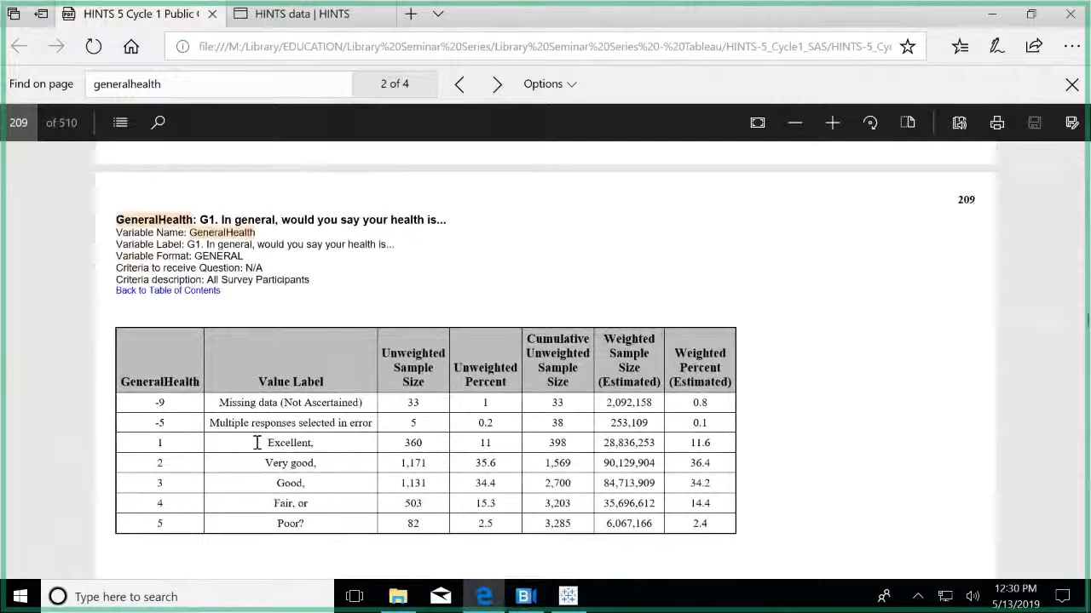
pyautogui.moveTo(256, 442); pyautogui.dragTo(358, 521)
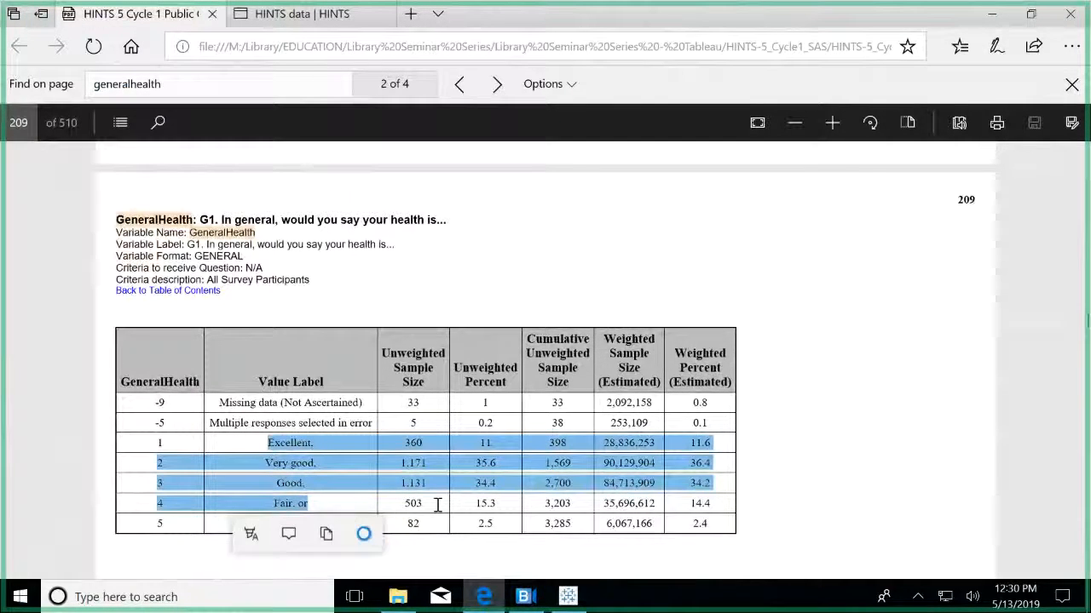
pyautogui.click(852, 486)
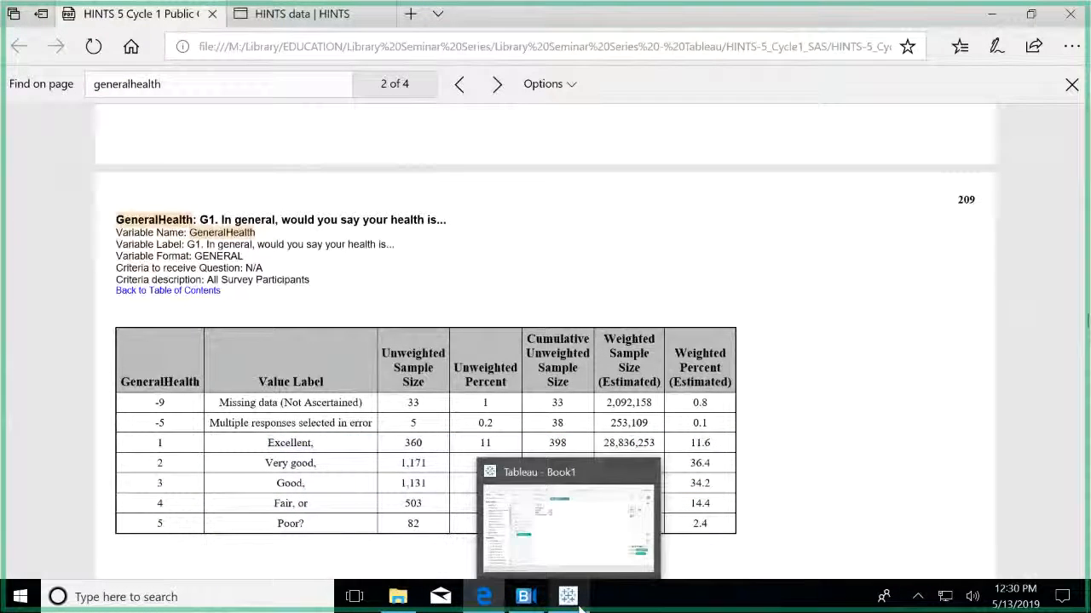
# Switch back to Tableau and add the General Health measure to the Self Gender table
pyautogui.click(579, 609)
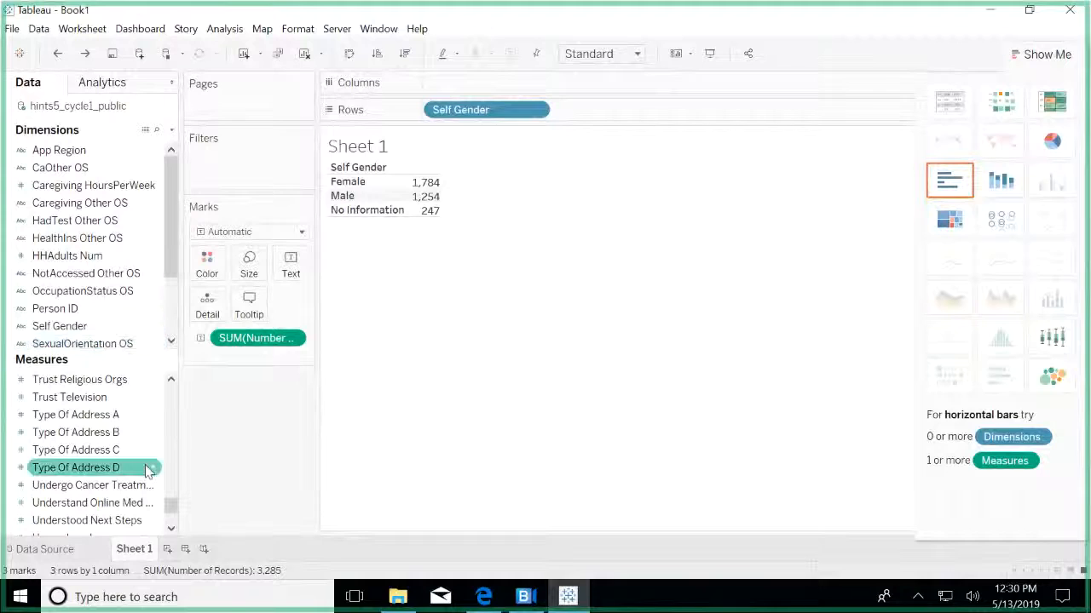
pyautogui.moveTo(170, 507); pyautogui.dragTo(185, 443)
pyautogui.doubleClick(122, 432)
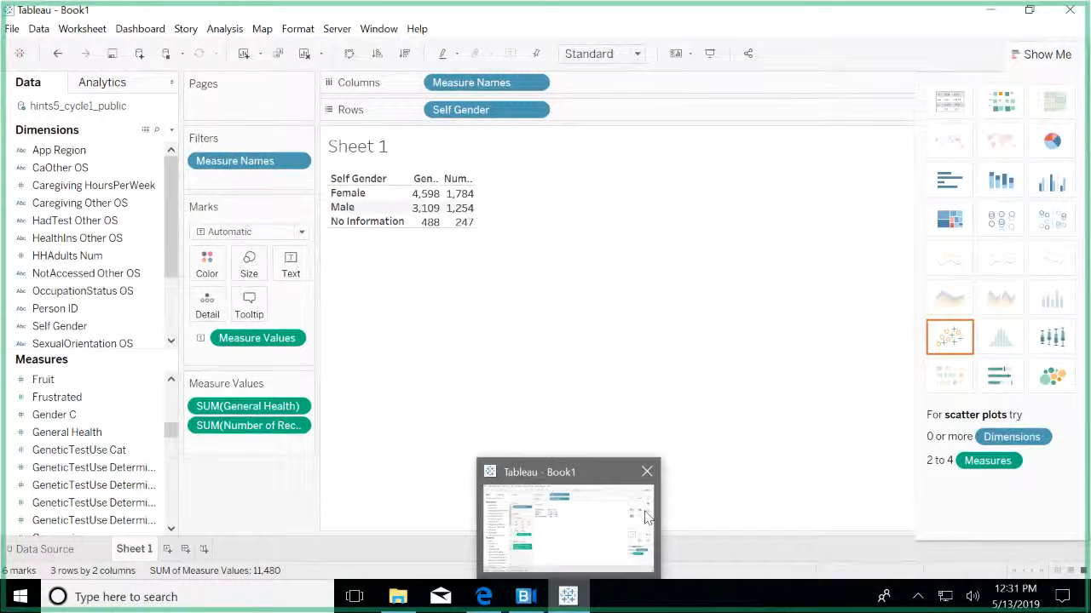
# Change the General Health aggregation to Average and remove Number of Records from the table
pyautogui.click(296, 409)
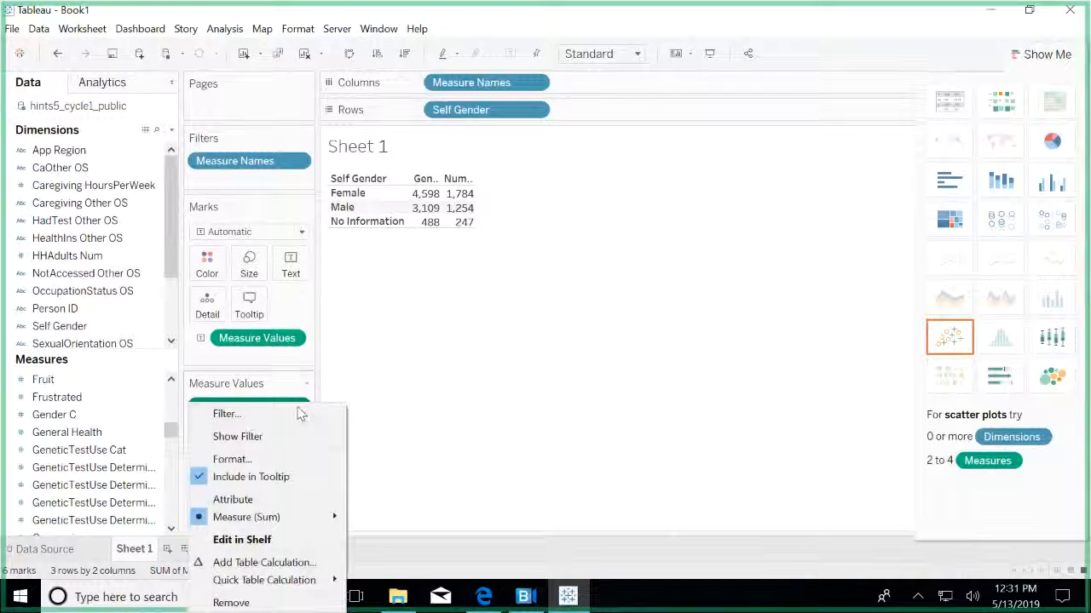
pyautogui.moveTo(307, 525)
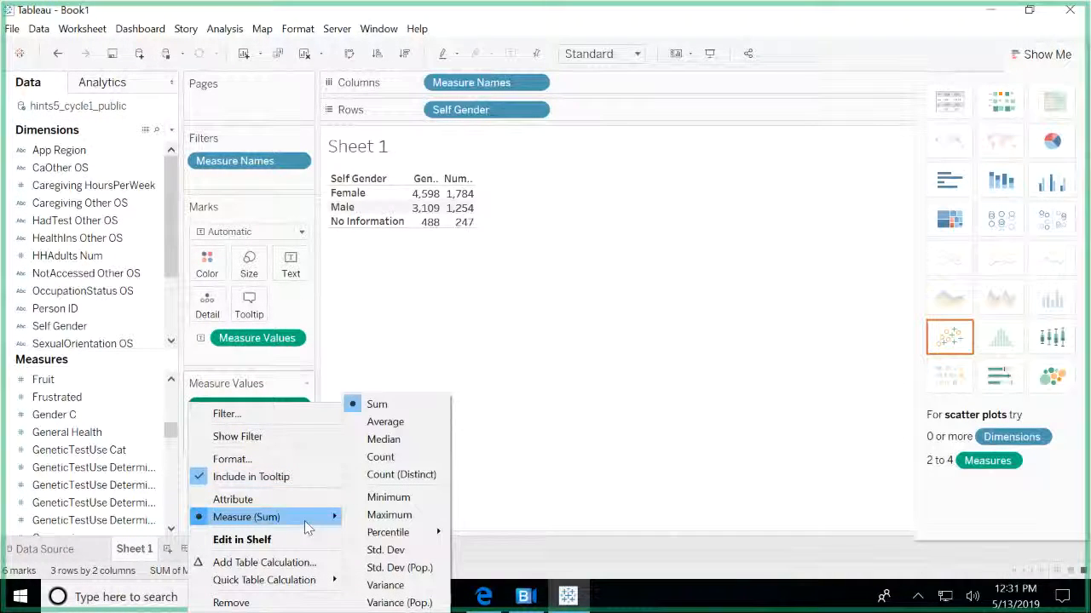
pyautogui.click(405, 428)
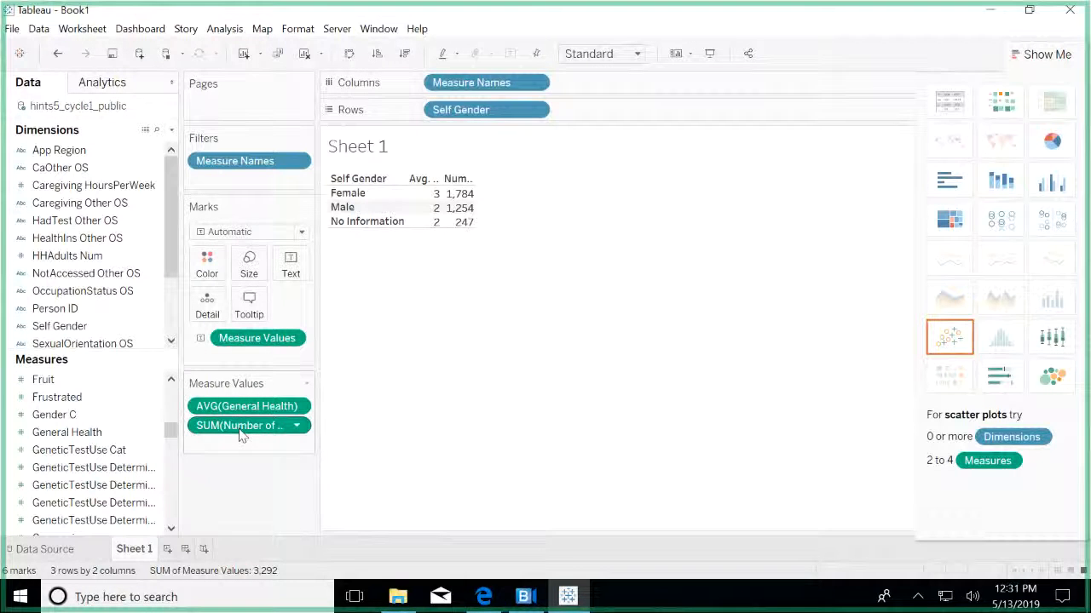
pyautogui.moveTo(241, 433); pyautogui.dragTo(434, 461)
pyautogui.moveTo(433, 457); pyautogui.dragTo(433, 462)
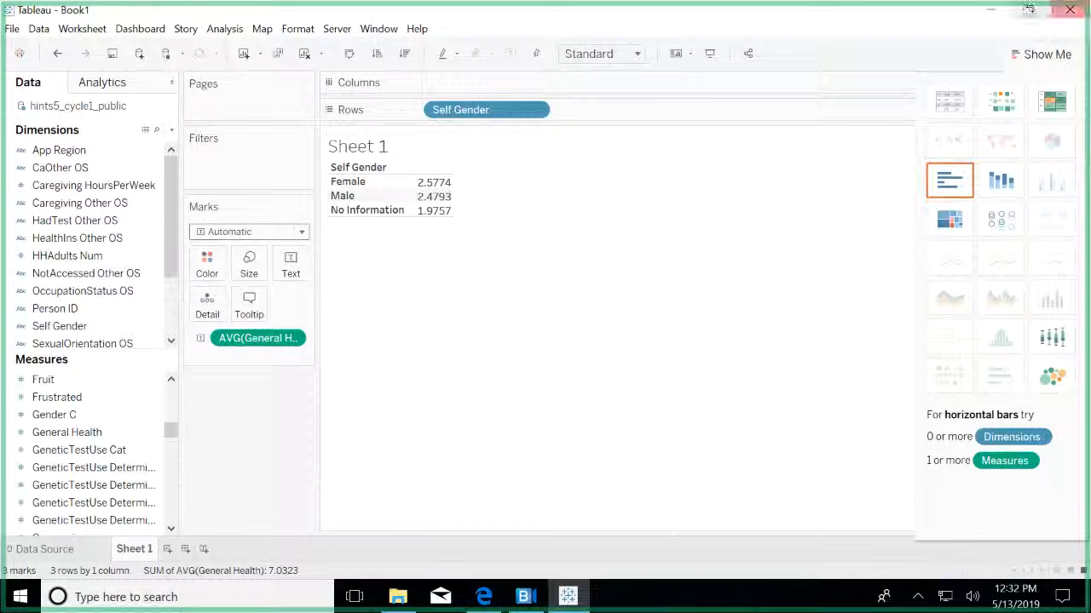
# Turn the average General Health table into a horizontal bar chart and swap its rows and columns
pyautogui.click(1060, 58)
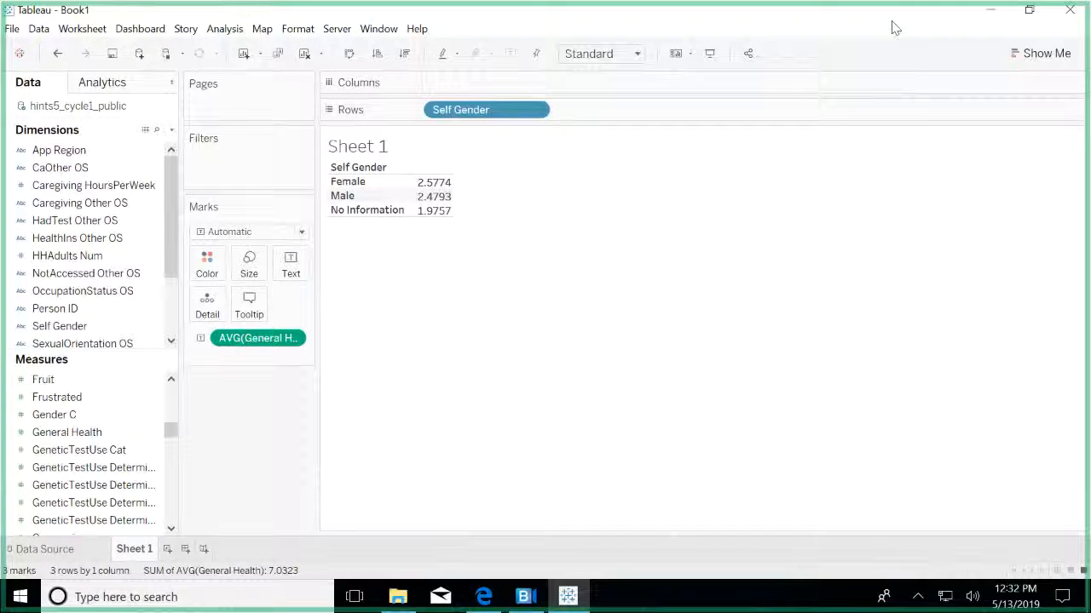
pyautogui.click(1039, 55)
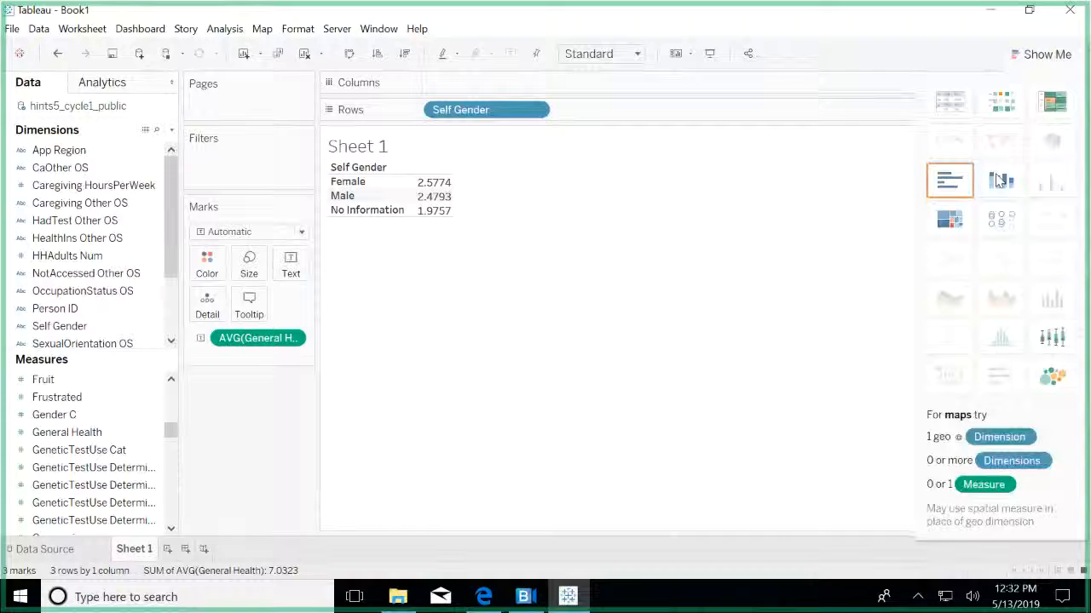
pyautogui.click(947, 179)
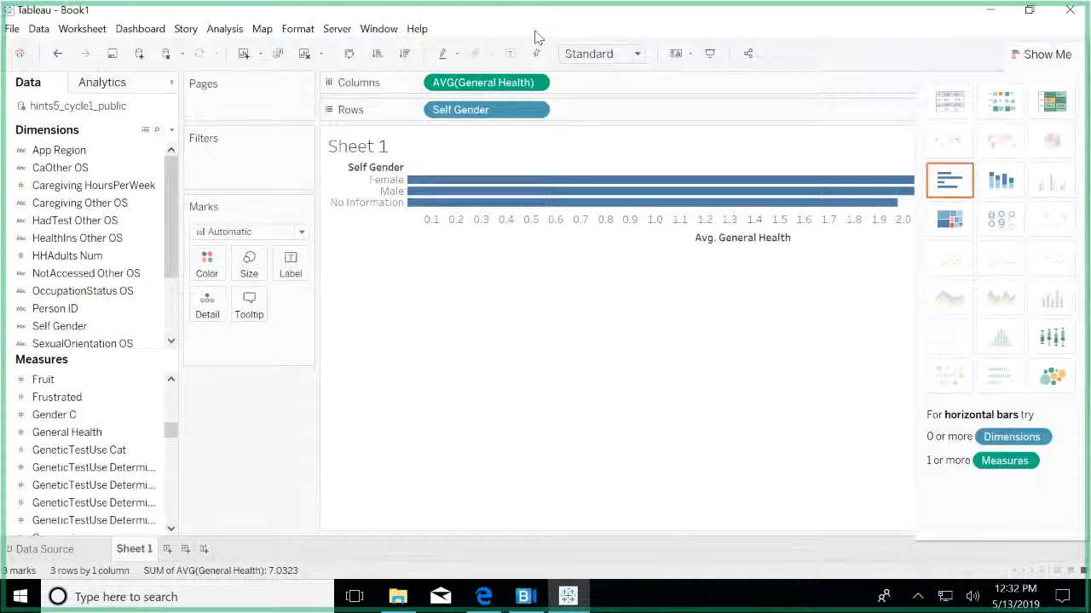
pyautogui.click(1049, 54)
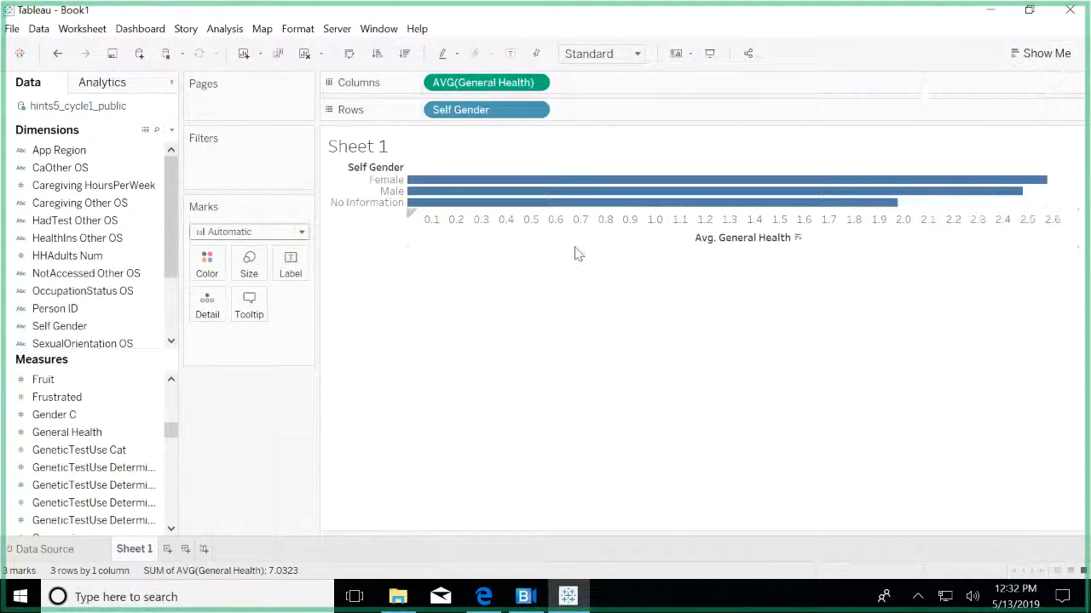
pyautogui.click(348, 56)
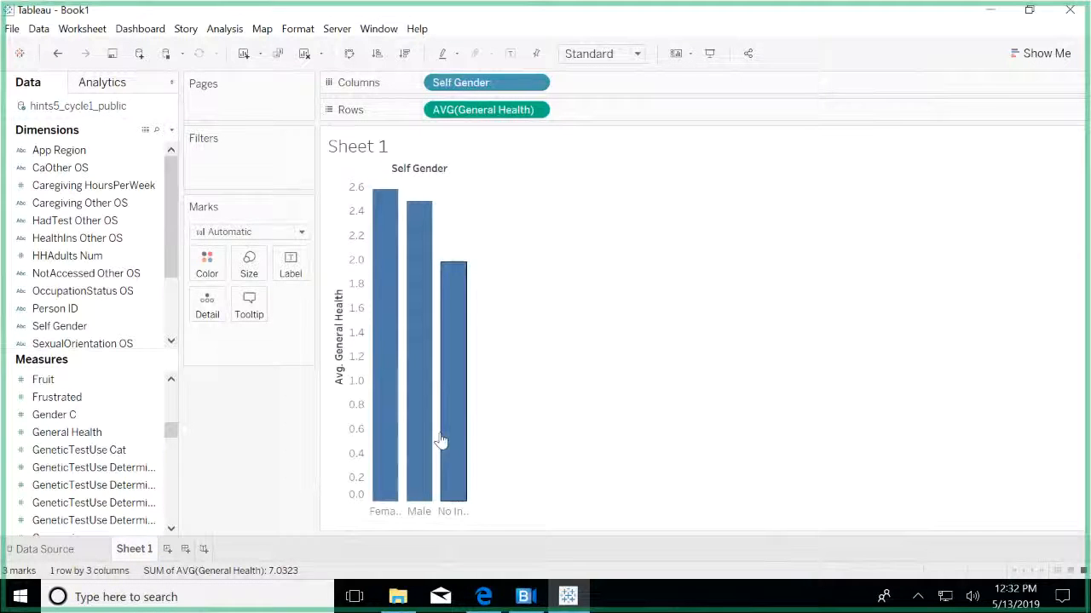
# Try to filter the General Health bar chart by the Self Gender dimension
pyautogui.click(42, 256)
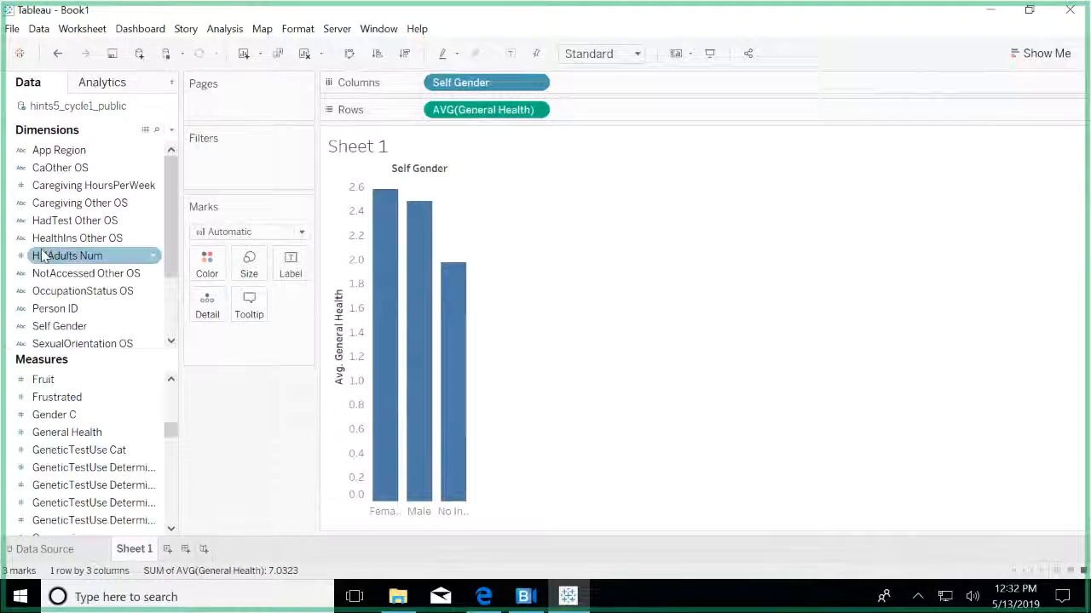
pyautogui.click(60, 450)
pyautogui.click(58, 417)
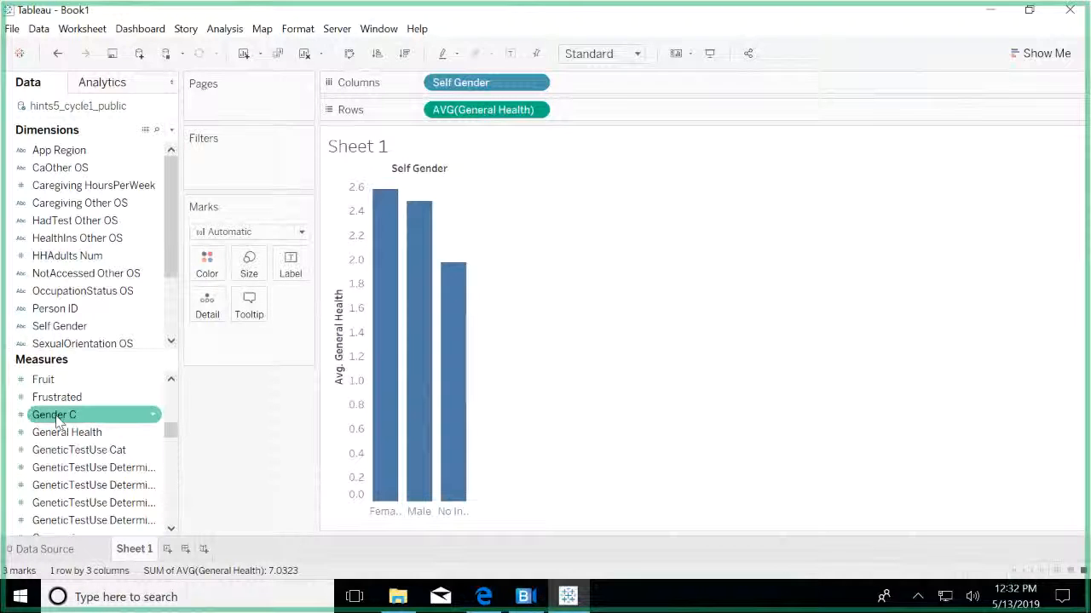
pyautogui.click(57, 328)
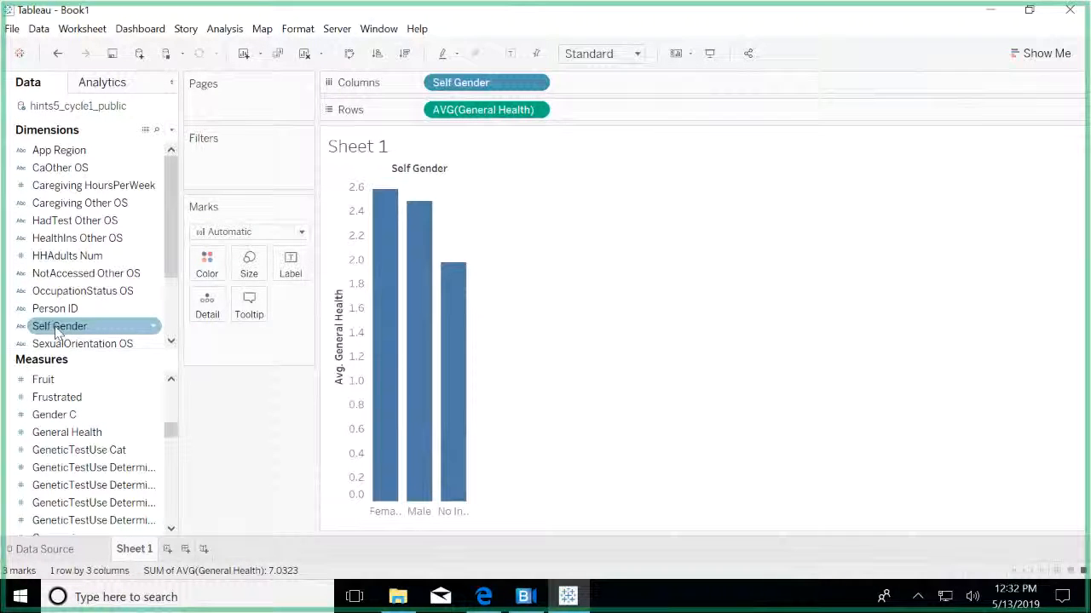
pyautogui.moveTo(57, 332); pyautogui.dragTo(232, 168)
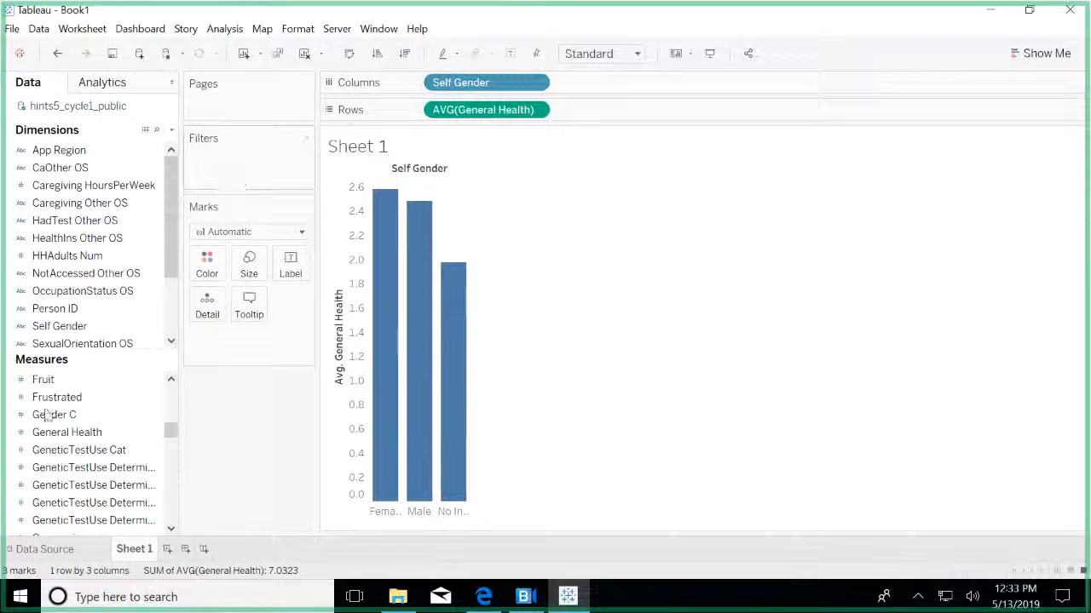
pyautogui.click(64, 327)
pyautogui.moveTo(61, 329); pyautogui.dragTo(234, 162)
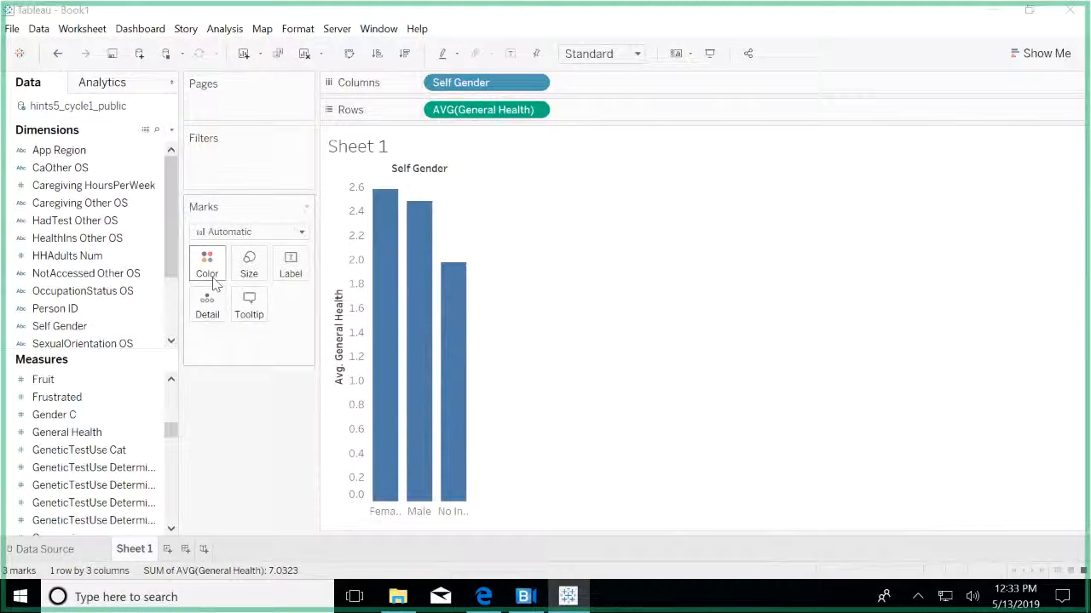
# Recolor the General Health bars, trying green before settling on light red
pyautogui.click(214, 280)
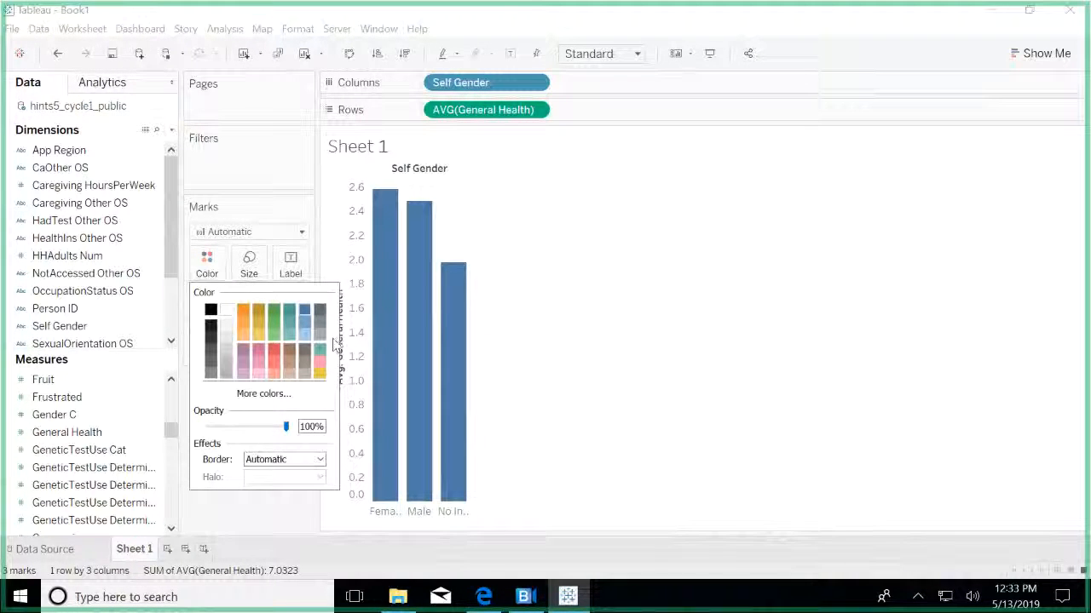
pyautogui.click(279, 330)
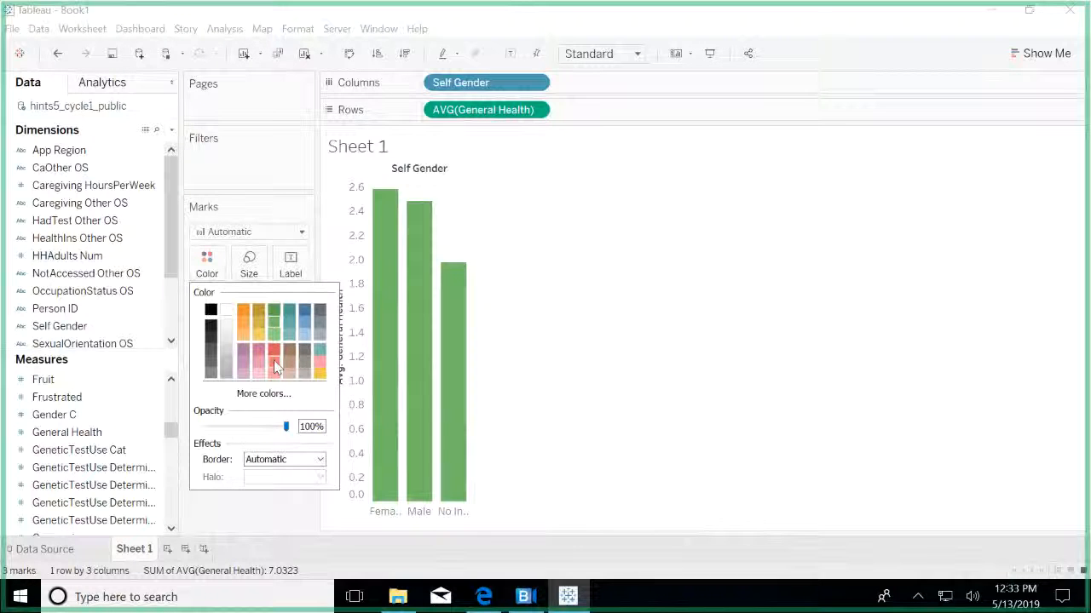
pyautogui.click(273, 360)
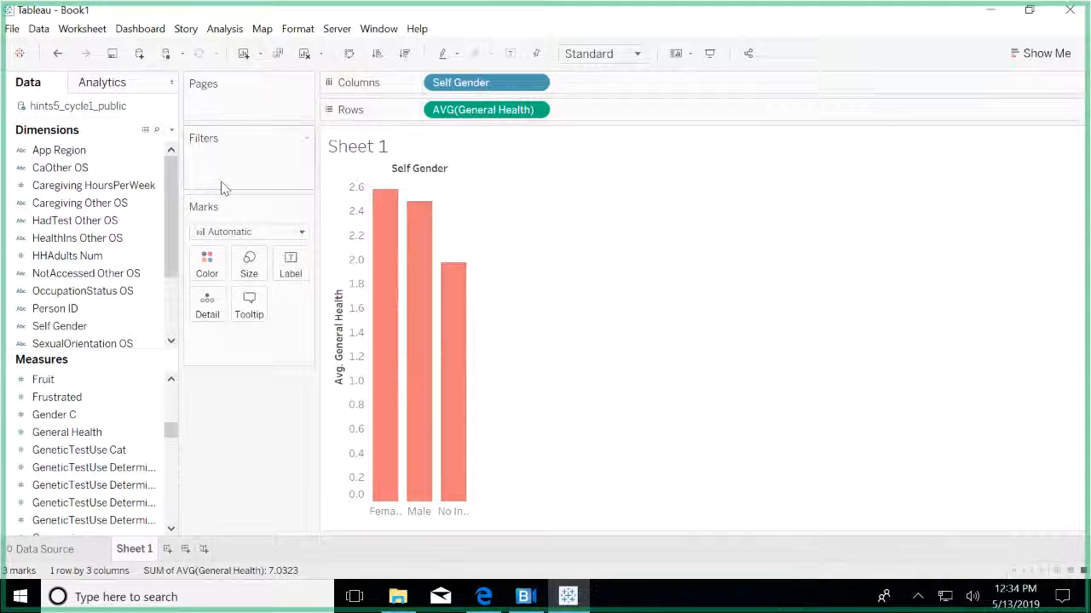
# Return to the start page and add the saved data source Sample - Superstore to the current workbook
pyautogui.click(12, 31)
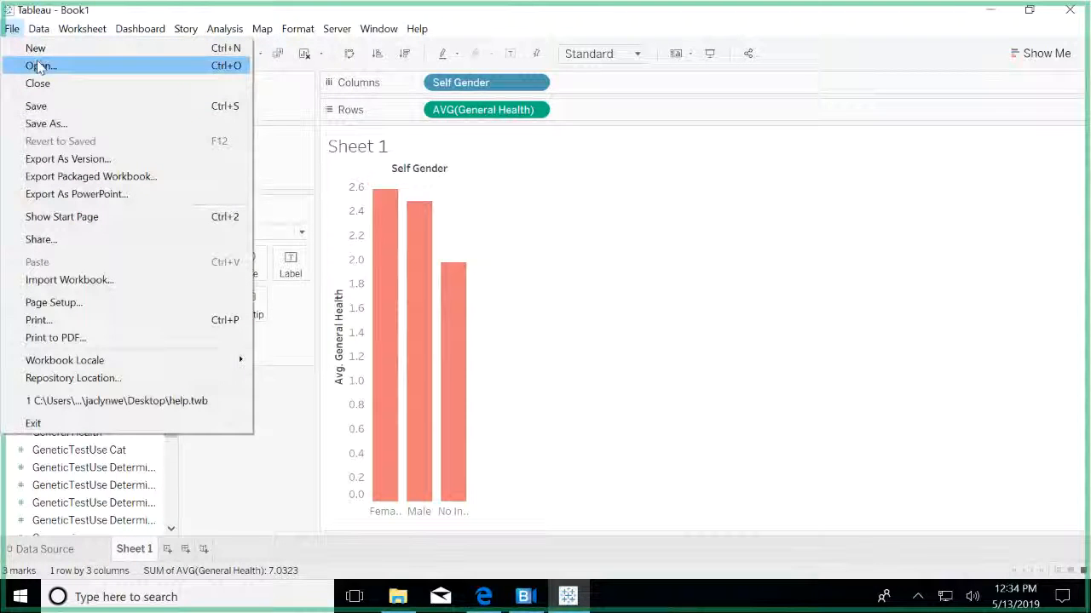
pyautogui.click(511, 334)
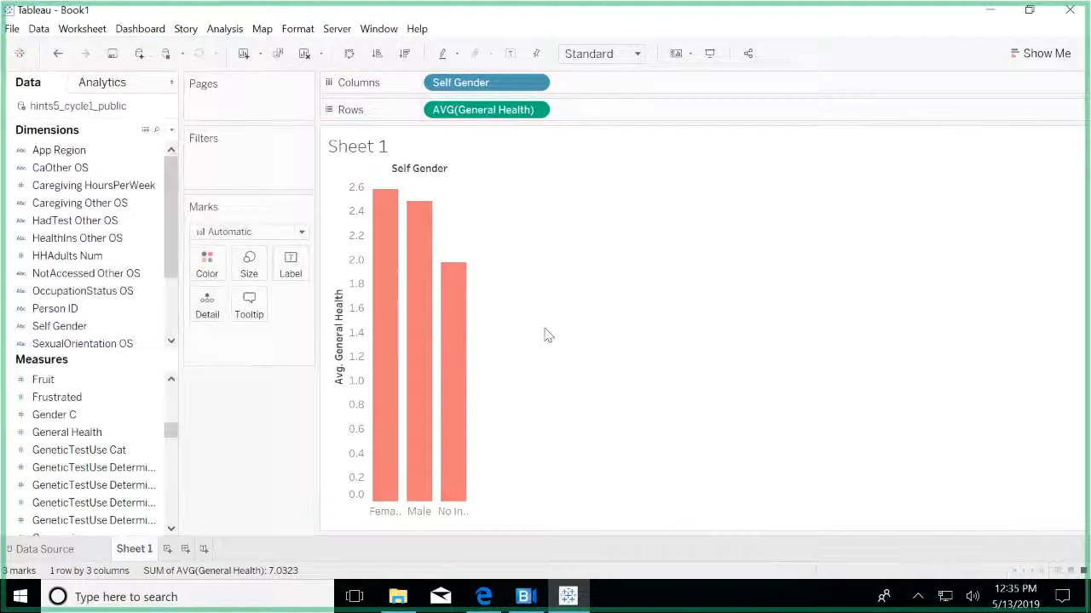
pyautogui.click(20, 56)
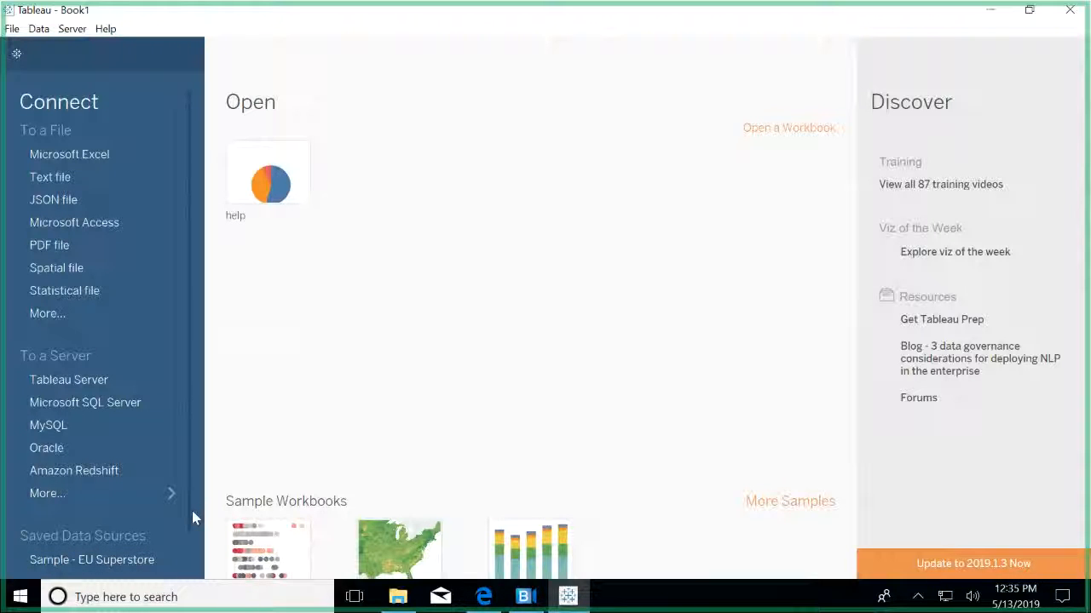
pyautogui.scroll(-1, 187, 535)
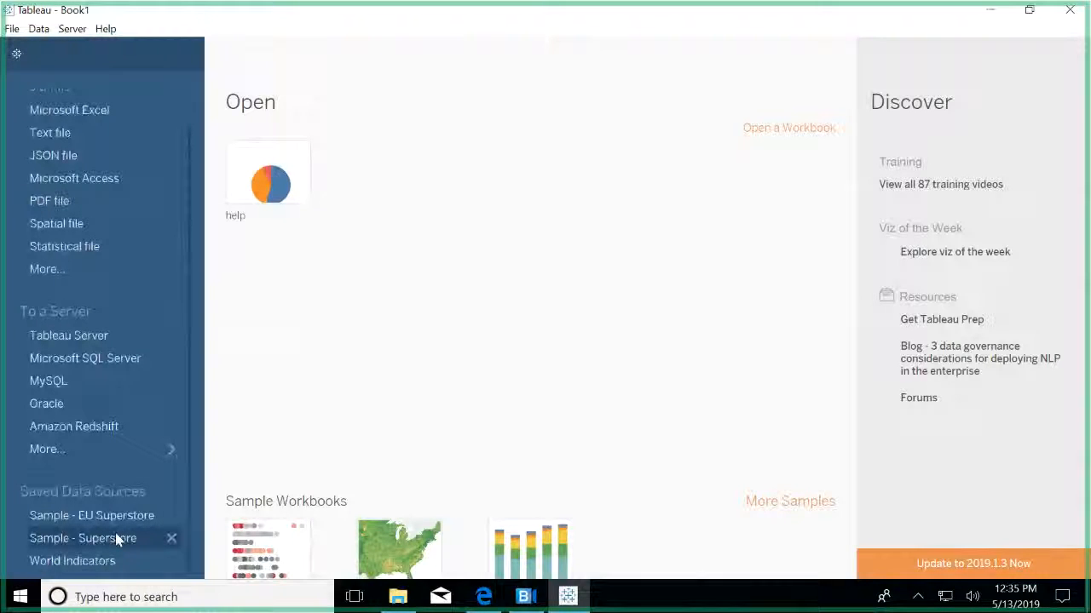
pyautogui.click(116, 538)
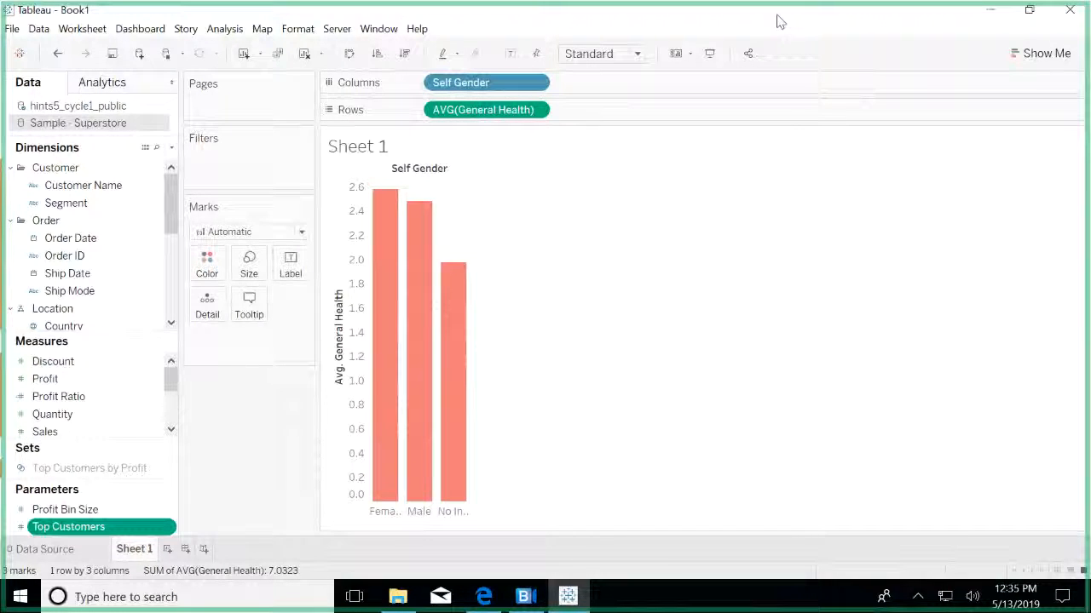
# Close the workbook without saving its changes
pyautogui.moveTo(777, 21); pyautogui.dragTo(703, 121)
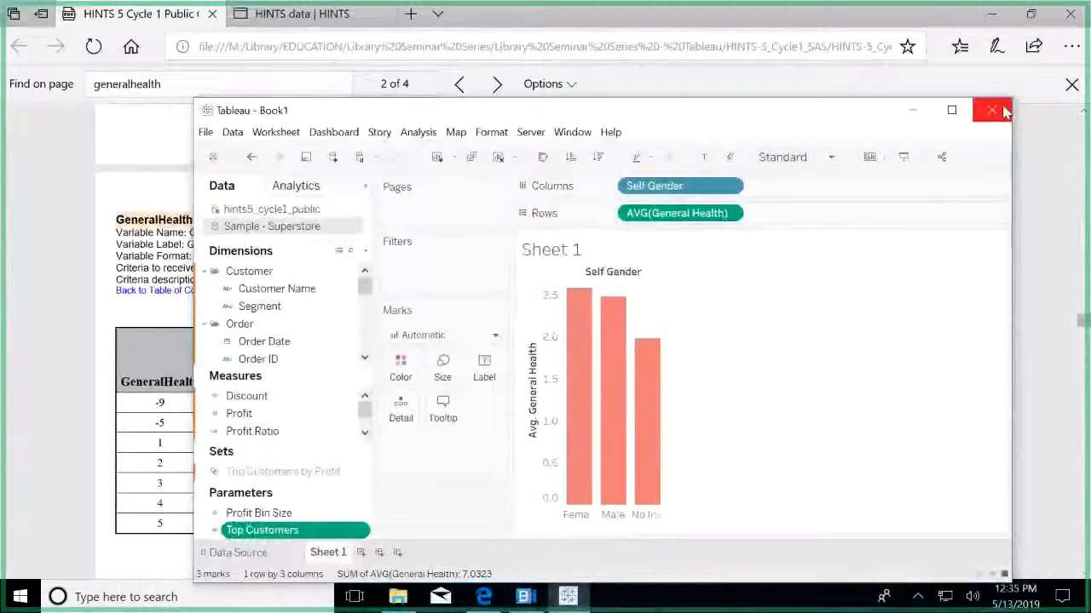
pyautogui.click(1004, 111)
pyautogui.click(637, 381)
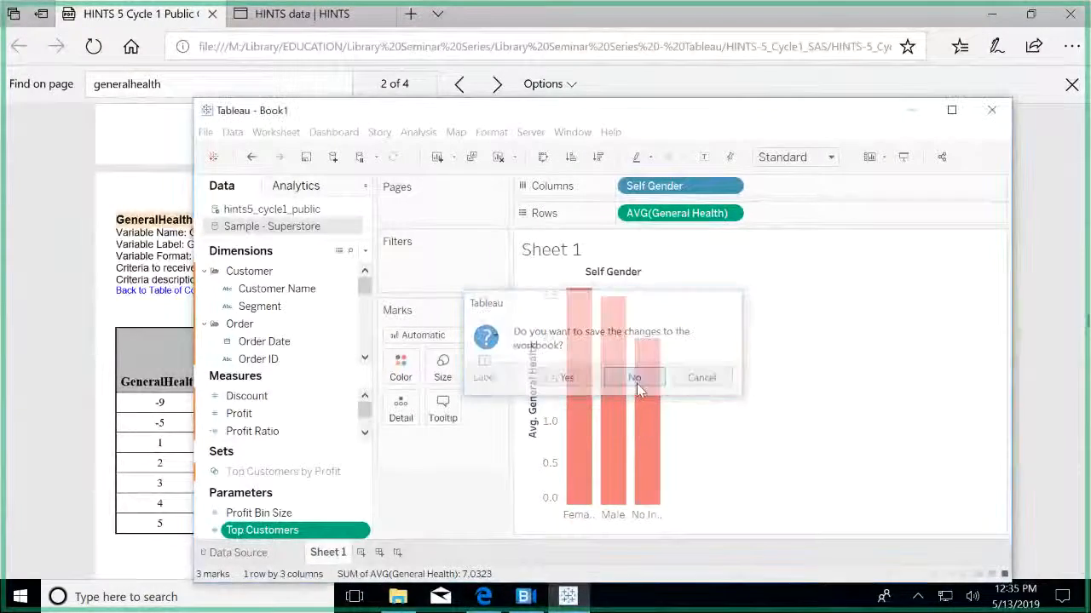
# Relaunch Tableau 2019.1, connect to the saved data source Sample - Superstore and maximize the window
pyautogui.click(17, 598)
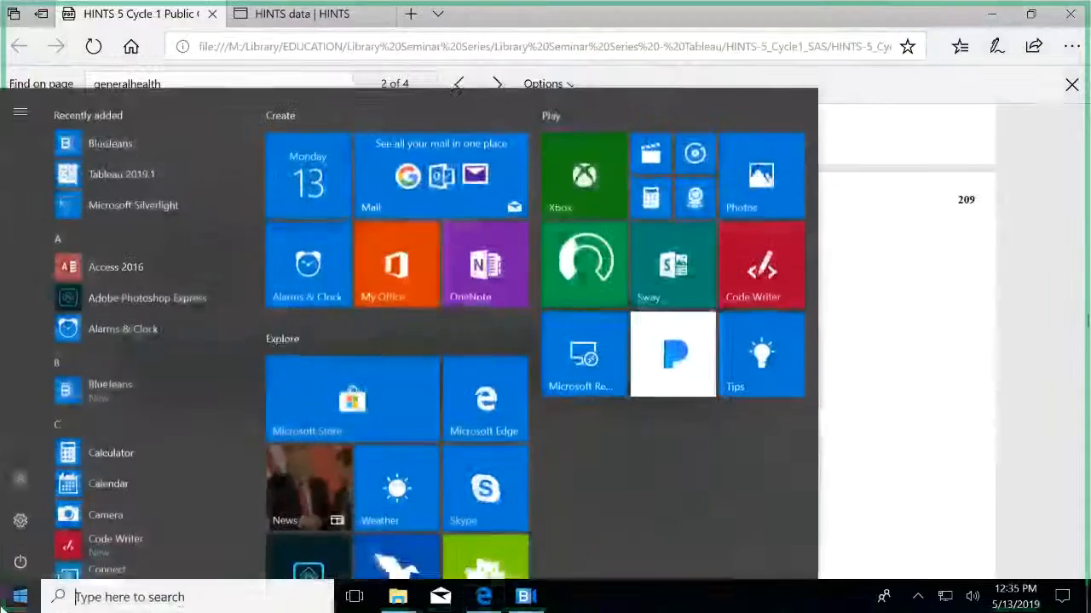
pyautogui.click(214, 174)
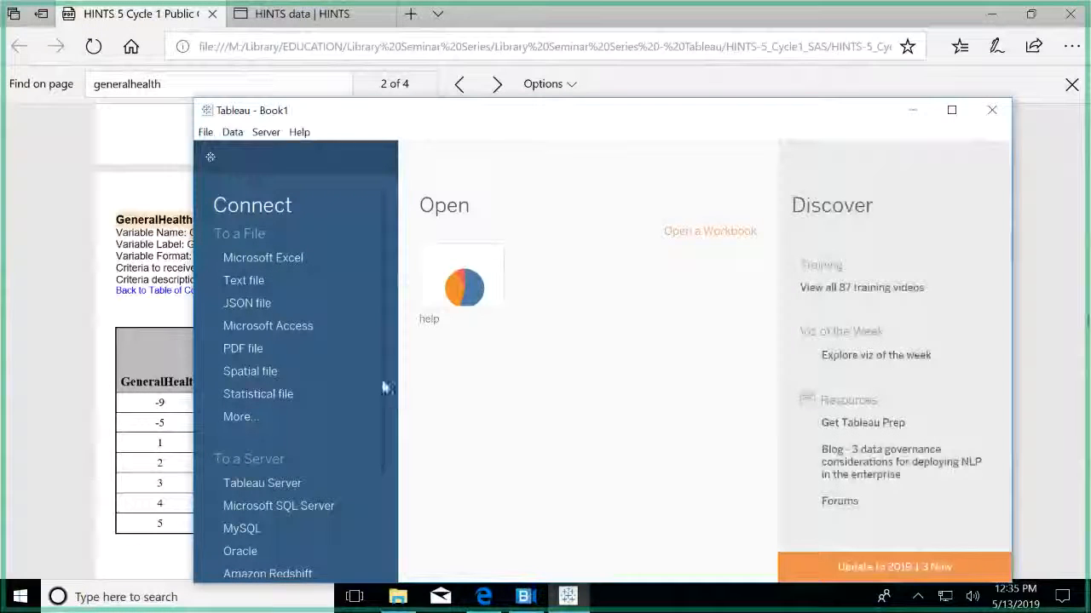
pyautogui.scroll(-3, 379, 400)
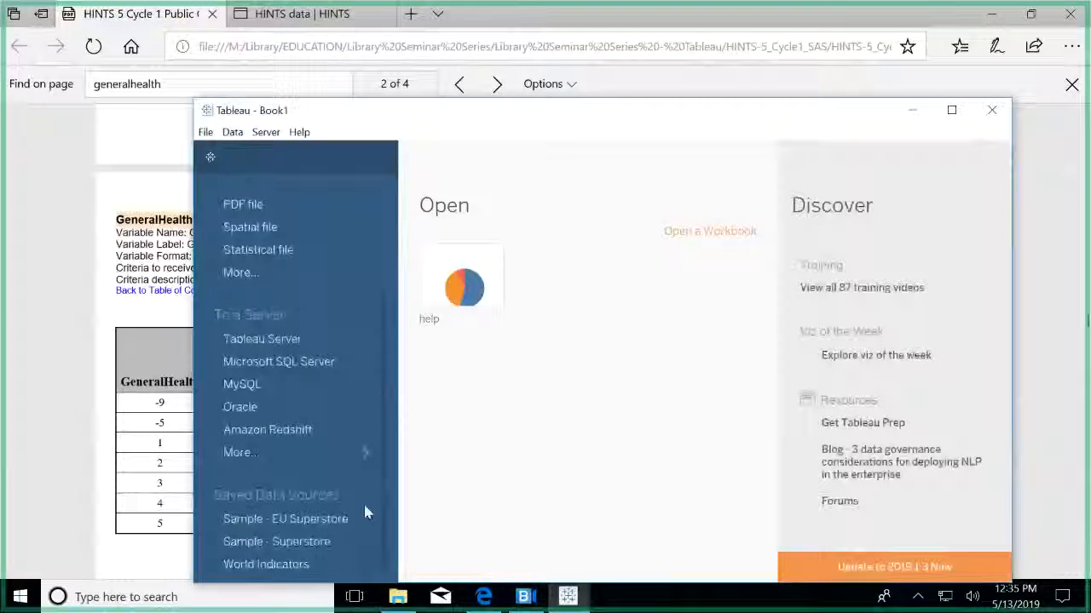
pyautogui.click(310, 542)
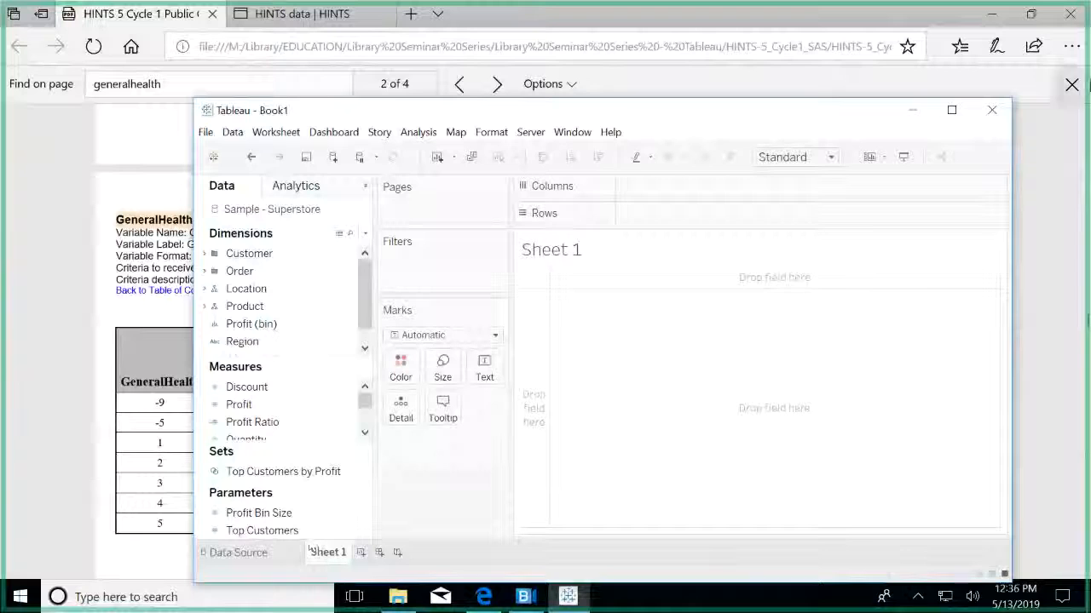
pyautogui.click(951, 112)
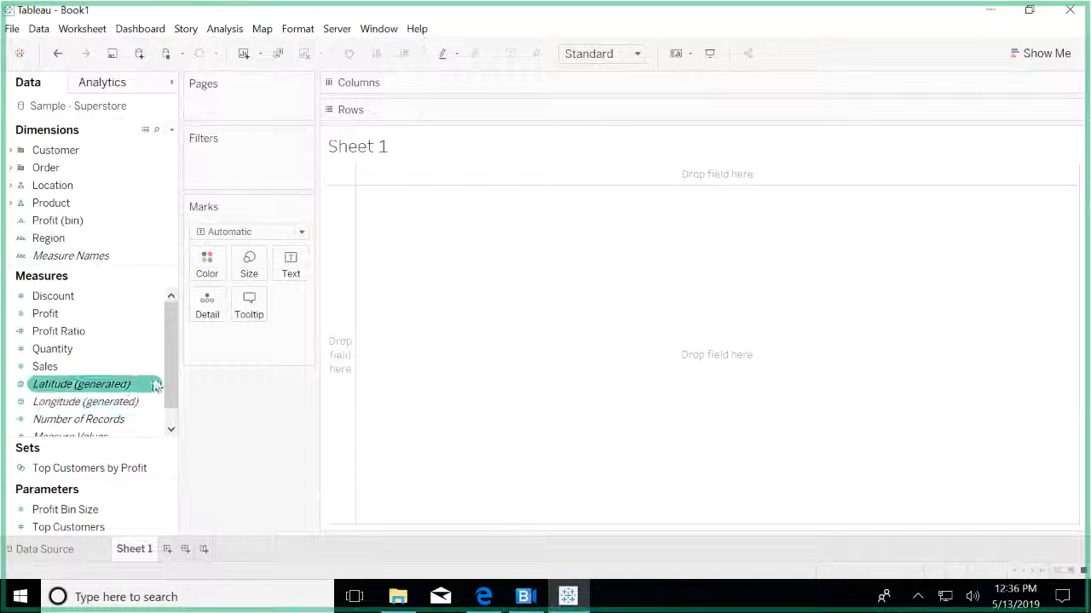
# Add the Region dimension to the rows of Sheet 1
pyautogui.scroll(-1, 168, 424)
pyautogui.scroll(1, 171, 312)
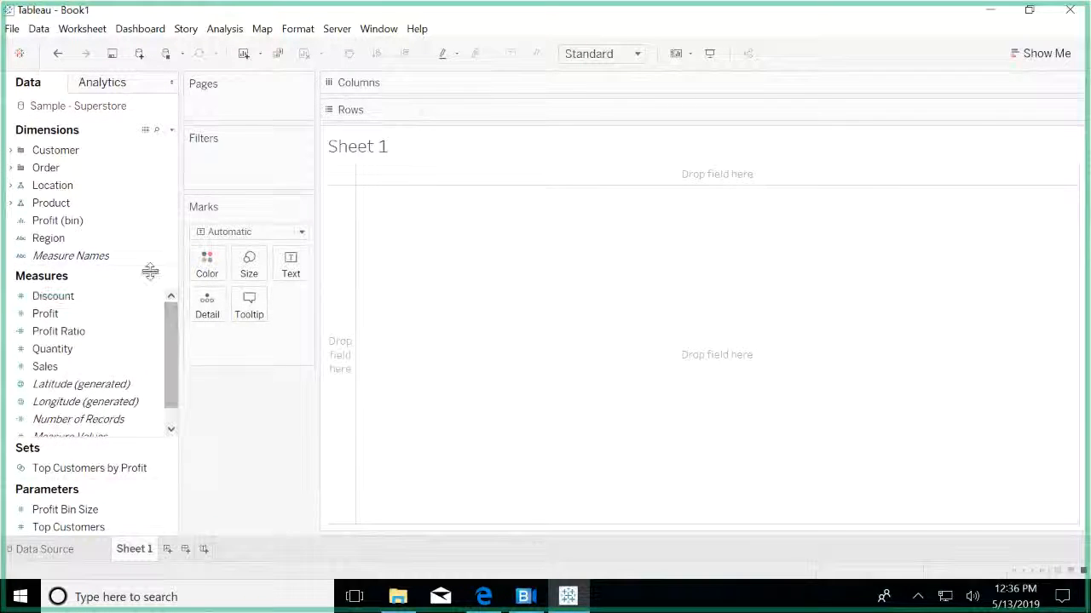
pyautogui.click(160, 223)
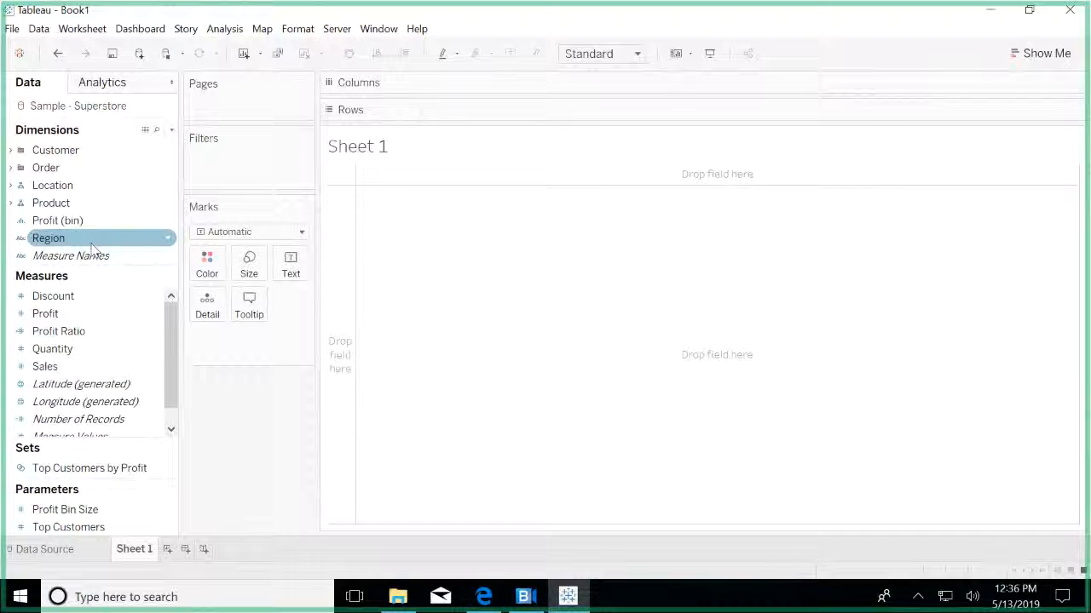
pyautogui.doubleClick(167, 242)
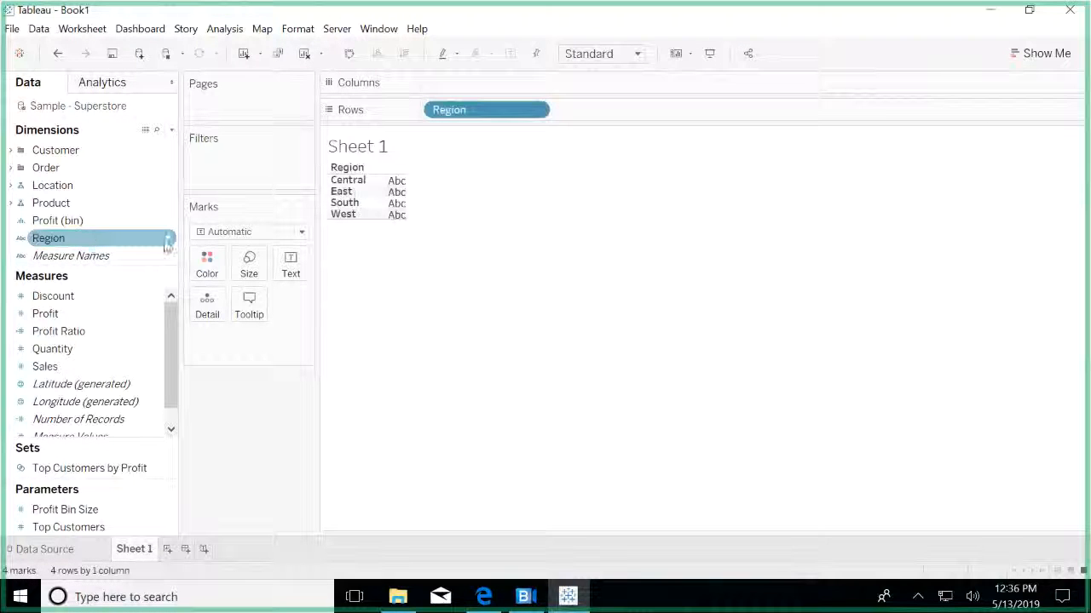
# Examine the Orders columns in the data source, including the geographic role options of Country, and return to Sheet 1
pyautogui.click(59, 553)
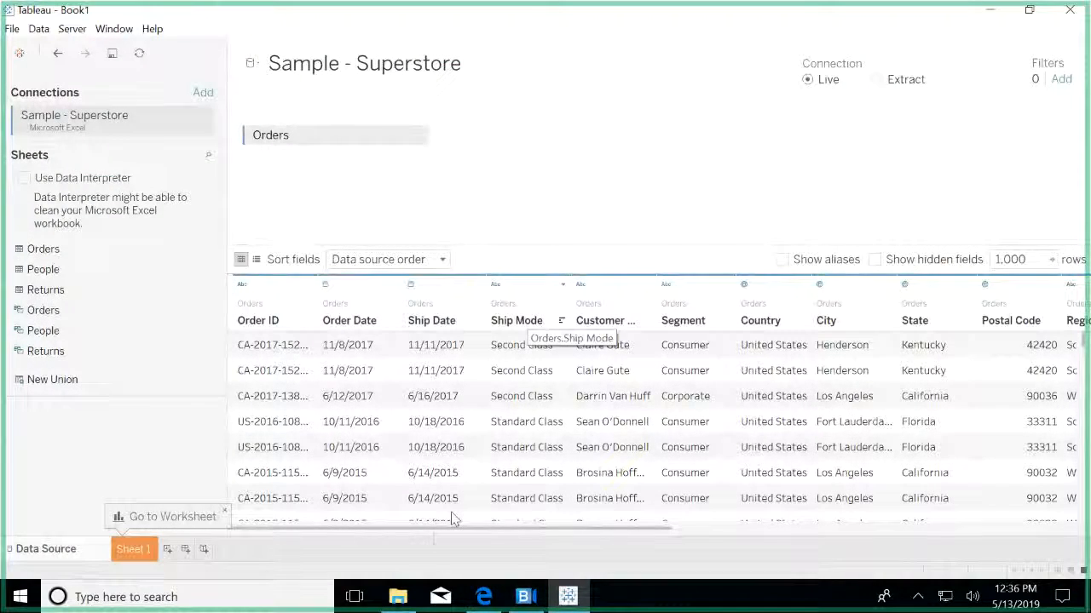
pyautogui.moveTo(451, 528); pyautogui.dragTo(491, 526)
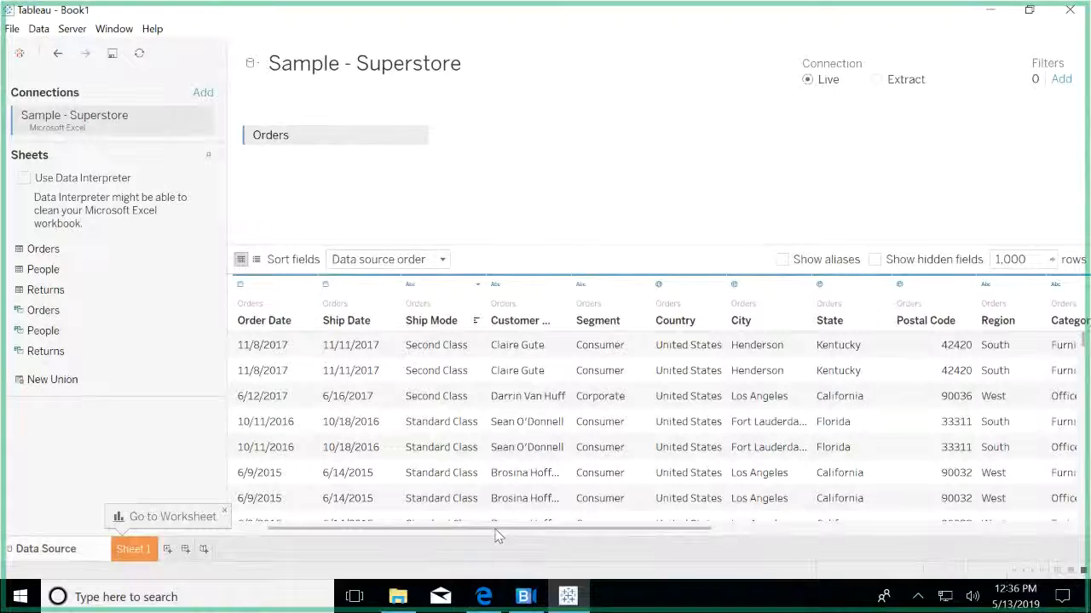
pyautogui.moveTo(498, 535); pyautogui.dragTo(621, 537)
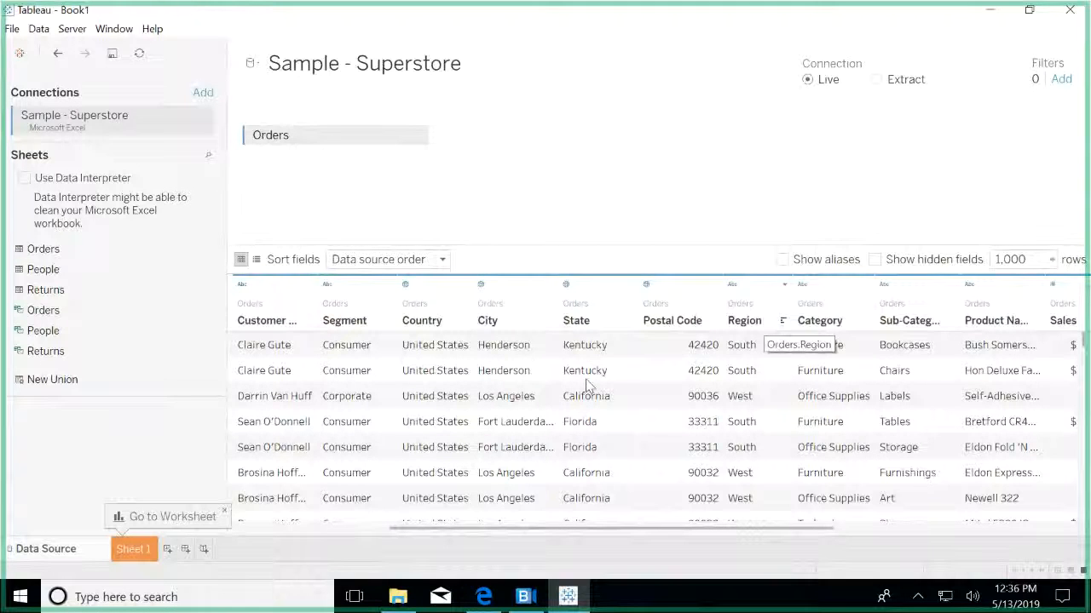
pyautogui.click(405, 285)
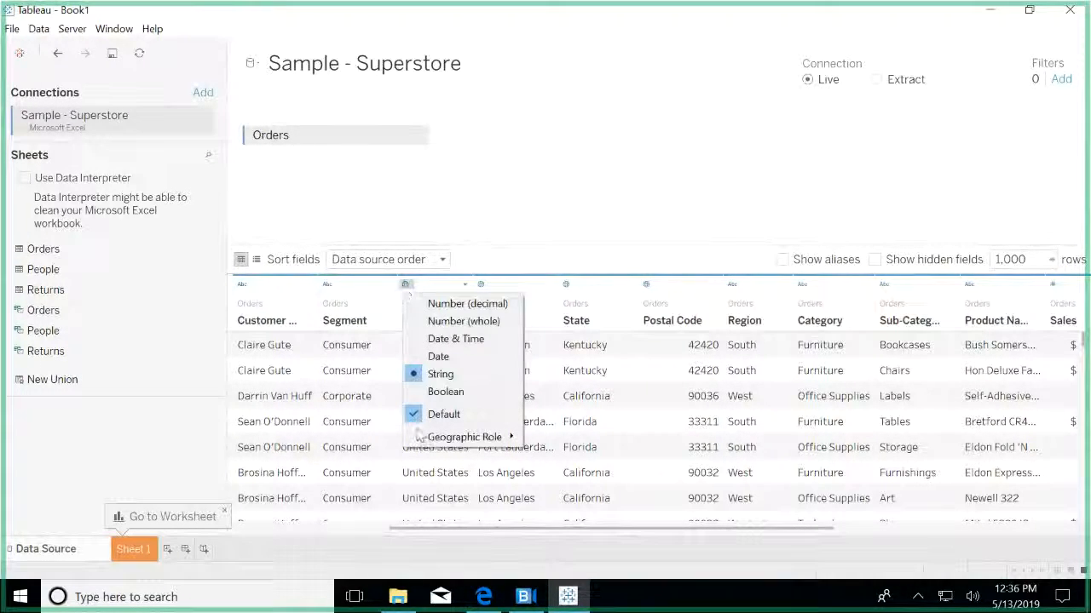
pyautogui.moveTo(431, 438)
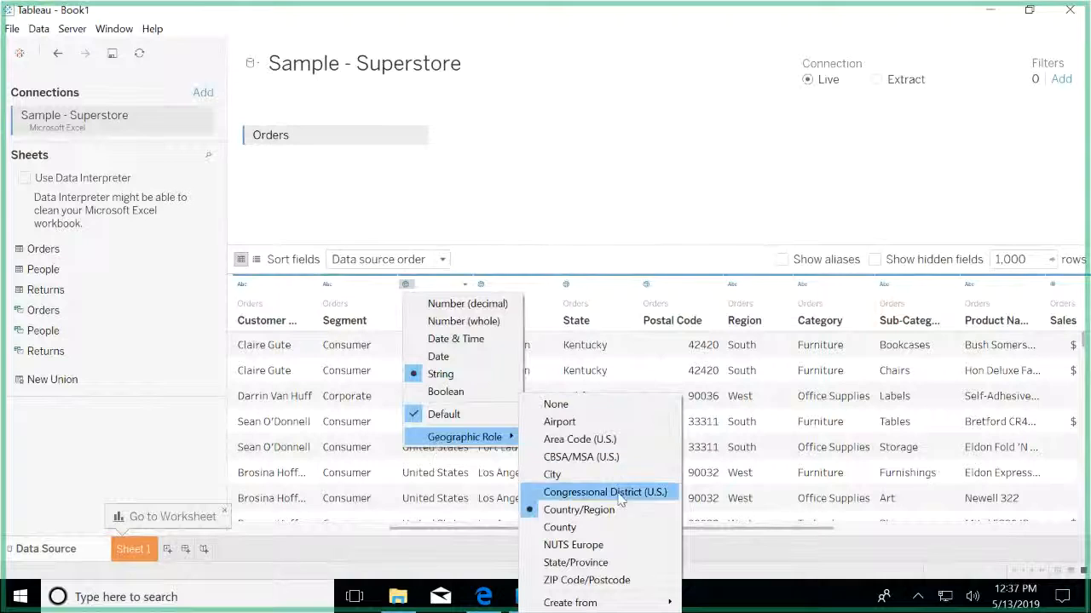
pyautogui.click(719, 141)
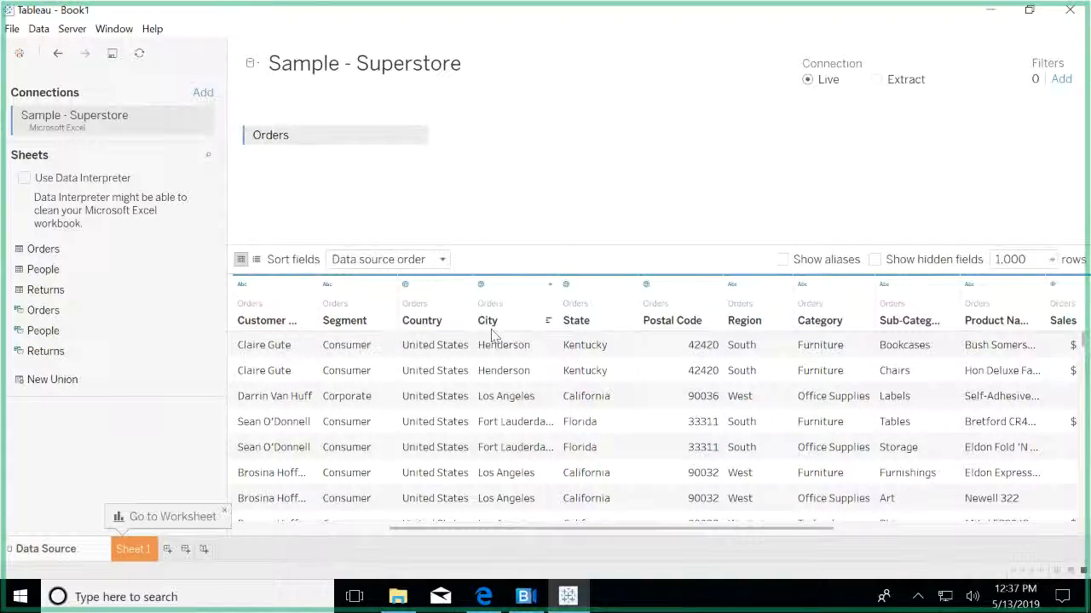
pyautogui.click(136, 550)
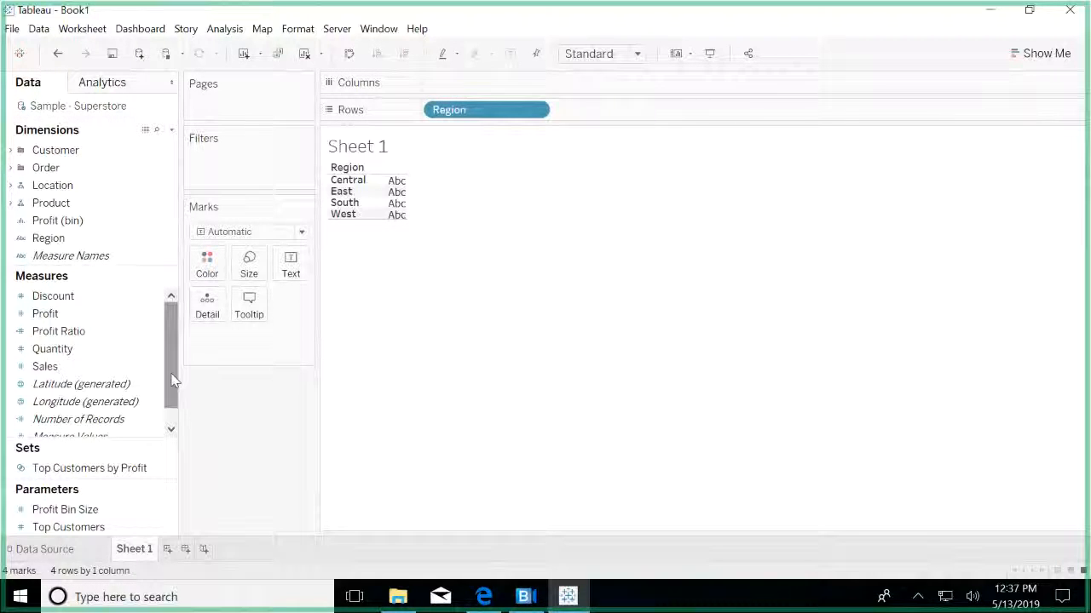
# Add the Profit measure to the Region table as text values, and remove Region from the rows
pyautogui.click(113, 335)
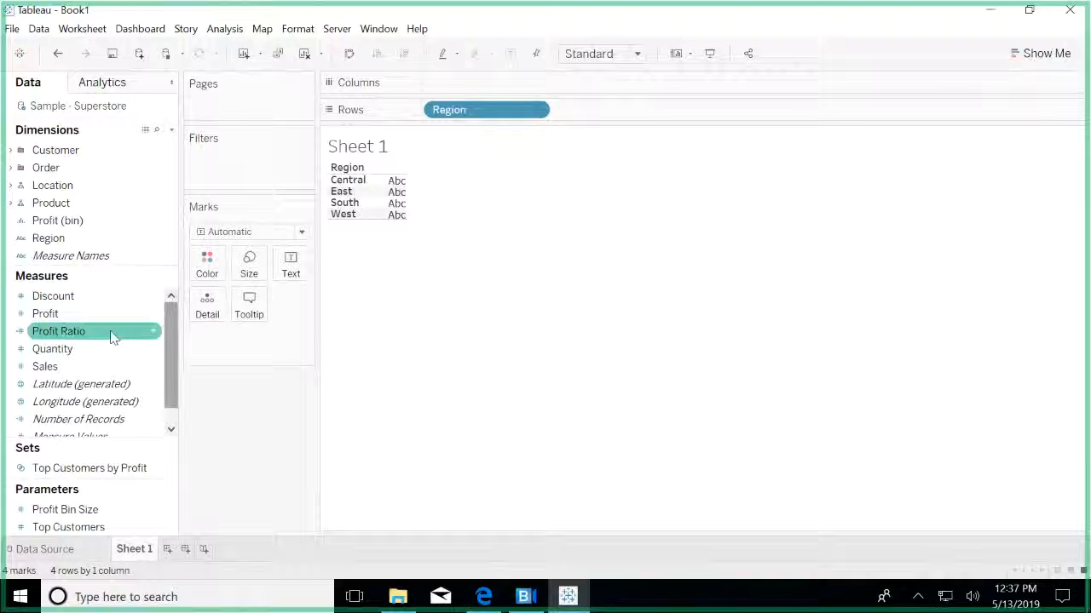
pyautogui.moveTo(46, 314); pyautogui.dragTo(557, 261)
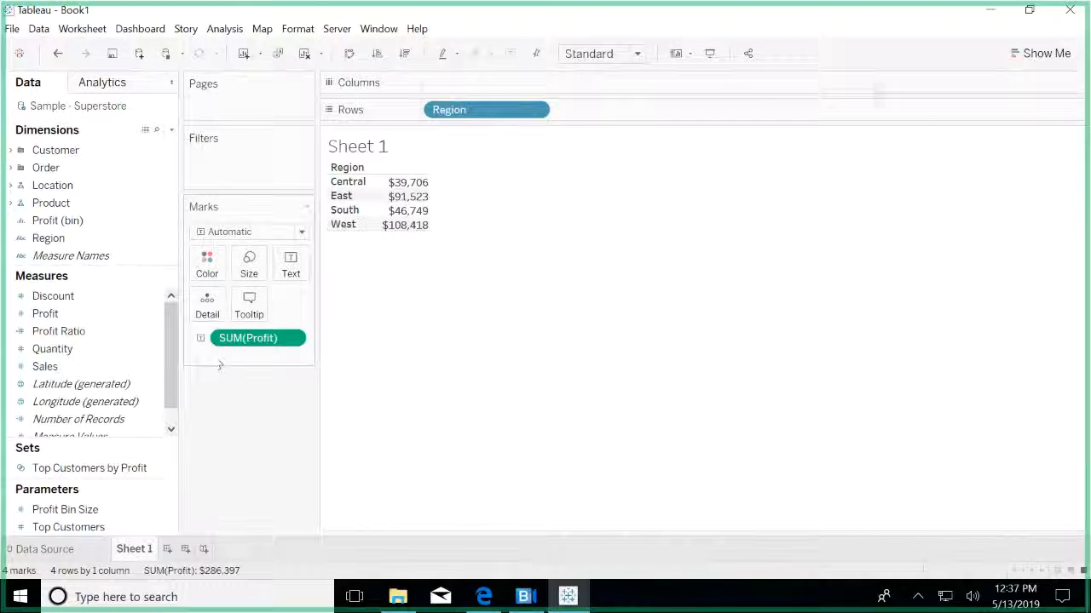
pyautogui.click(1046, 55)
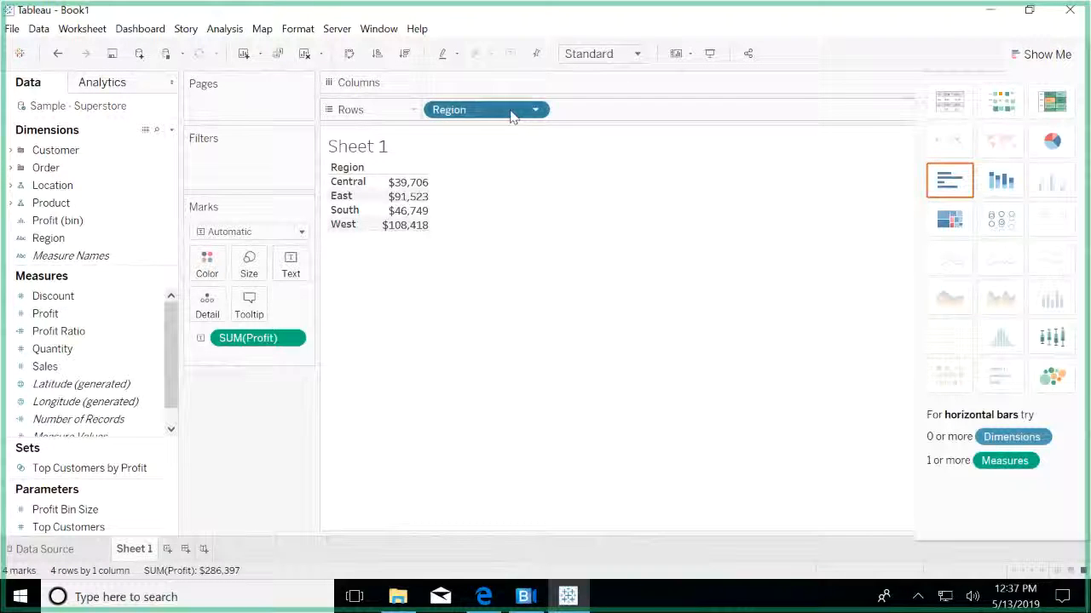
pyautogui.moveTo(512, 116); pyautogui.dragTo(47, 239)
# Add State from the Location hierarchy to Sheet 1 and display profit by state as a filled map
pyautogui.click(55, 189)
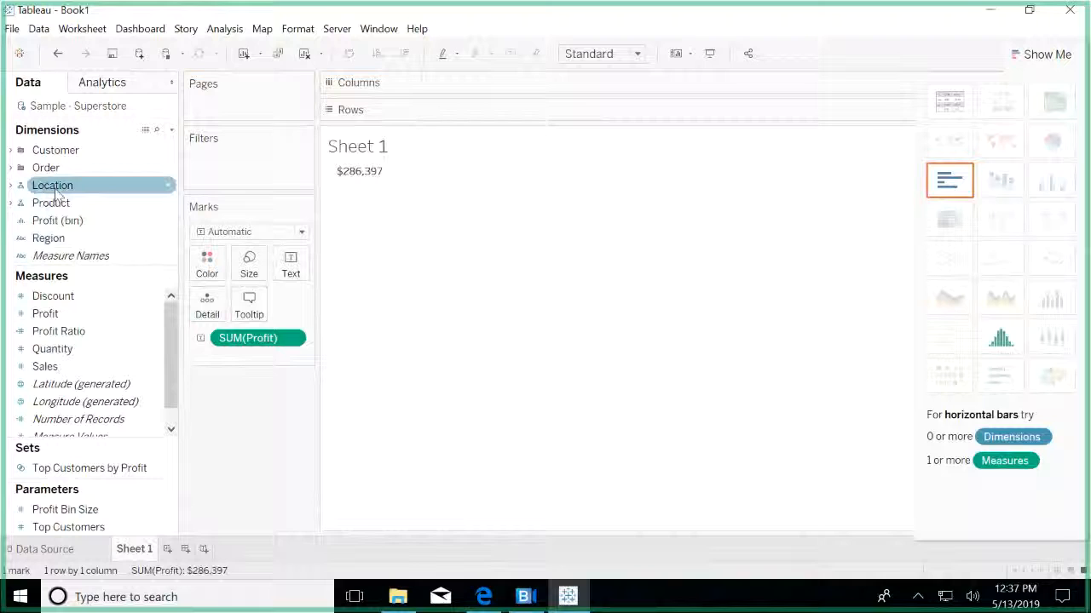
pyautogui.click(55, 192)
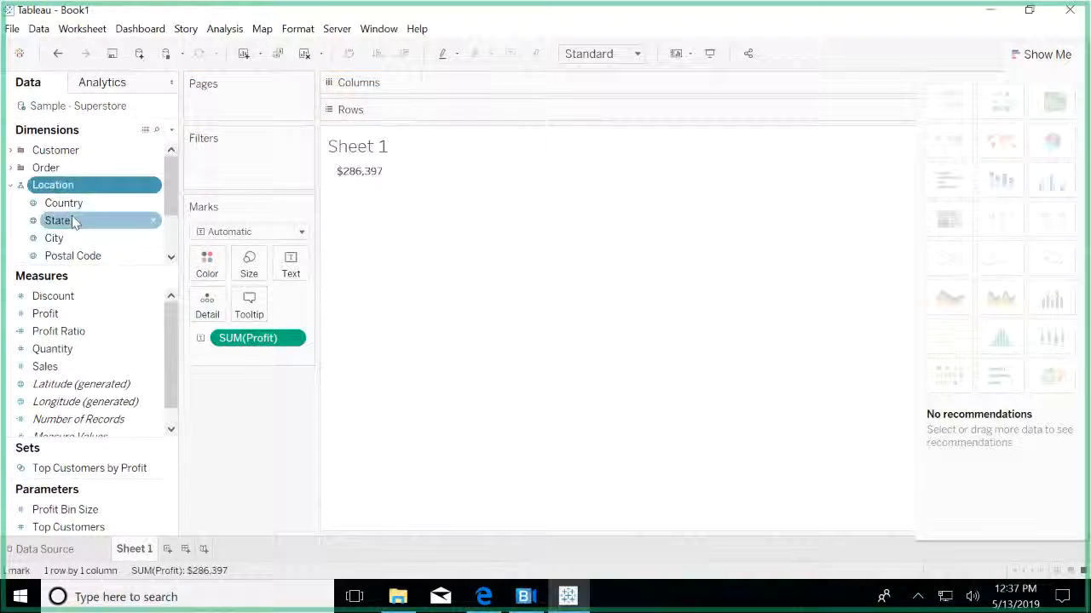
pyautogui.doubleClick(74, 223)
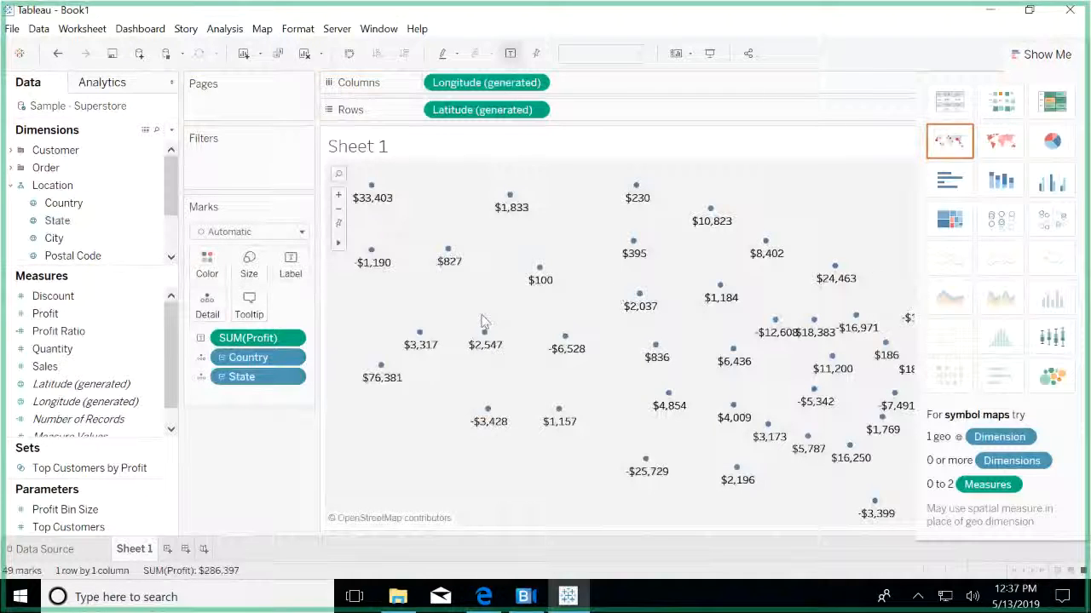
pyautogui.click(1002, 143)
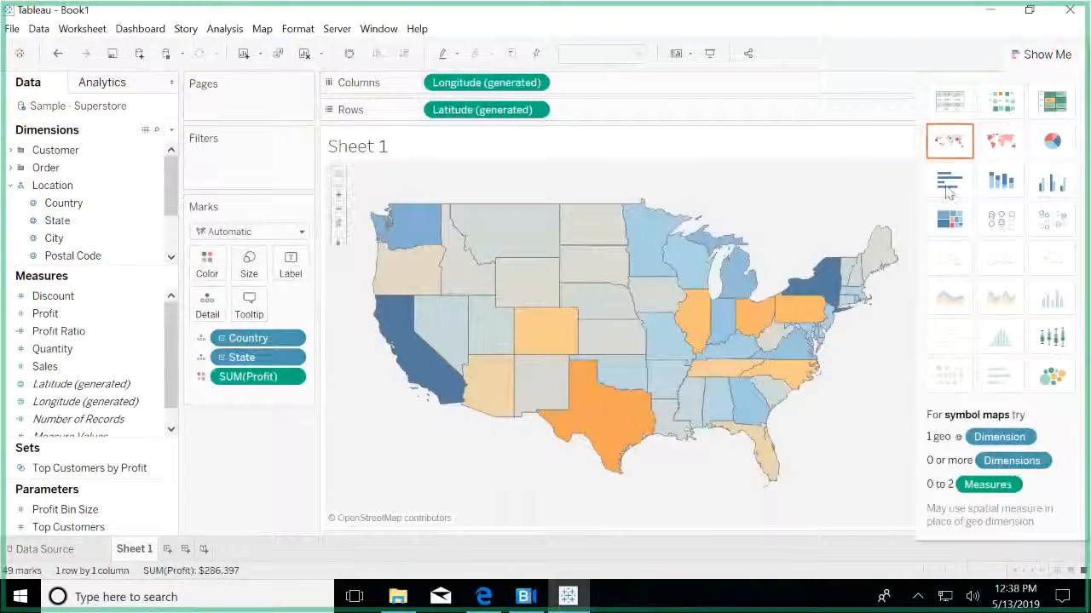
pyautogui.click(1048, 54)
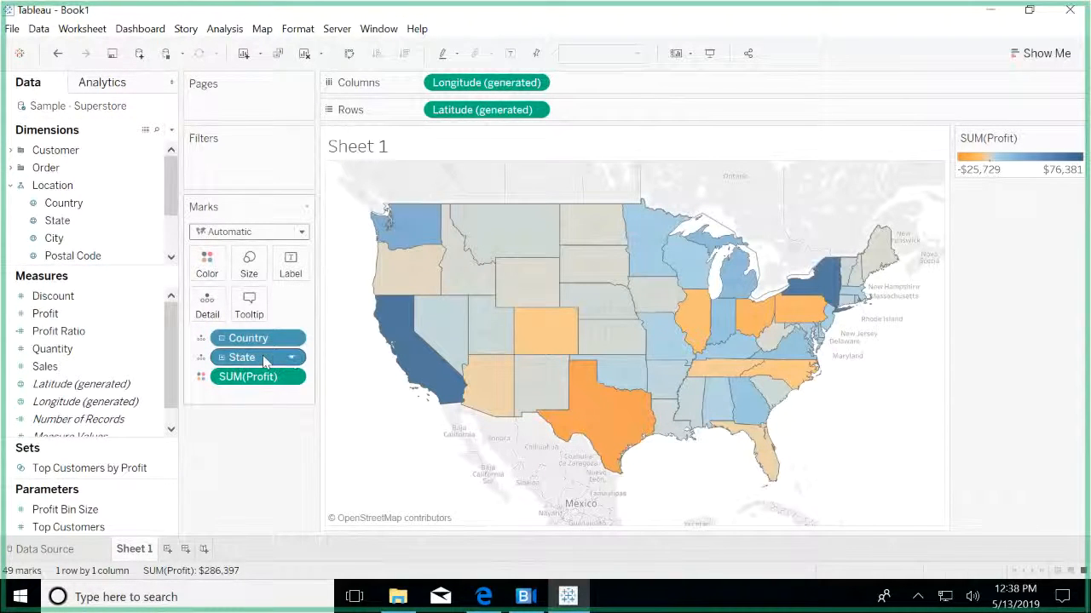
# Add City to the profit map and zoom in on the central United States
pyautogui.click(292, 360)
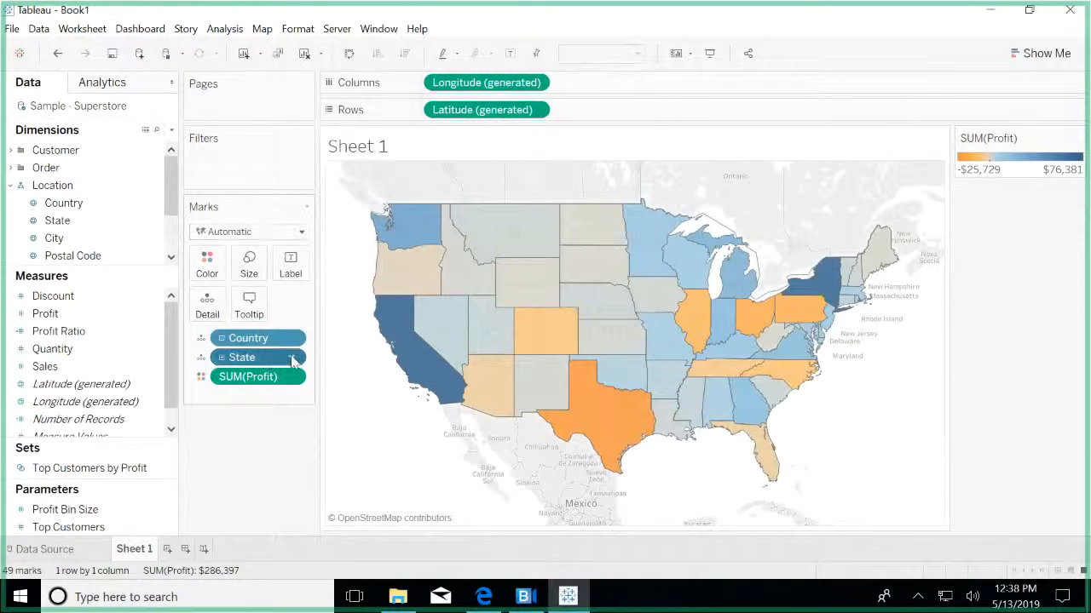
pyautogui.click(47, 239)
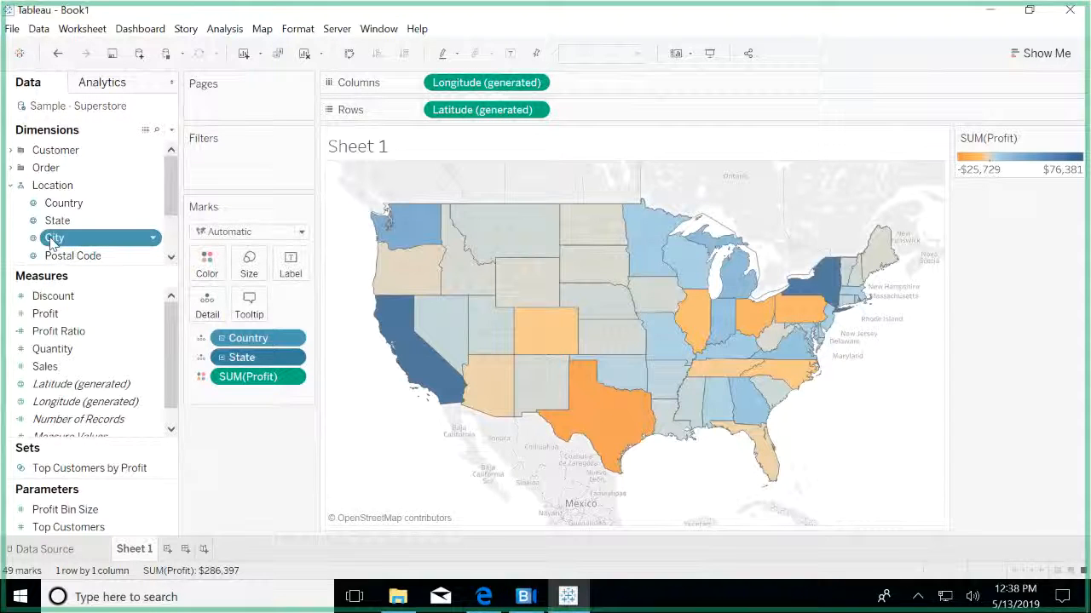
pyautogui.doubleClick(59, 240)
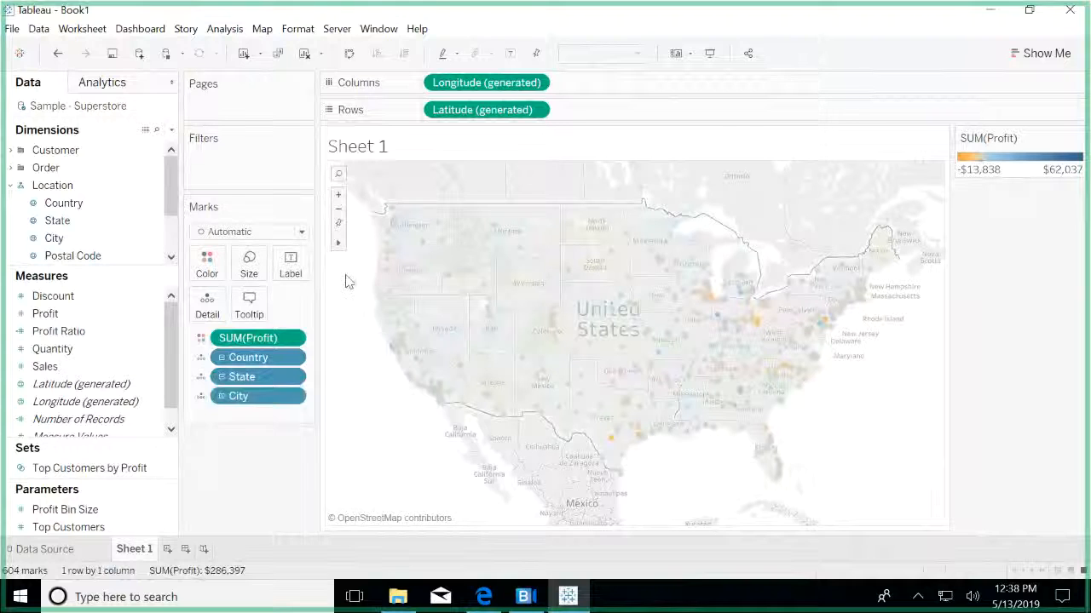
pyautogui.click(339, 197)
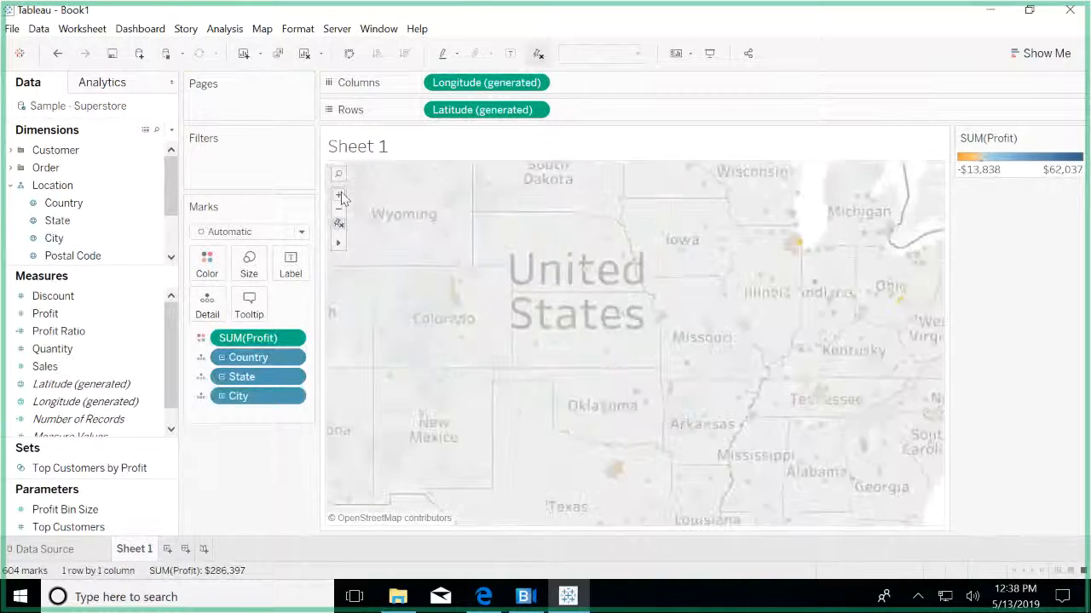
pyautogui.click(339, 197)
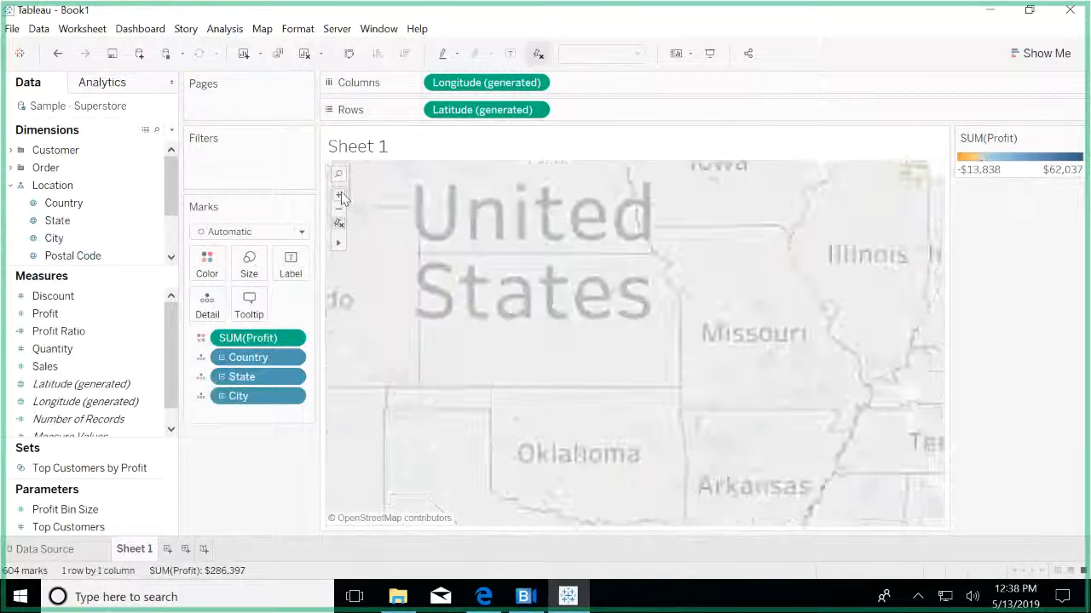
# Select city marks around Missouri and Oklahoma, clear the selection, and undo back to the state-level filled map
pyautogui.click(771, 320)
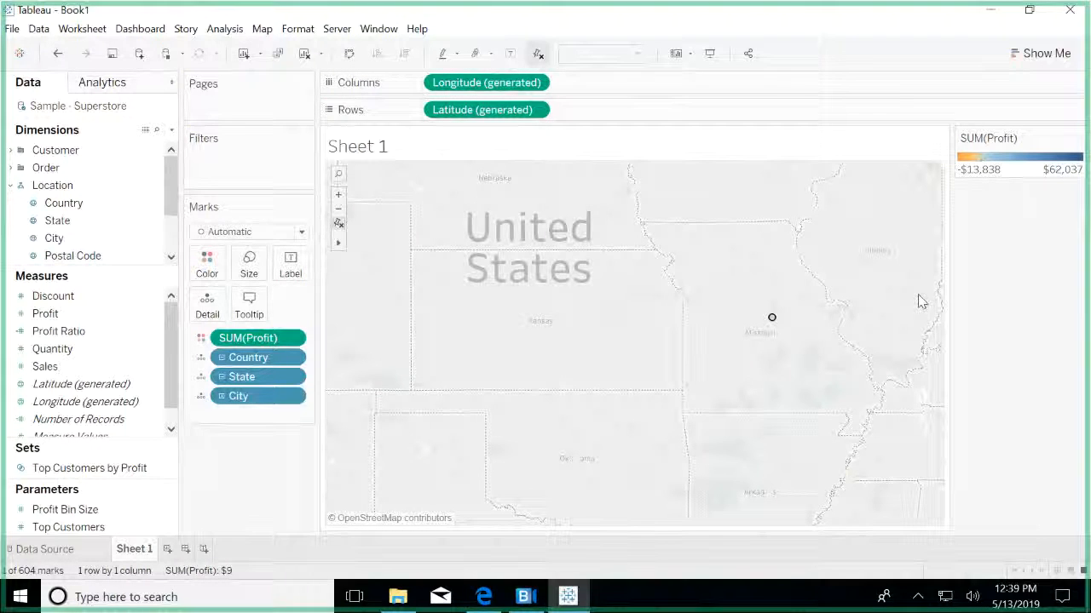
pyautogui.moveTo(920, 290); pyautogui.dragTo(518, 468)
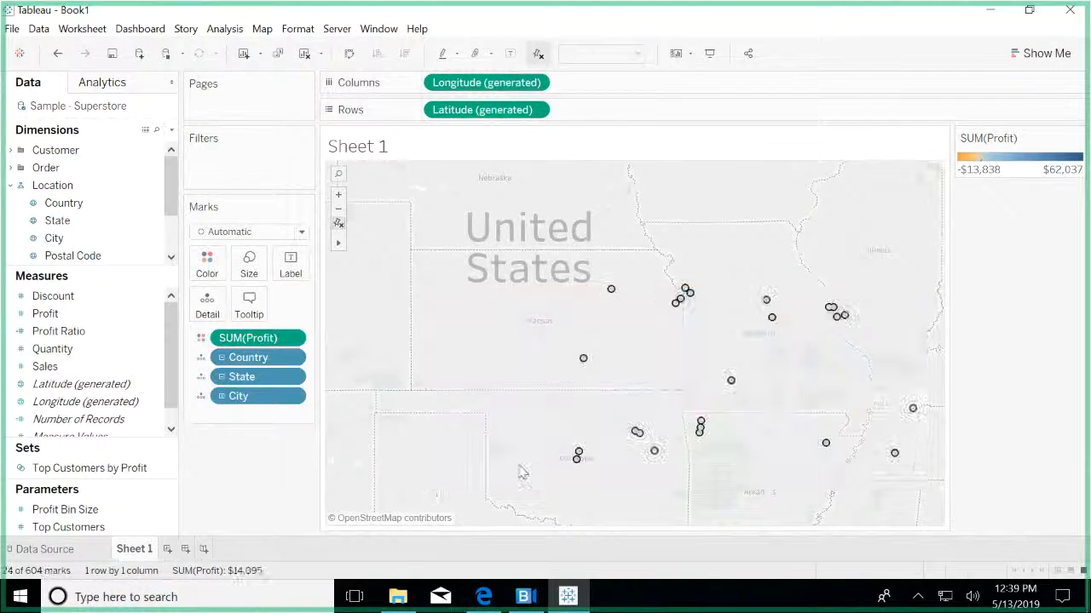
pyautogui.click(519, 329)
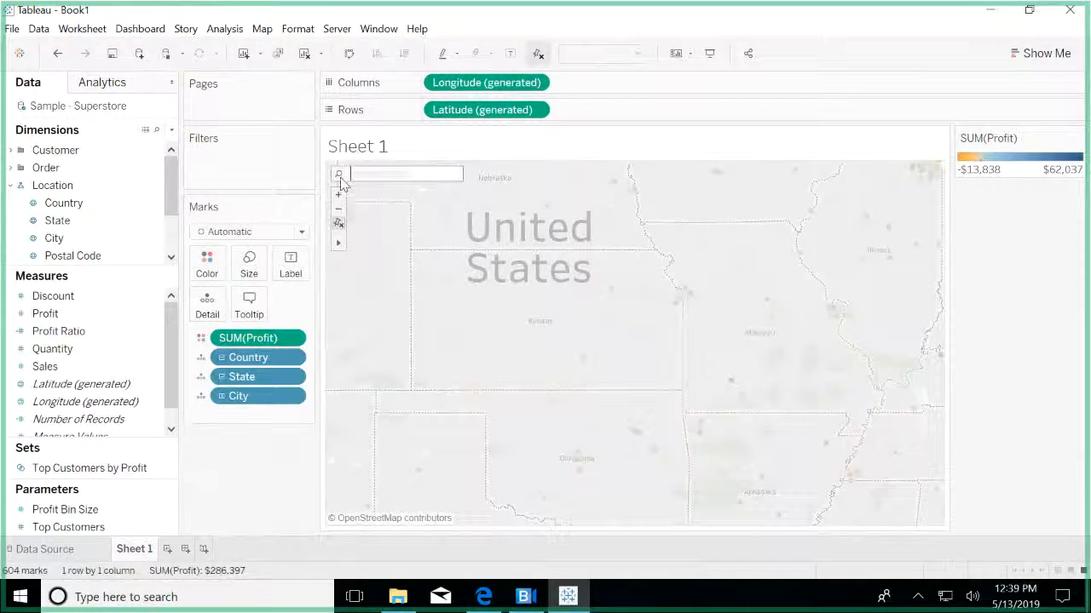
pyautogui.click(137, 185)
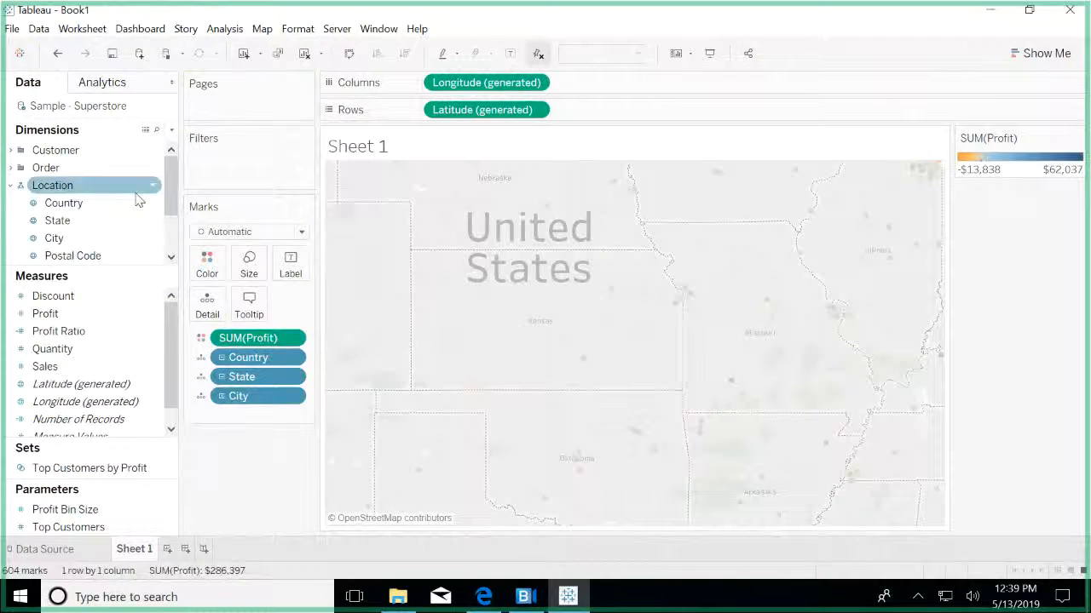
pyautogui.hotkey('ctrl', 'z')
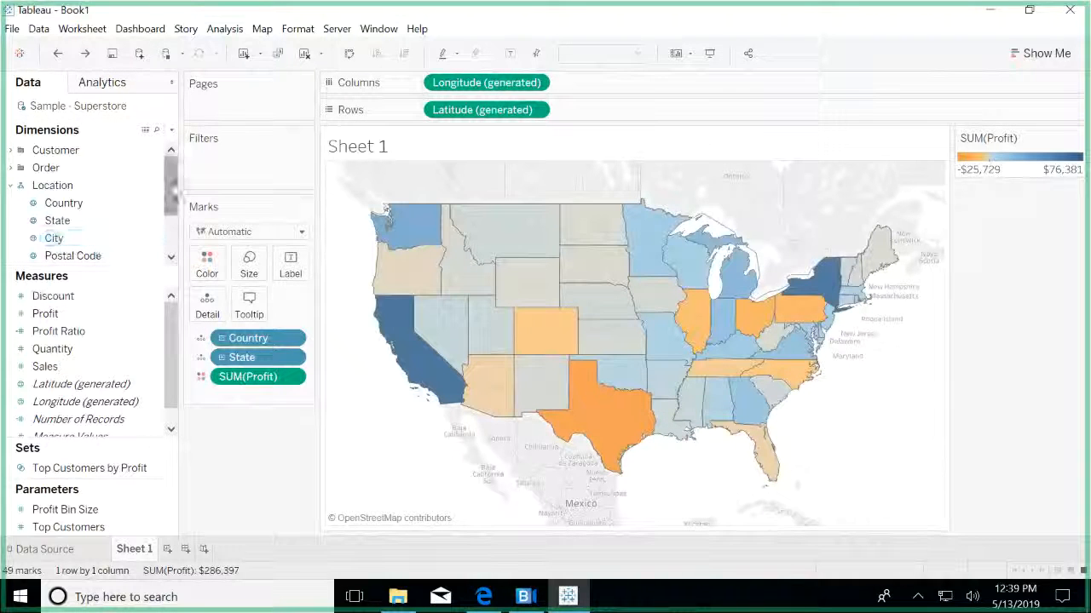
# Create a new worksheet and collapse the Location hierarchy in its dimensions list
pyautogui.scroll(-1, 172, 326)
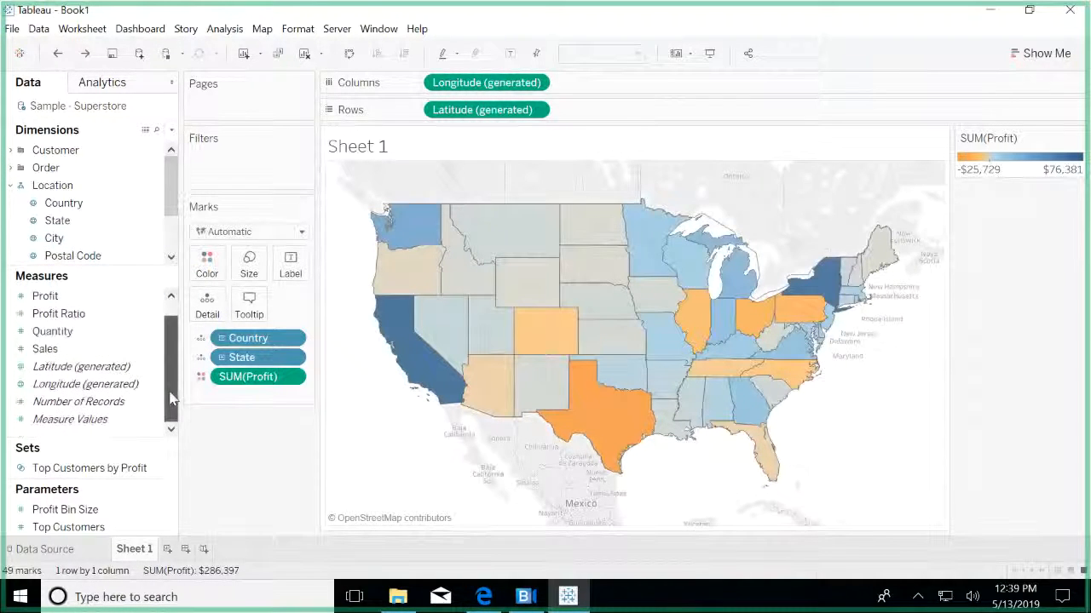
pyautogui.click(167, 549)
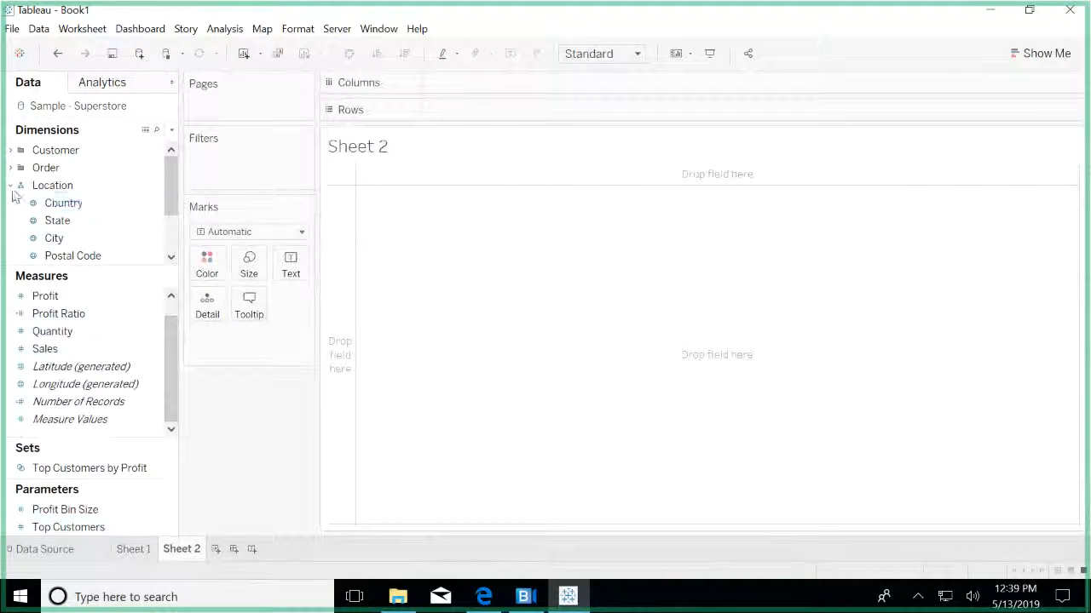
pyautogui.click(11, 186)
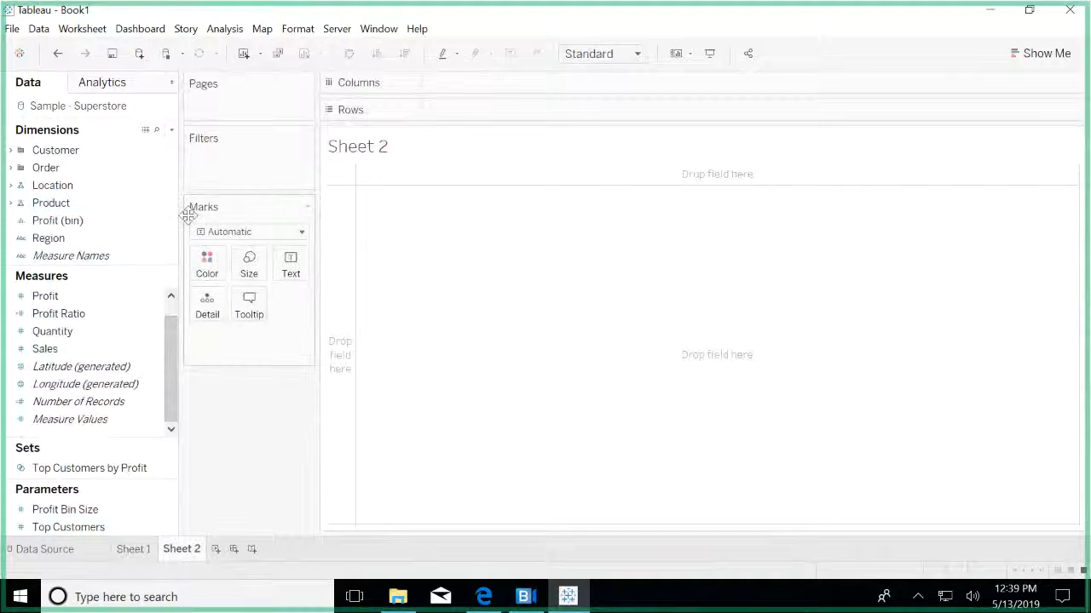
# Add Category from the Product hierarchy to the rows of Sheet 2, with Profit as its text values
pyautogui.click(60, 211)
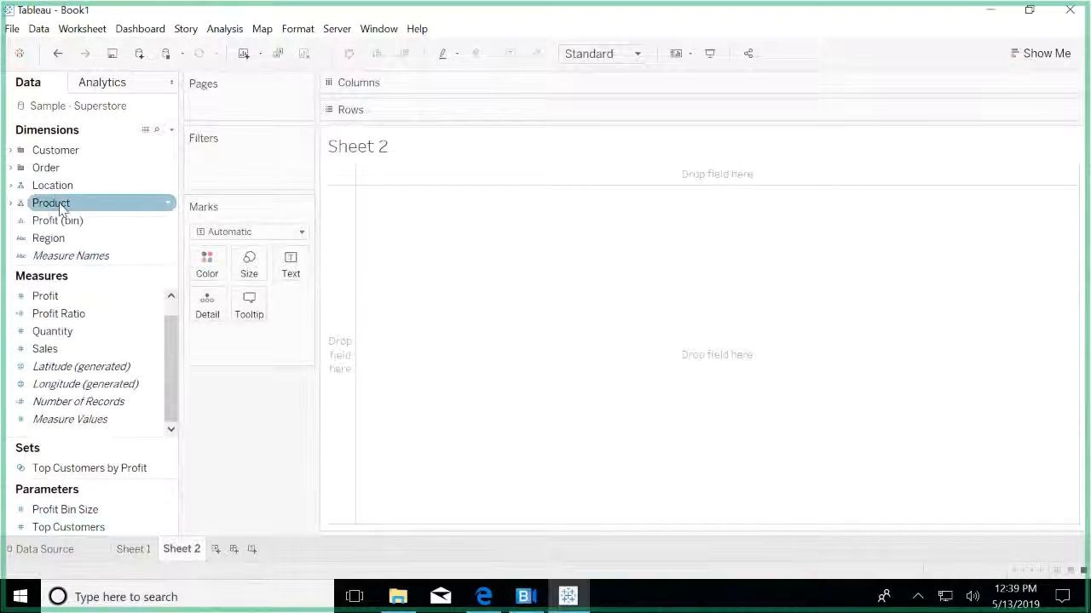
pyautogui.click(9, 203)
pyautogui.scroll(-1, 168, 215)
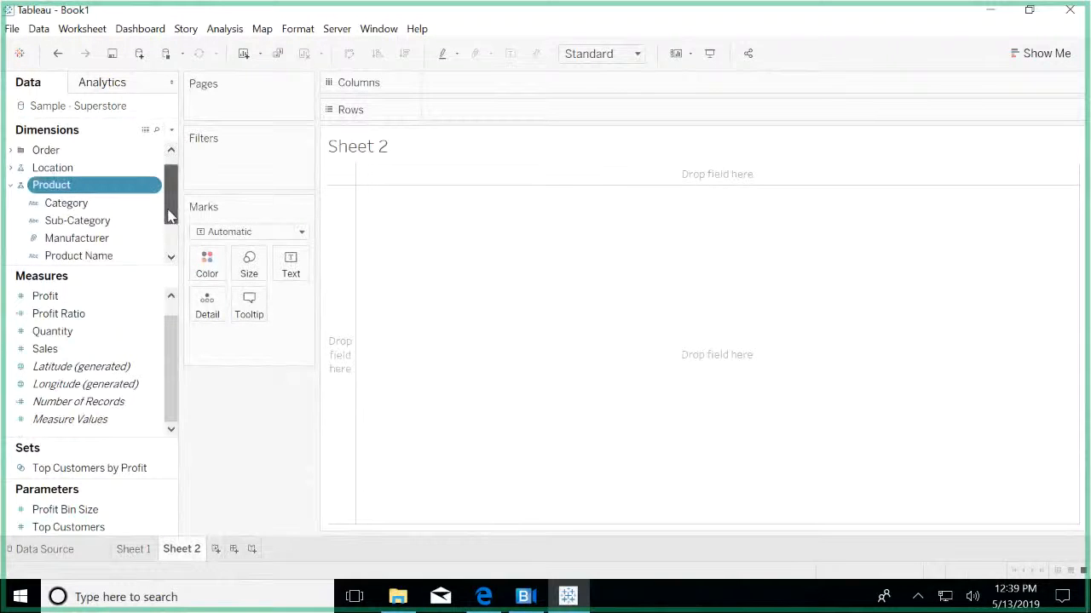
pyautogui.moveTo(168, 215)
pyautogui.mouseDown()
pyautogui.moveTo(166, 243)
pyautogui.moveTo(164, 215)
pyautogui.mouseUp()
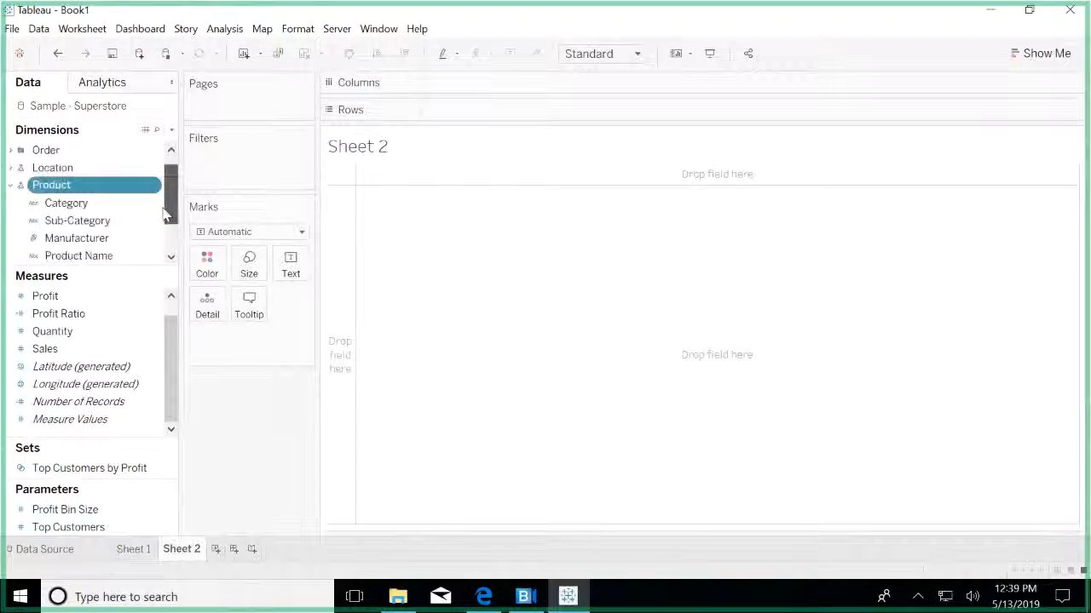
pyautogui.scroll(-1, 166, 215)
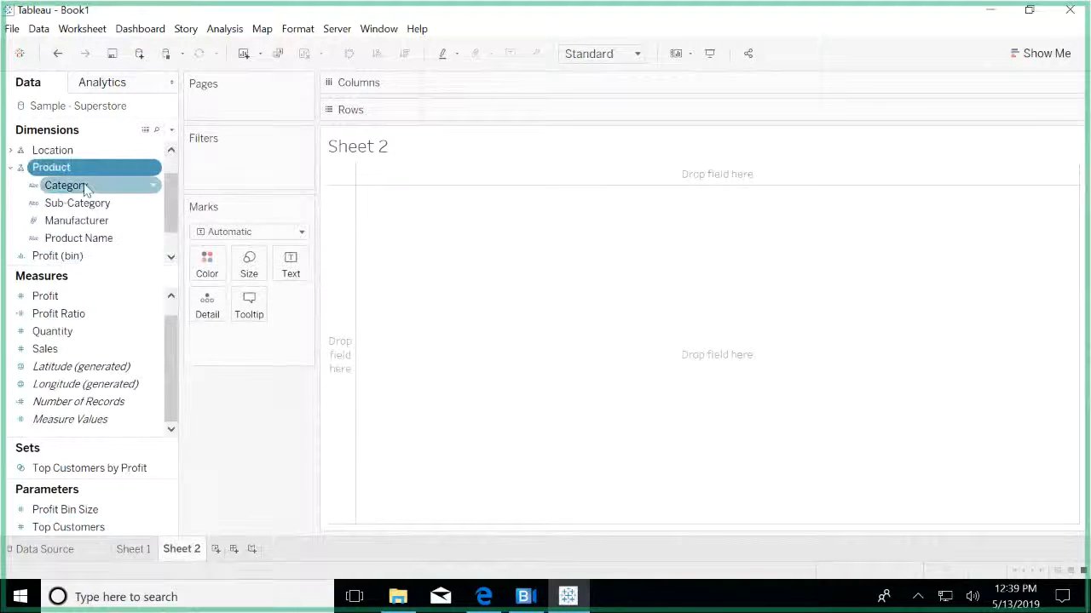
pyautogui.click(85, 189)
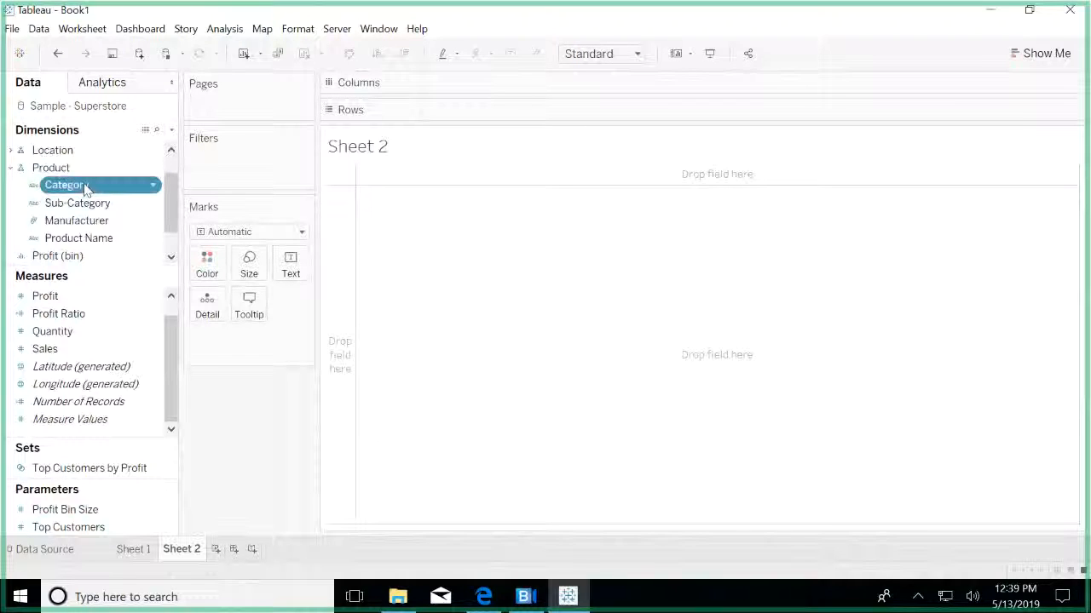
pyautogui.doubleClick(84, 187)
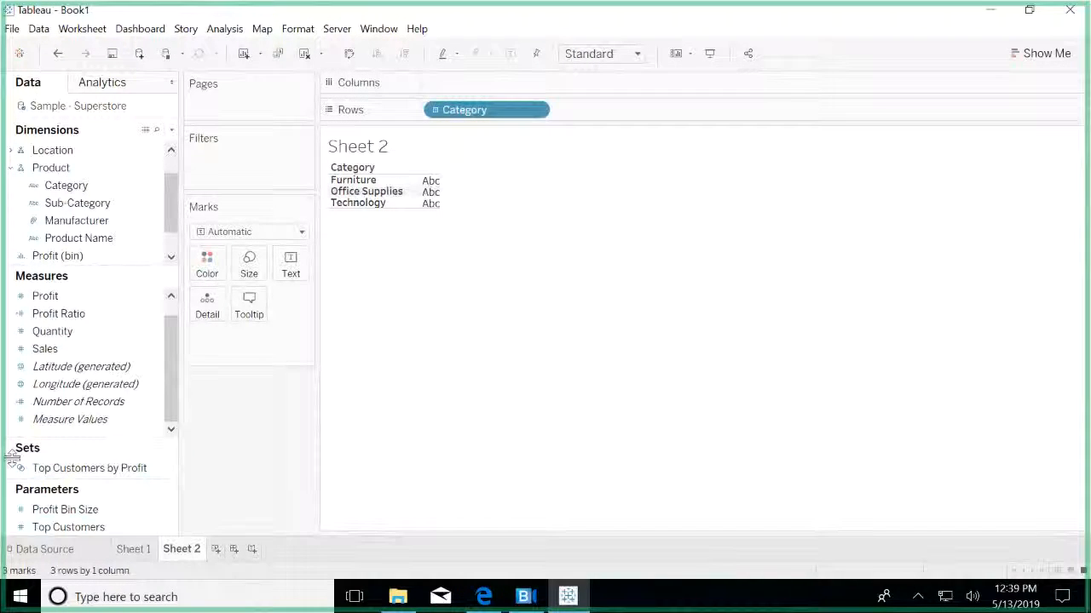
pyautogui.click(52, 300)
pyautogui.moveTo(52, 300); pyautogui.dragTo(431, 192)
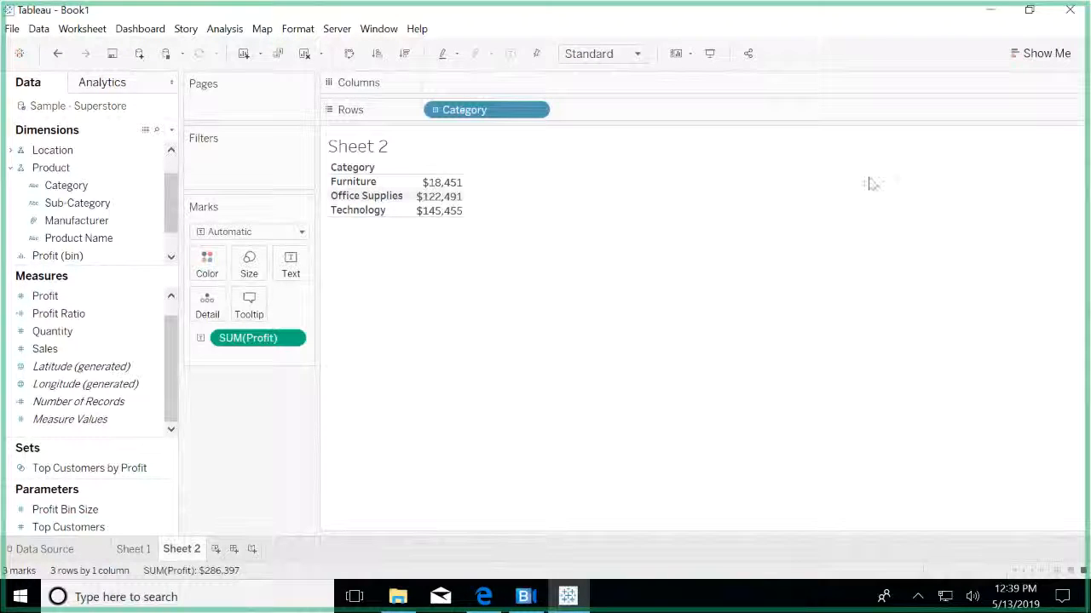
# Display profit by category as a bar chart and swap its rows and columns to make the bars vertical
pyautogui.click(1041, 55)
pyautogui.click(937, 184)
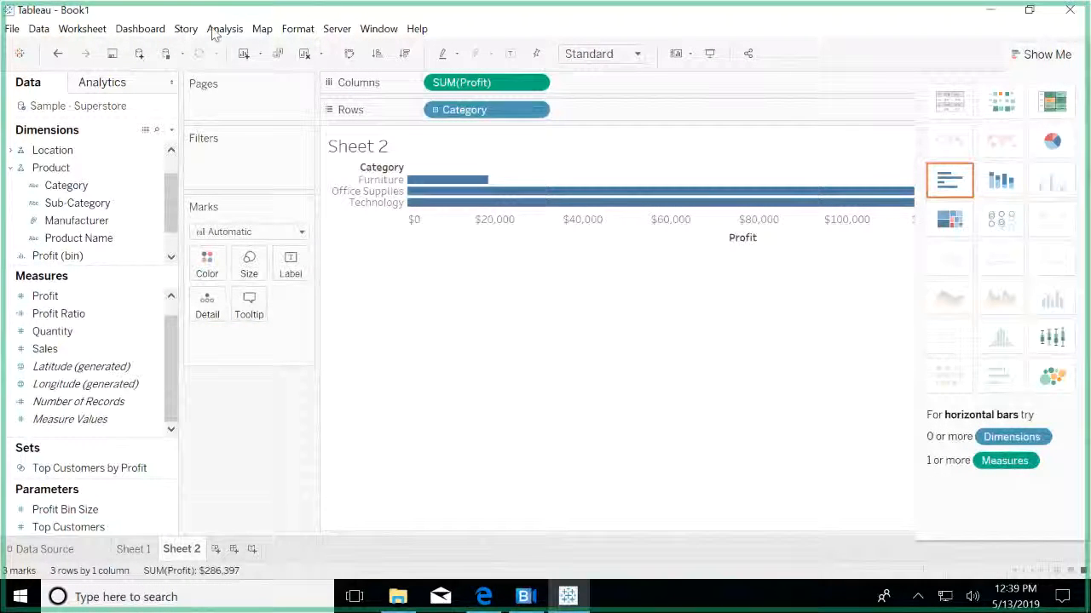
pyautogui.click(346, 57)
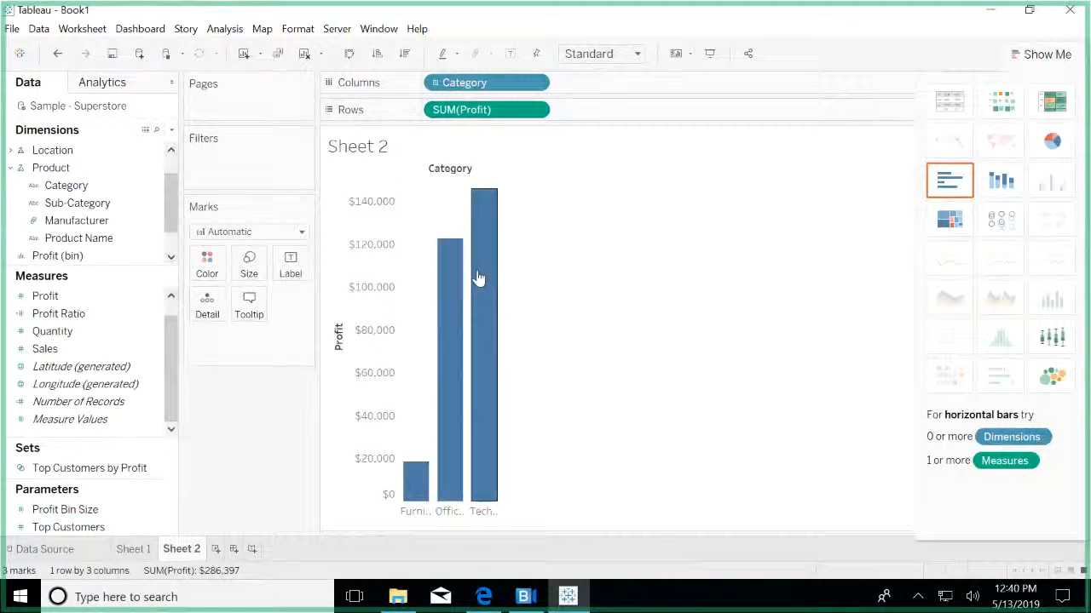
# Change the aggregation of Profit in the rows of Sheet 2 from sum to average
pyautogui.click(535, 110)
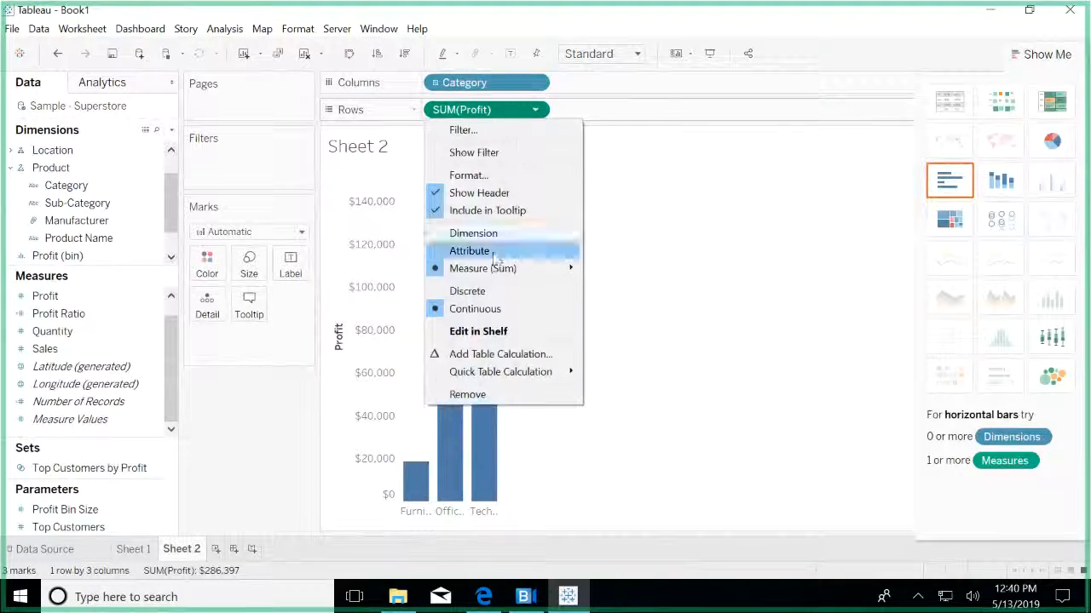
pyautogui.moveTo(546, 267)
pyautogui.click(598, 288)
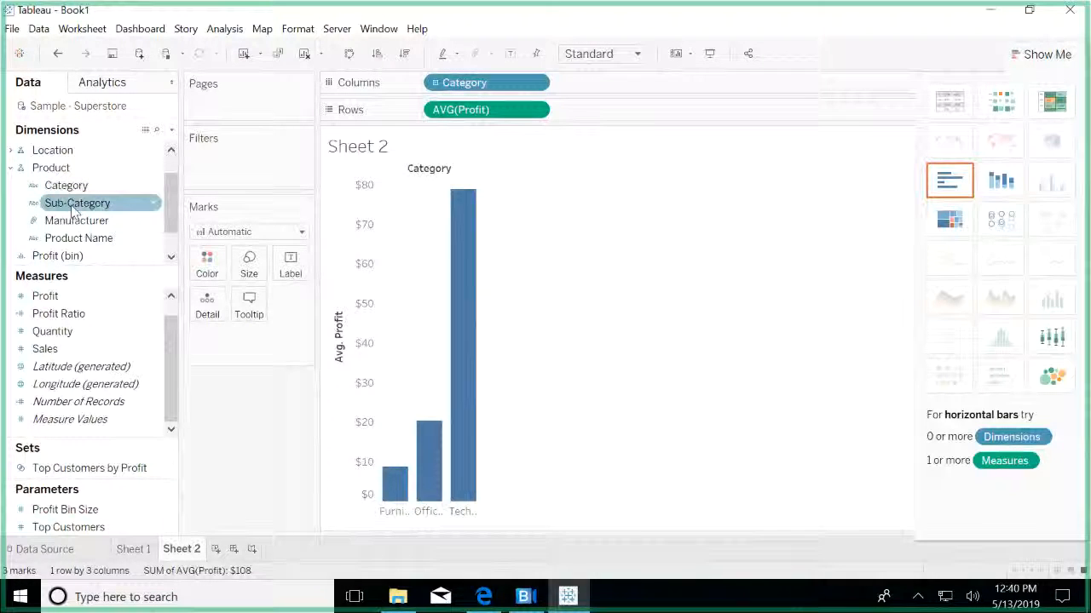
# Drill Category down to Sub-Category on the columns and hide the chart type recommendations
pyautogui.click(119, 185)
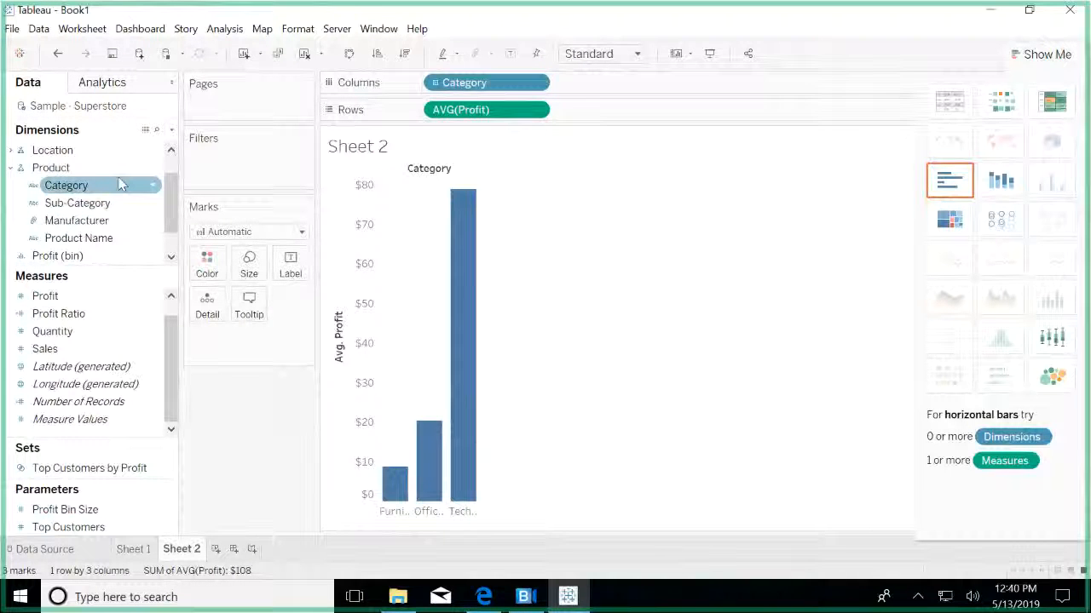
pyautogui.click(435, 84)
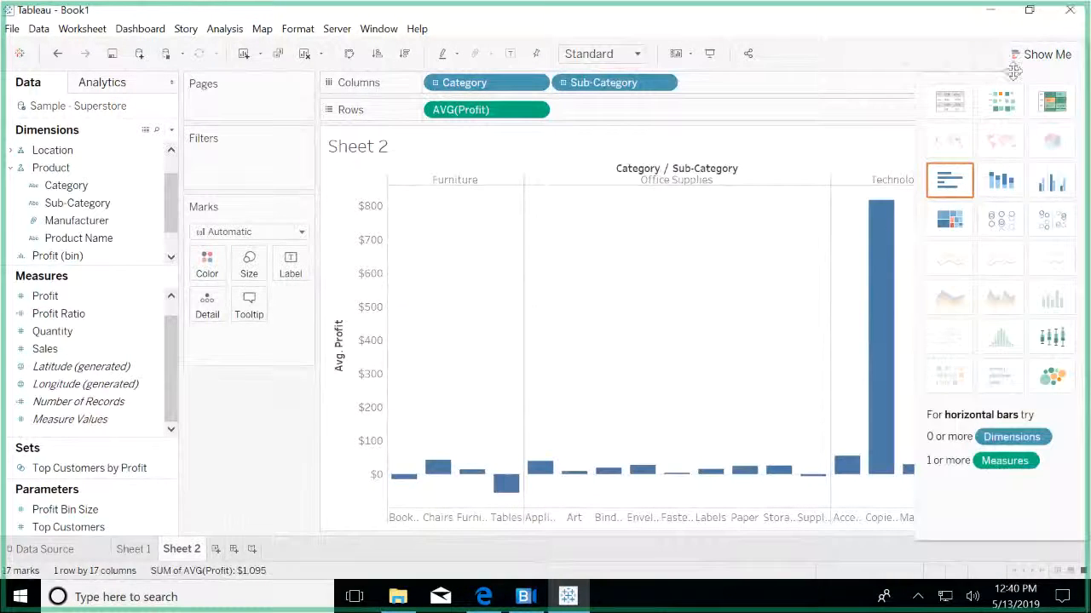
pyautogui.click(1044, 60)
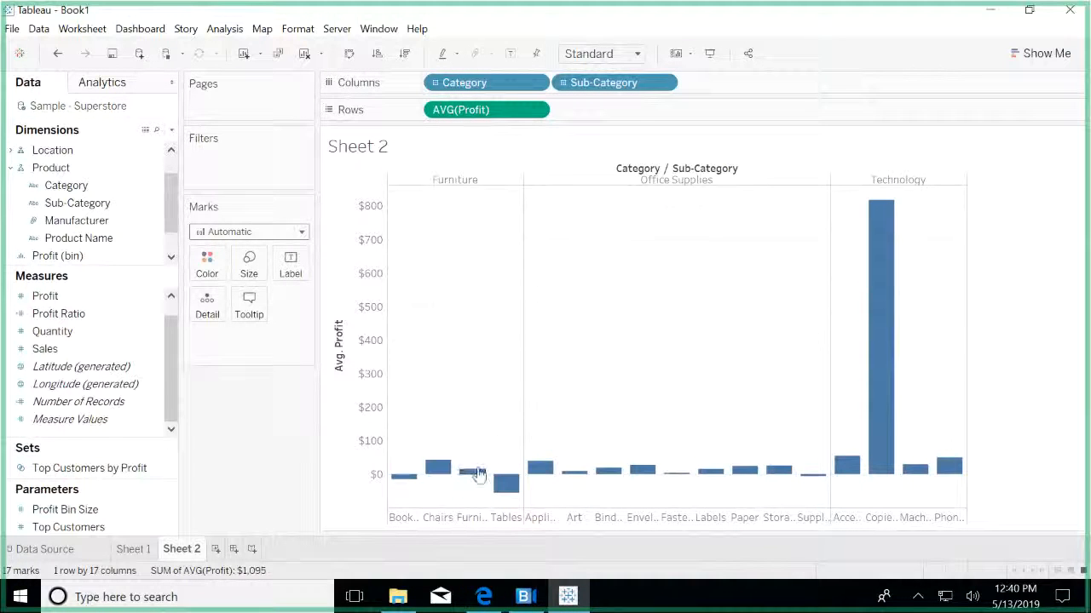
# Filter the Sheet 2 bar chart to keep only the Copiers bar under Technology
pyautogui.click(886, 397)
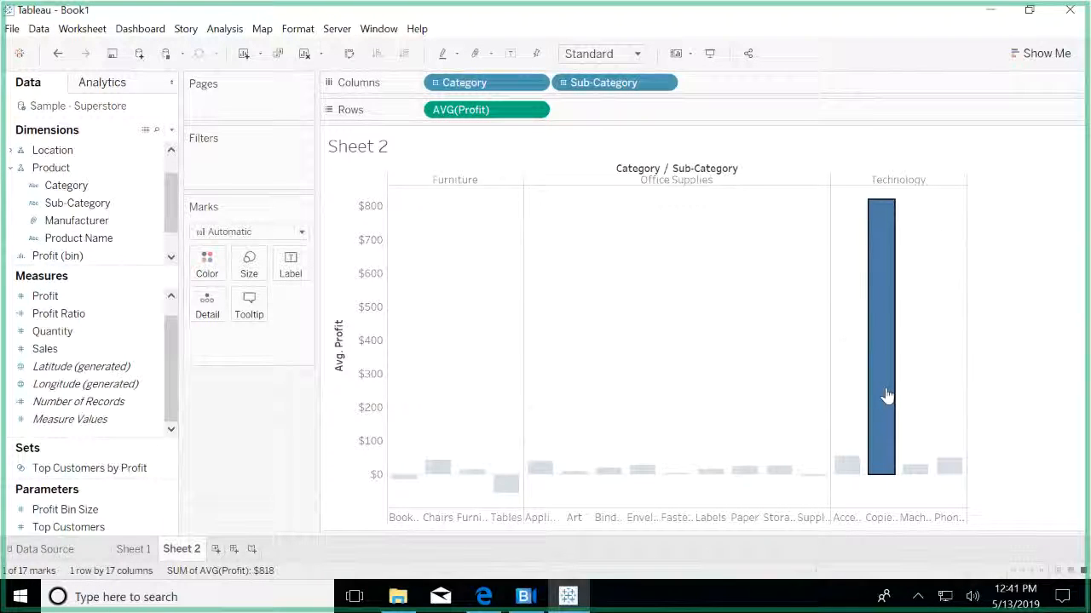
pyautogui.click(1056, 54)
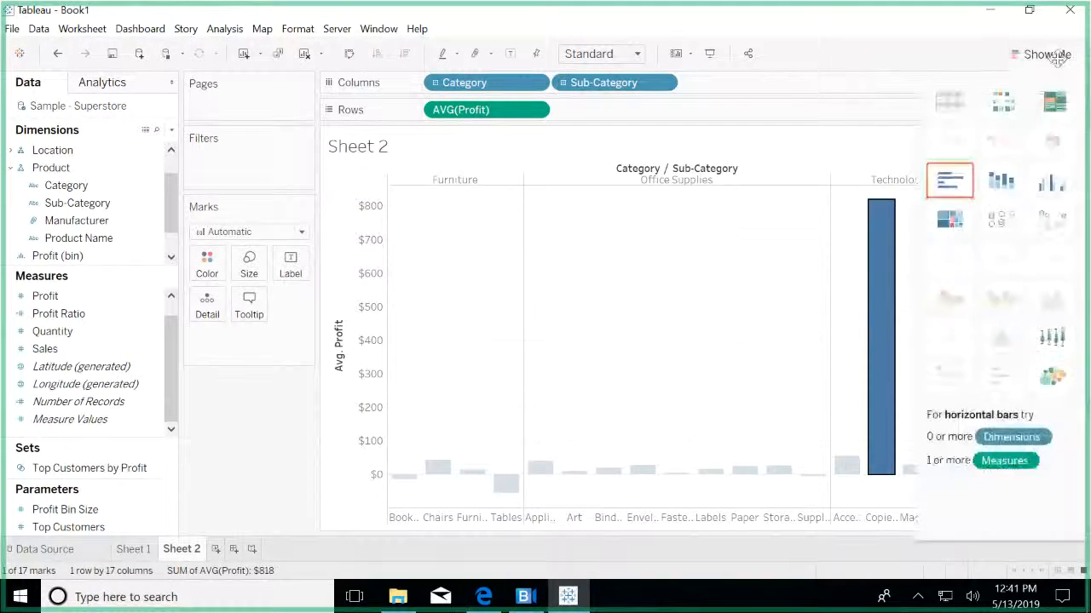
pyautogui.click(1057, 54)
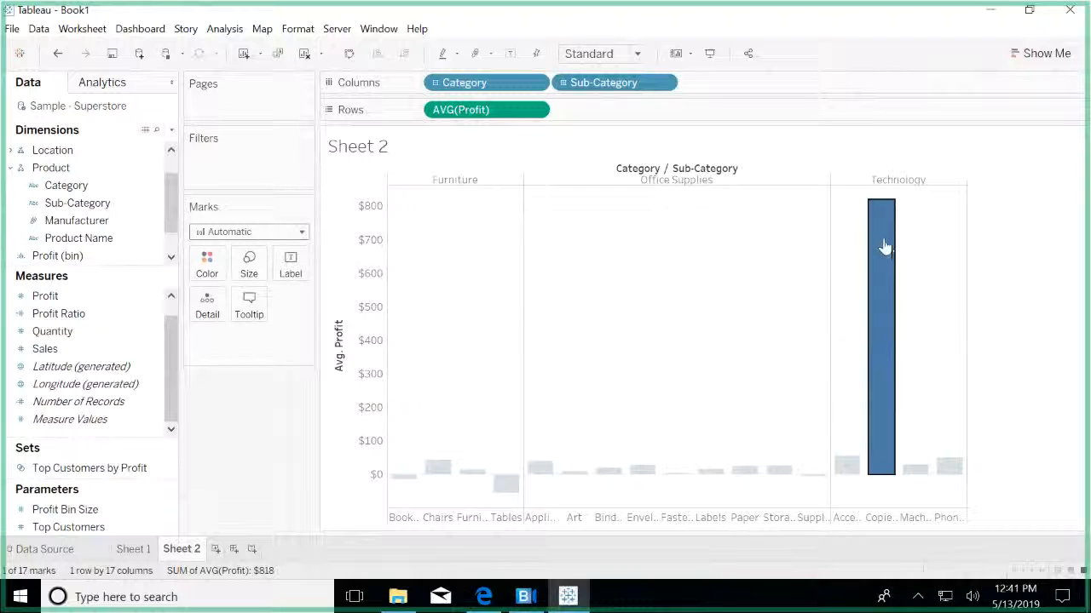
pyautogui.rightClick(885, 247)
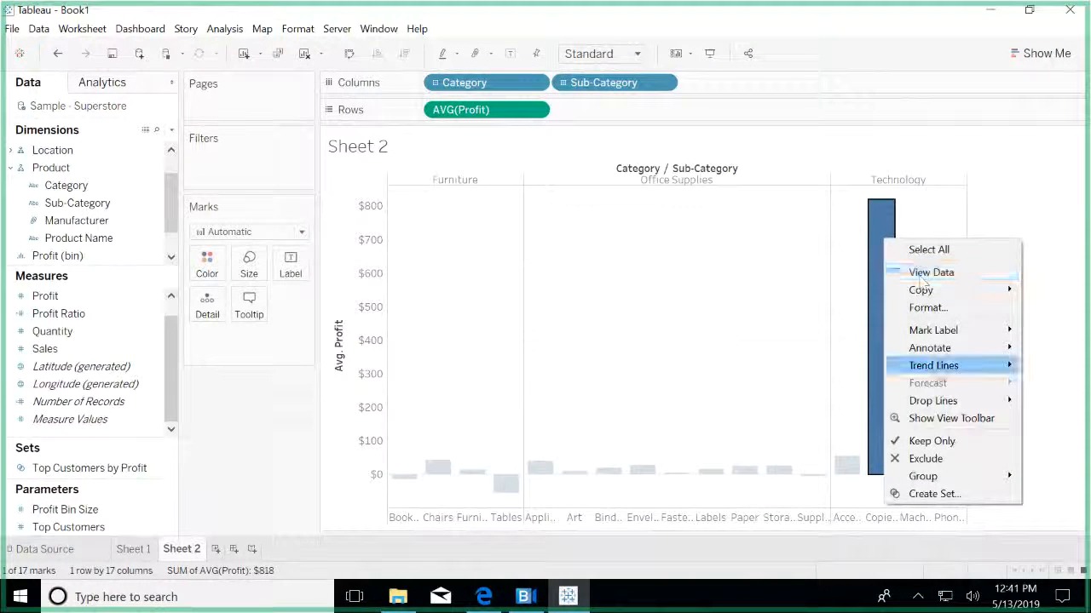
pyautogui.click(931, 442)
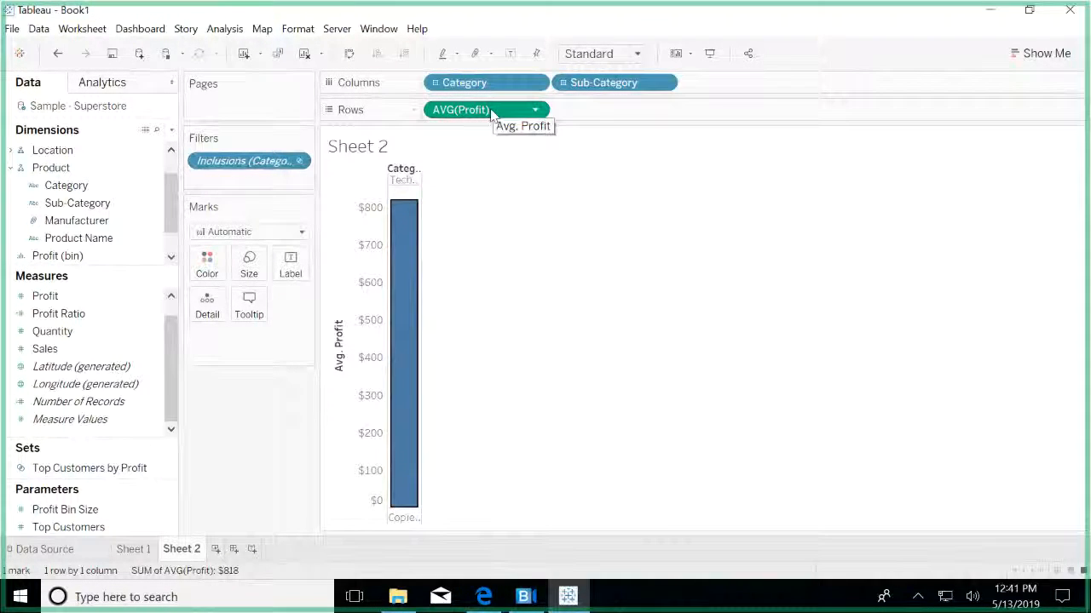
# Clear all fields from the rows and columns of Sheet 2 and collapse the Product hierarchy
pyautogui.moveTo(491, 109); pyautogui.dragTo(183, 545)
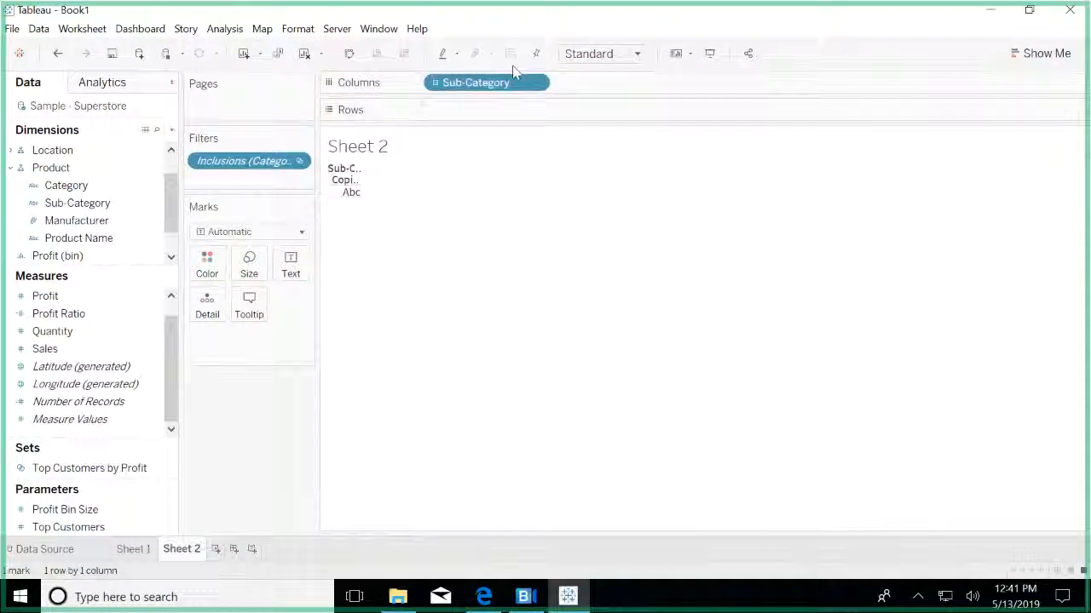
pyautogui.moveTo(514, 78); pyautogui.dragTo(243, 441)
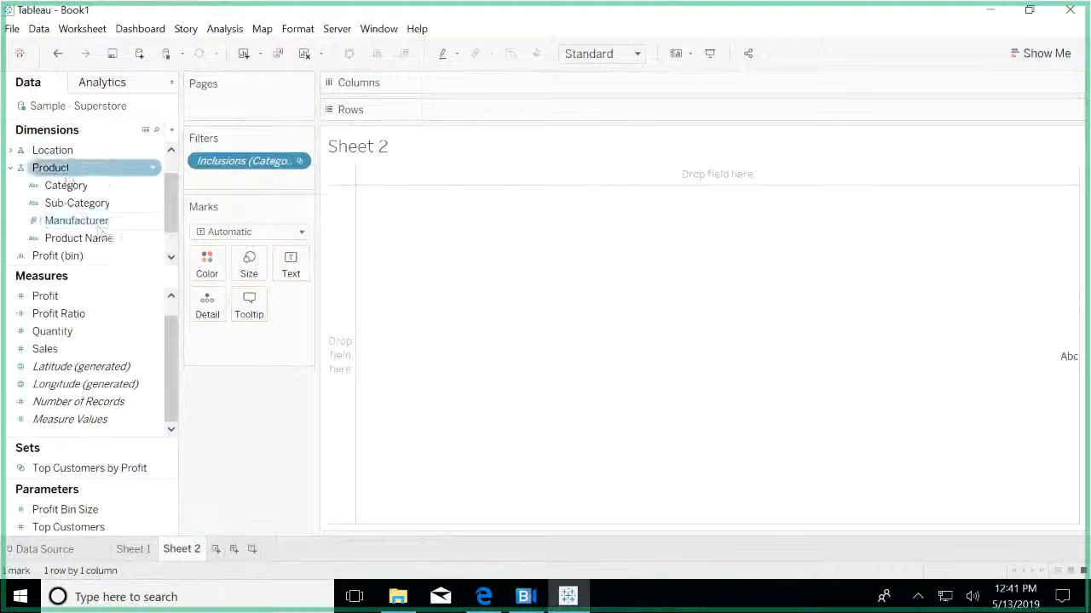
pyautogui.doubleClick(65, 171)
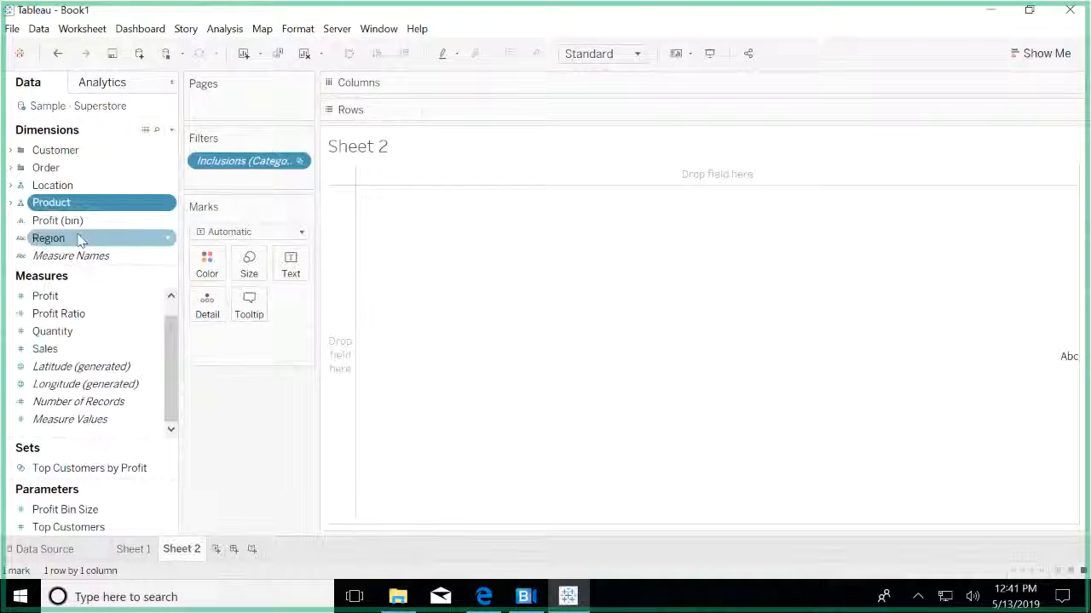
# Plot Country and State from the Location hierarchy together as a map on Sheet 2
pyautogui.click(66, 194)
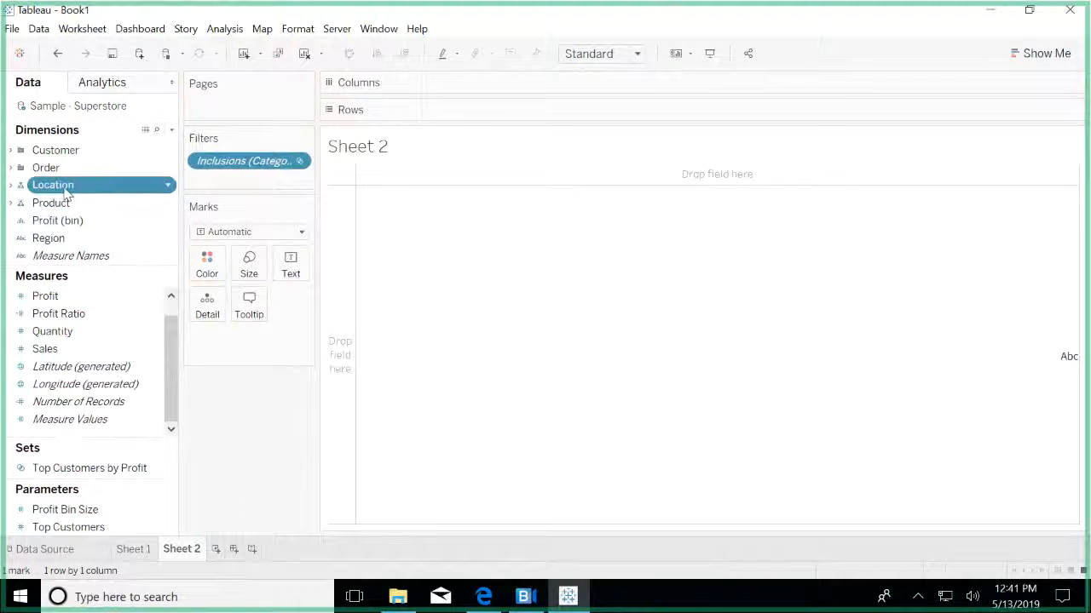
pyautogui.click(67, 195)
pyautogui.click(66, 205)
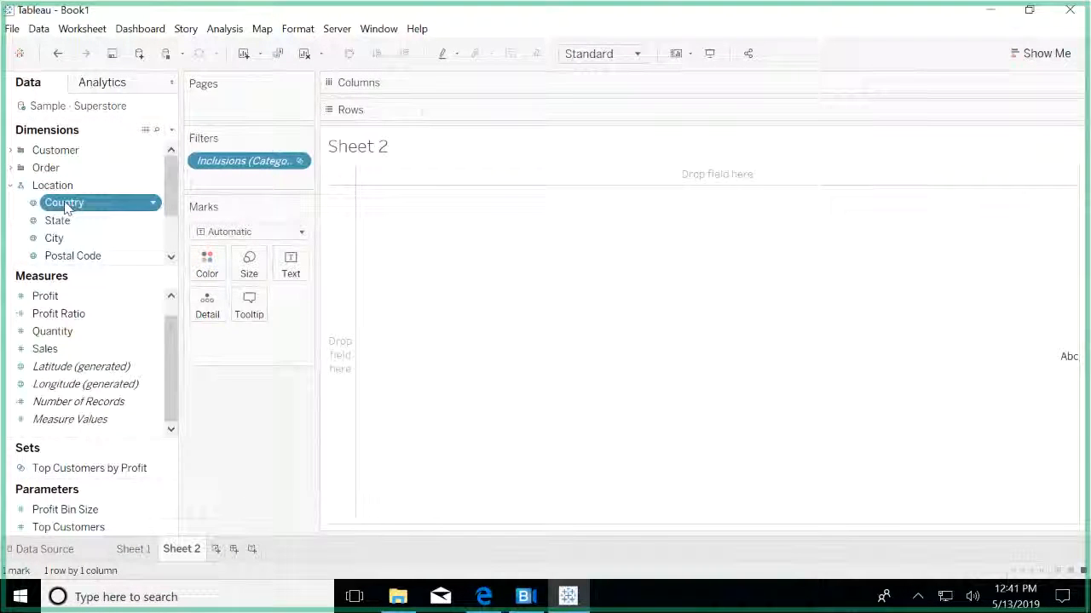
pyautogui.keyDown('ctrl'); pyautogui.click(57, 221); pyautogui.keyUp('ctrl')
pyautogui.moveTo(57, 221); pyautogui.dragTo(555, 256)
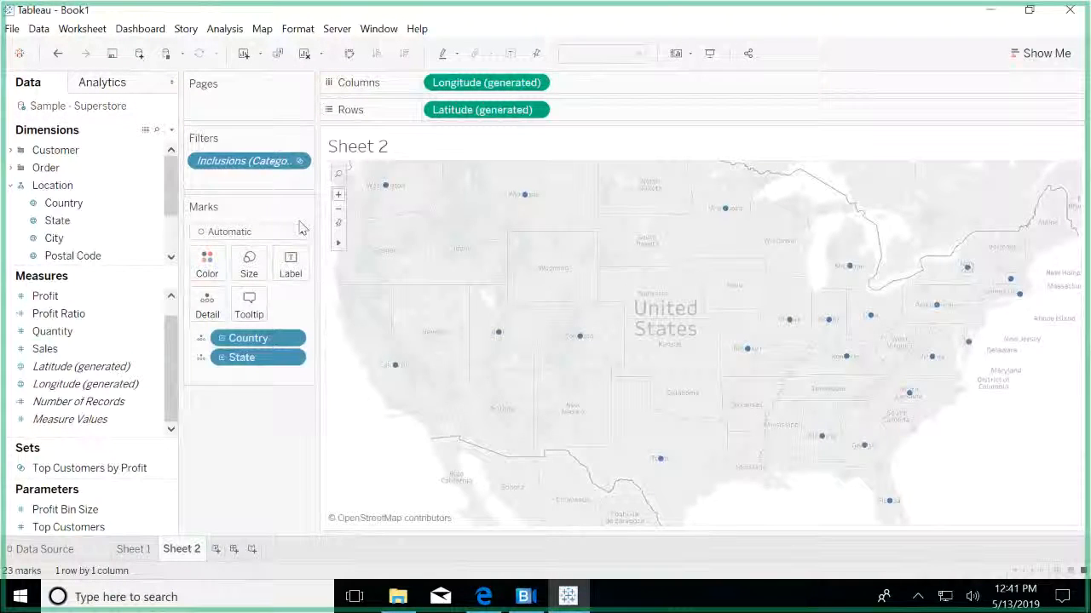
# Add Sales to the state map and display it as a filled map, then hide the chart type recommendations
pyautogui.click(79, 349)
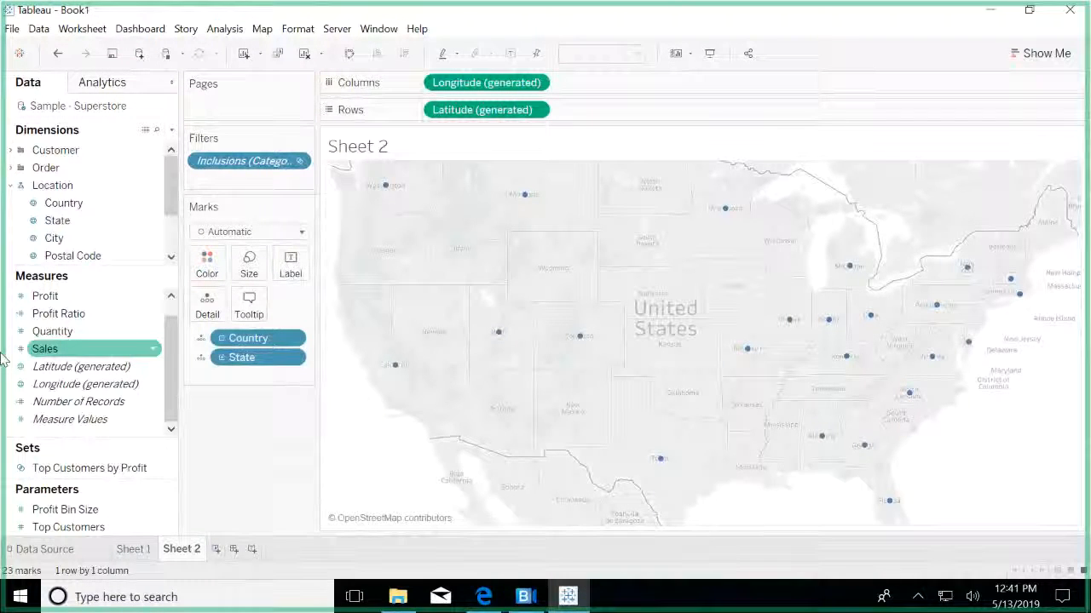
pyautogui.doubleClick(82, 355)
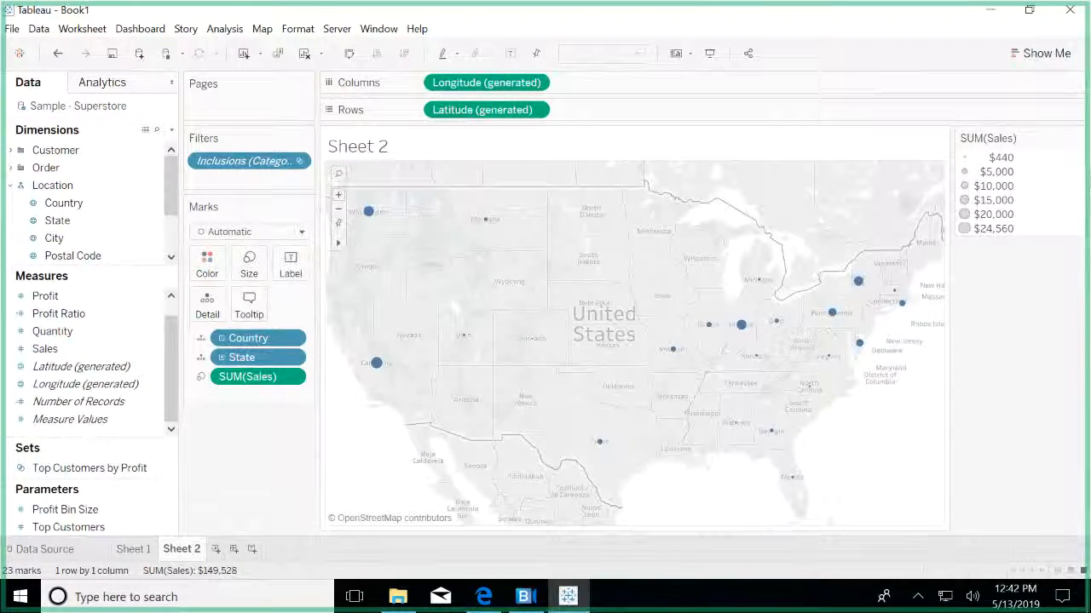
pyautogui.click(1059, 60)
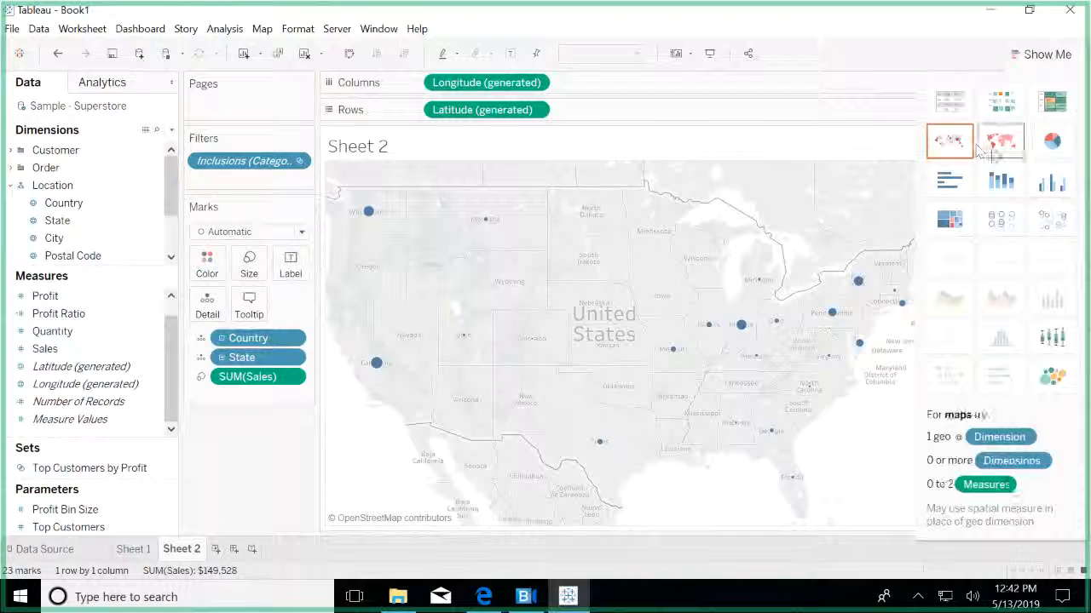
pyautogui.click(998, 143)
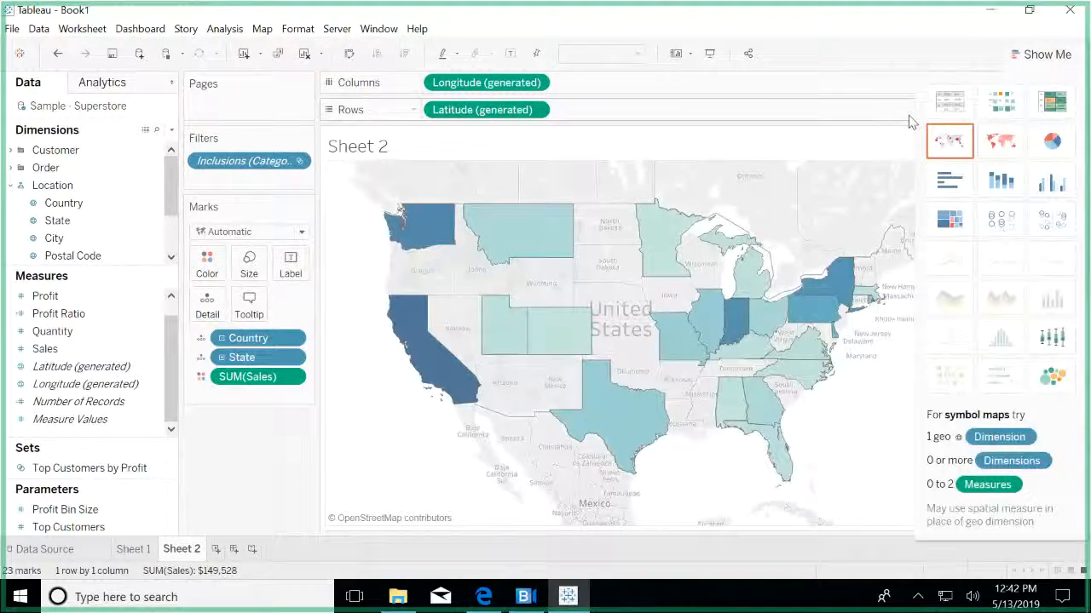
pyautogui.click(1041, 55)
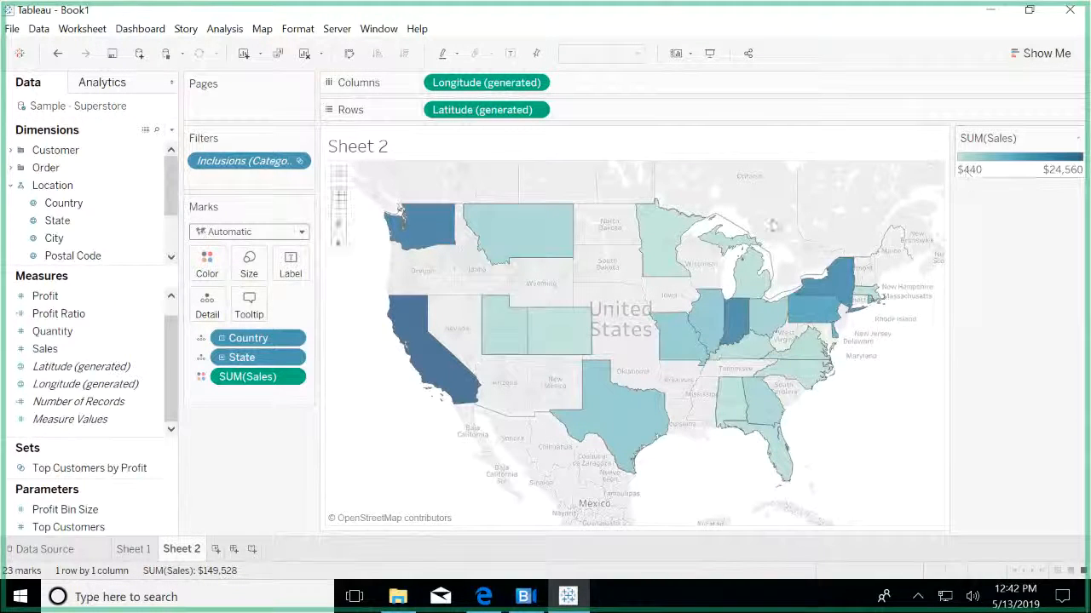
pyautogui.click(134, 402)
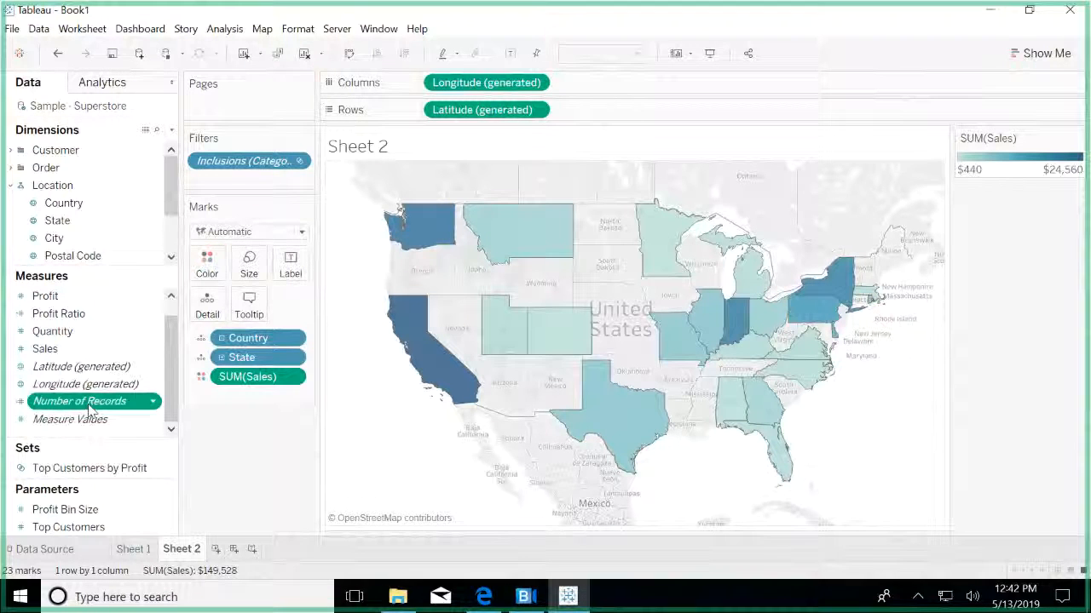
pyautogui.moveTo(89, 407); pyautogui.dragTo(290, 271)
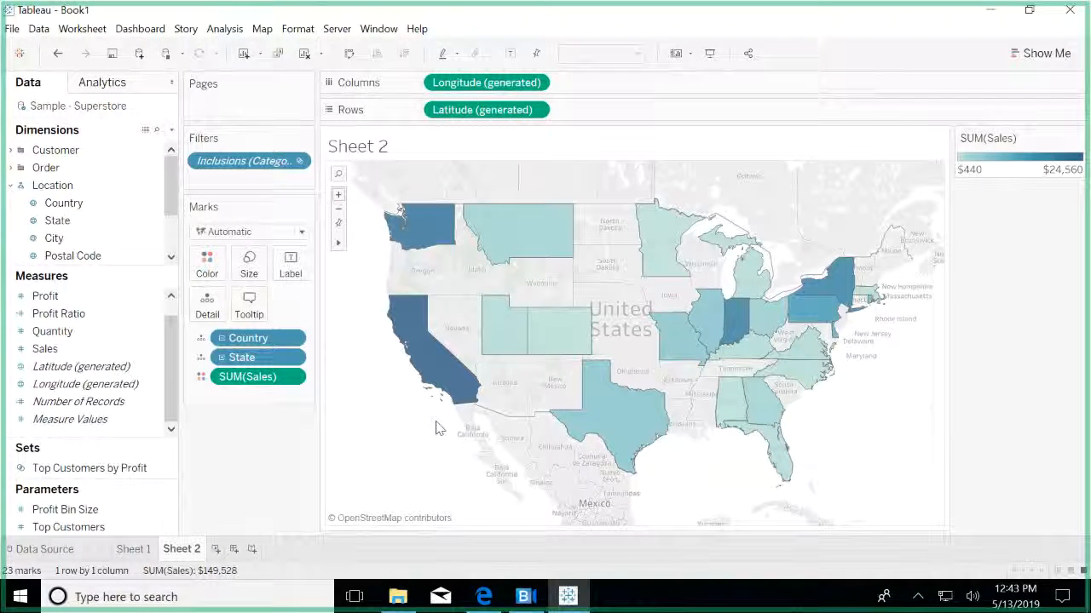
pyautogui.click(53, 186)
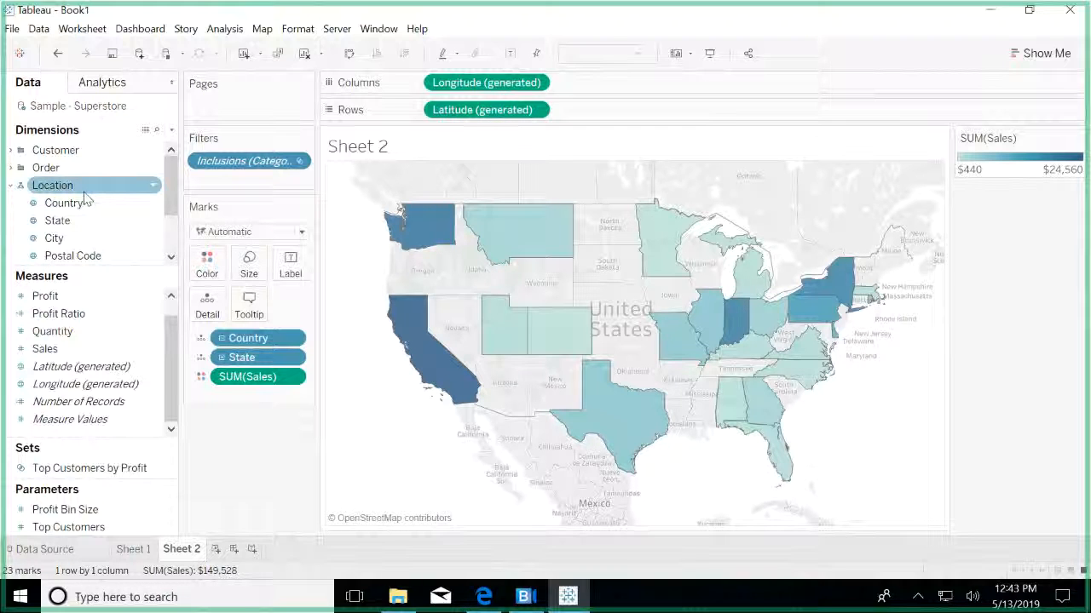
pyautogui.click(153, 206)
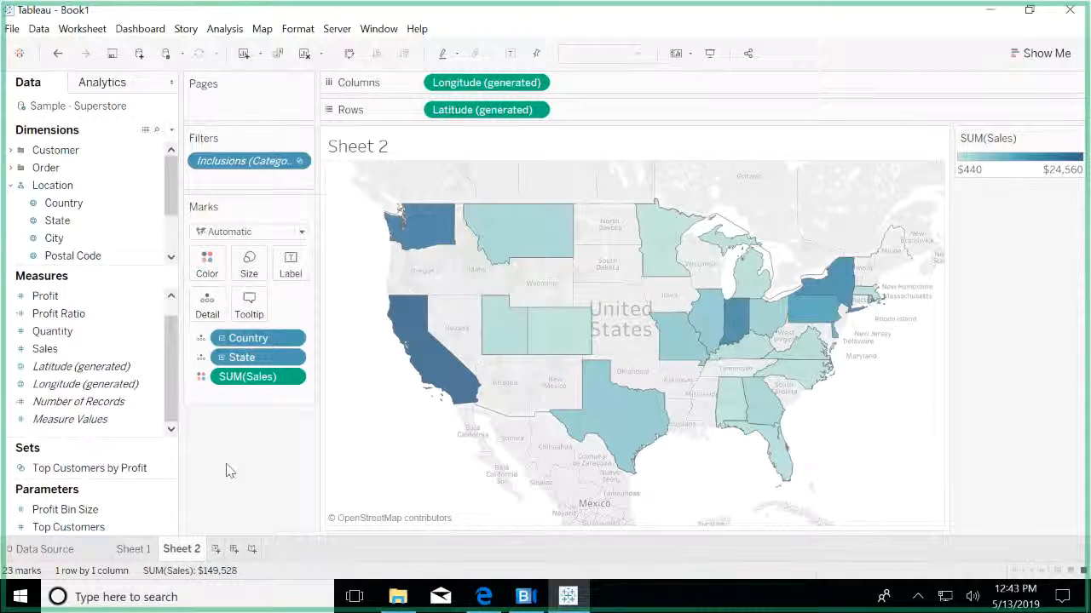
pyautogui.click(36, 189)
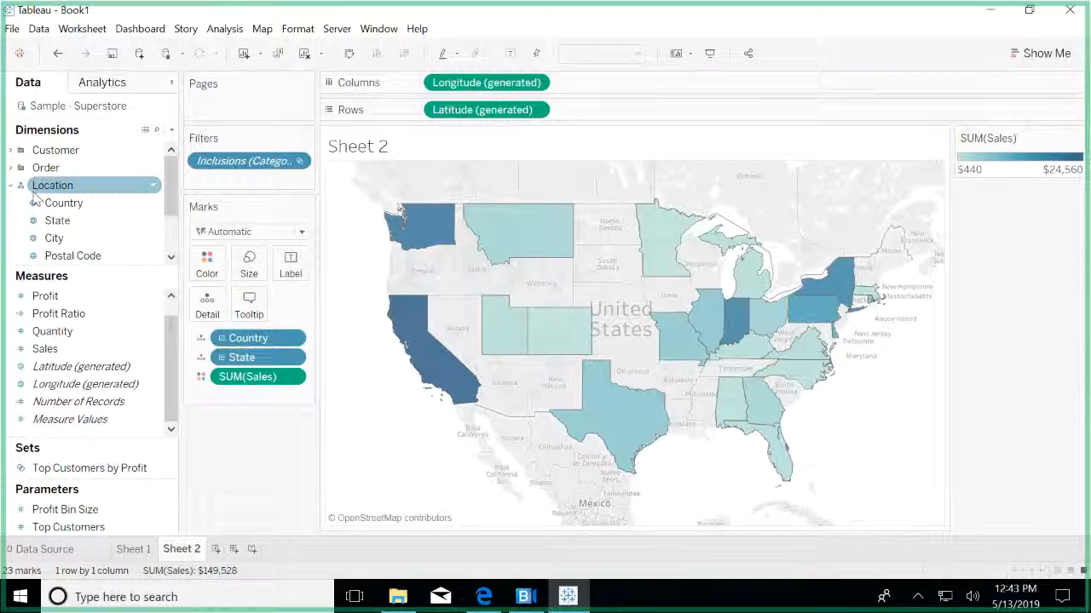
pyautogui.click(299, 491)
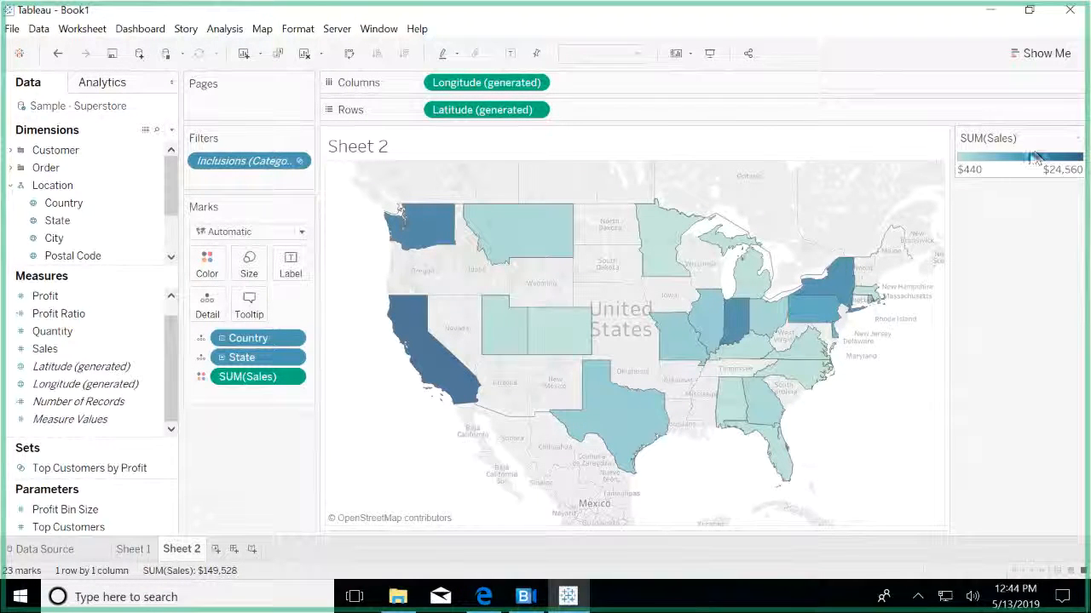
# Try the Orange-Blue Diverging palette for Sales, testing the stepped color, full color range and reversed options
pyautogui.click(1014, 54)
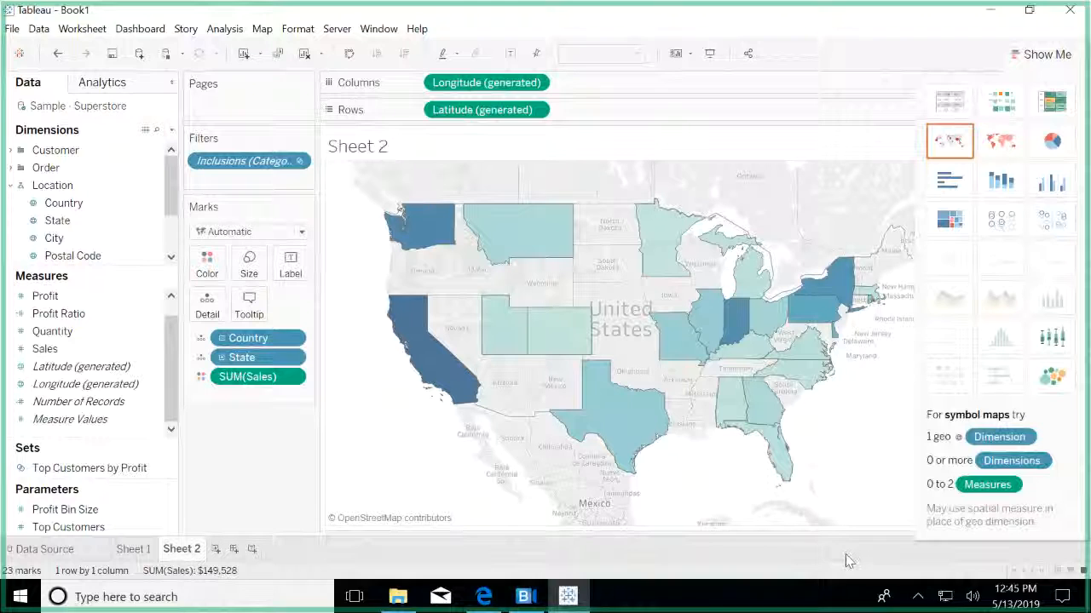
pyautogui.click(204, 266)
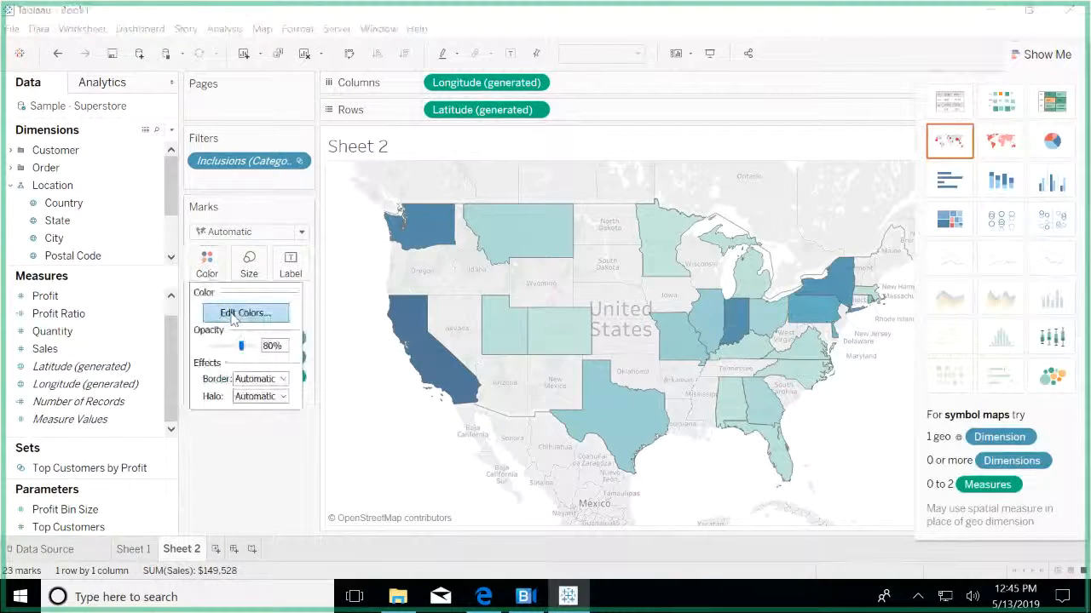
pyautogui.click(246, 313)
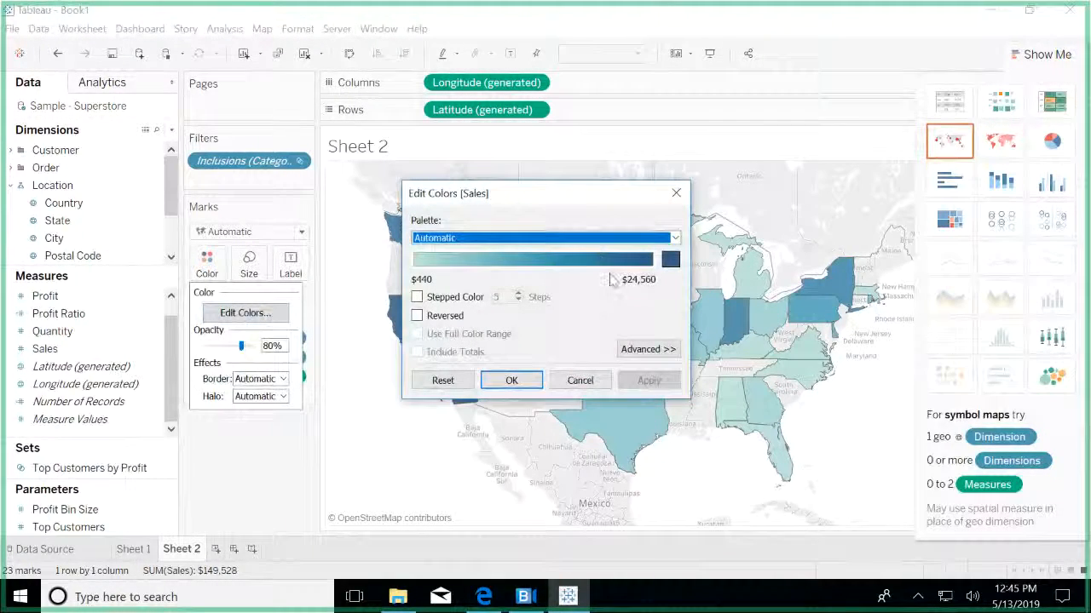
pyautogui.click(460, 243)
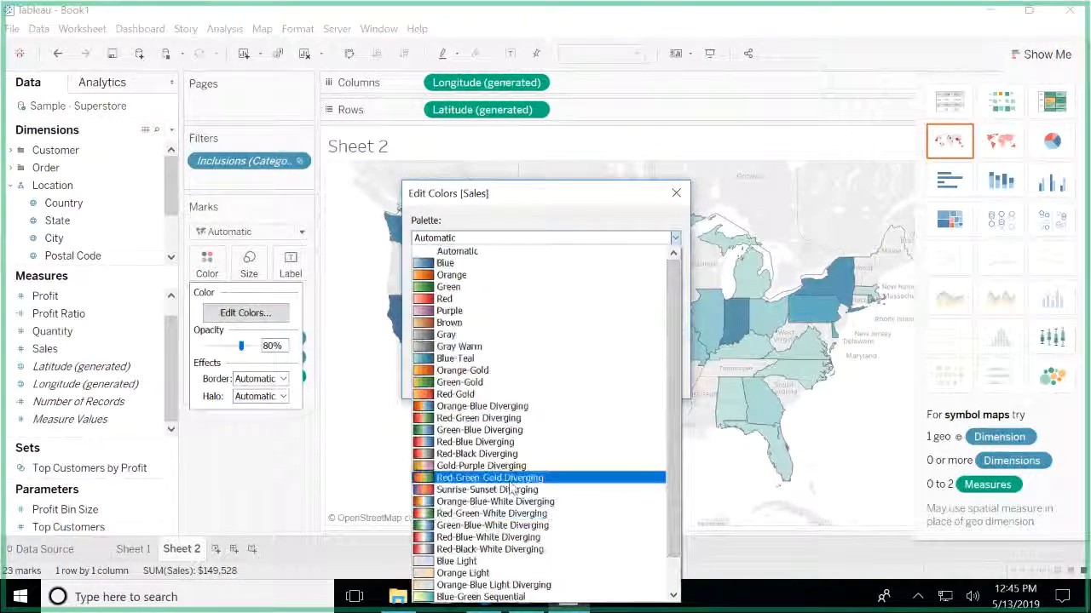
pyautogui.click(507, 407)
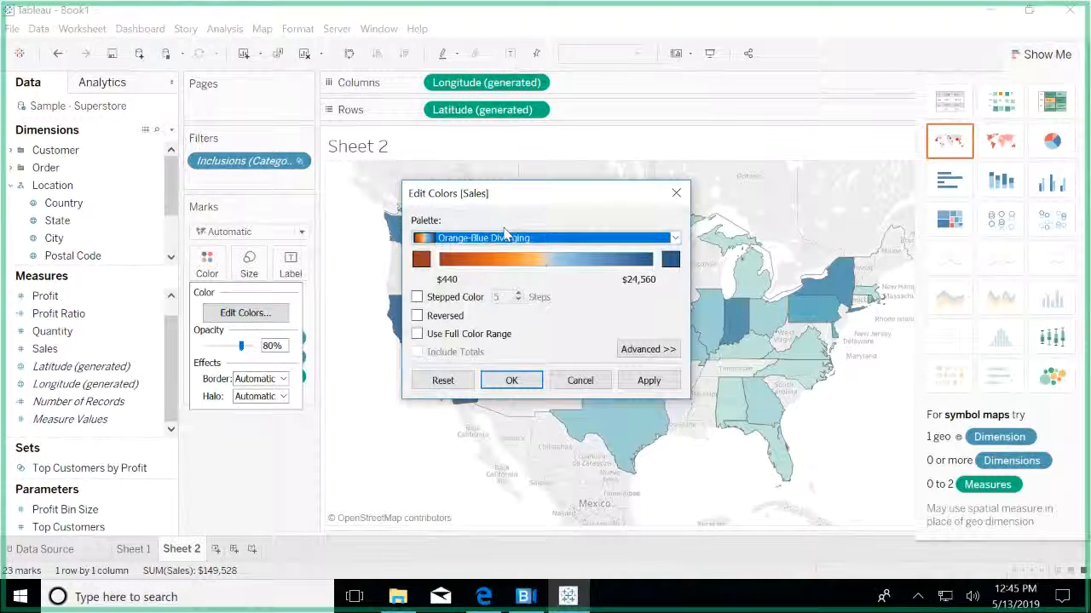
pyautogui.click(417, 297)
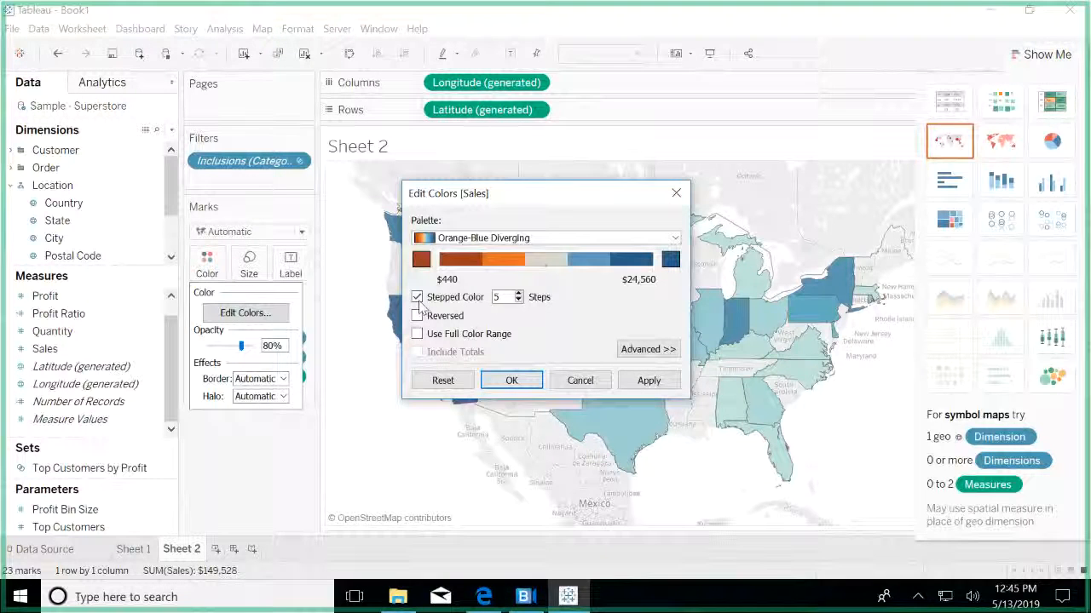
pyautogui.click(417, 298)
pyautogui.click(418, 334)
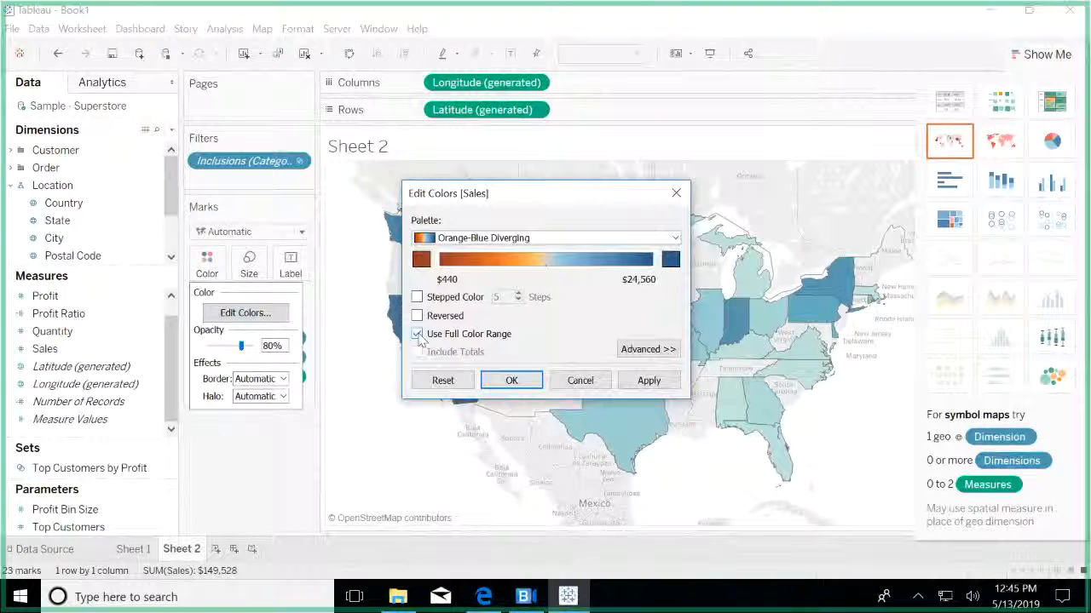
pyautogui.click(417, 335)
pyautogui.click(418, 316)
pyautogui.click(418, 316)
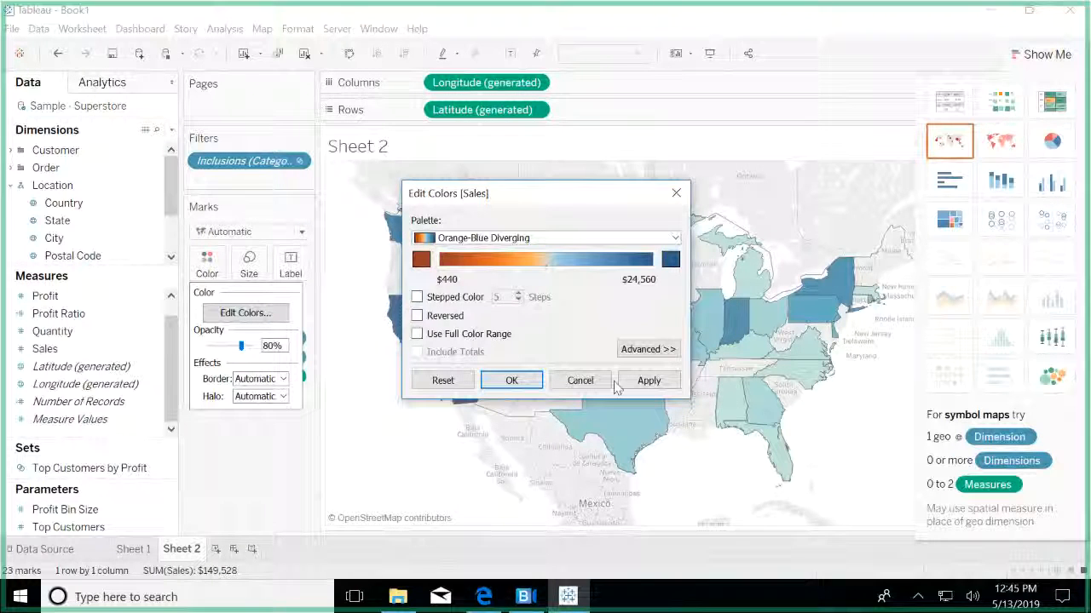
pyautogui.click(555, 384)
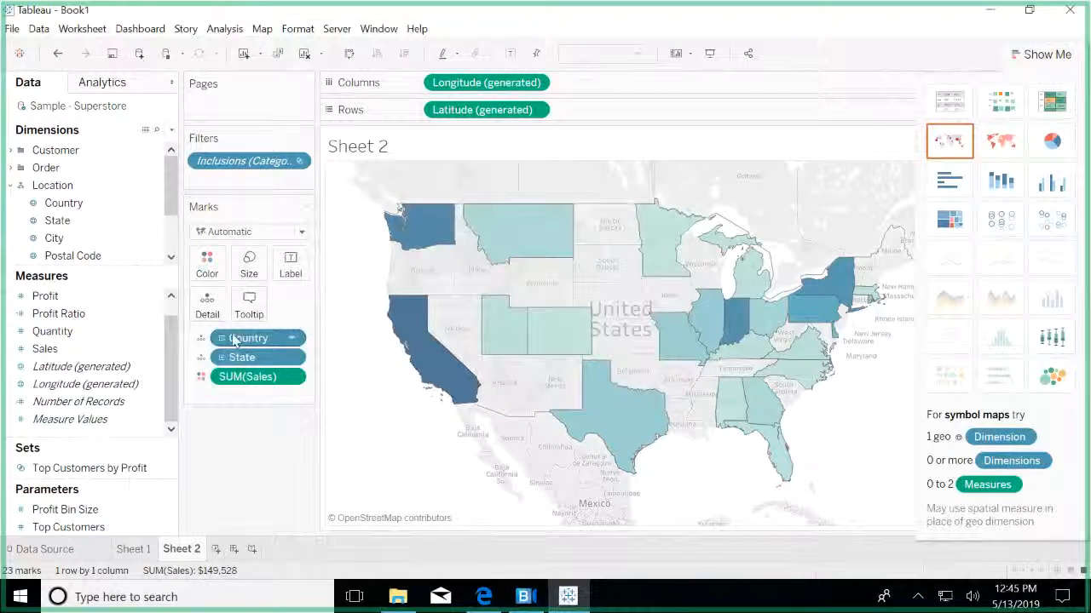
pyautogui.click(207, 265)
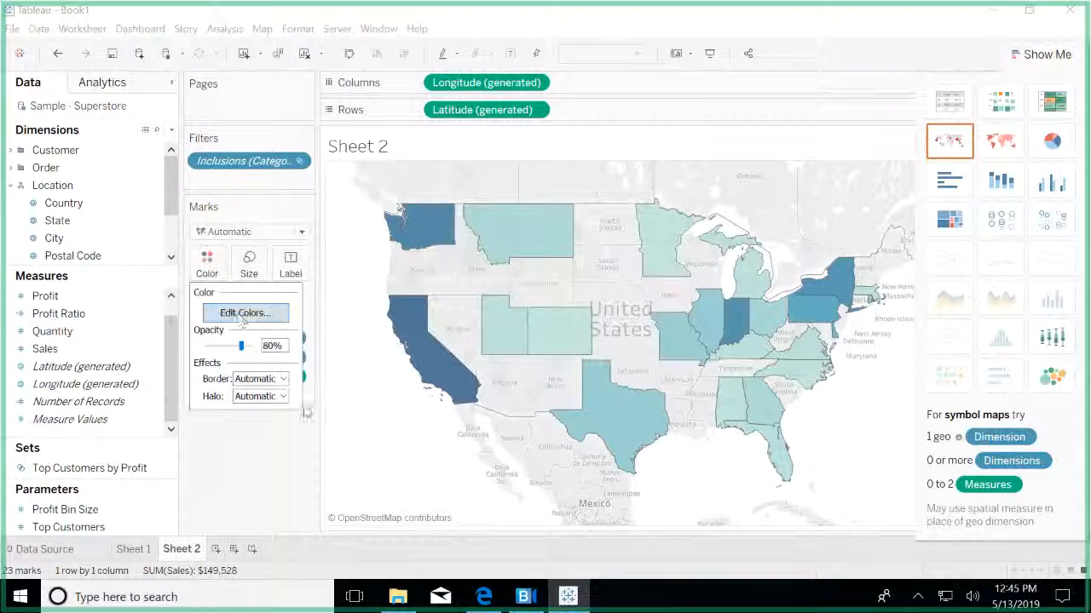
pyautogui.click(285, 491)
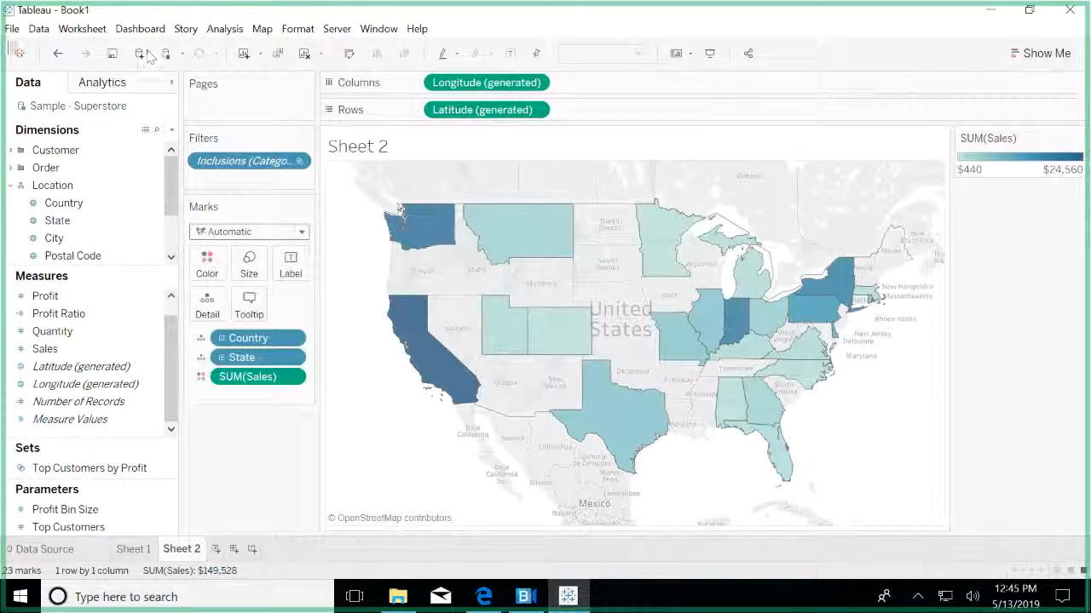
pyautogui.click(11, 29)
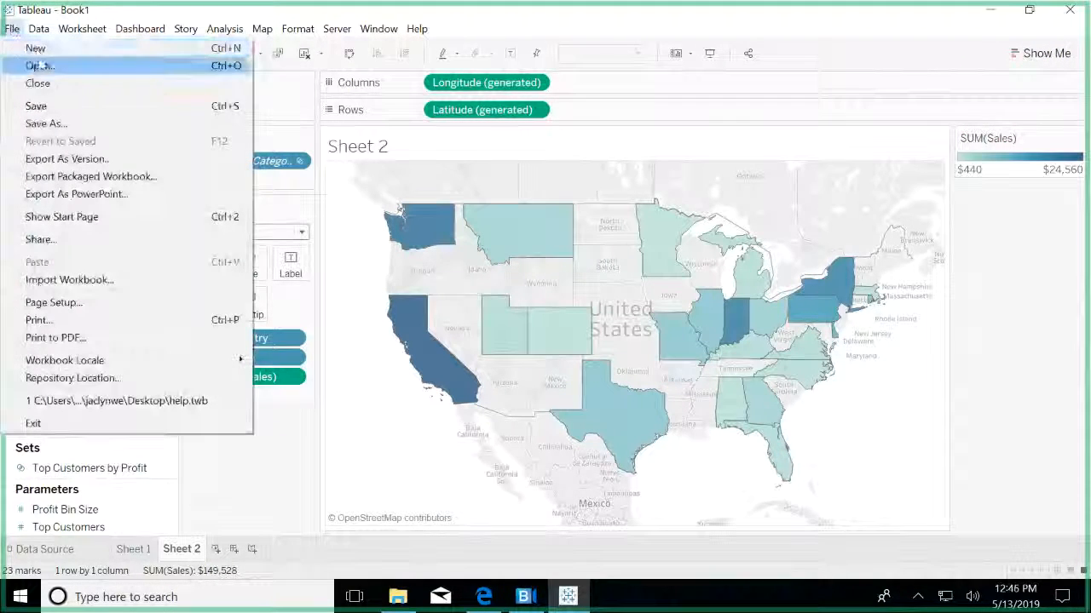
pyautogui.click(40, 65)
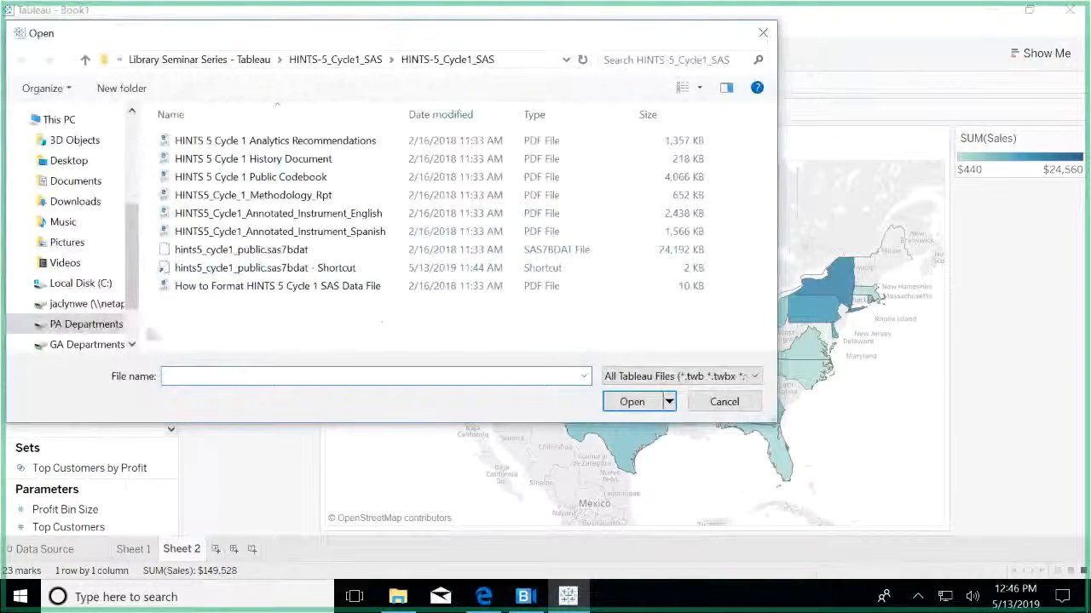
pyautogui.click(730, 409)
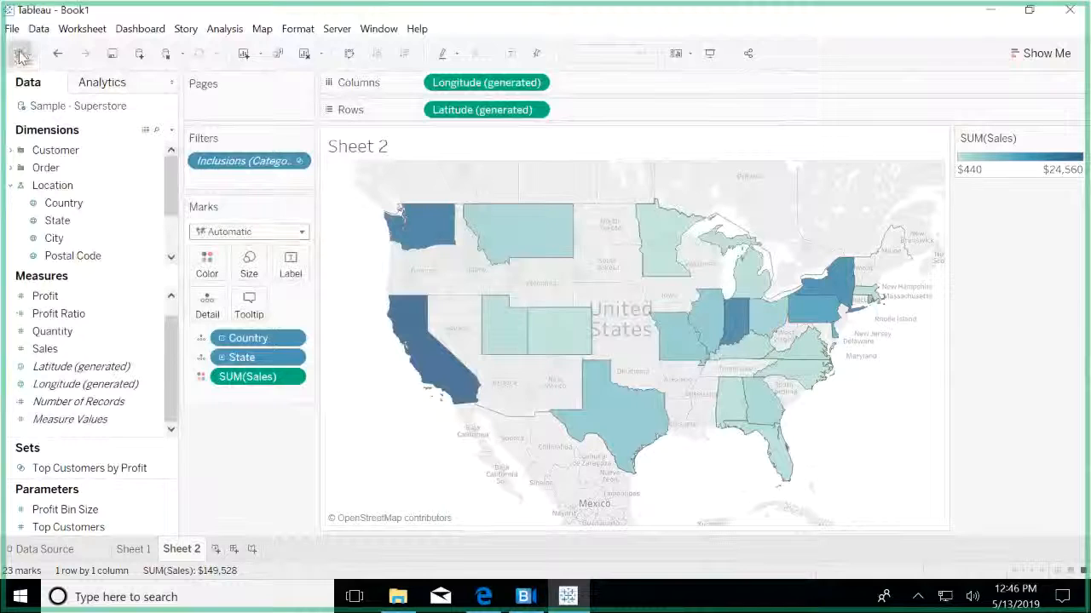
# Open the Superstore sample workbook from the start page and maximize its window
pyautogui.click(20, 54)
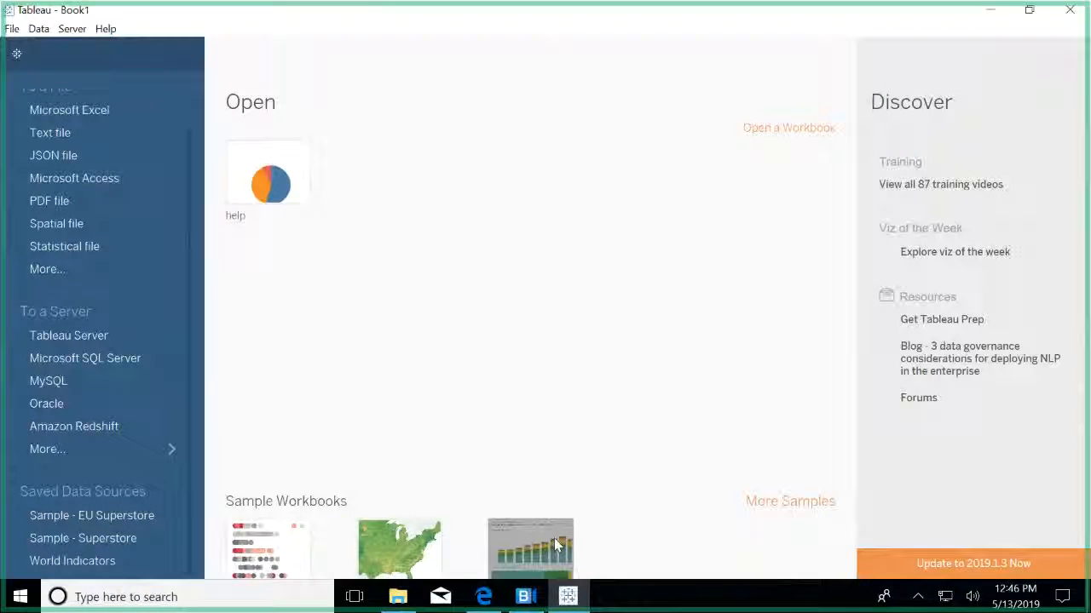
pyautogui.click(234, 536)
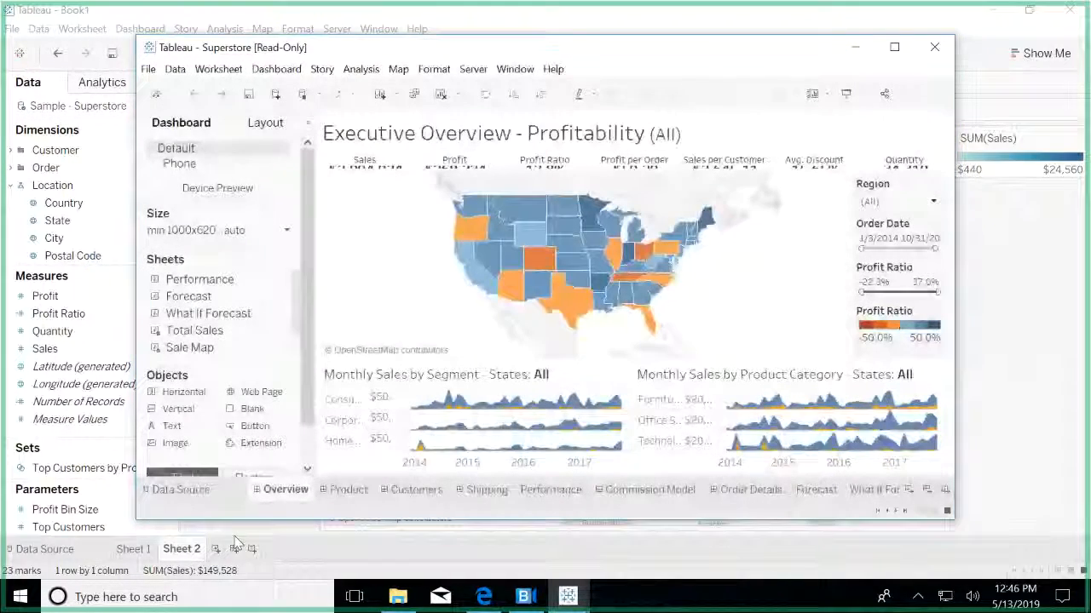
pyautogui.click(894, 47)
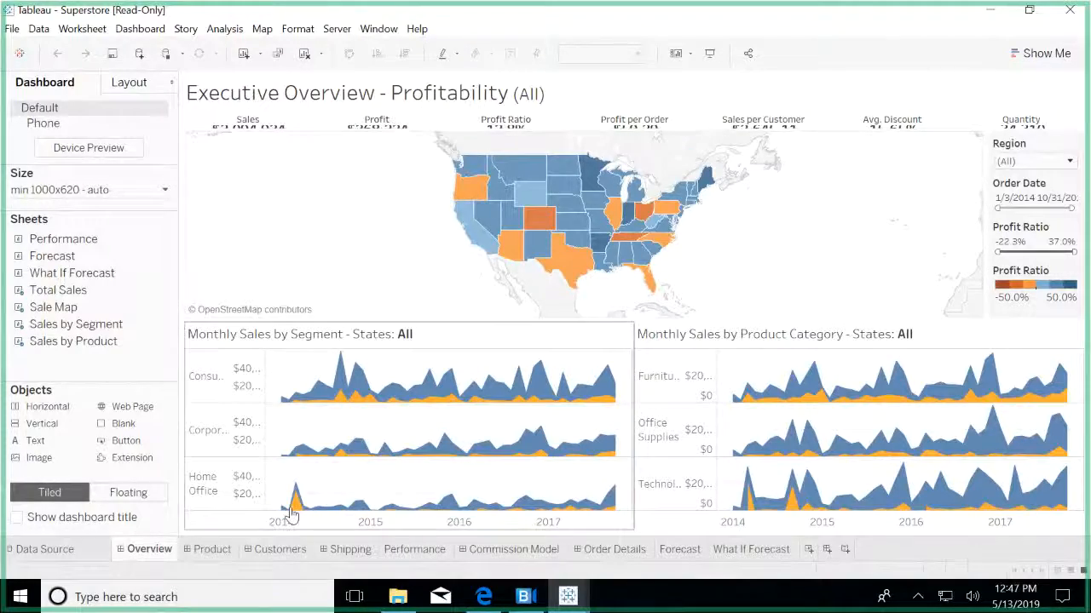
# View the Product dashboard briefly, return to the Overview dashboard and filter it to the East region
pyautogui.click(212, 552)
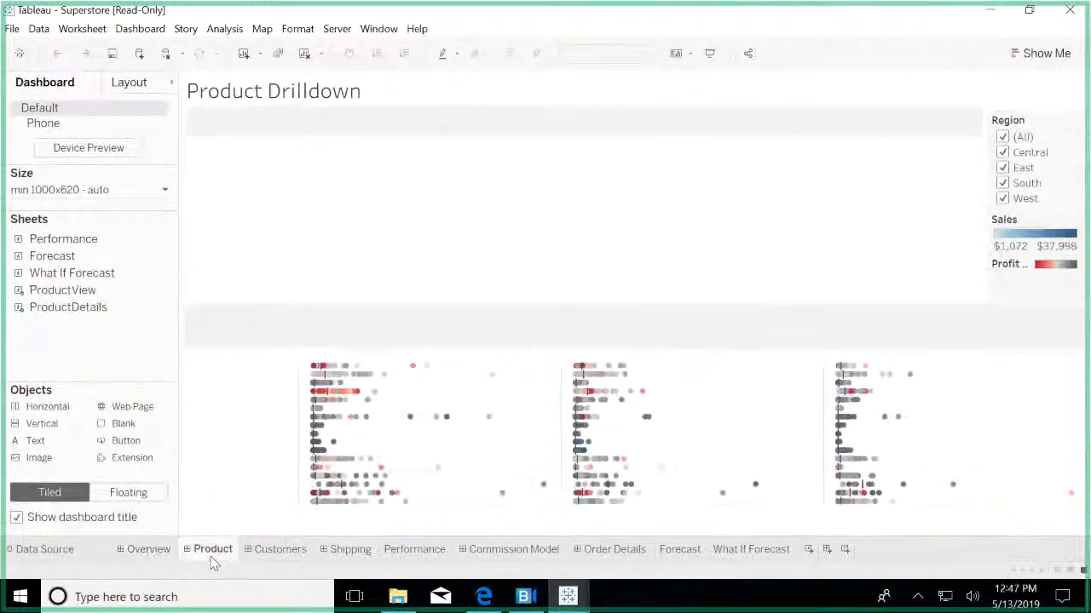
pyautogui.click(150, 553)
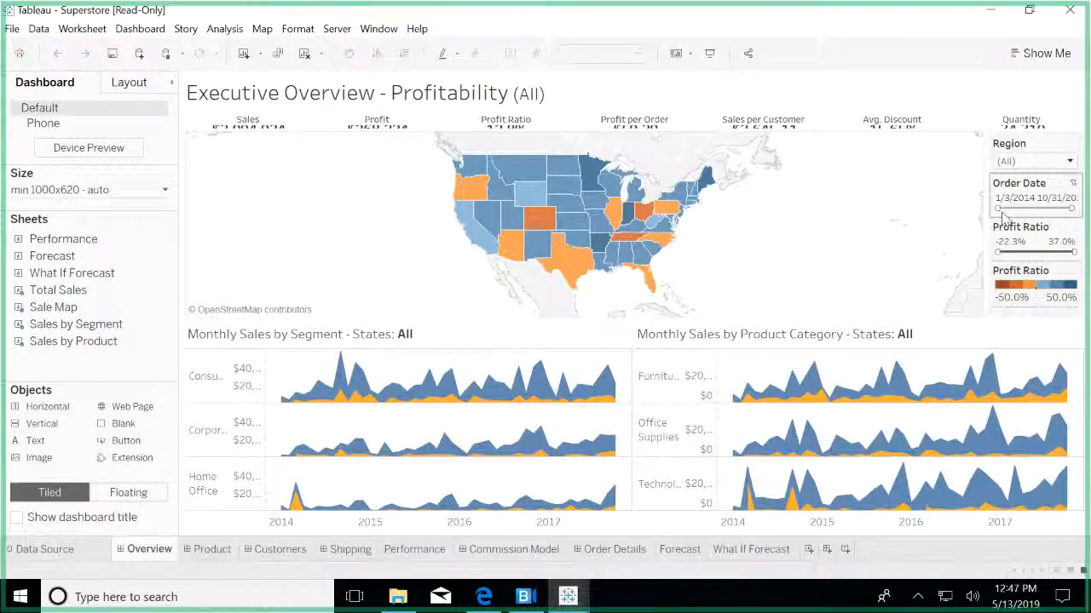
pyautogui.click(1062, 167)
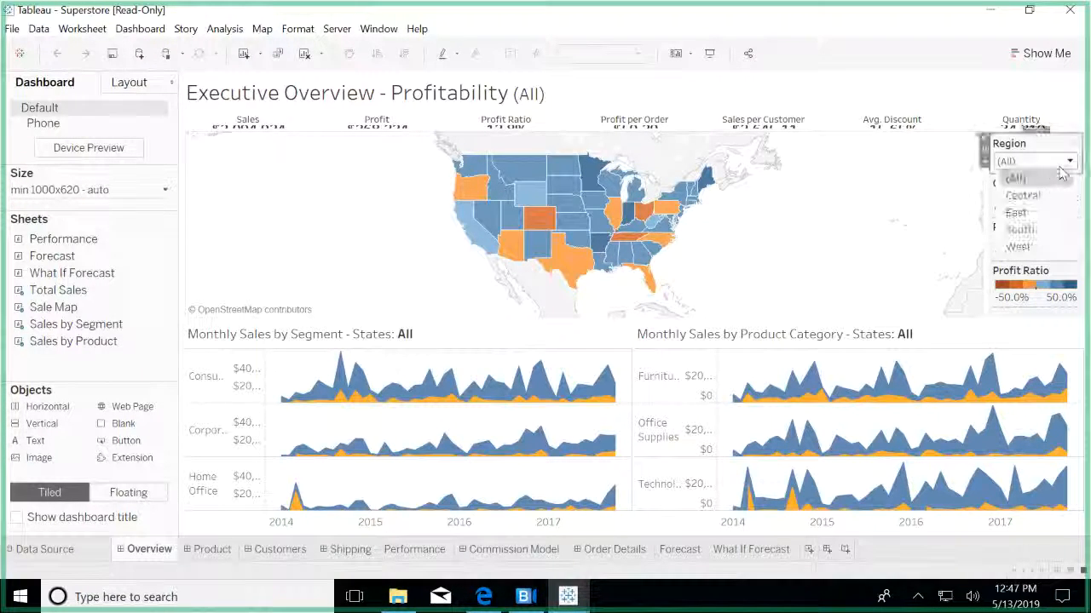
pyautogui.click(1038, 212)
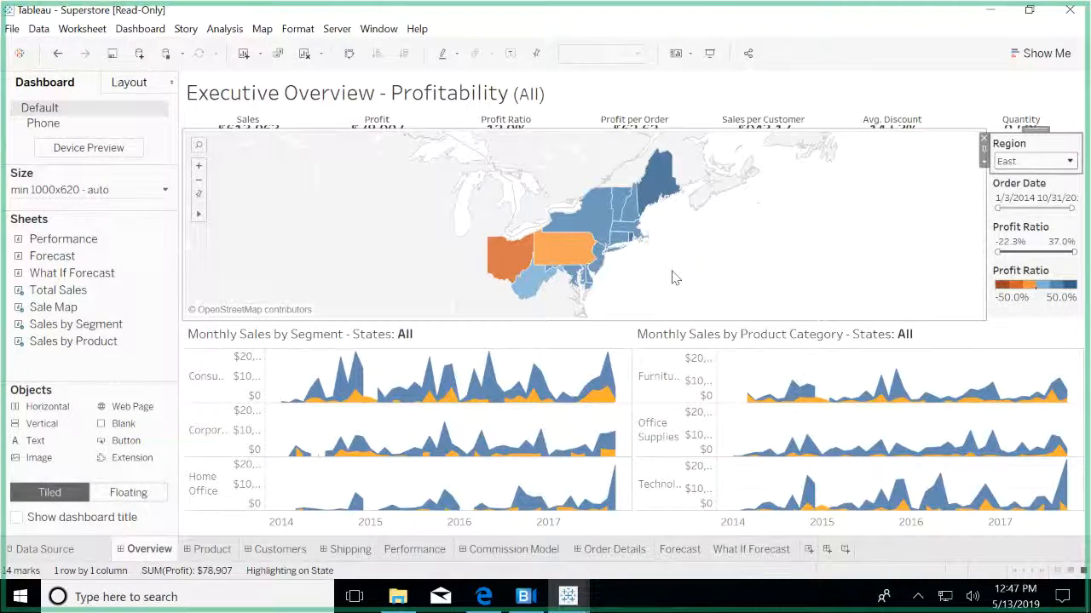
# Inspect the worksheet behind the Monthly Sales by Segment chart and return to the Overview dashboard
pyautogui.click(544, 475)
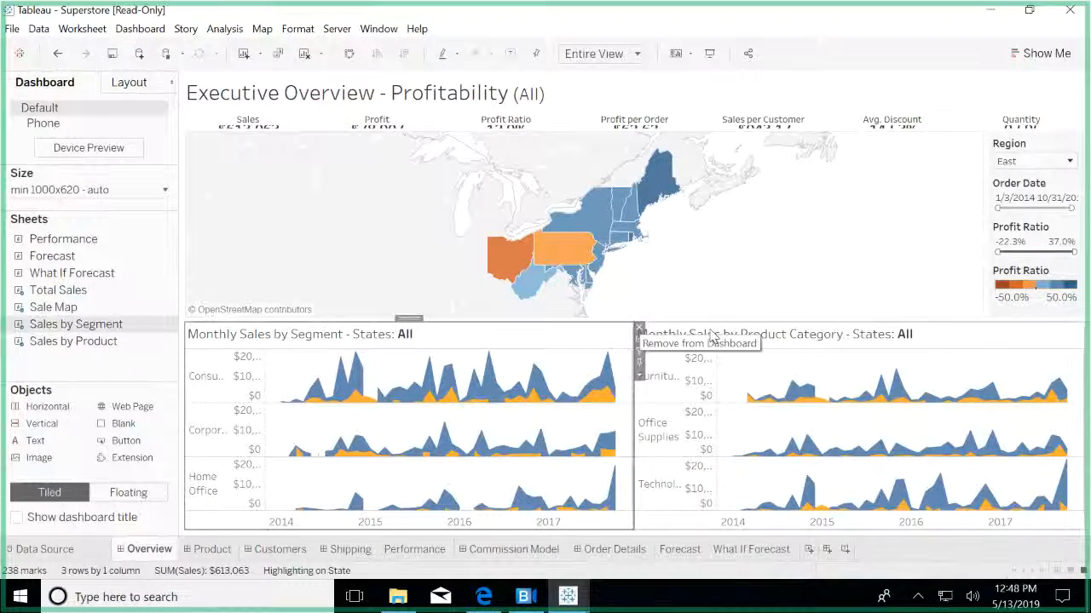
pyautogui.click(639, 341)
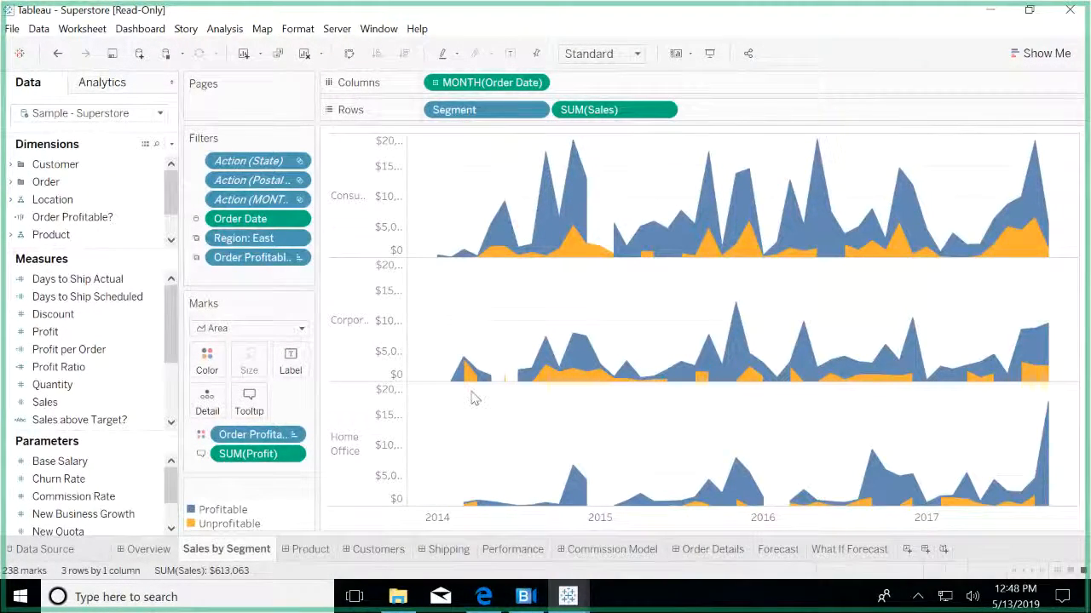
pyautogui.click(148, 550)
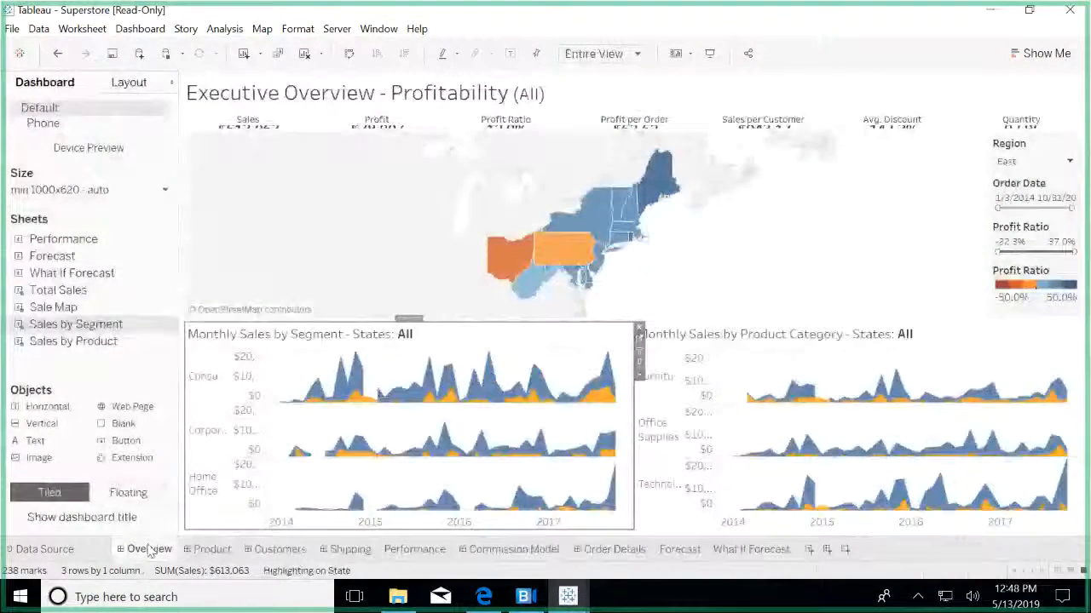
# Filter the Overview dashboard's charts to Pennsylvania by selecting that state on the map
pyautogui.moveTo(203, 554)
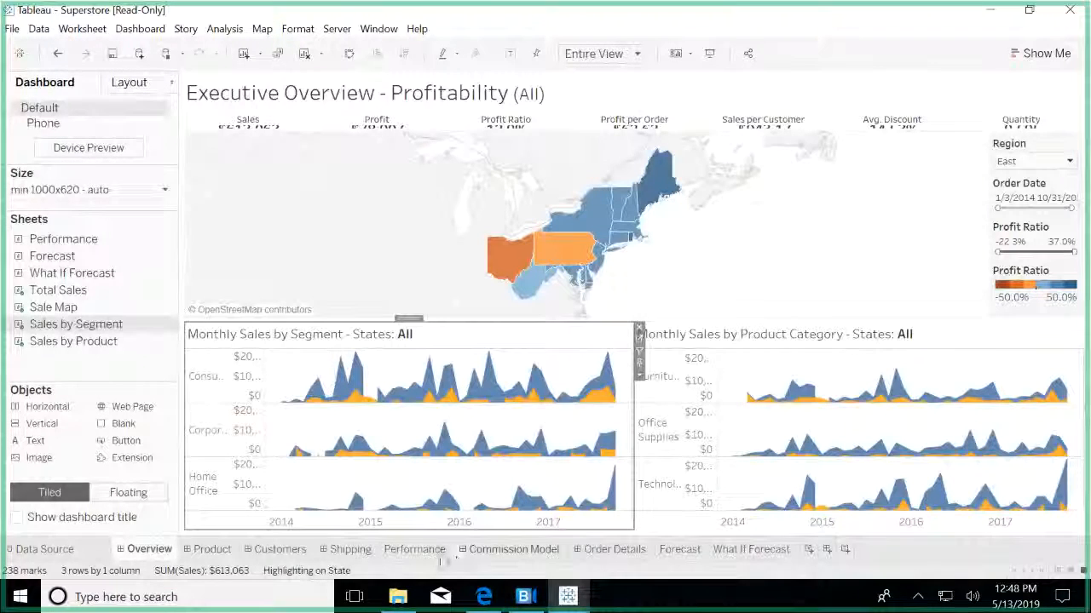
pyautogui.moveTo(215, 150)
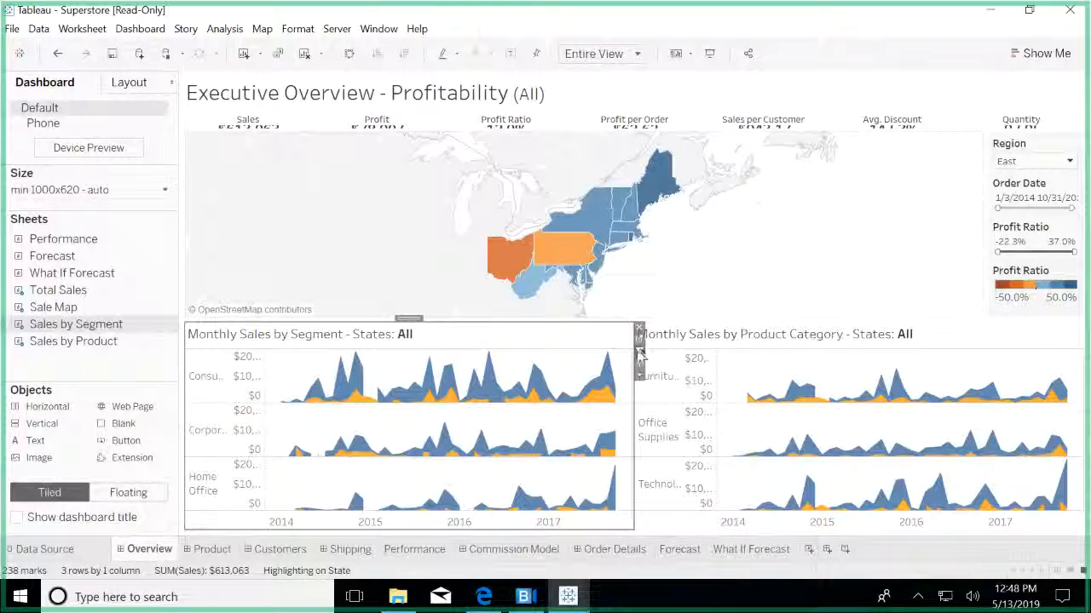
pyautogui.click(534, 402)
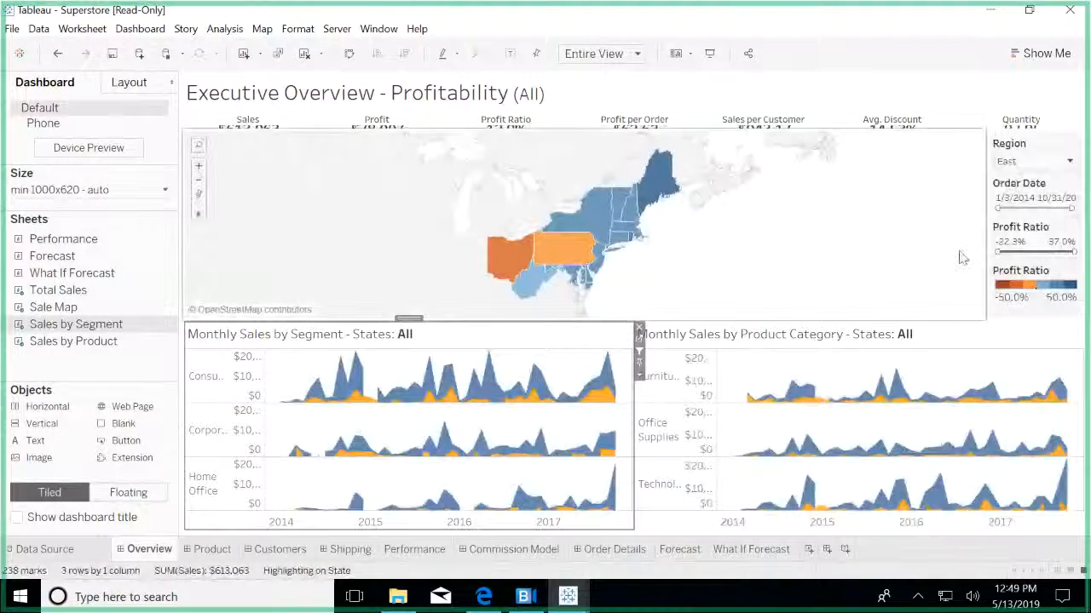
pyautogui.click(554, 251)
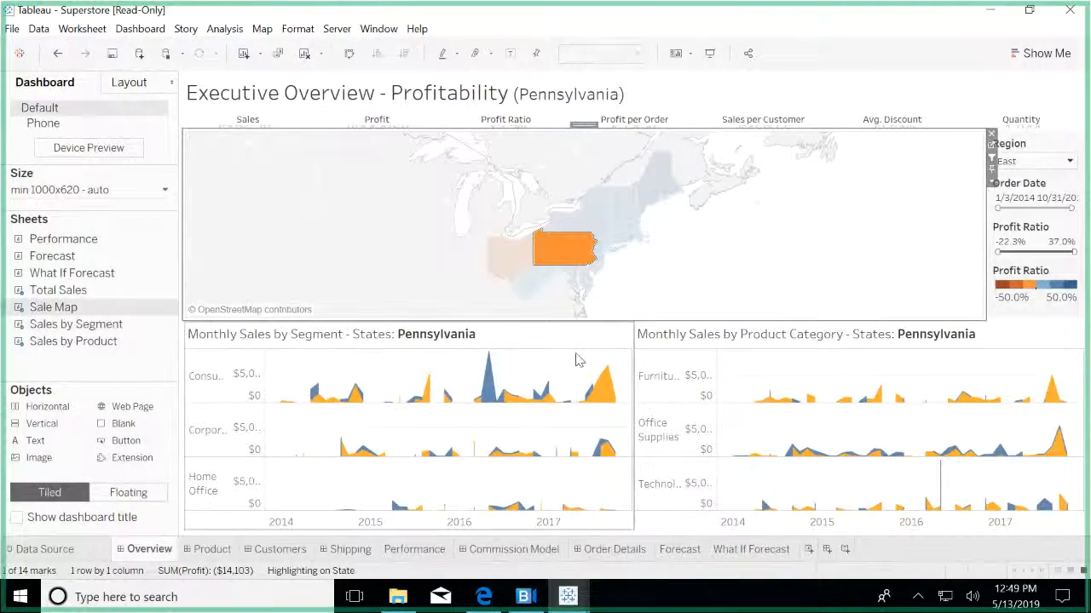
# Examine the Product dashboard, and look through the customer ranking on the Customers dashboard
pyautogui.click(211, 552)
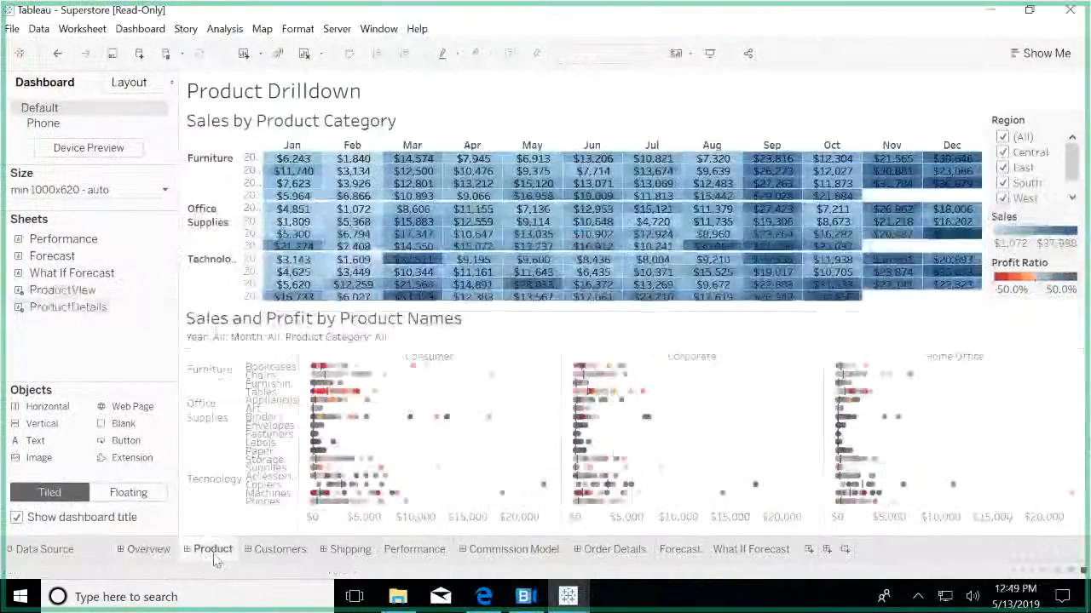
pyautogui.moveTo(297, 565)
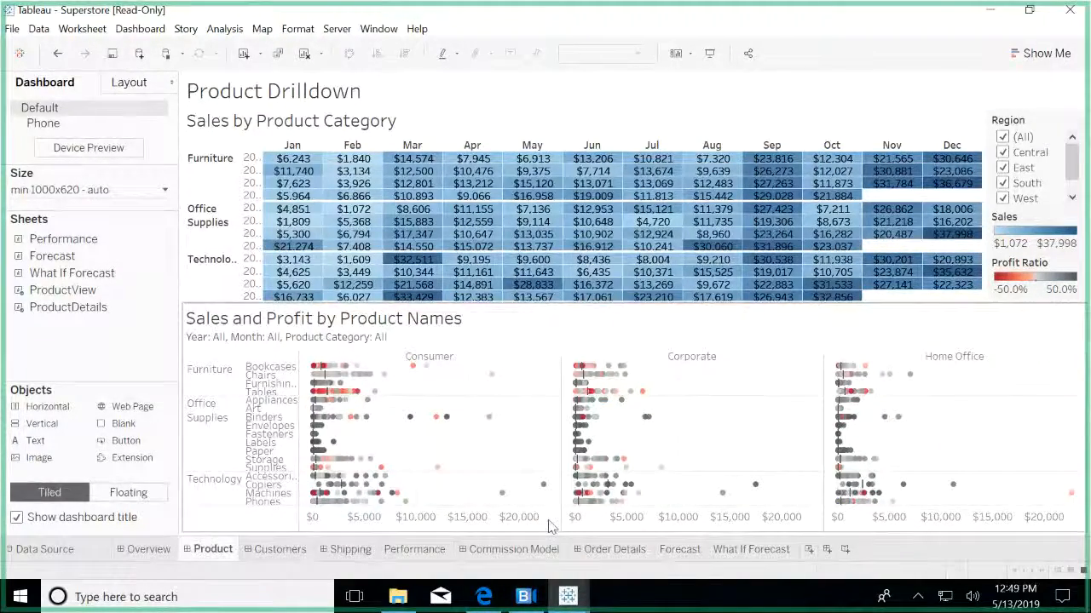
pyautogui.click(281, 550)
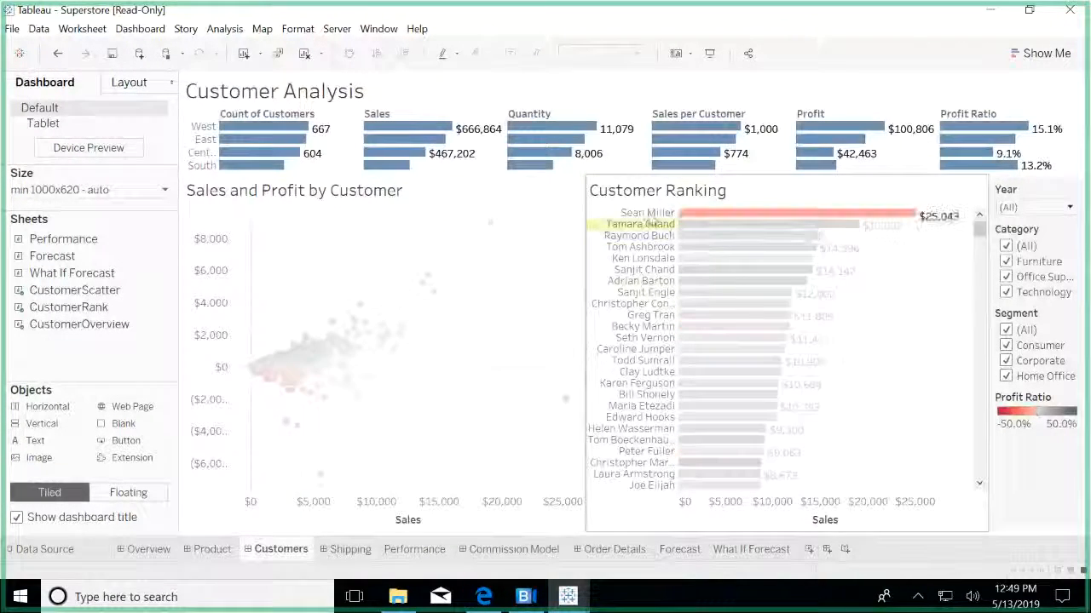
pyautogui.click(650, 224)
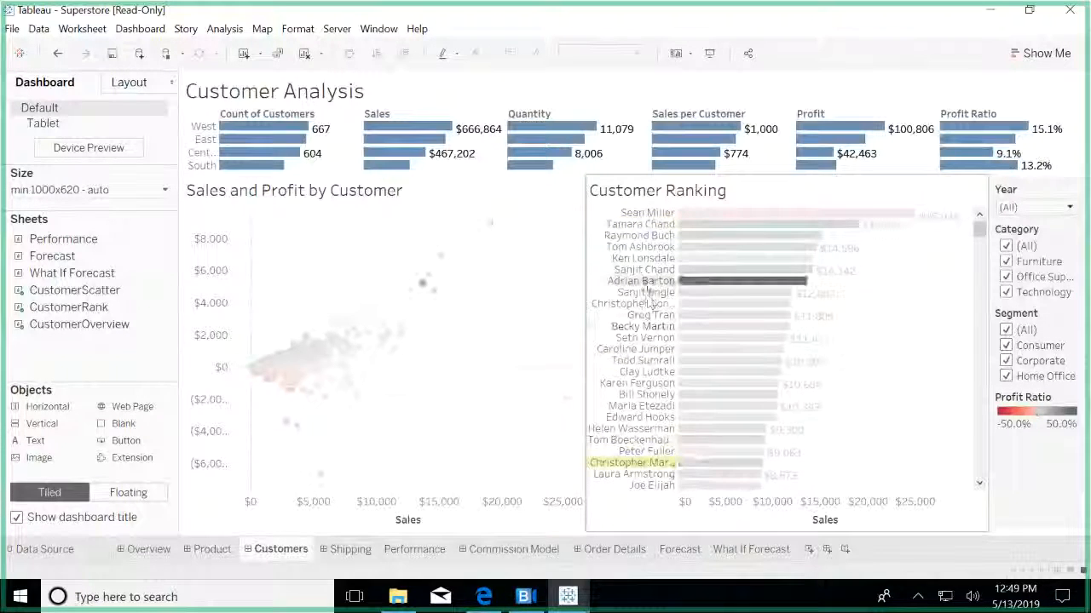
pyautogui.click(221, 28)
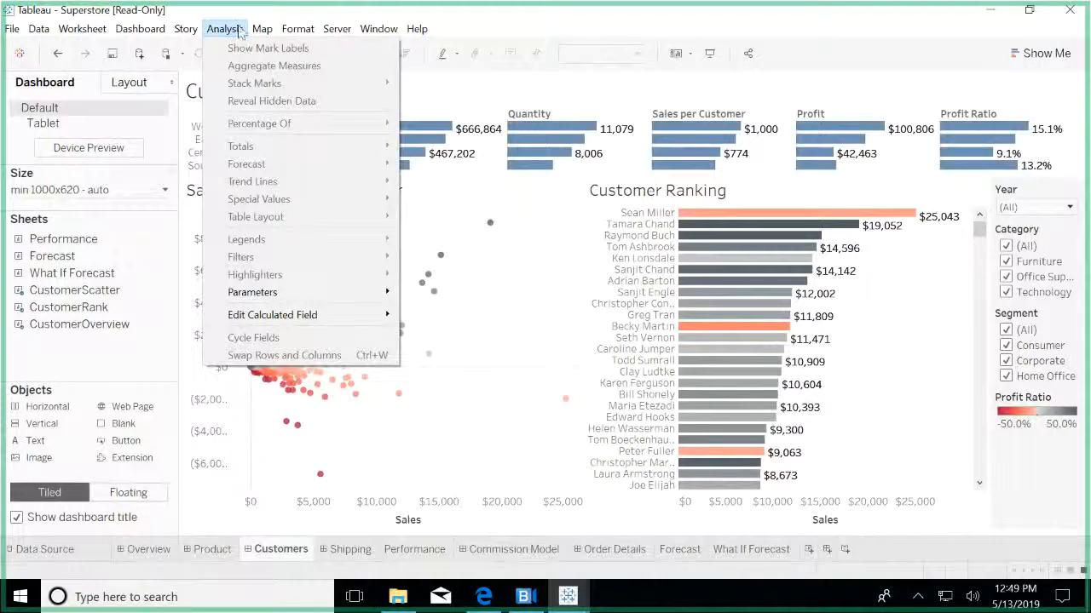
pyautogui.click(591, 369)
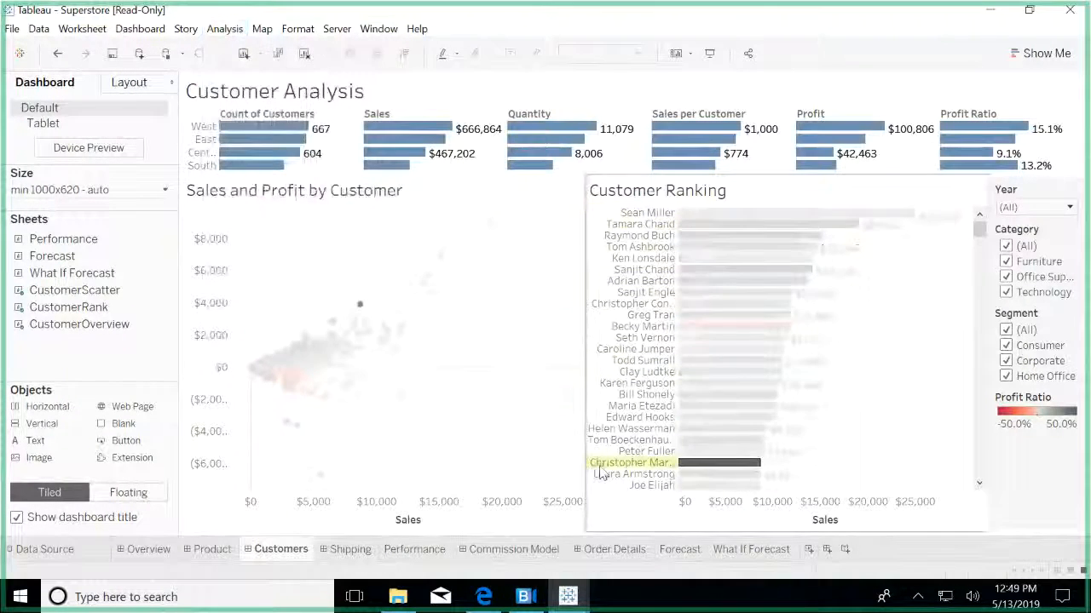
# Look through the Shipping, Performance, Commission Model, Order Details, Forecast and What If Forecast sheets
pyautogui.click(349, 551)
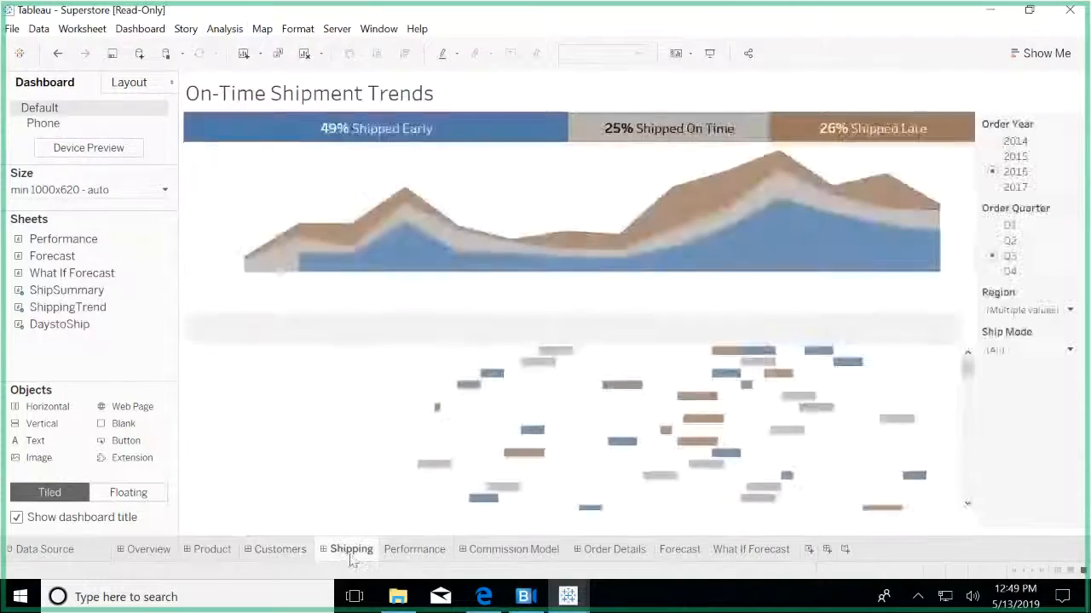
pyautogui.click(413, 552)
pyautogui.click(481, 551)
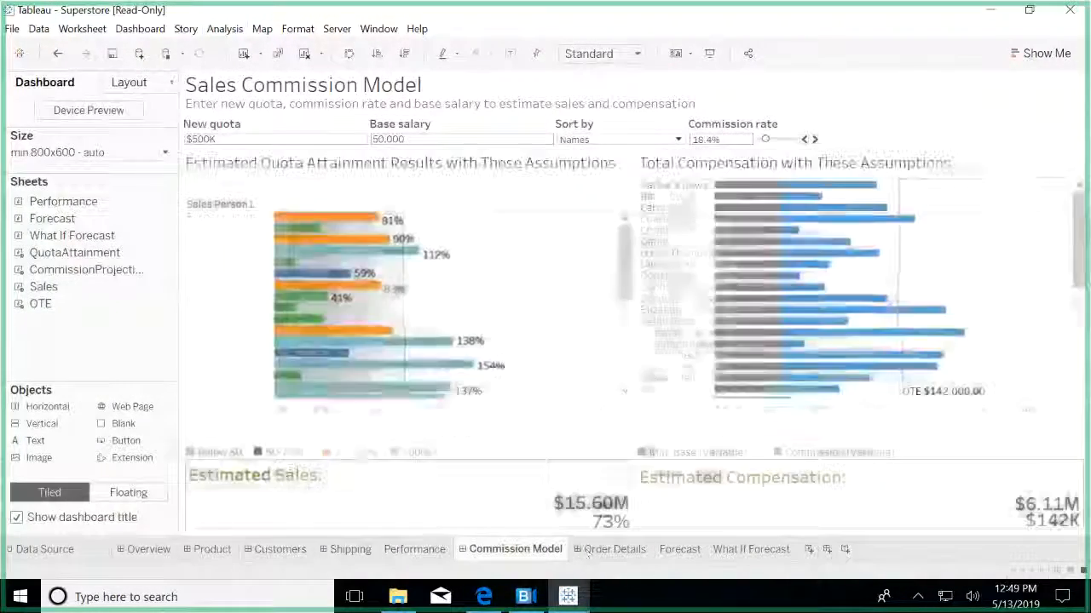
pyautogui.click(628, 551)
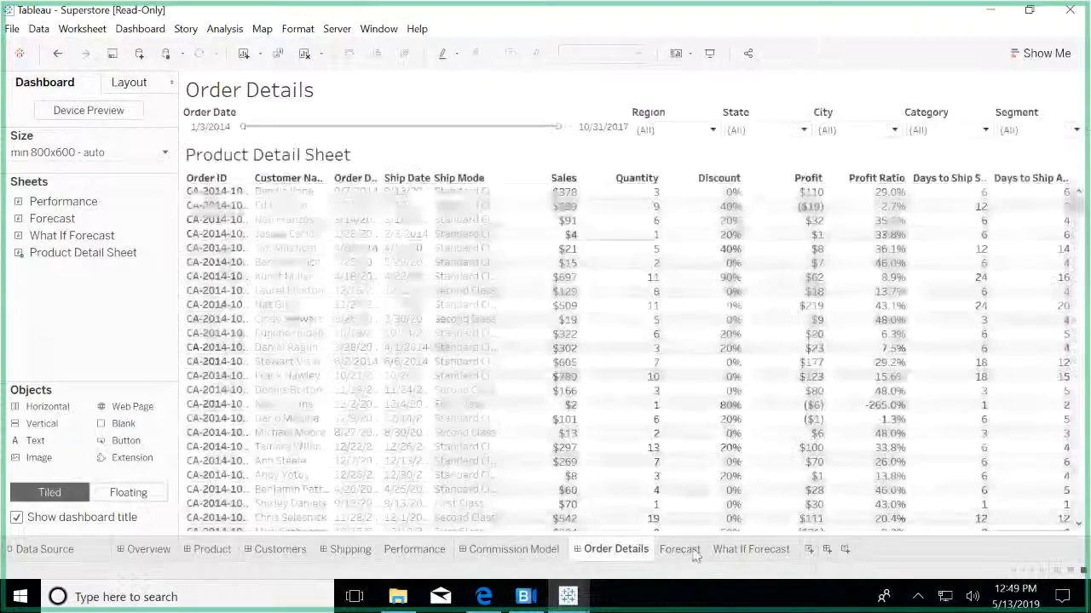
pyautogui.click(691, 552)
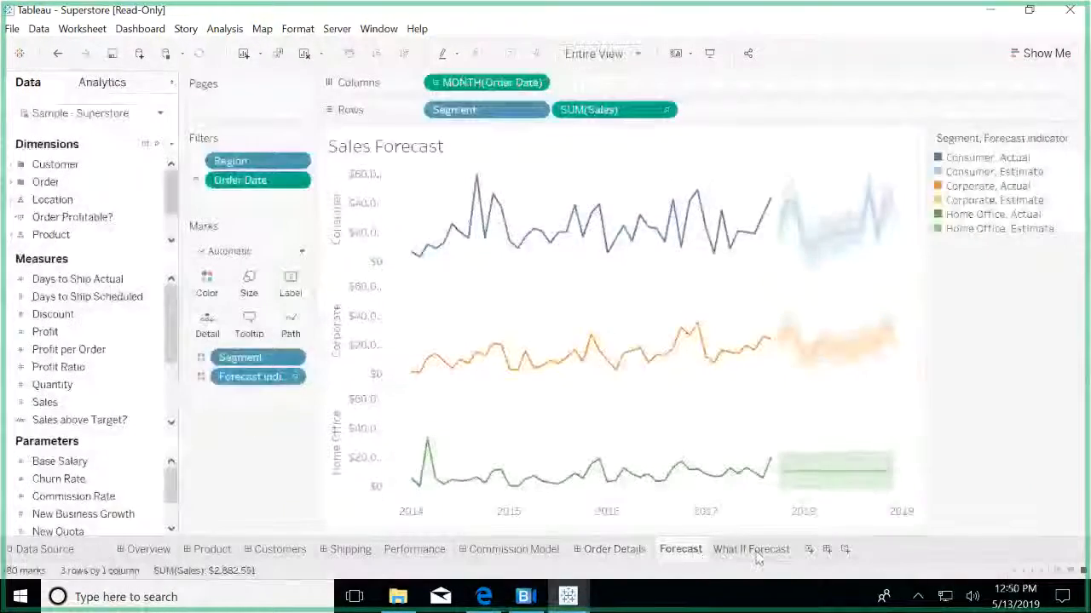
pyautogui.moveTo(758, 558)
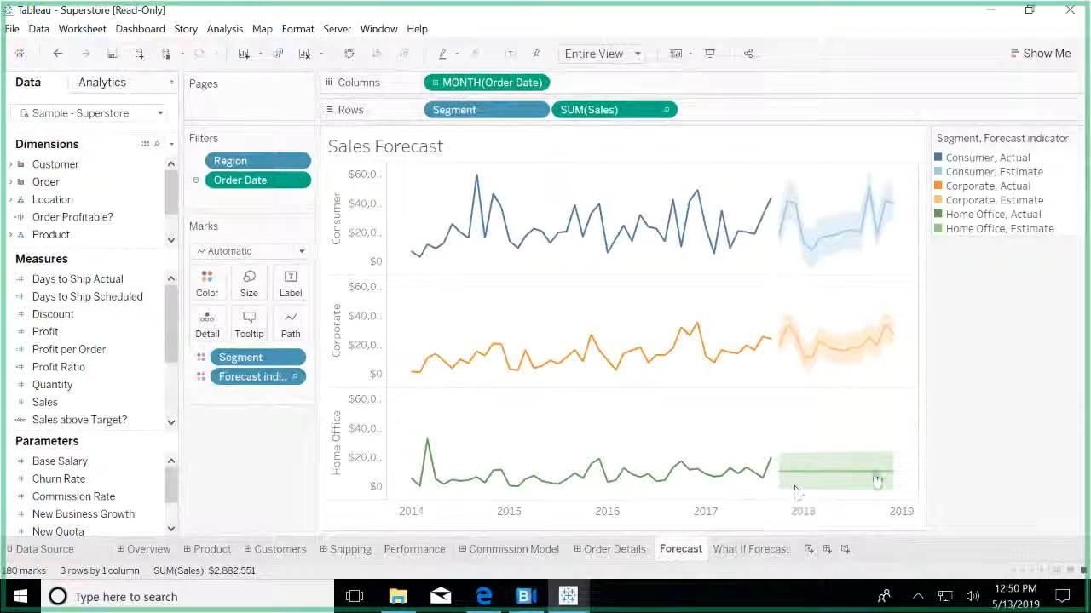
pyautogui.click(758, 547)
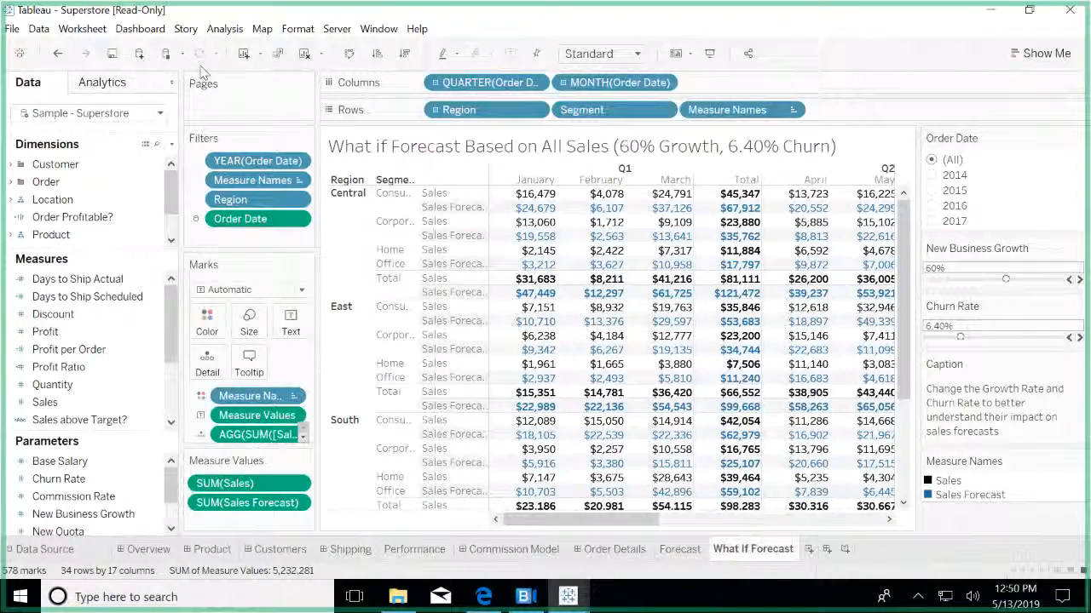
# Return to the Overview dashboard, reset the Region filter to (All) and clear the Pennsylvania selection on the map
pyautogui.click(198, 550)
pyautogui.click(147, 549)
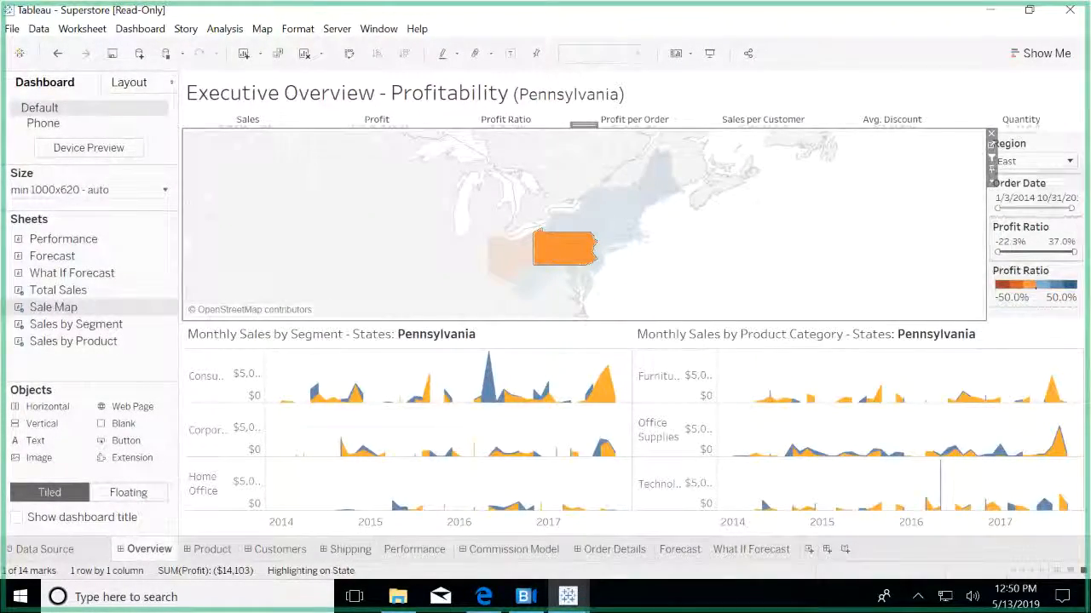
pyautogui.click(1050, 163)
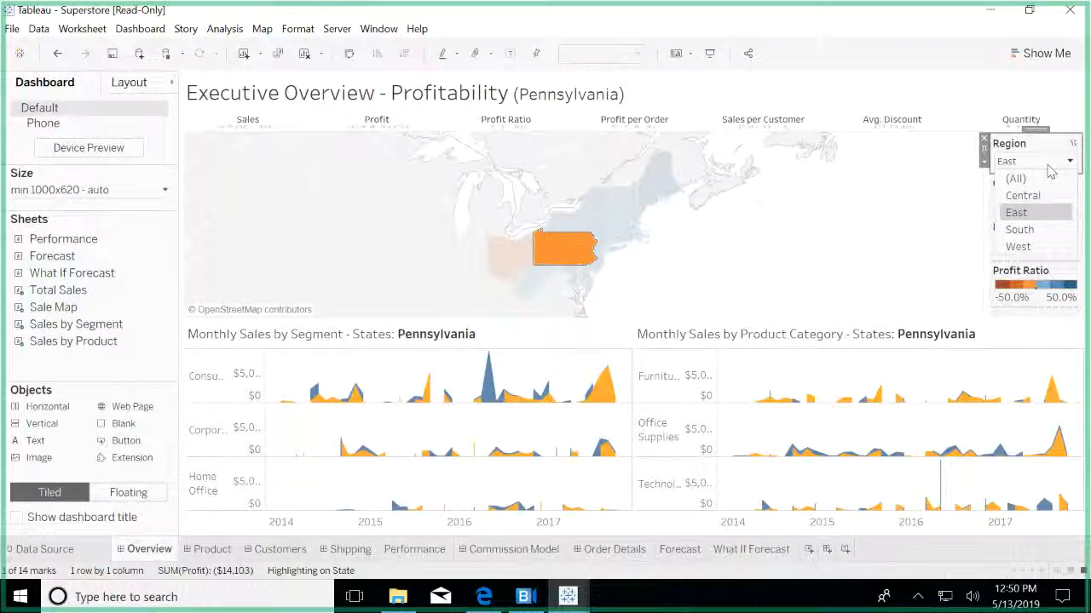
pyautogui.click(1048, 178)
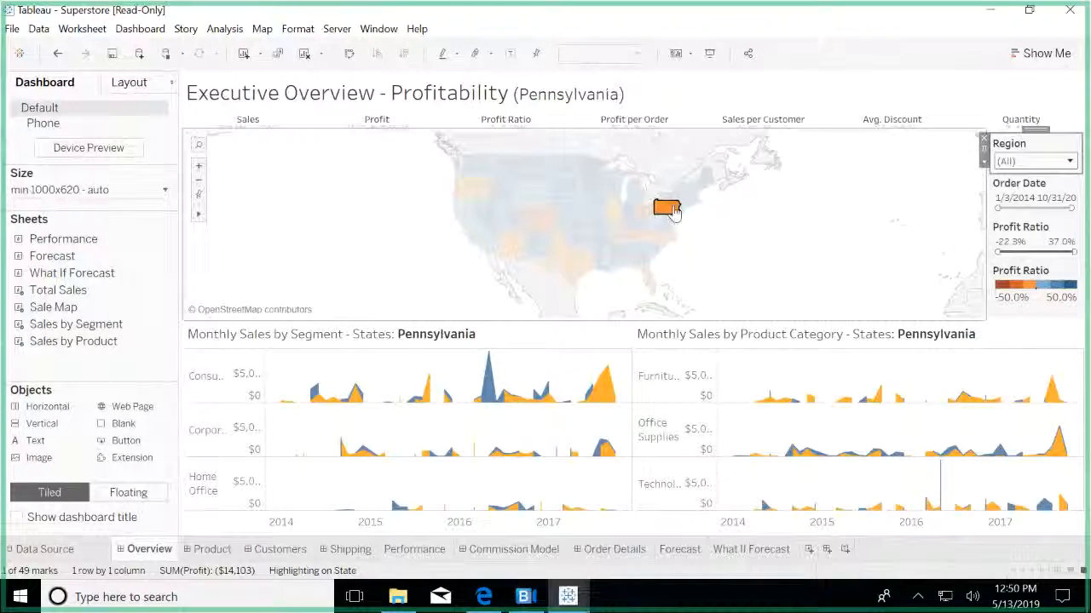
pyautogui.click(670, 211)
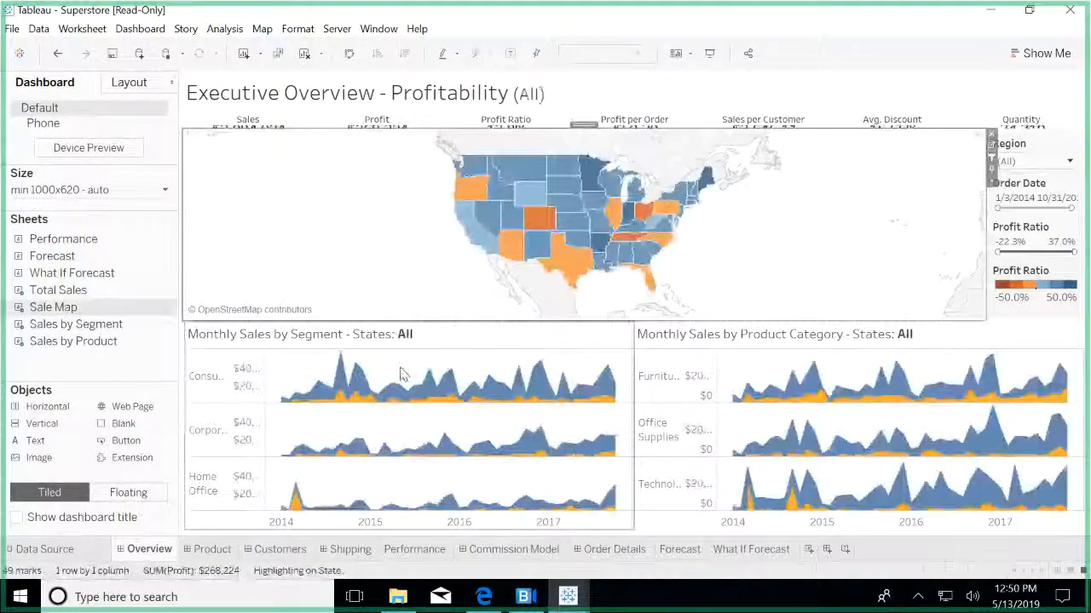
pyautogui.rightClick(402, 375)
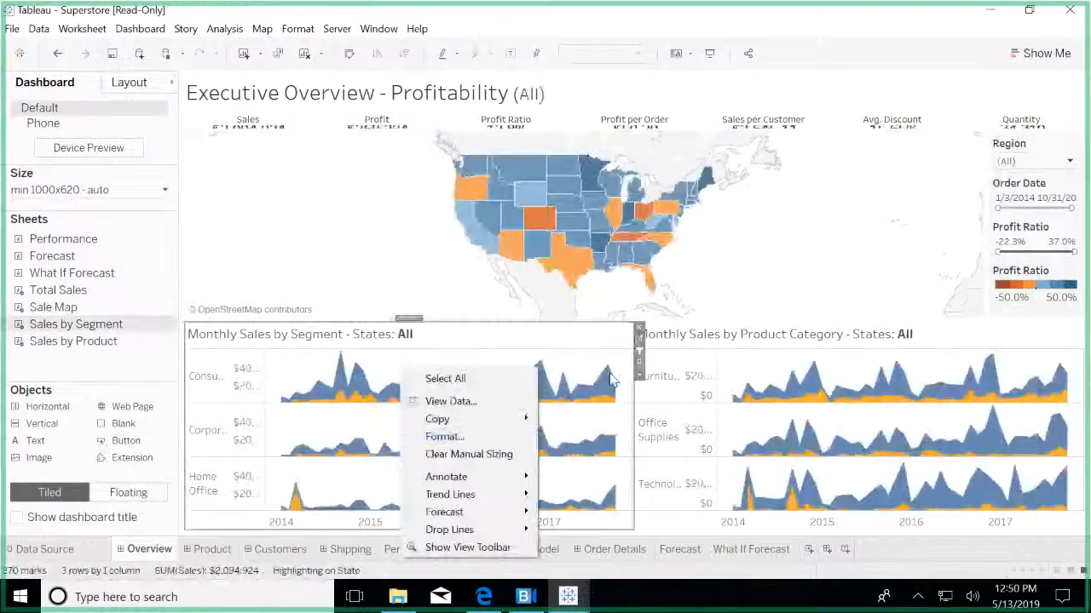
pyautogui.click(642, 339)
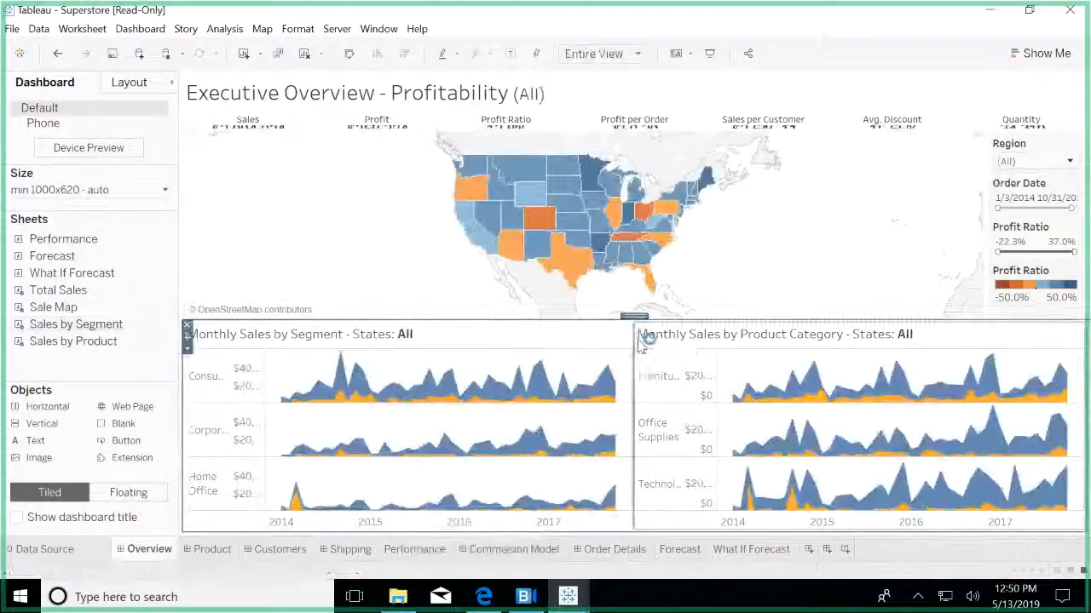
pyautogui.click(456, 378)
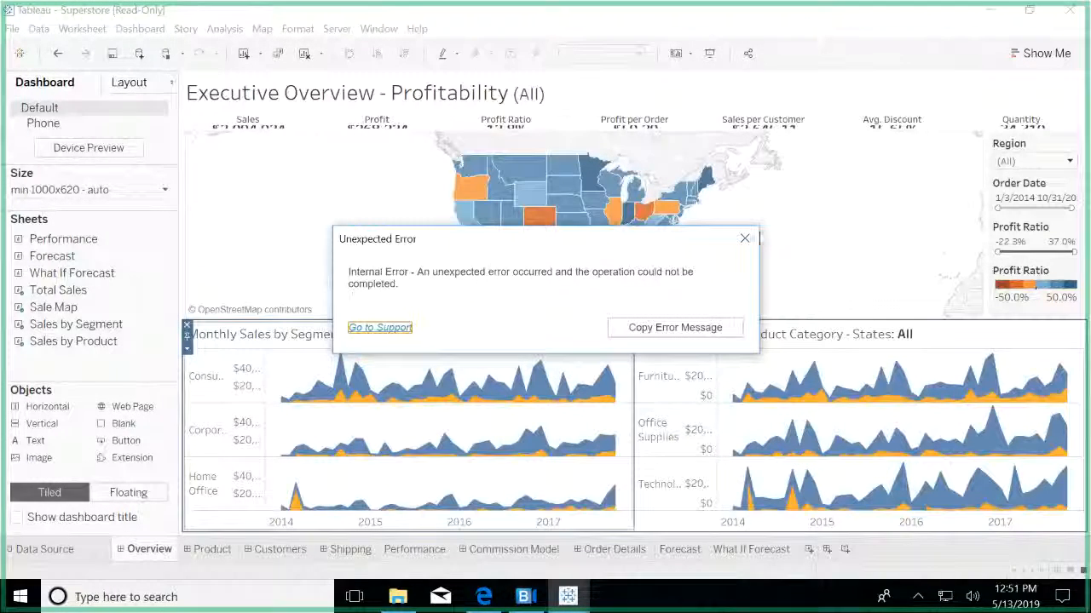
pyautogui.click(745, 239)
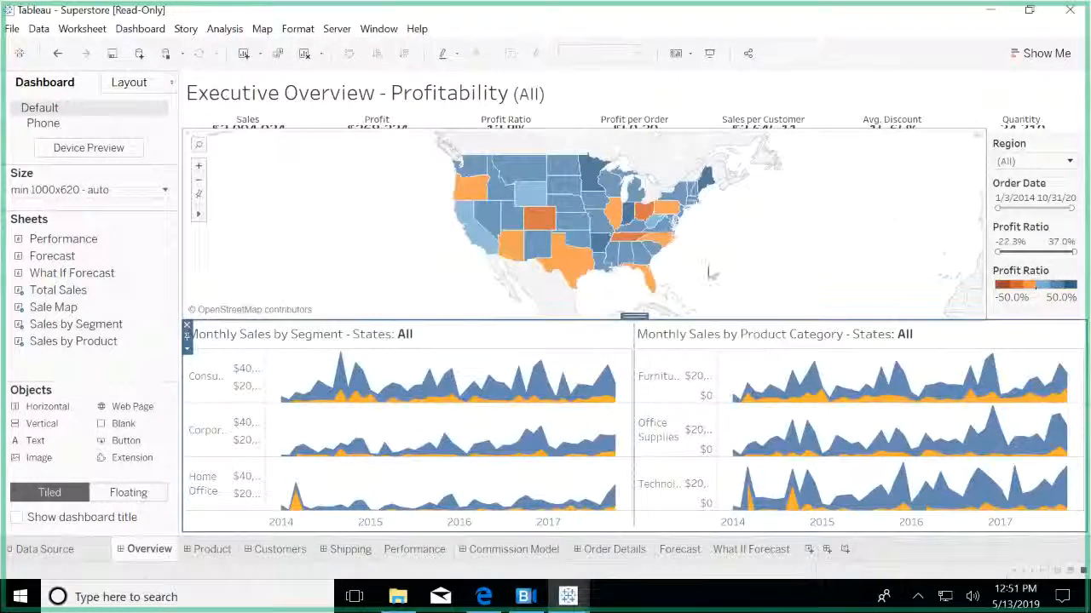
# Open the underlying Sales by Segment worksheet from the monthly segment sales chart on the Overview dashboard
pyautogui.click(481, 359)
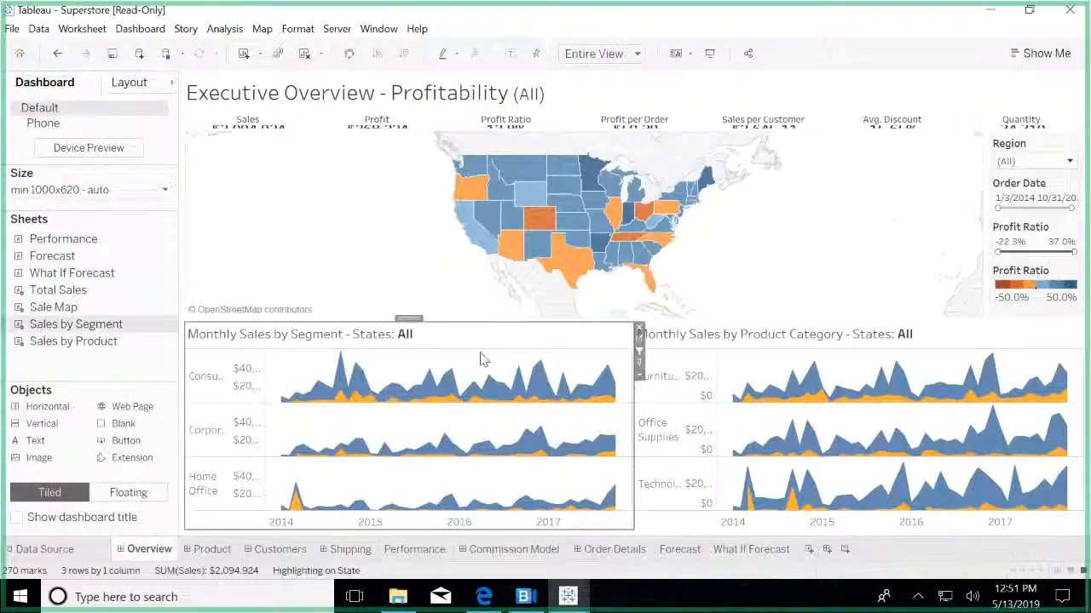
pyautogui.click(640, 341)
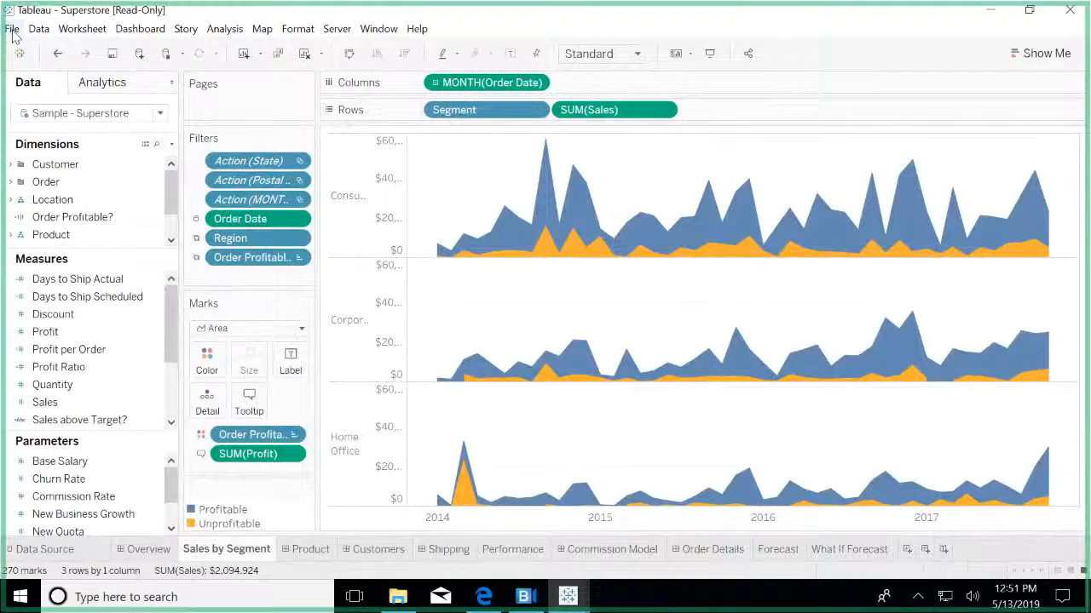
# Review the file types offered for saving a copy of the Superstore workbook, and leave without saving
pyautogui.click(12, 30)
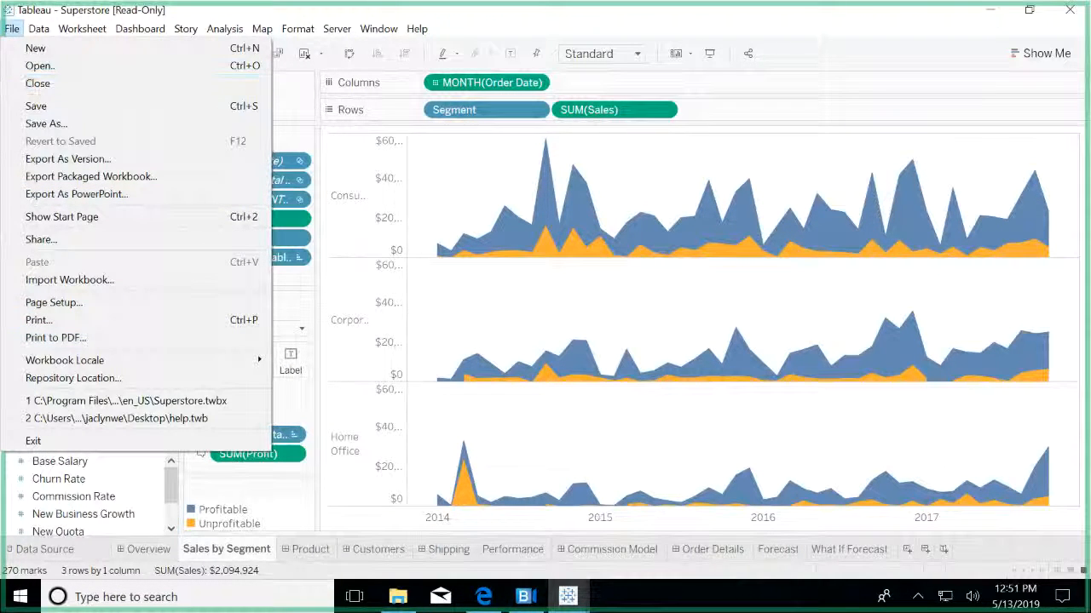
pyautogui.click(46, 125)
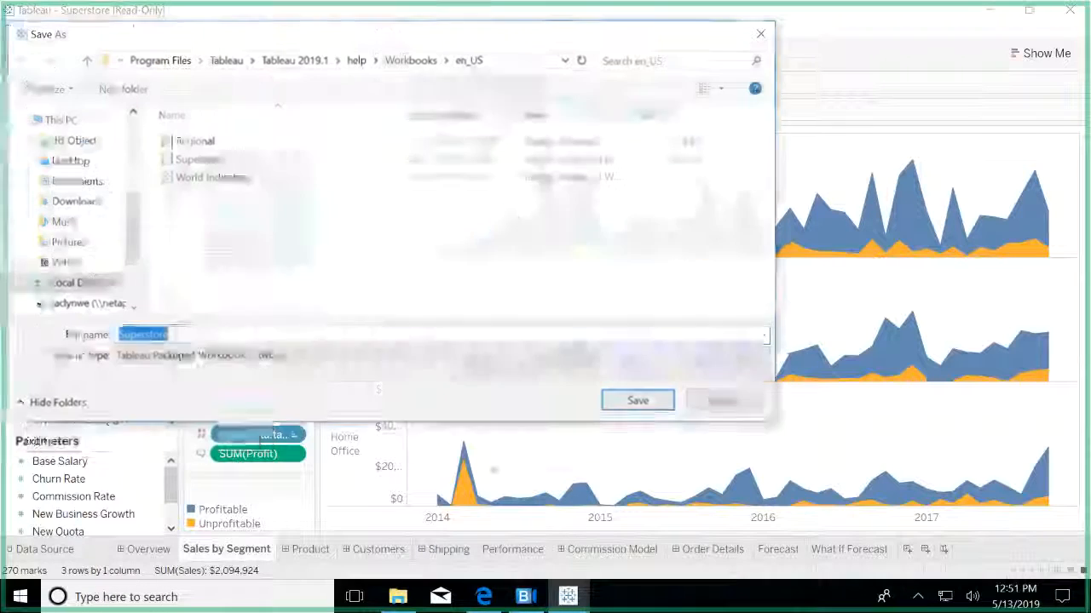
pyautogui.click(496, 364)
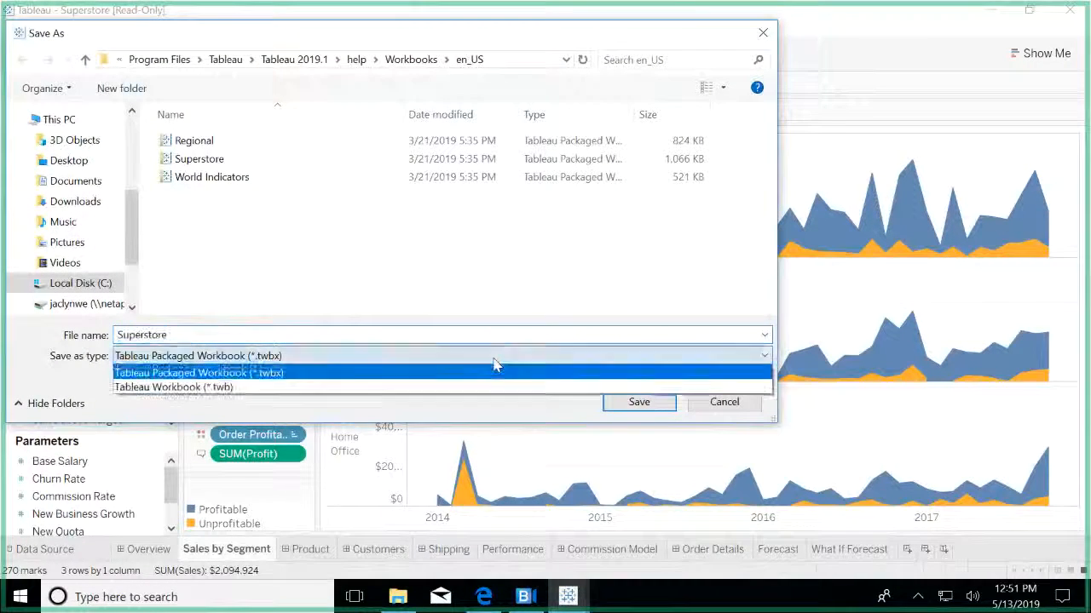
pyautogui.click(723, 410)
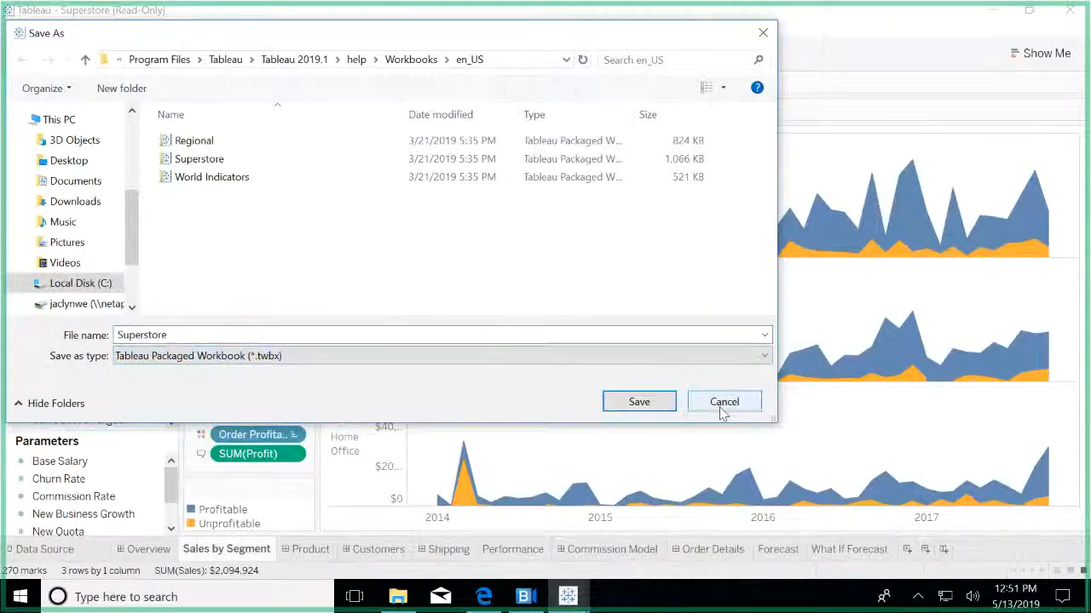
pyautogui.click(723, 410)
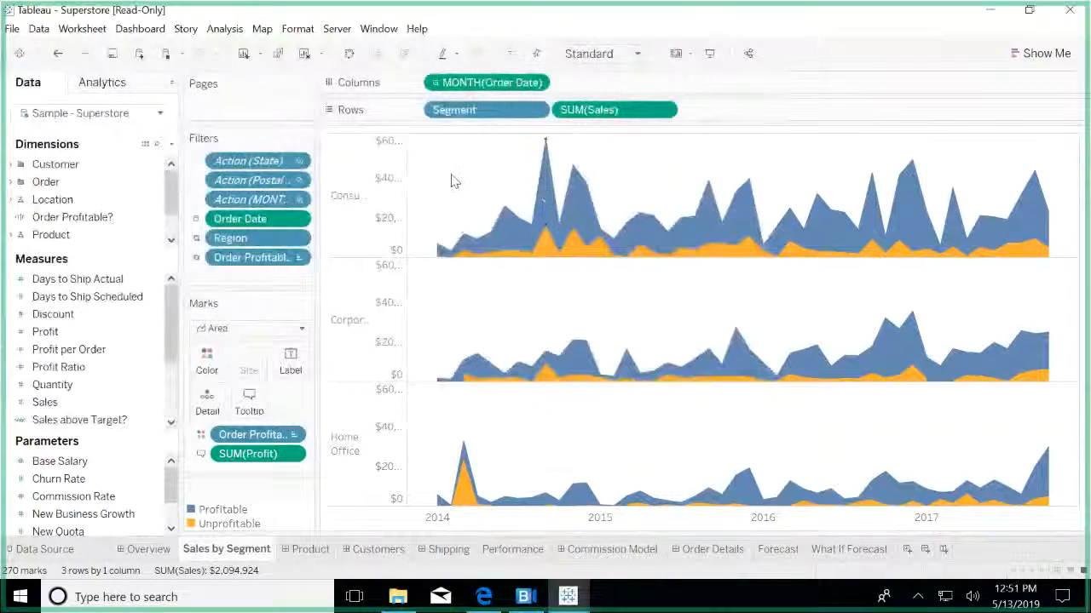
# Explore the options for copying the Sales by Segment chart as an image, including Color Legend and Caption, and leave the dialog
pyautogui.rightClick(452, 178)
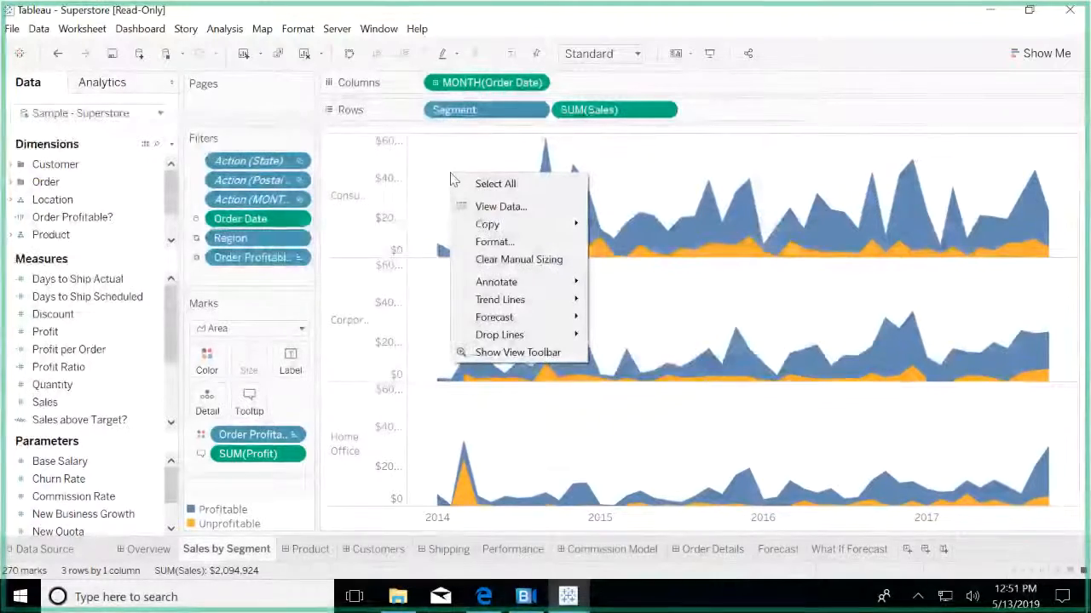
pyautogui.moveTo(509, 230)
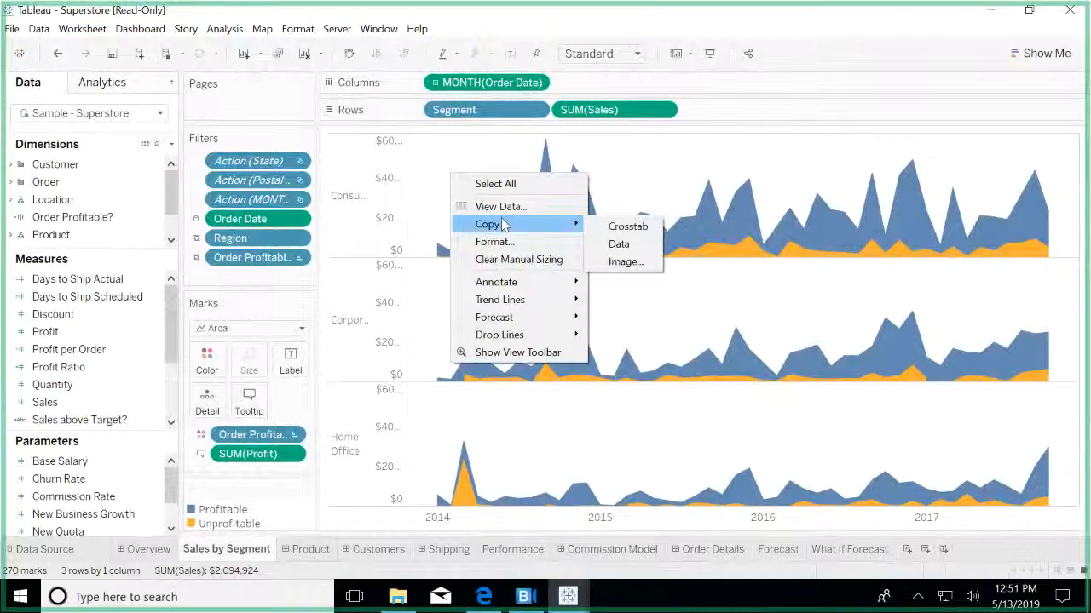
pyautogui.click(644, 263)
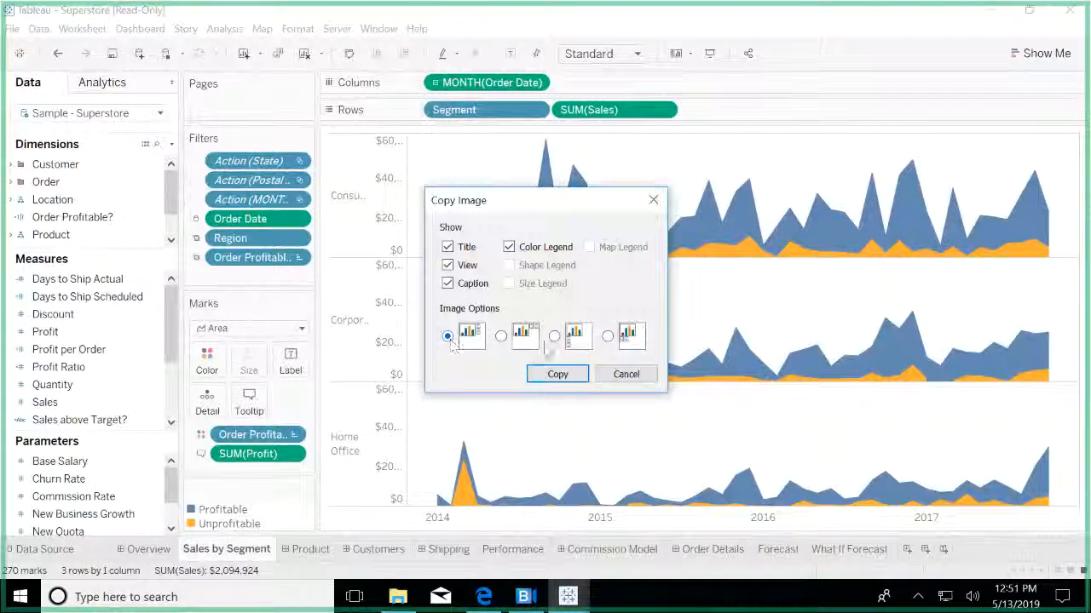
pyautogui.click(520, 252)
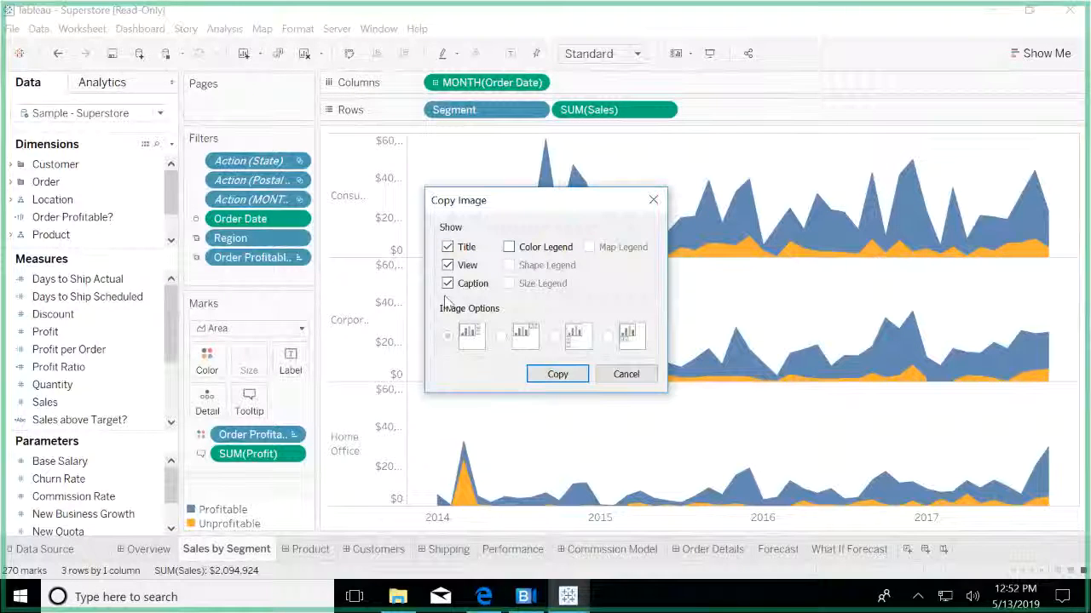
pyautogui.click(449, 285)
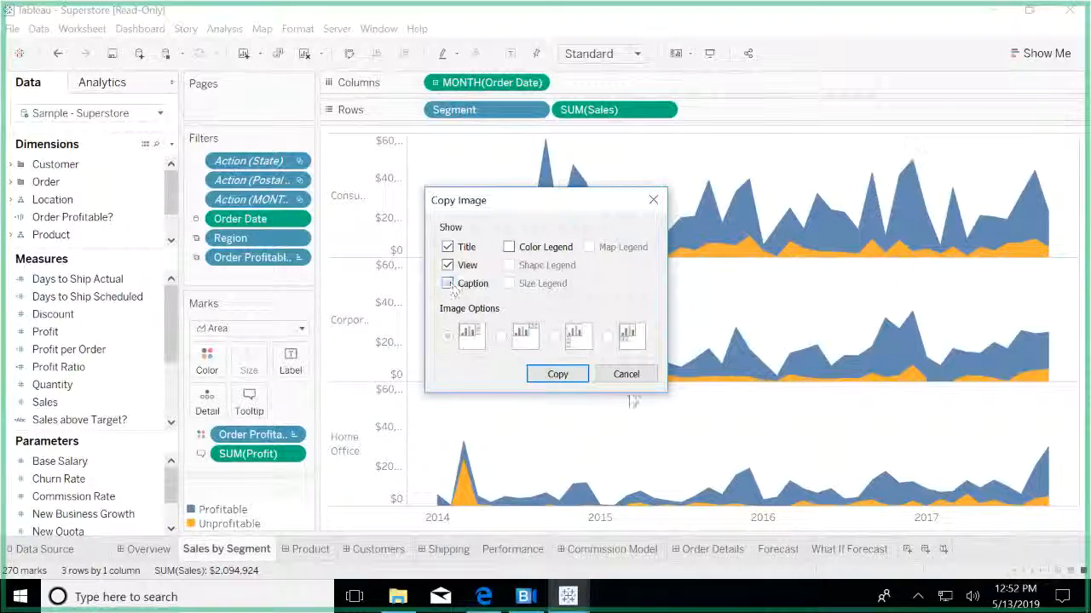
pyautogui.click(449, 286)
pyautogui.click(561, 376)
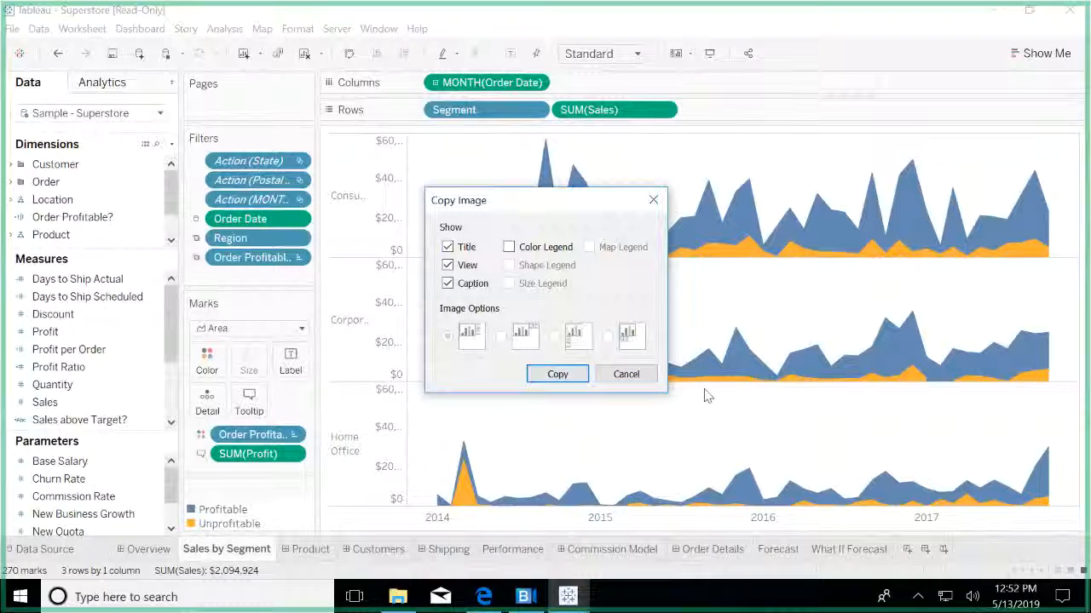
pyautogui.click(626, 374)
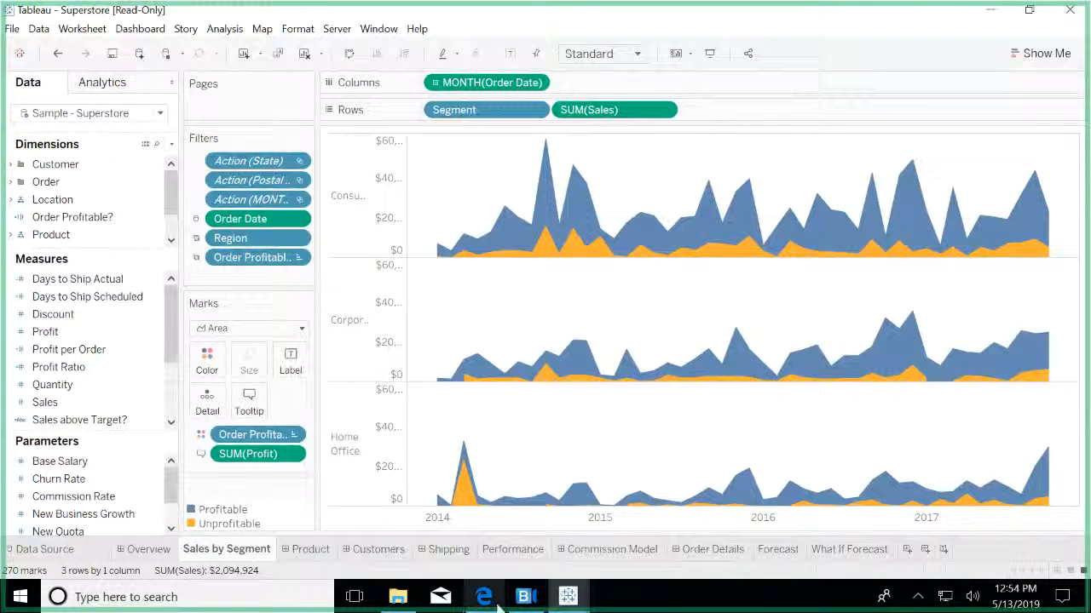
# Switch to the BlueJeans meeting window
pyautogui.moveTo(528, 599)
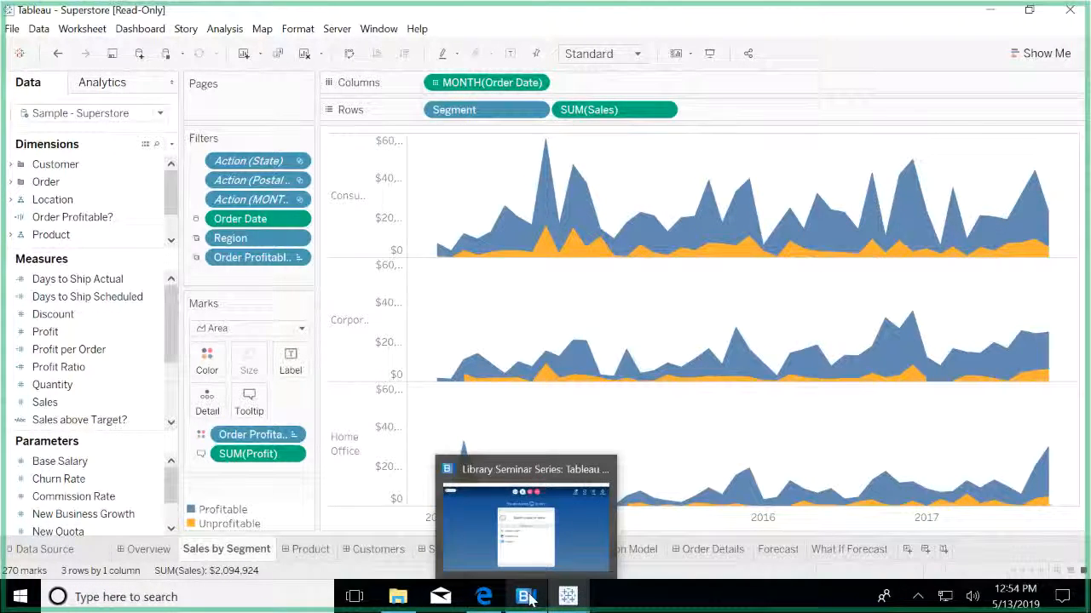
pyautogui.click(568, 561)
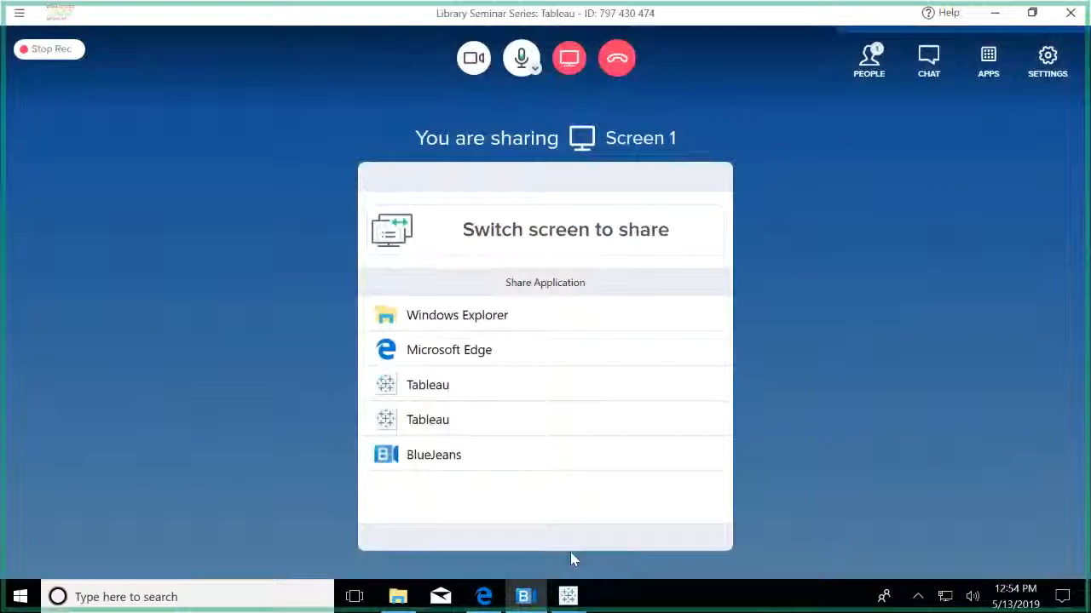